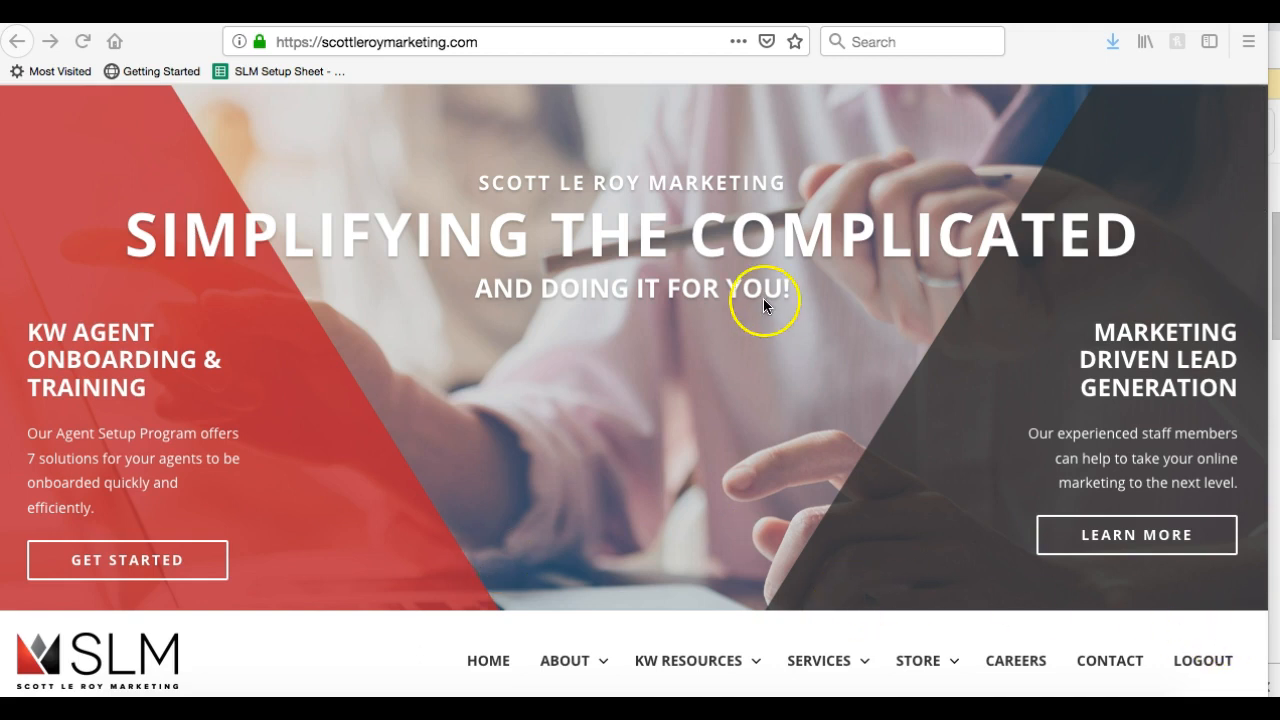
# Log out of the SLM site to bring up the KW Resources login page
pyautogui.press('super+l')
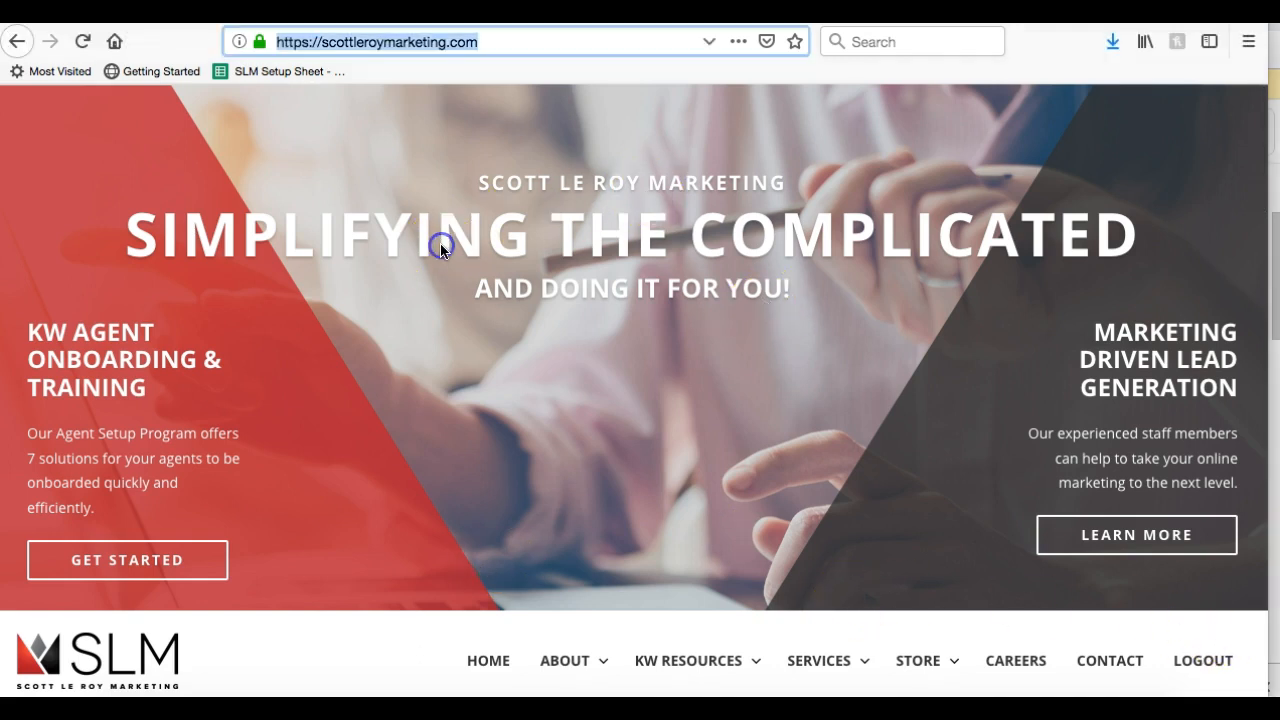
pyautogui.click(452, 325)
pyautogui.scroll(-2, 932, 400)
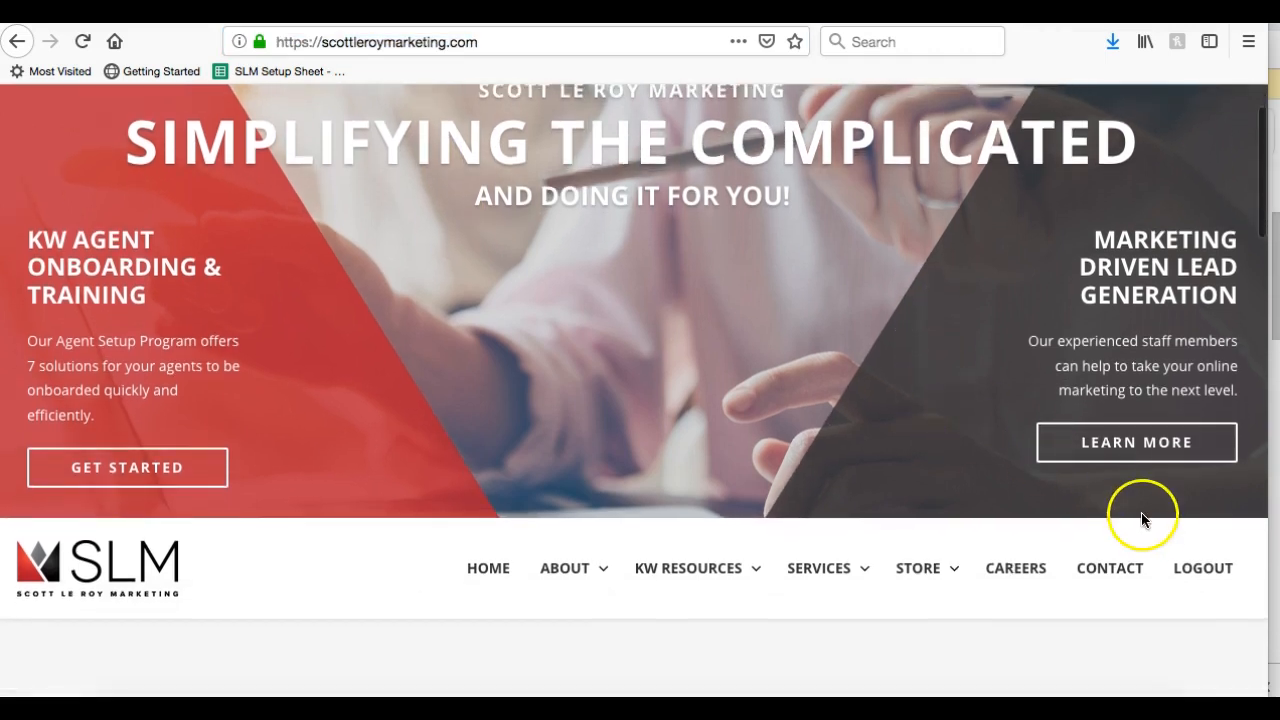
pyautogui.click(1192, 570)
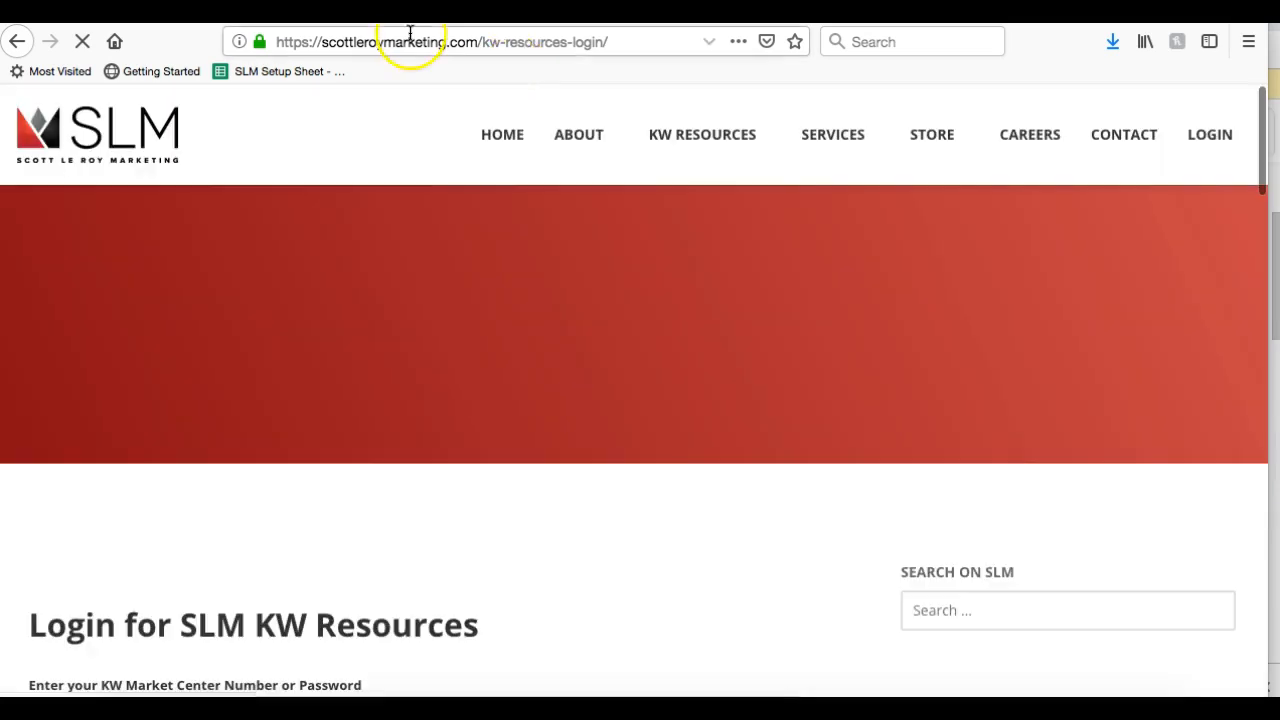
# Return from the login page to the SLM home page
pyautogui.click(409, 35)
pyautogui.write('m')
pyautogui.press('BackSpace')
pyautogui.press('BackSpace')
pyautogui.click(111, 186)
pyautogui.click(96, 144)
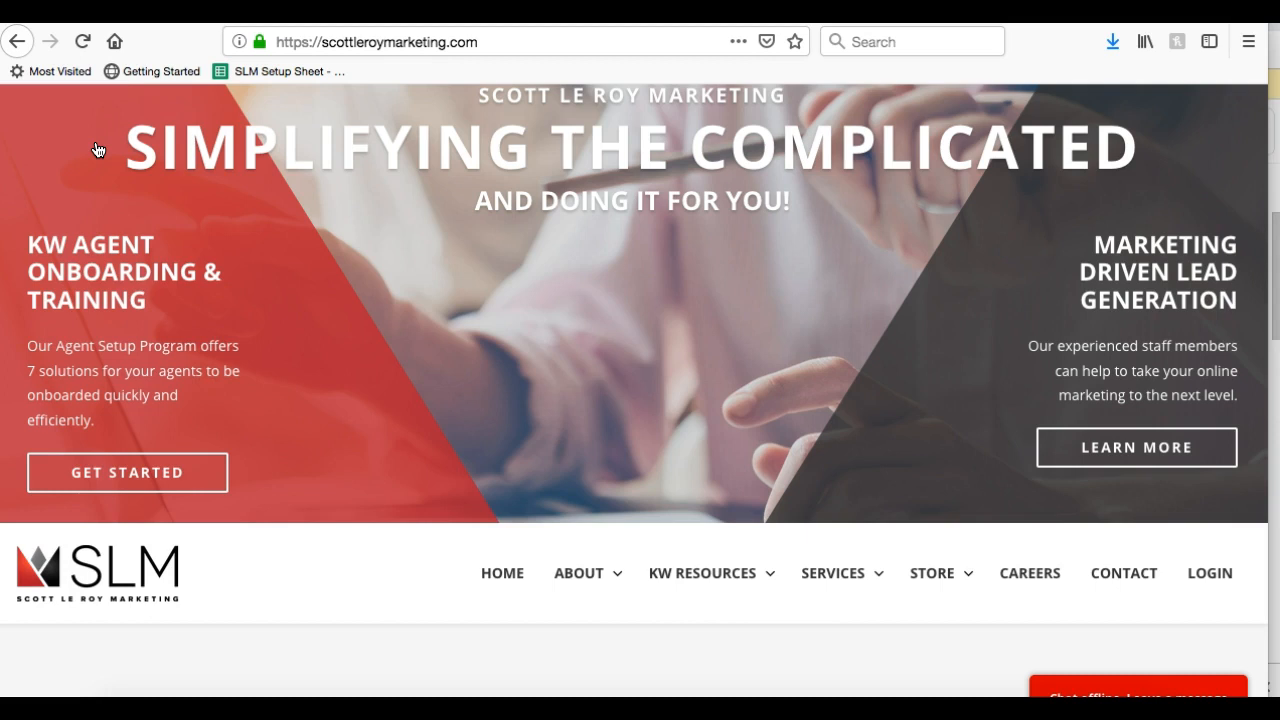
# Drop down the KW Resources menu so its Templates entry shows
pyautogui.scroll(-1, 98, 150)
pyautogui.scroll(2, 98, 150)
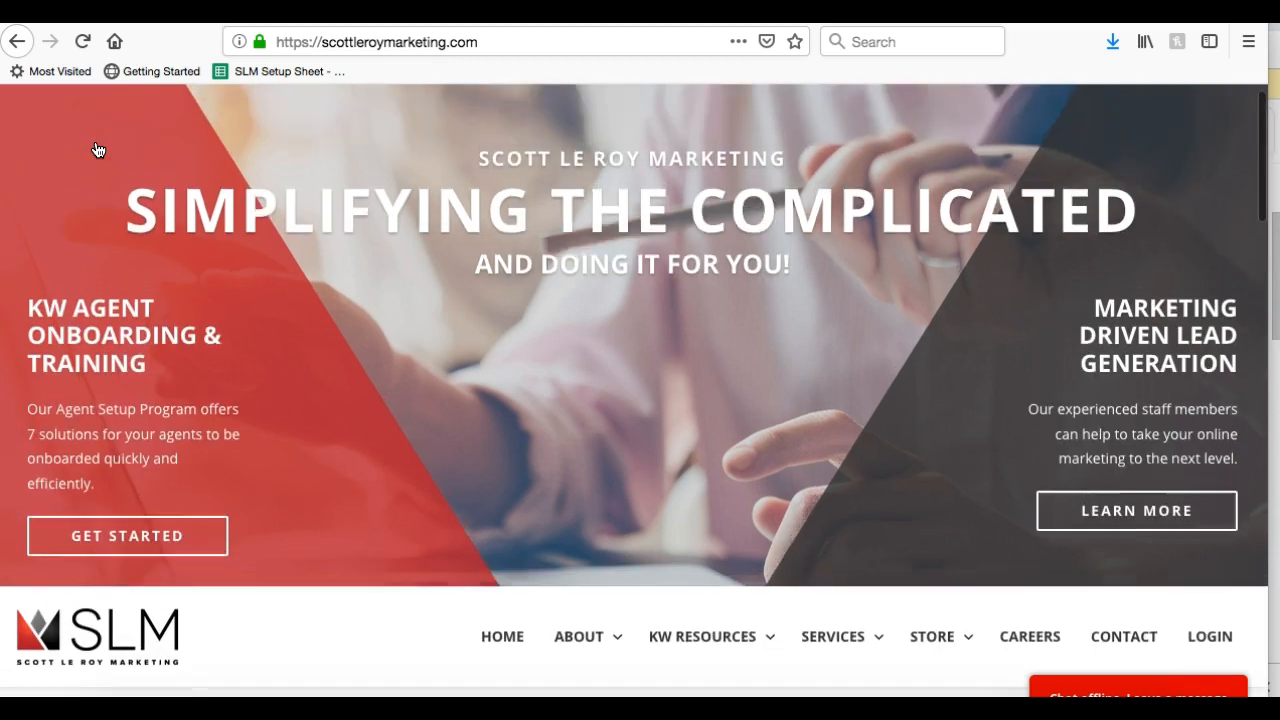
pyautogui.scroll(-3, 98, 152)
pyautogui.scroll(-1, 381, 373)
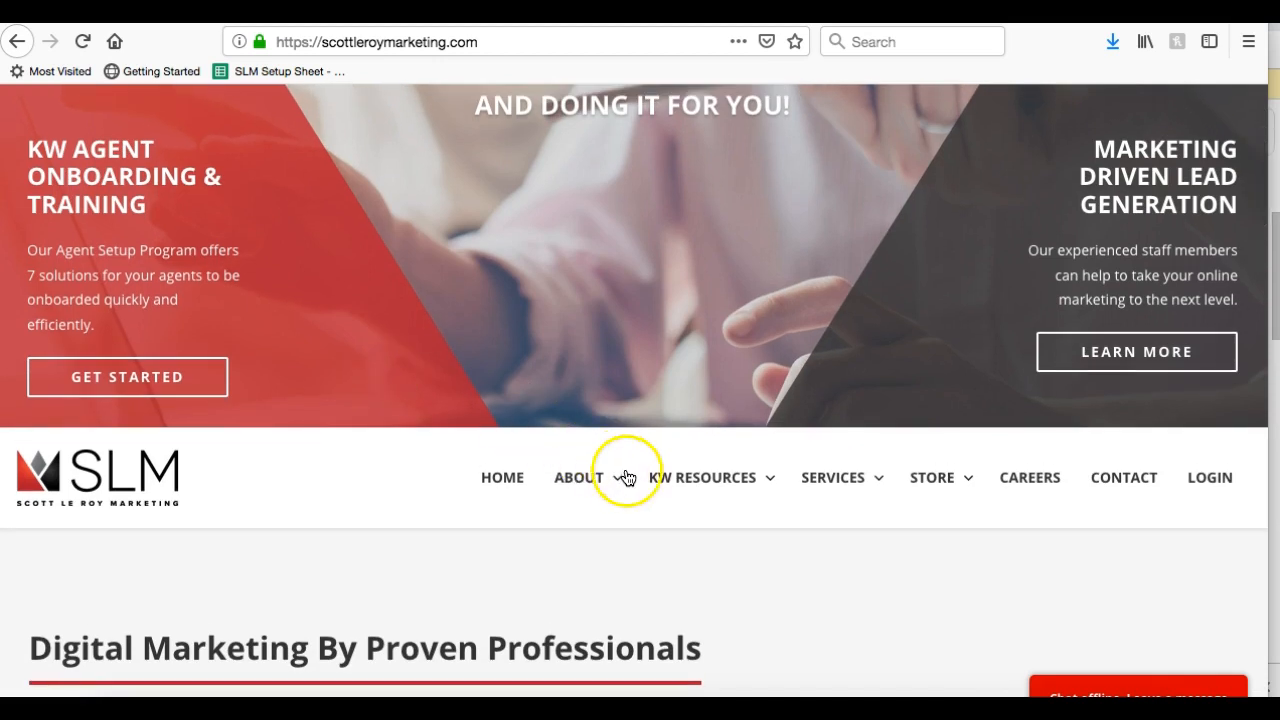
pyautogui.moveTo(681, 480)
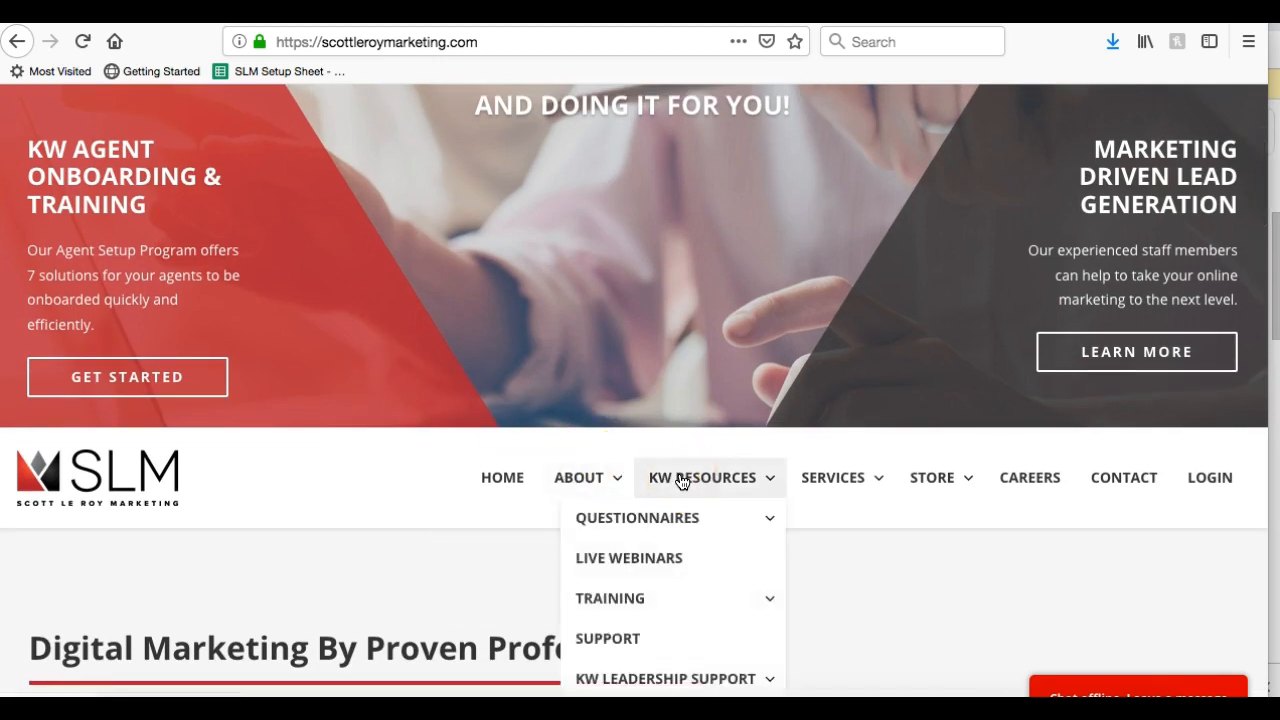
pyautogui.scroll(-3, 683, 480)
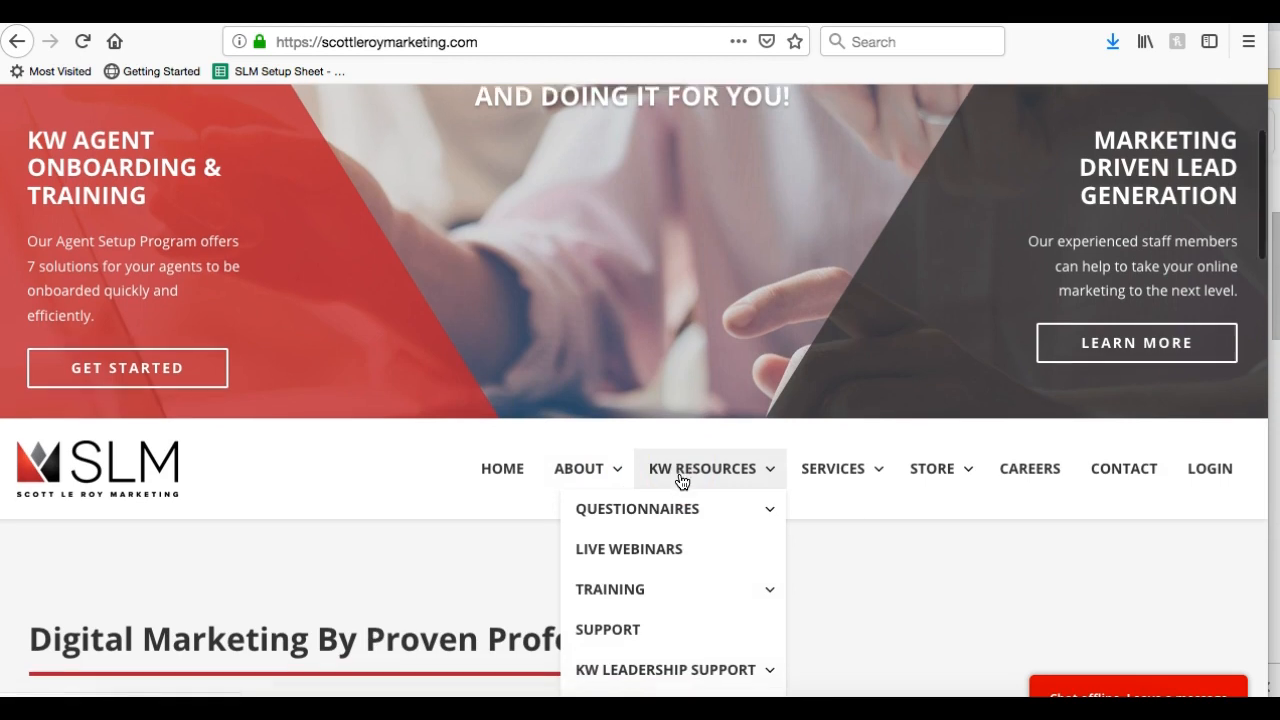
pyautogui.click(711, 386)
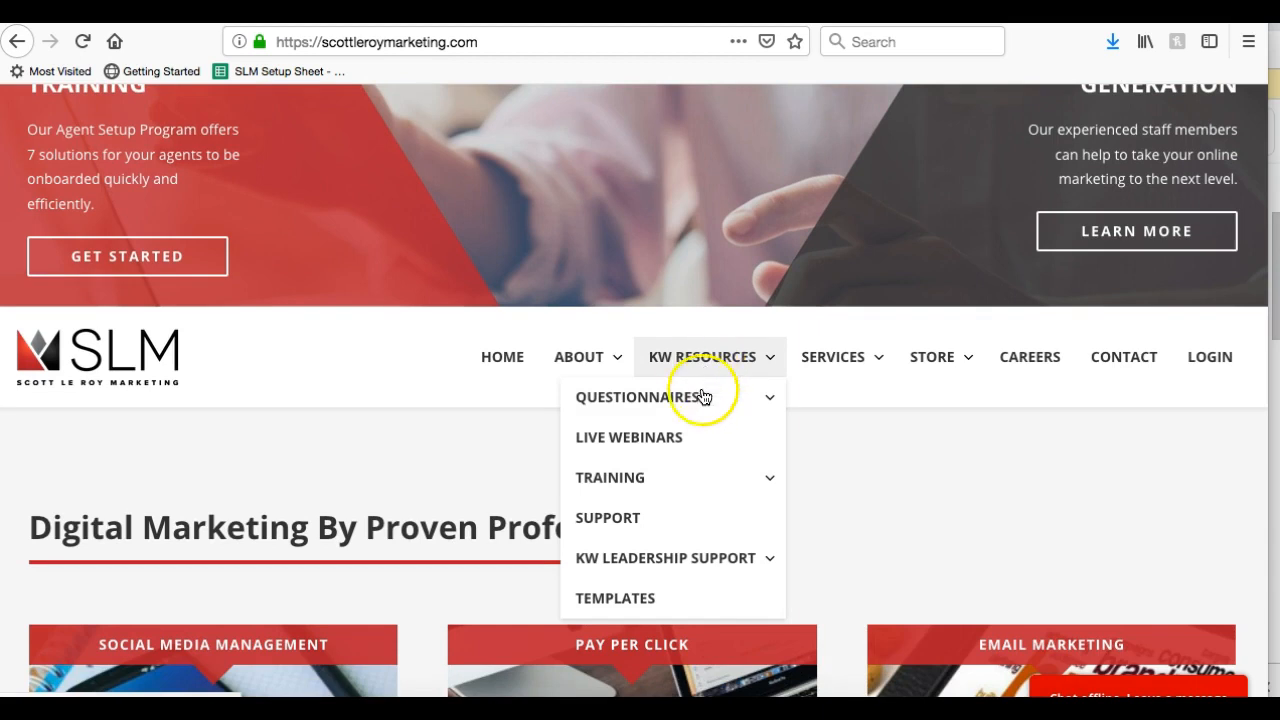
# Go to KW Resources Templates, which asks for a Market Center login
pyautogui.click(660, 612)
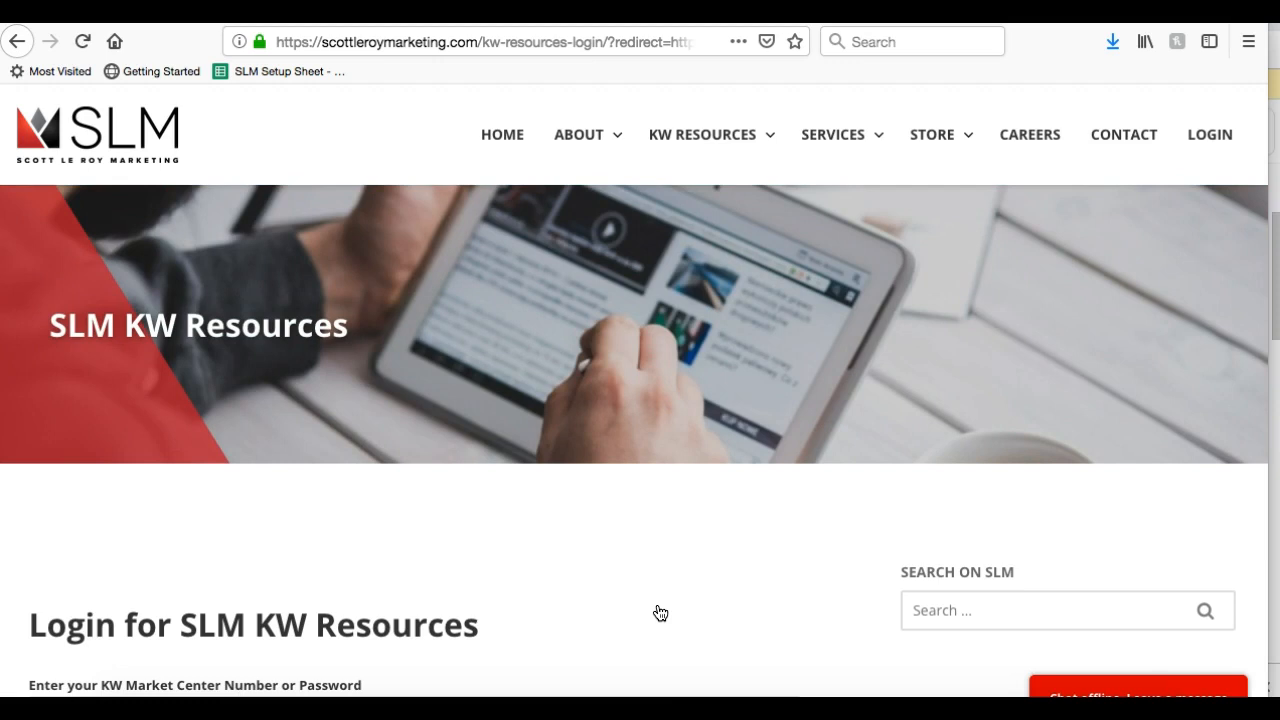
pyautogui.scroll(-2, 660, 612)
pyautogui.click(584, 556)
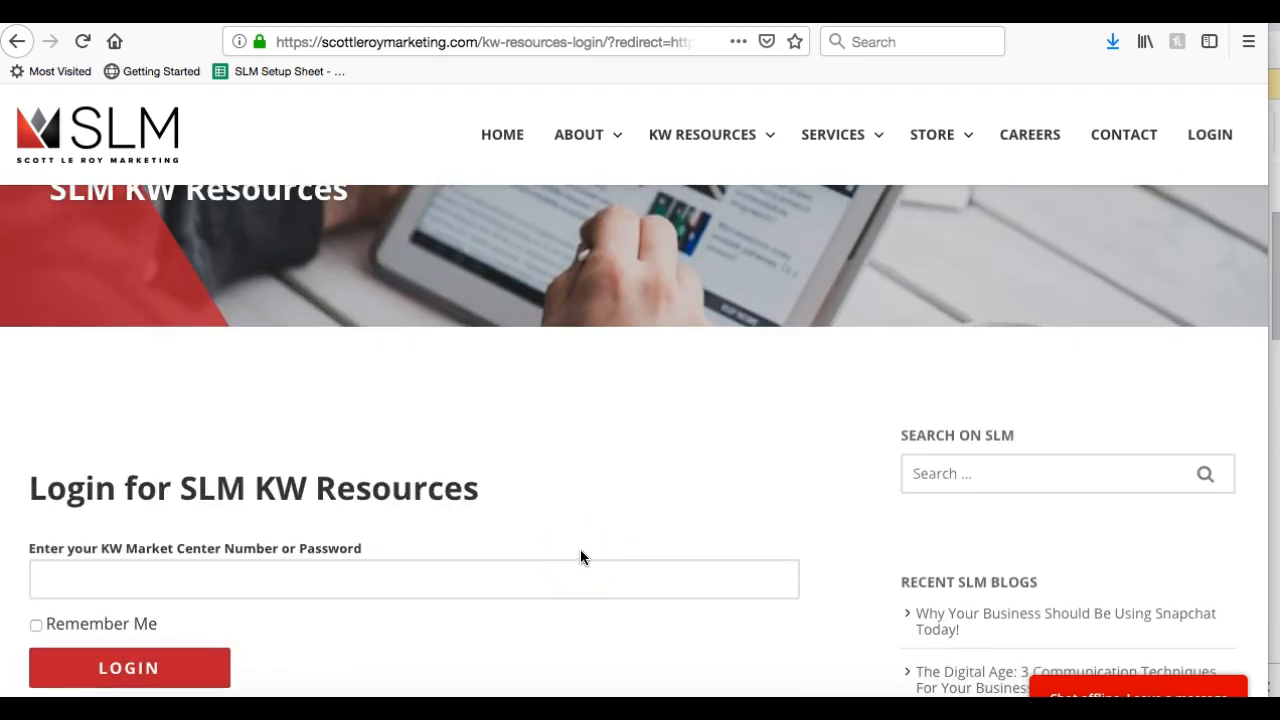
pyautogui.click(567, 563)
pyautogui.scroll(-3, 567, 564)
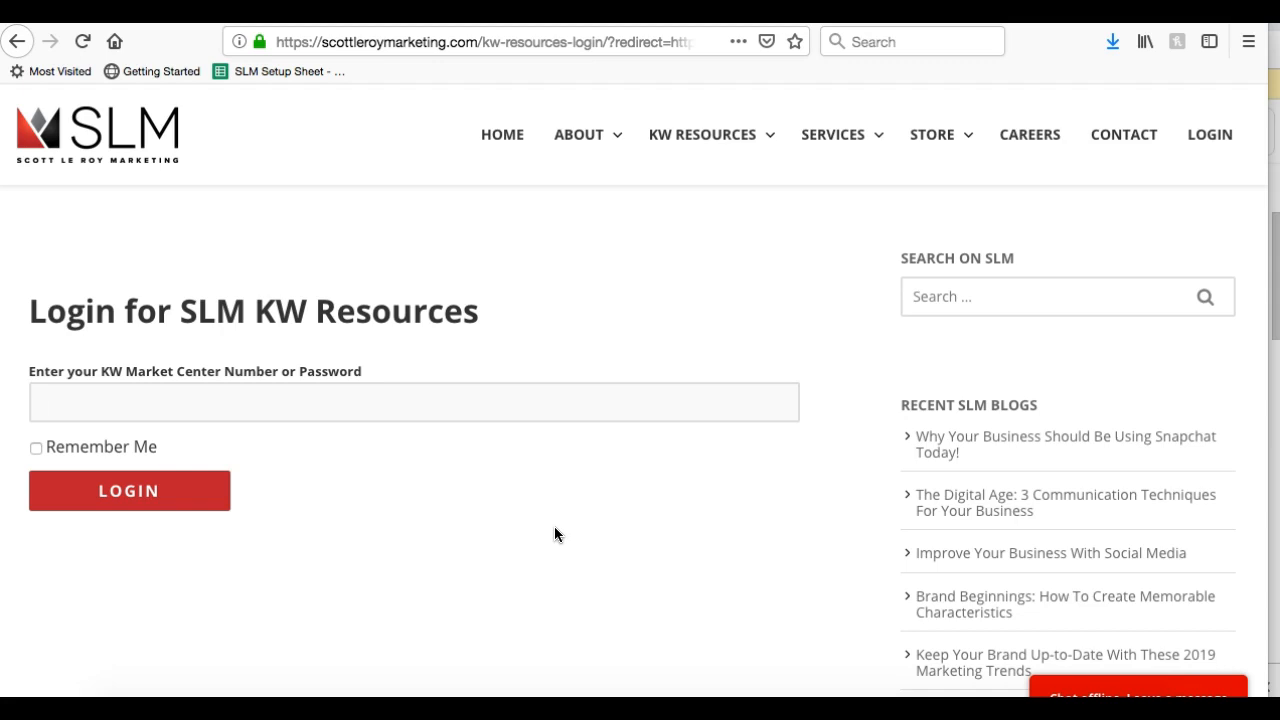
# Enter the Market Center number in the login field and log in
pyautogui.click(410, 392)
pyautogui.click(411, 394)
pyautogui.click(373, 398)
pyautogui.click(387, 308)
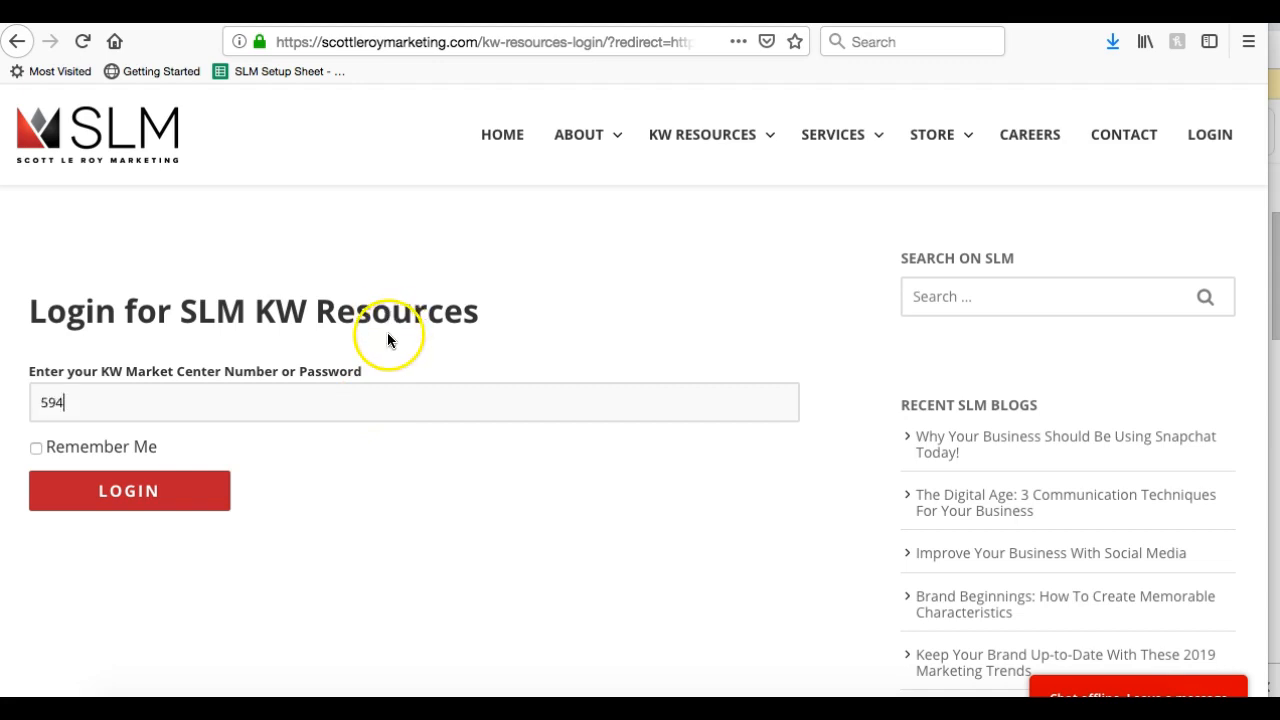
pyautogui.click(128, 490)
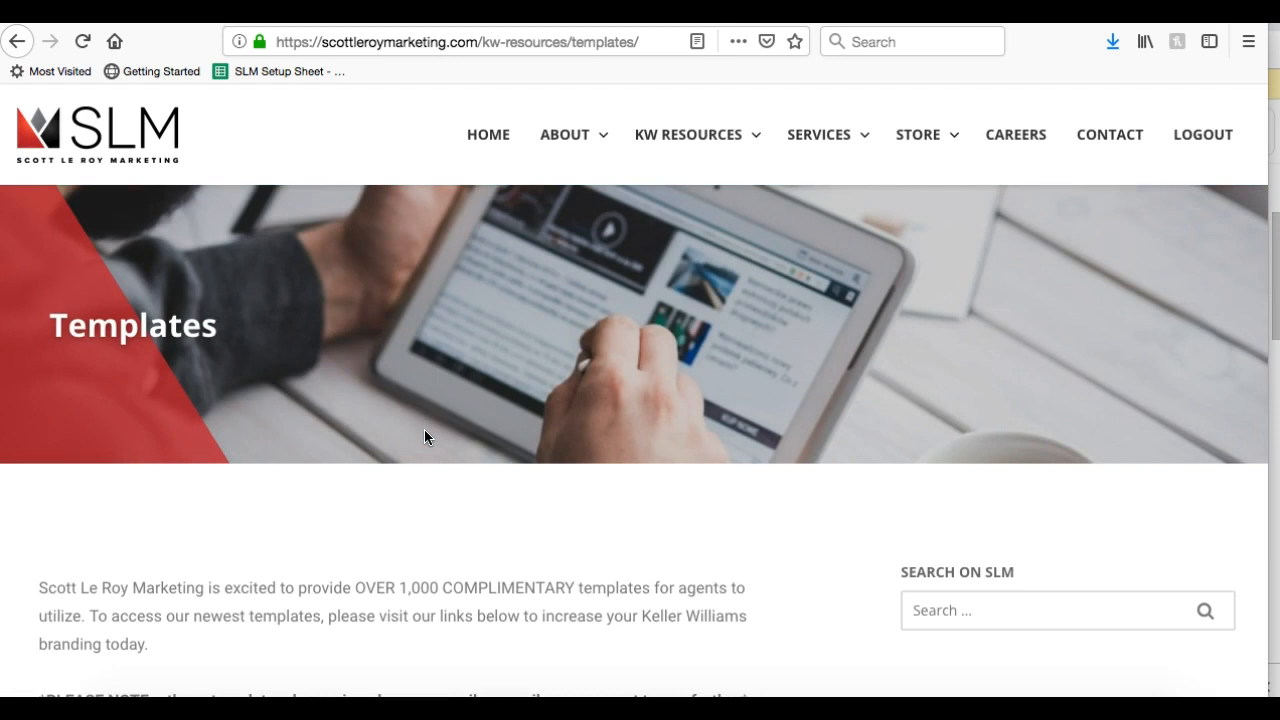
# Scroll to the email signature how-to video, pause it and close the More videos overlay
pyautogui.scroll(-3, 424, 437)
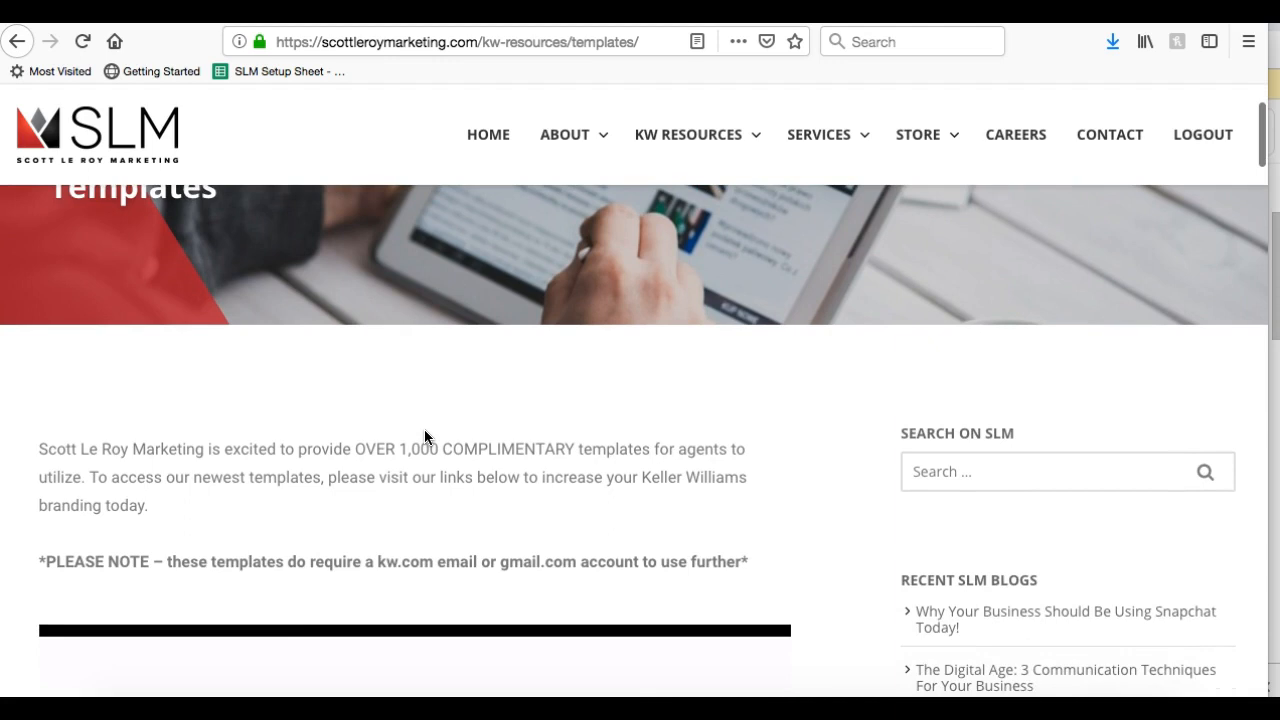
pyautogui.scroll(-1, 424, 437)
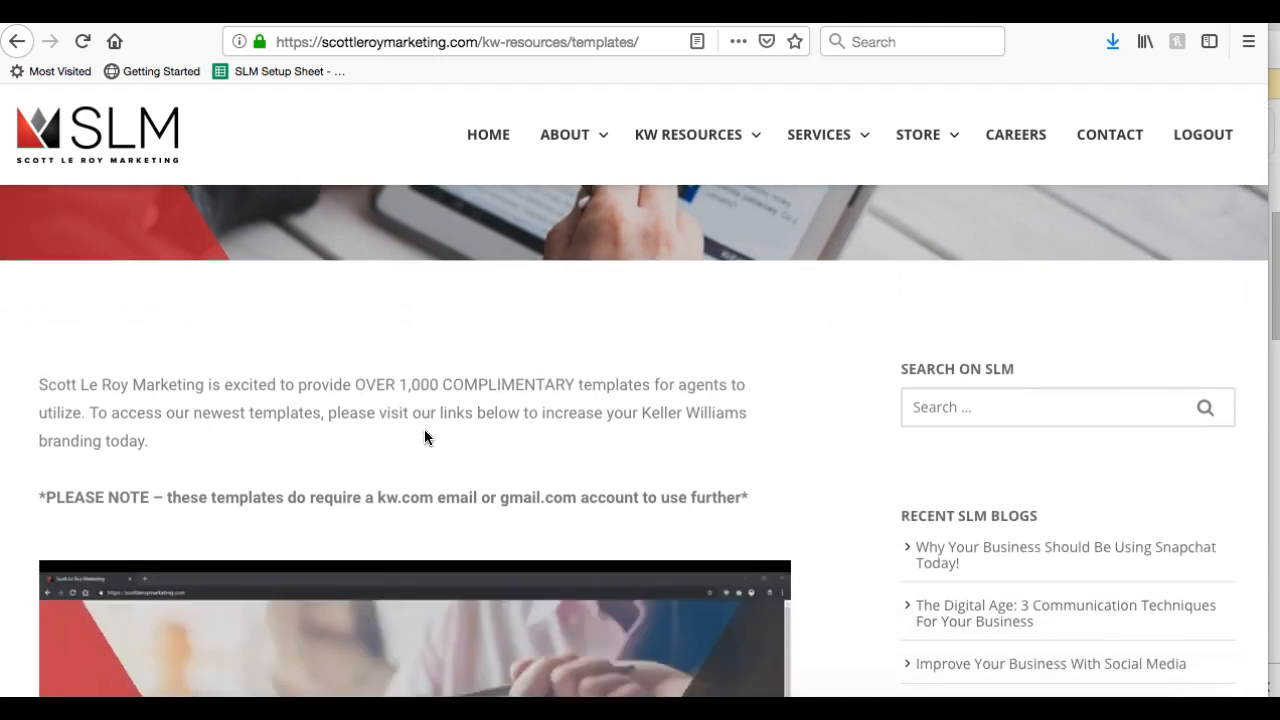
pyautogui.scroll(-1, 424, 437)
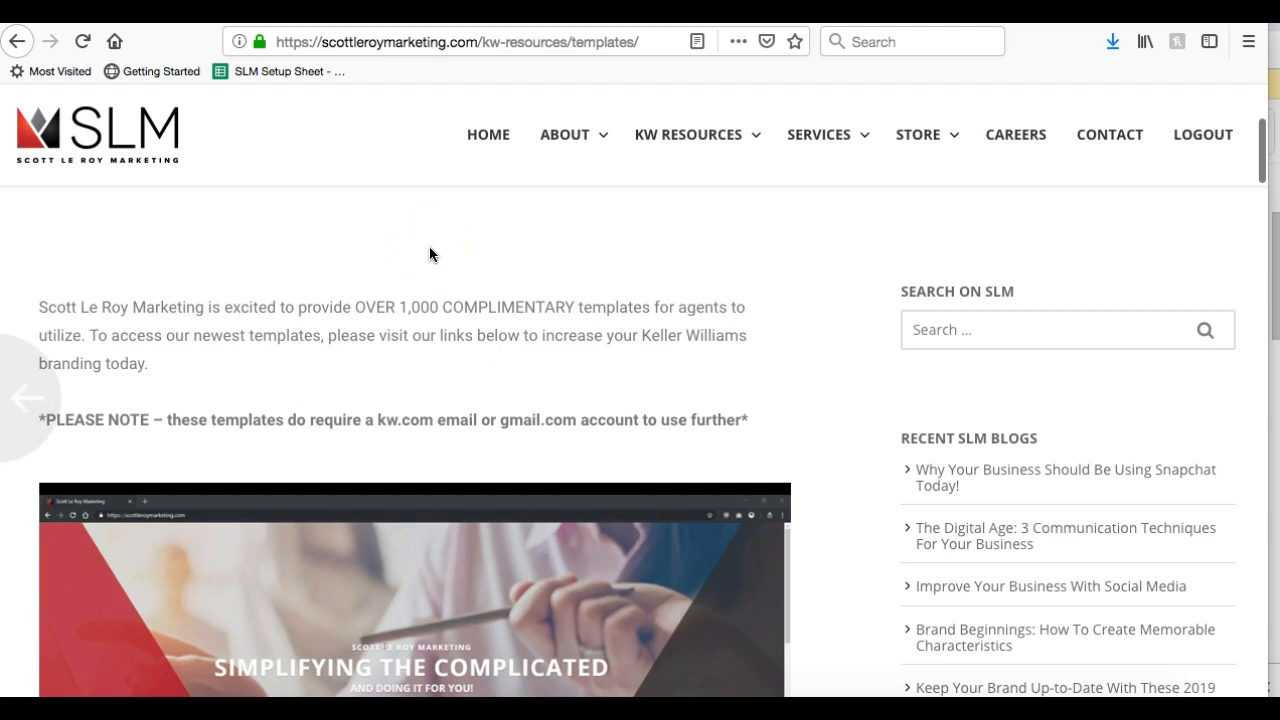
pyautogui.scroll(-3, 429, 254)
pyautogui.scroll(-2, 429, 252)
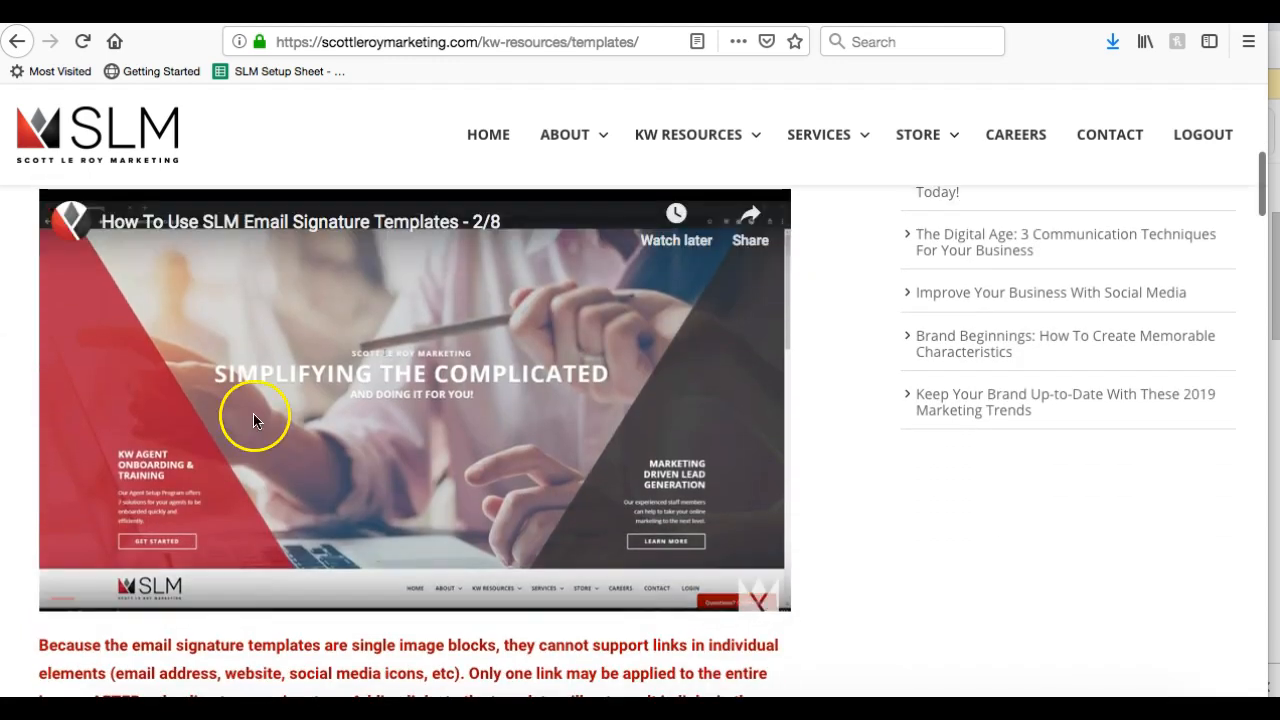
pyautogui.click(75, 606)
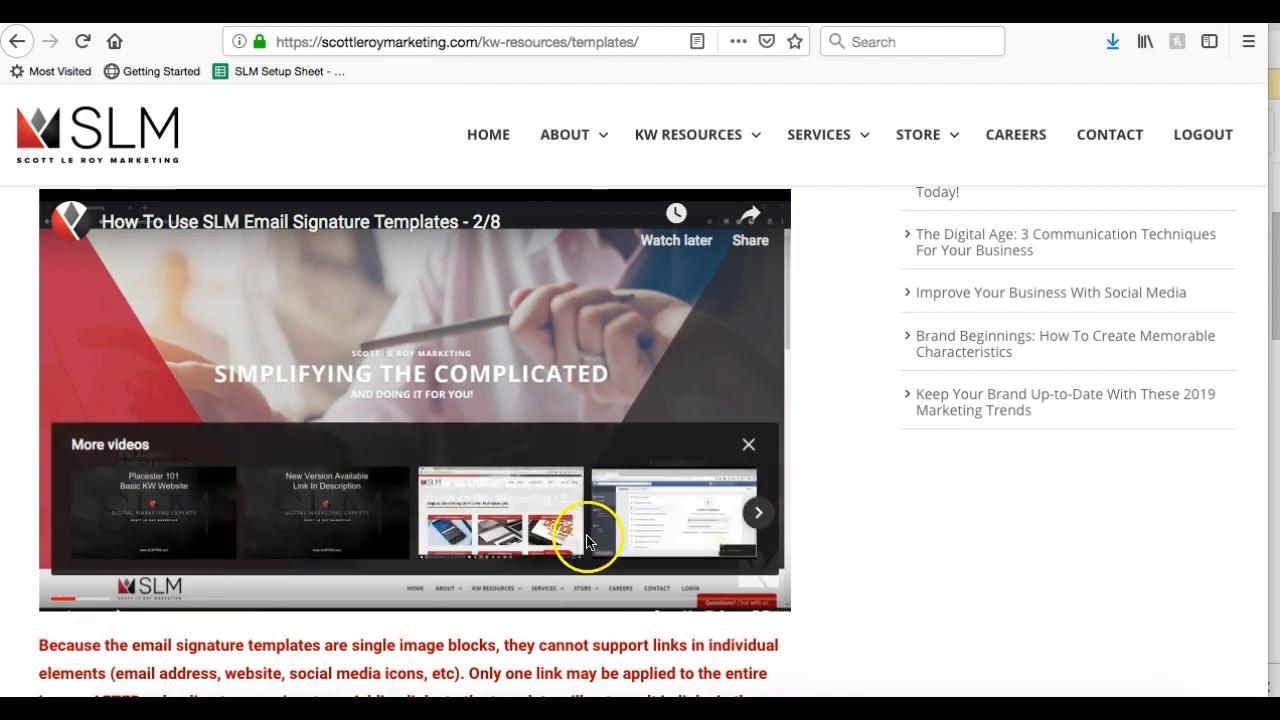
pyautogui.click(748, 444)
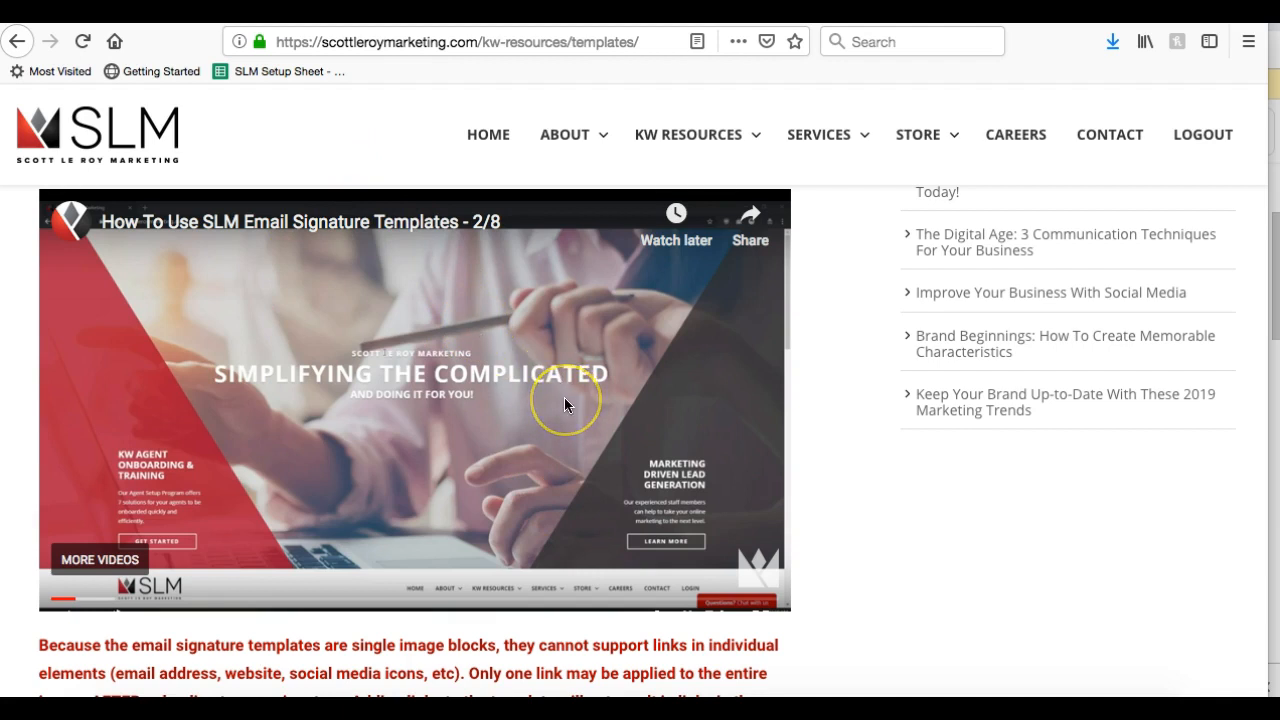
pyautogui.click(660, 480)
pyautogui.click(509, 373)
pyautogui.click(348, 325)
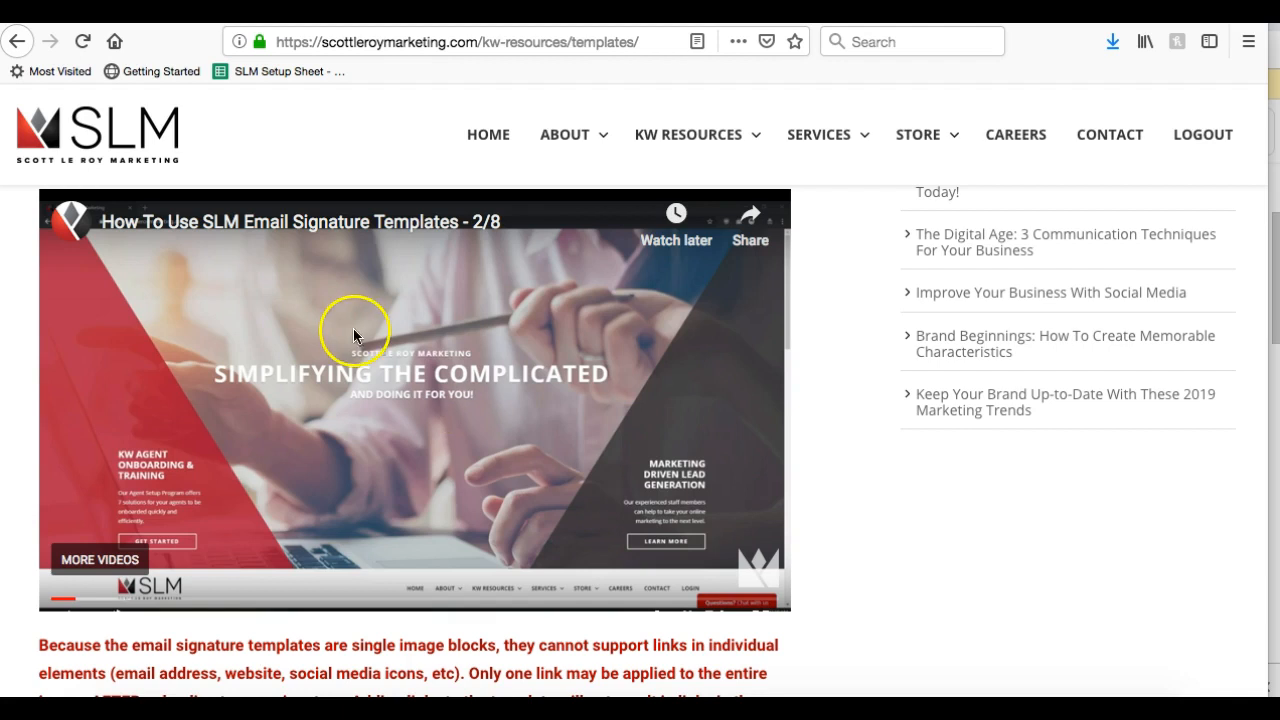
pyautogui.scroll(-3, 348, 325)
pyautogui.scroll(-5, 348, 326)
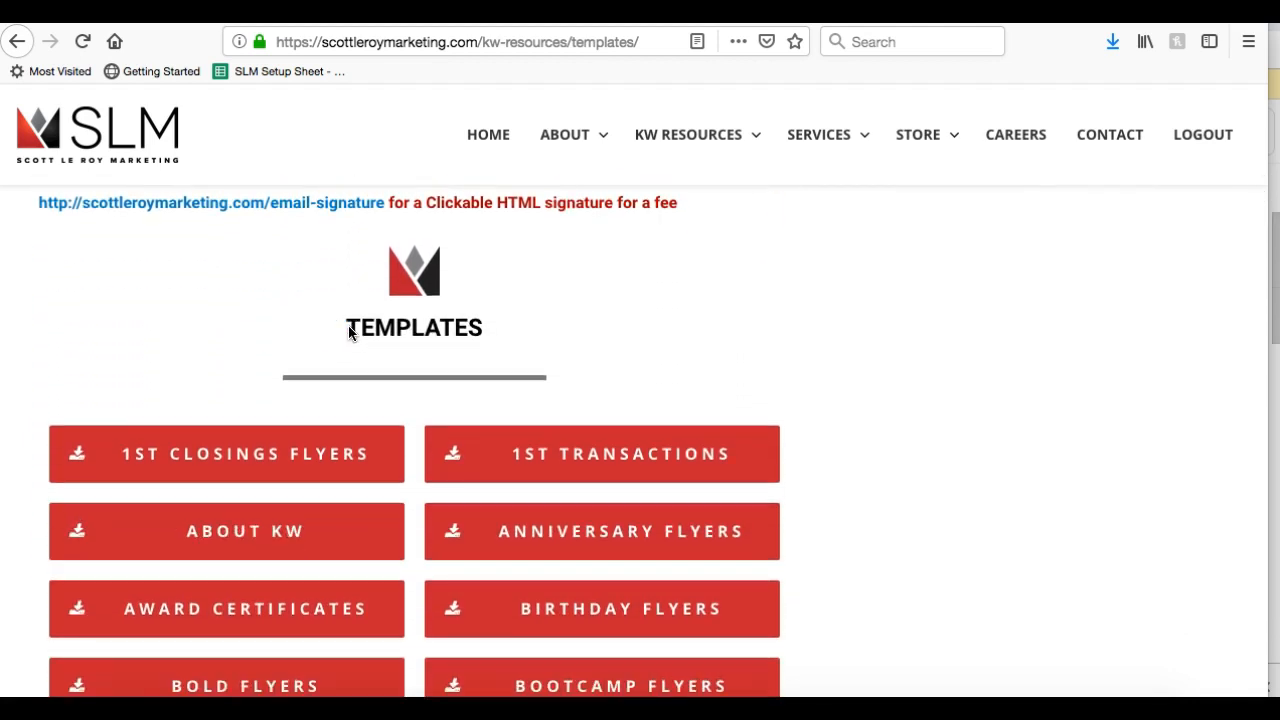
pyautogui.scroll(-3, 349, 330)
pyautogui.click(990, 466)
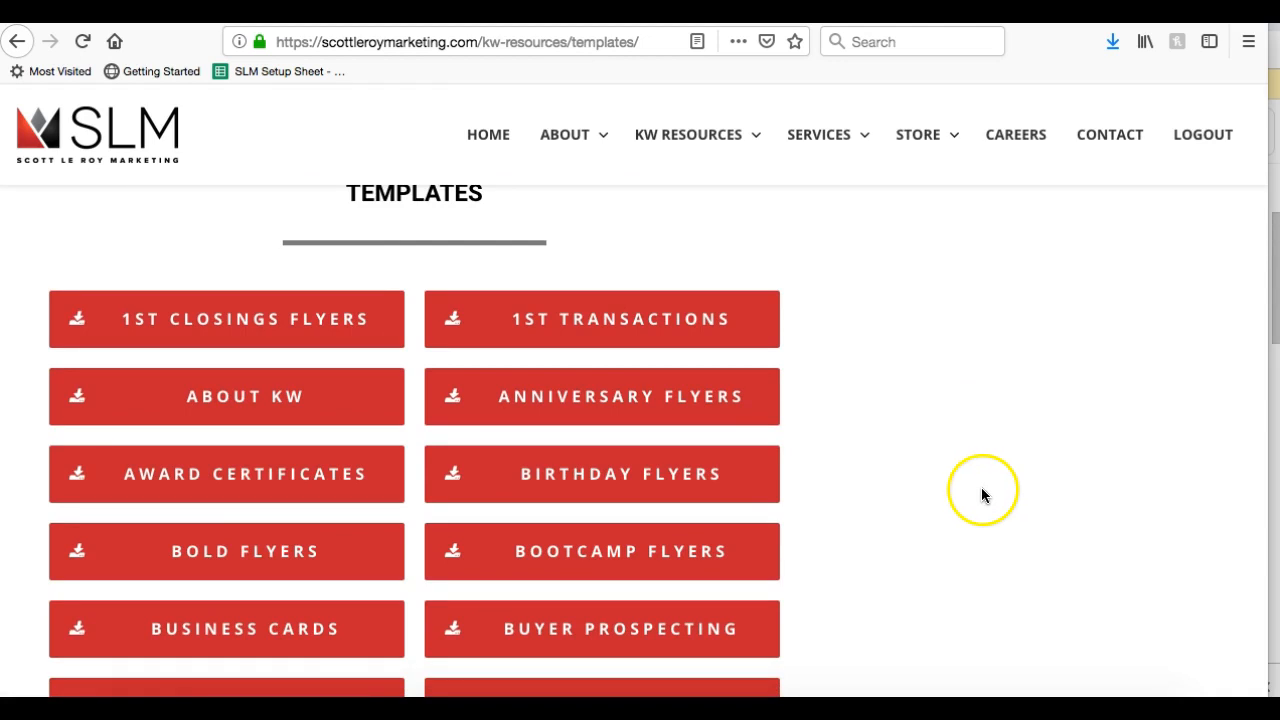
pyautogui.scroll(-2, 985, 478)
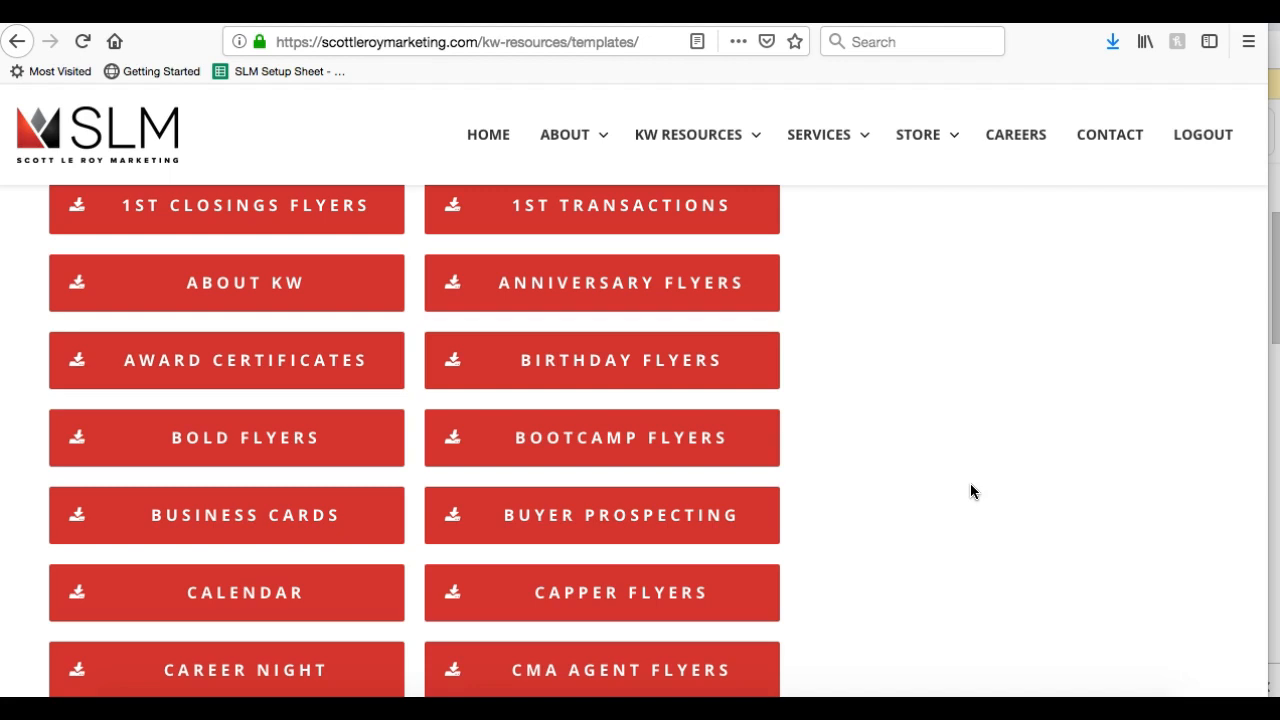
pyautogui.scroll(-3, 965, 497)
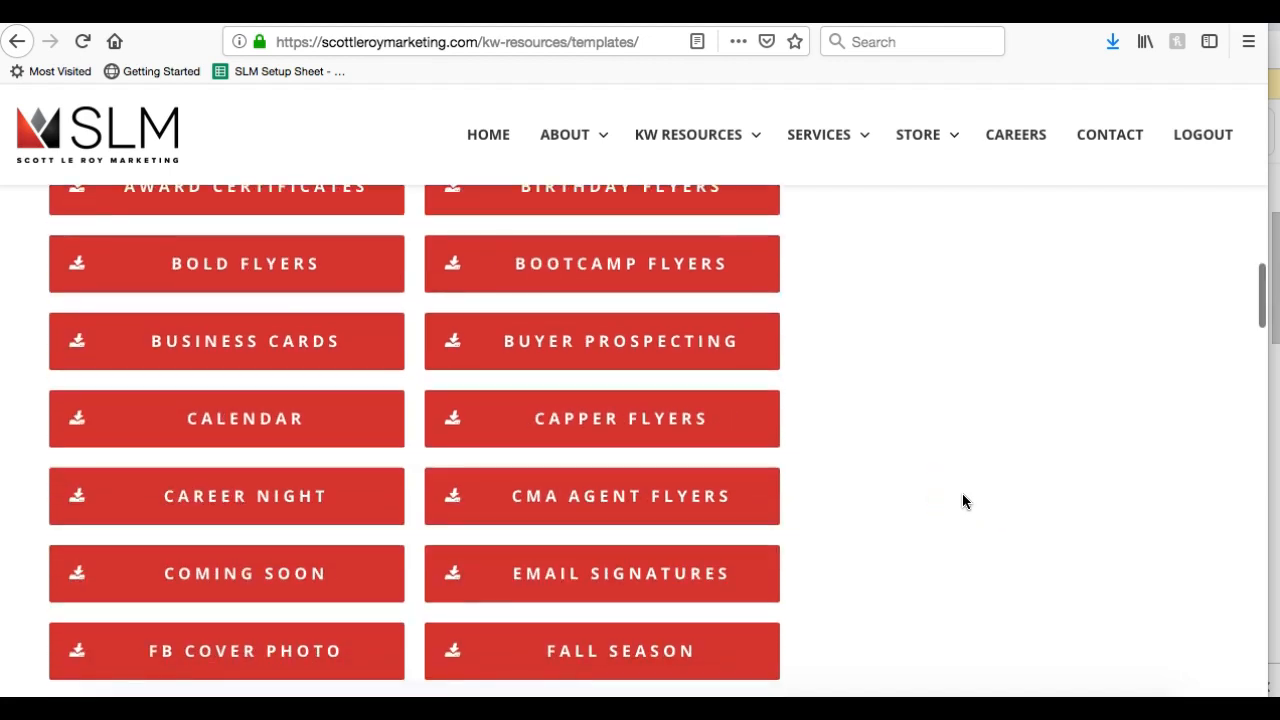
pyautogui.scroll(-3, 957, 574)
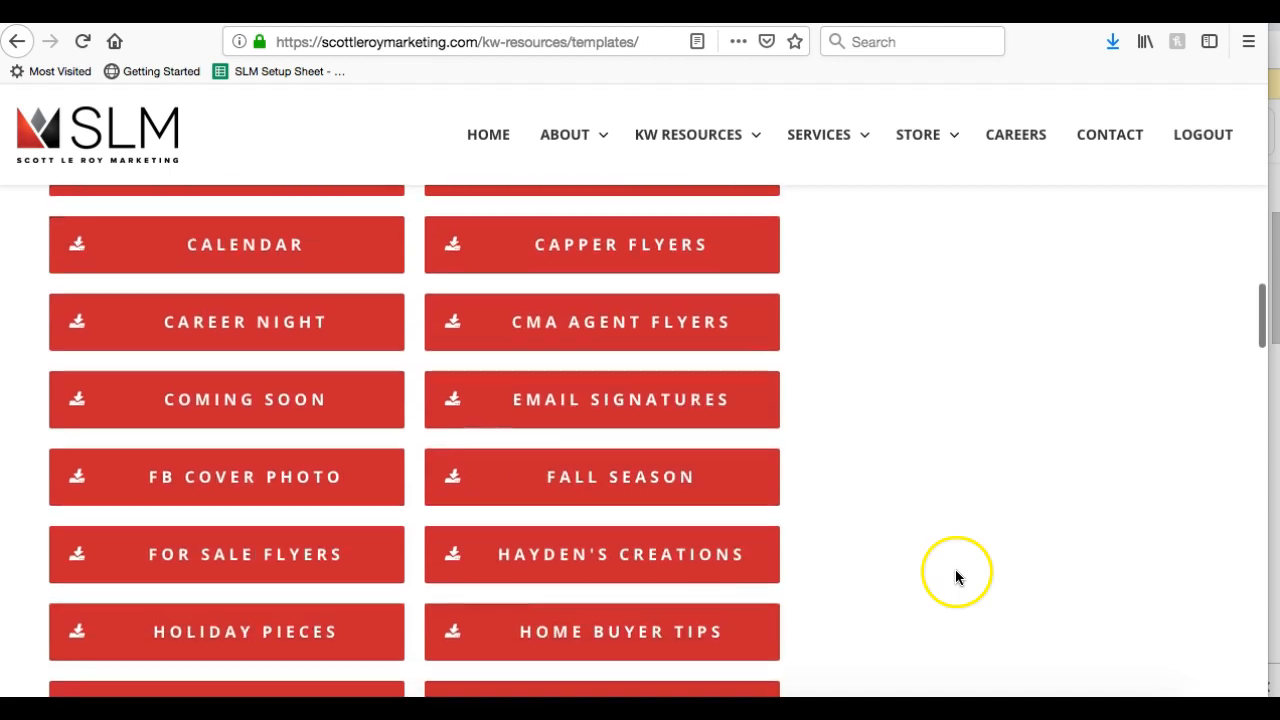
pyautogui.scroll(-5, 615, 517)
pyautogui.scroll(-4, 615, 517)
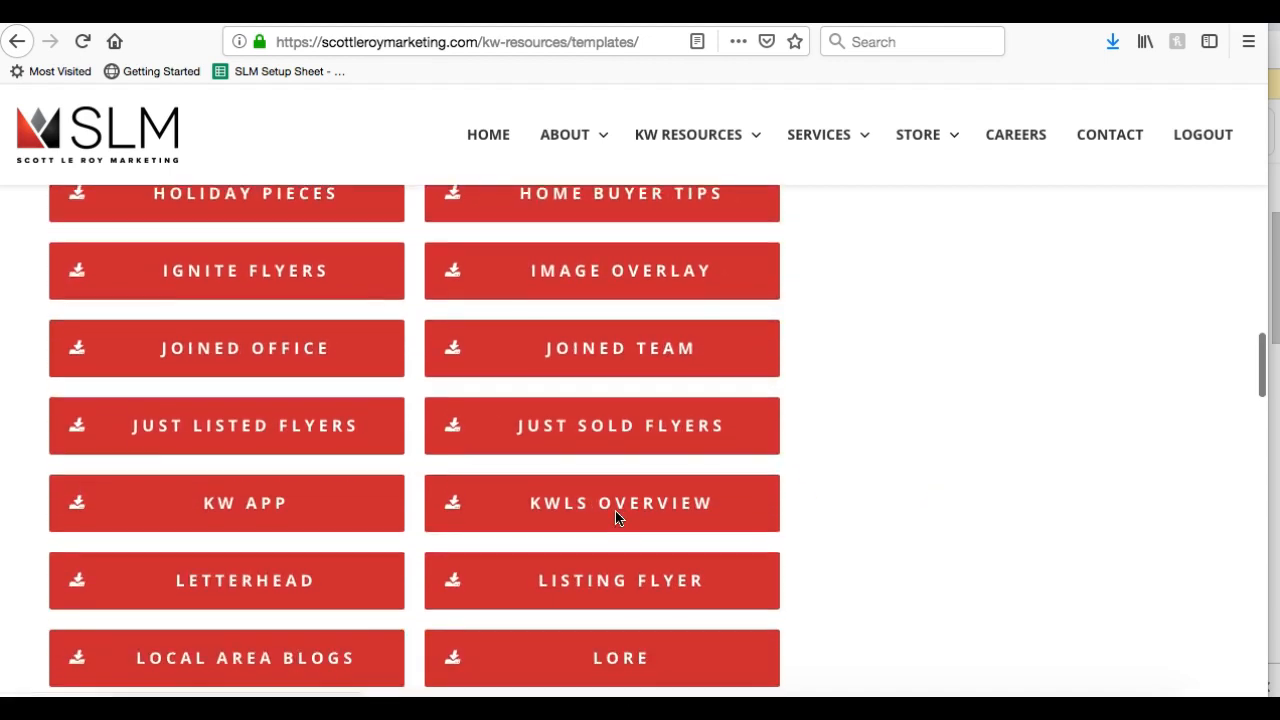
pyautogui.click(628, 342)
pyautogui.scroll(-5, 623, 337)
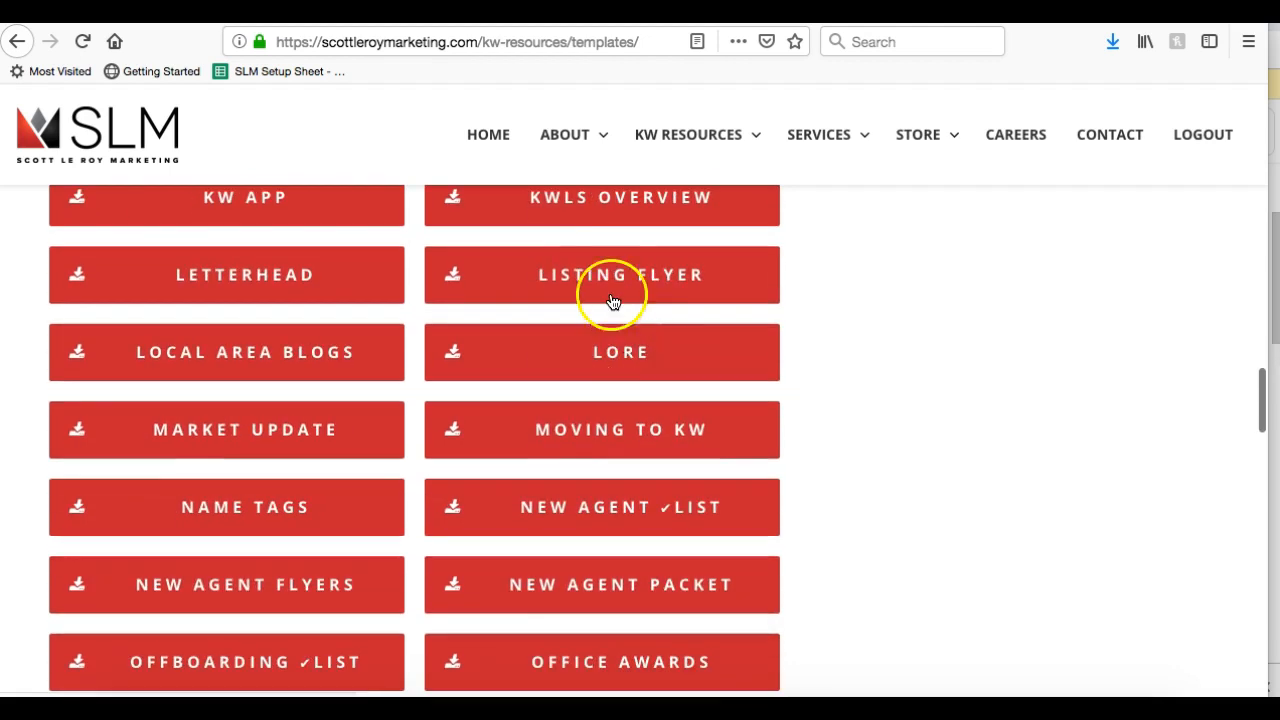
pyautogui.scroll(-3, 580, 280)
pyautogui.scroll(-5, 580, 285)
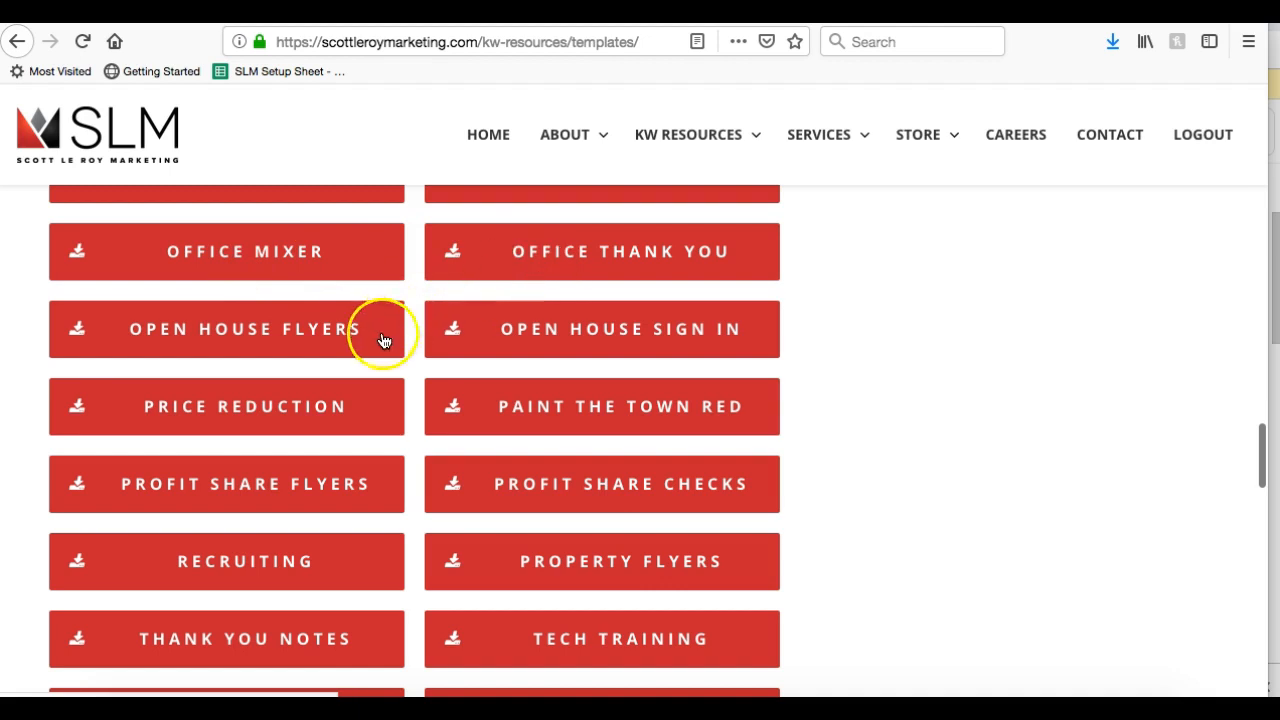
pyautogui.scroll(-5, 598, 326)
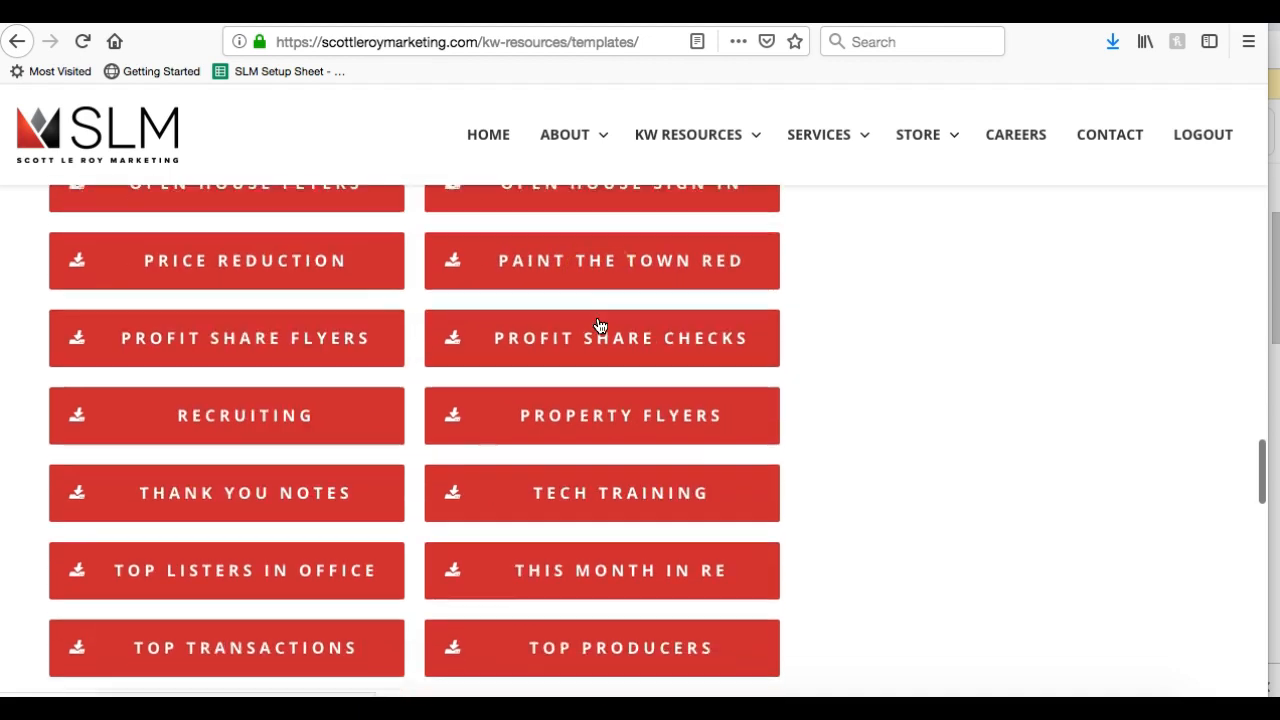
pyautogui.scroll(-1, 600, 326)
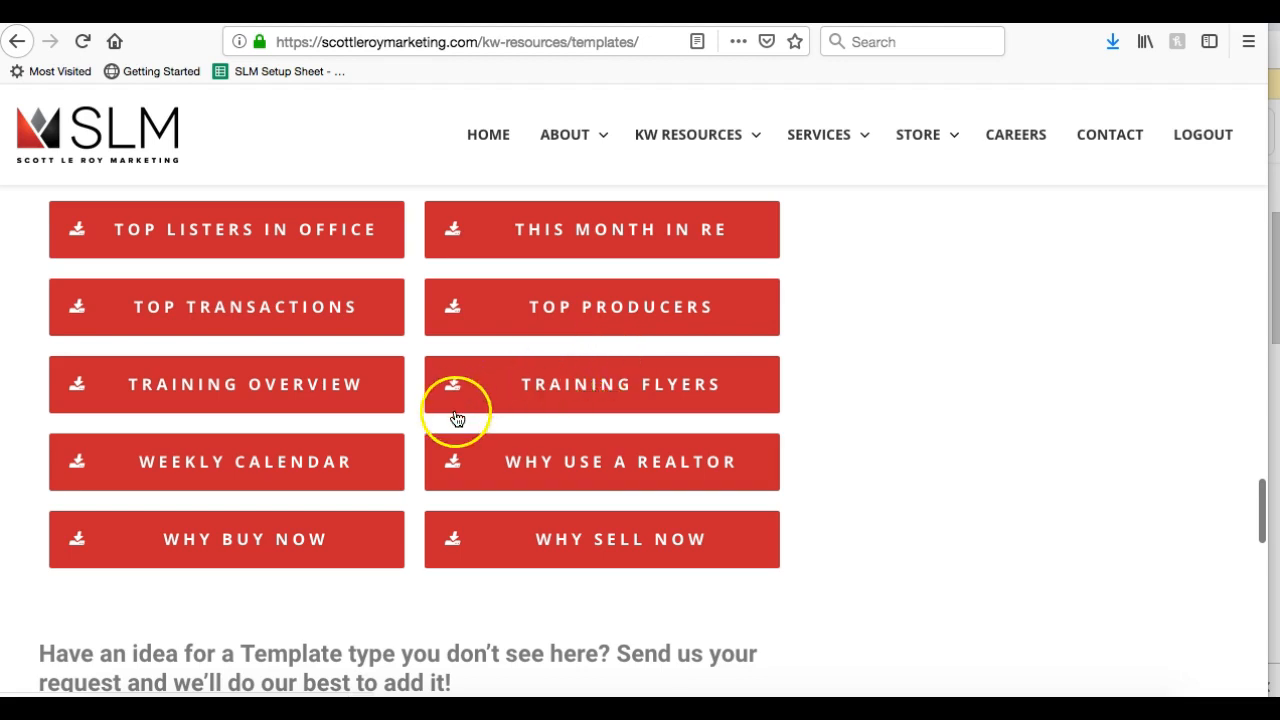
pyautogui.scroll(4, 725, 504)
pyautogui.scroll(8, 727, 501)
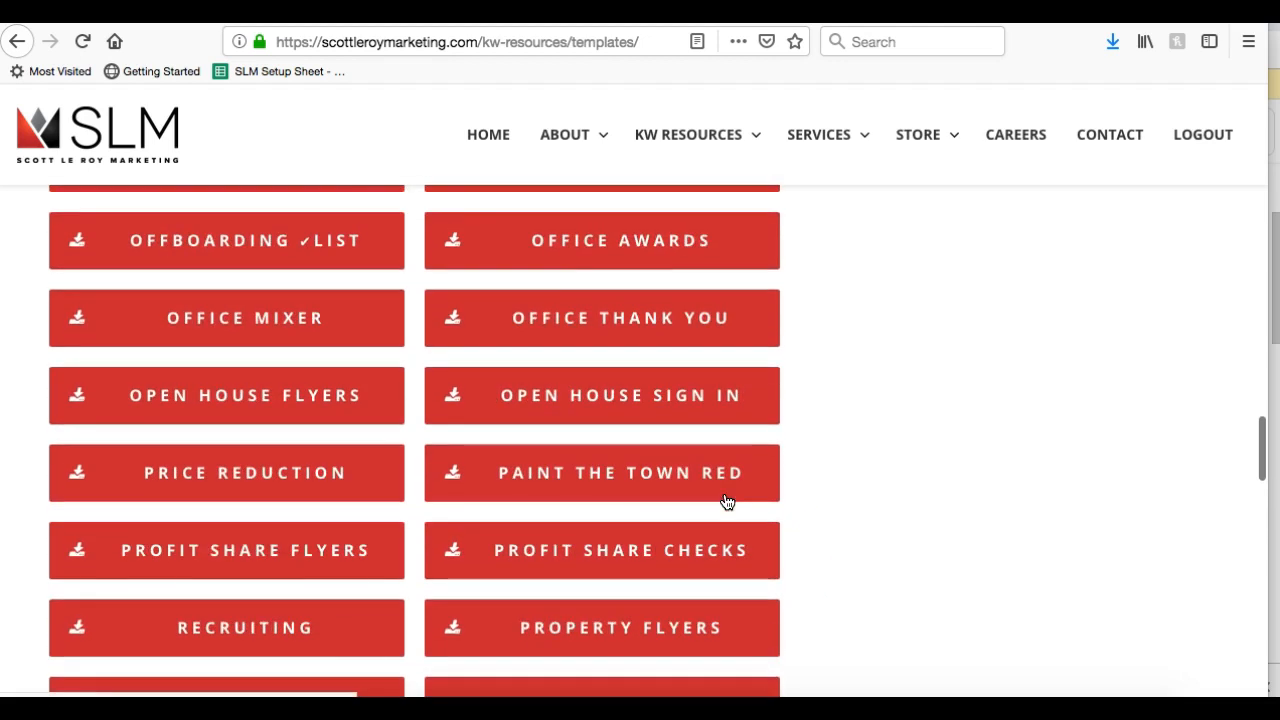
pyautogui.scroll(6, 727, 501)
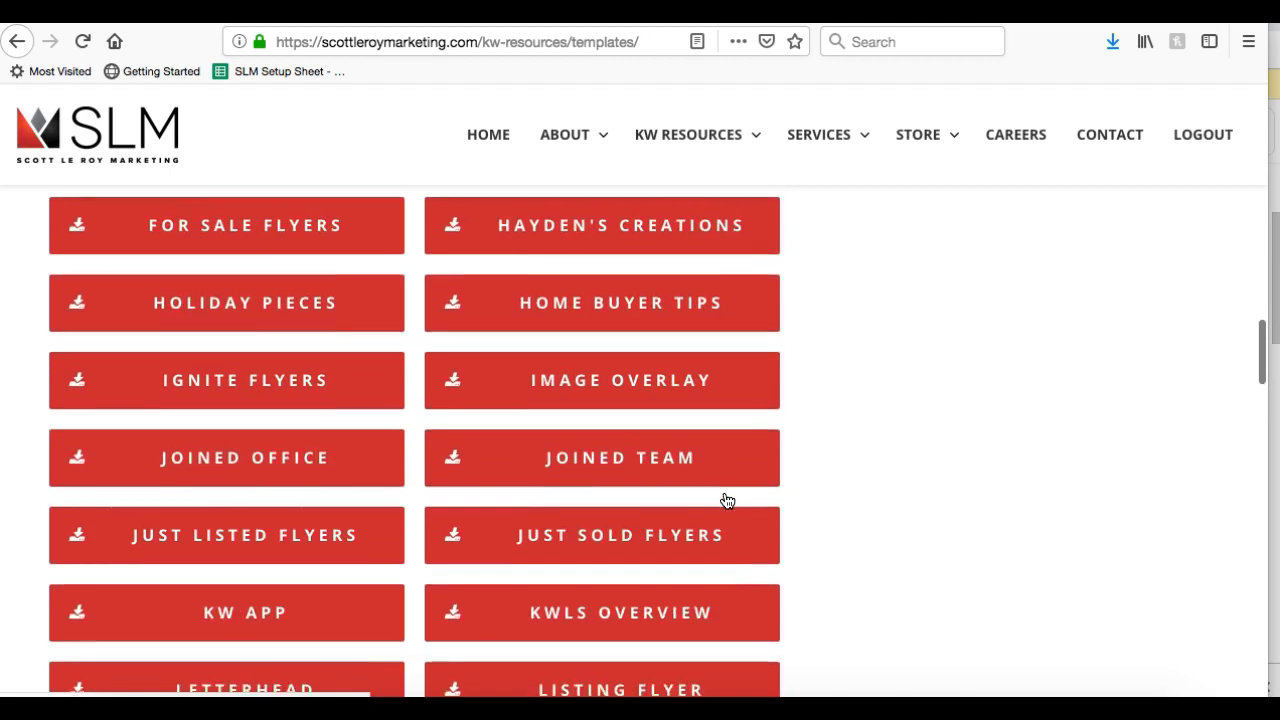
pyautogui.scroll(1, 727, 501)
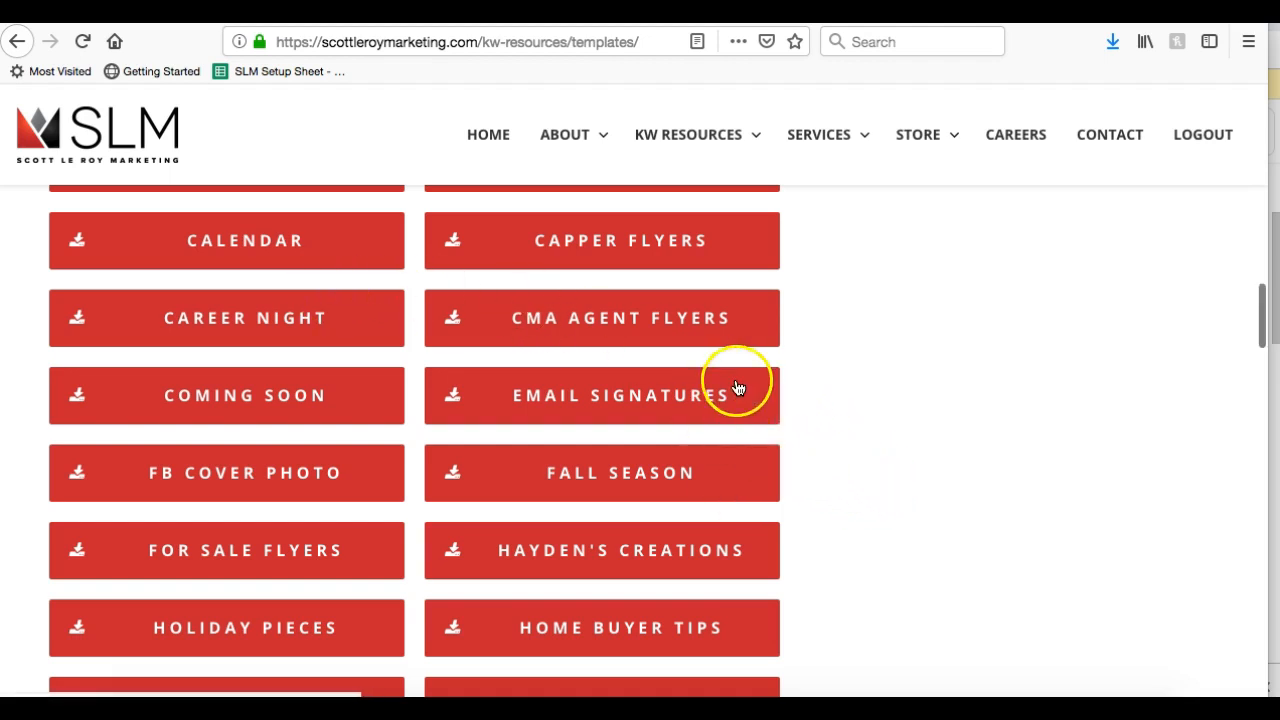
# Open the Email Signatures collection as a shared Google Drive folder
pyautogui.click(652, 414)
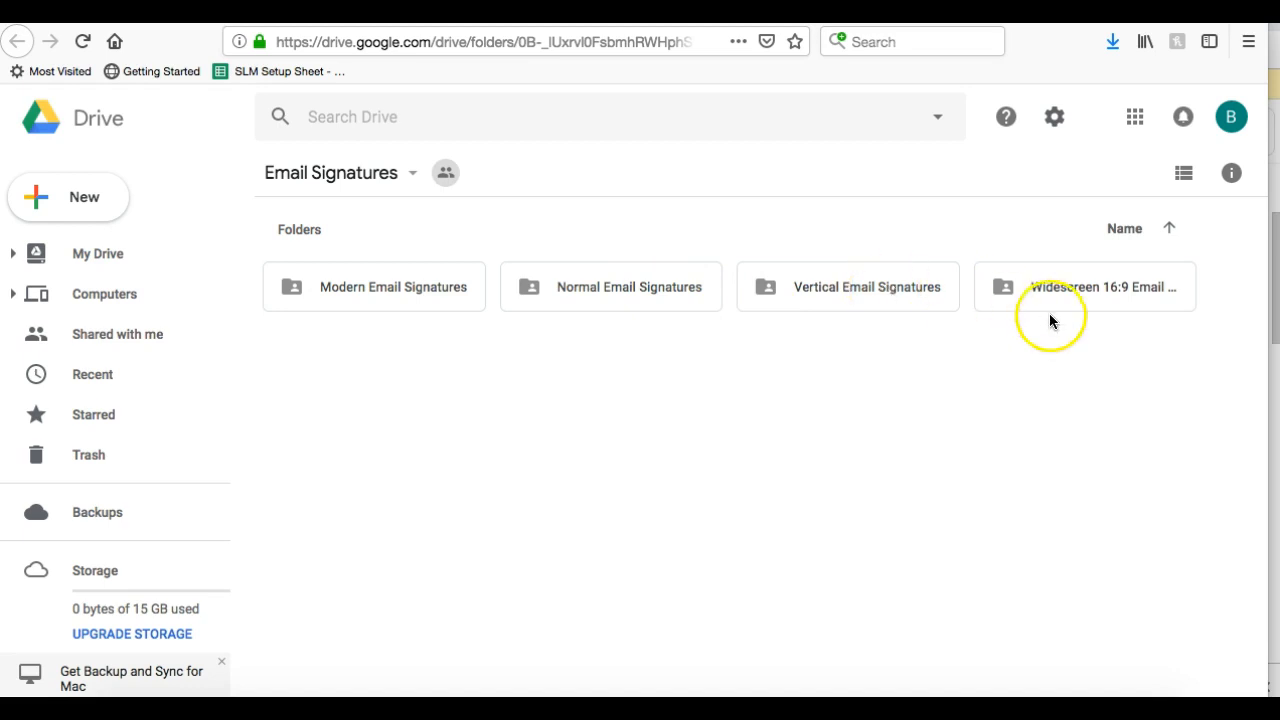
# Open Normal Email Signatures and scroll through templates #001 to #023 and back up
pyautogui.doubleClick(595, 288)
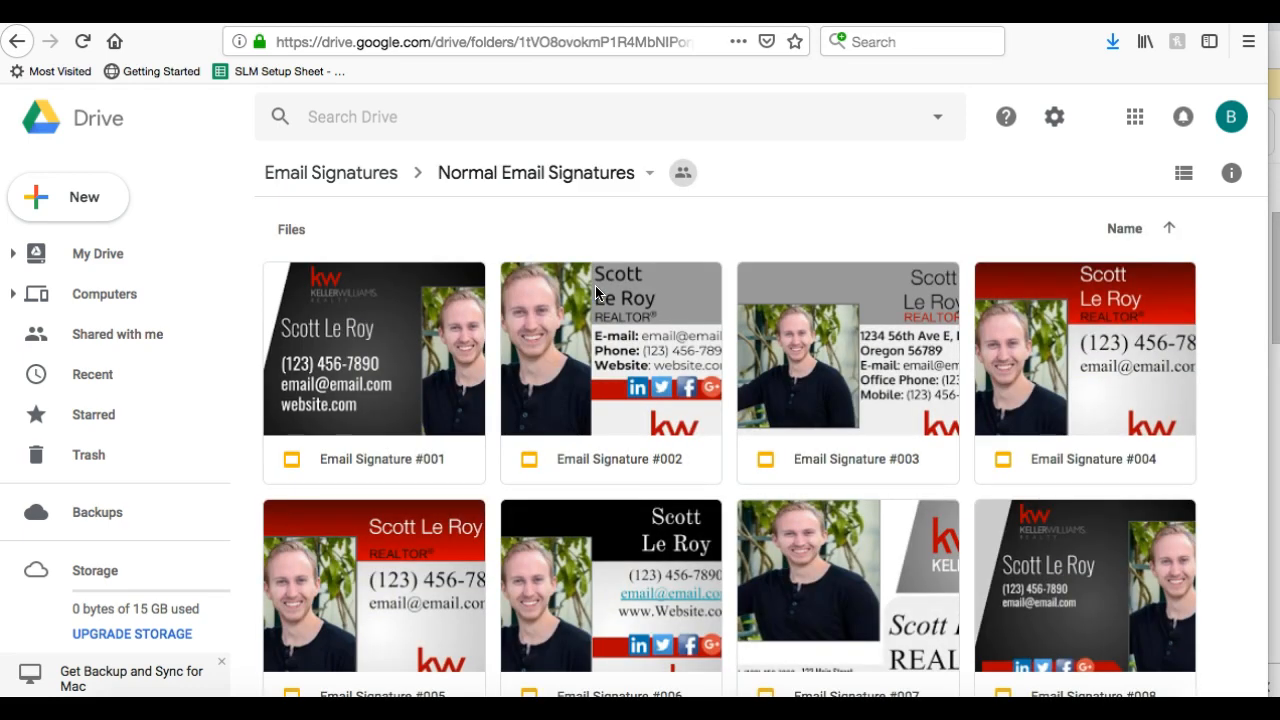
pyautogui.scroll(-5, 595, 290)
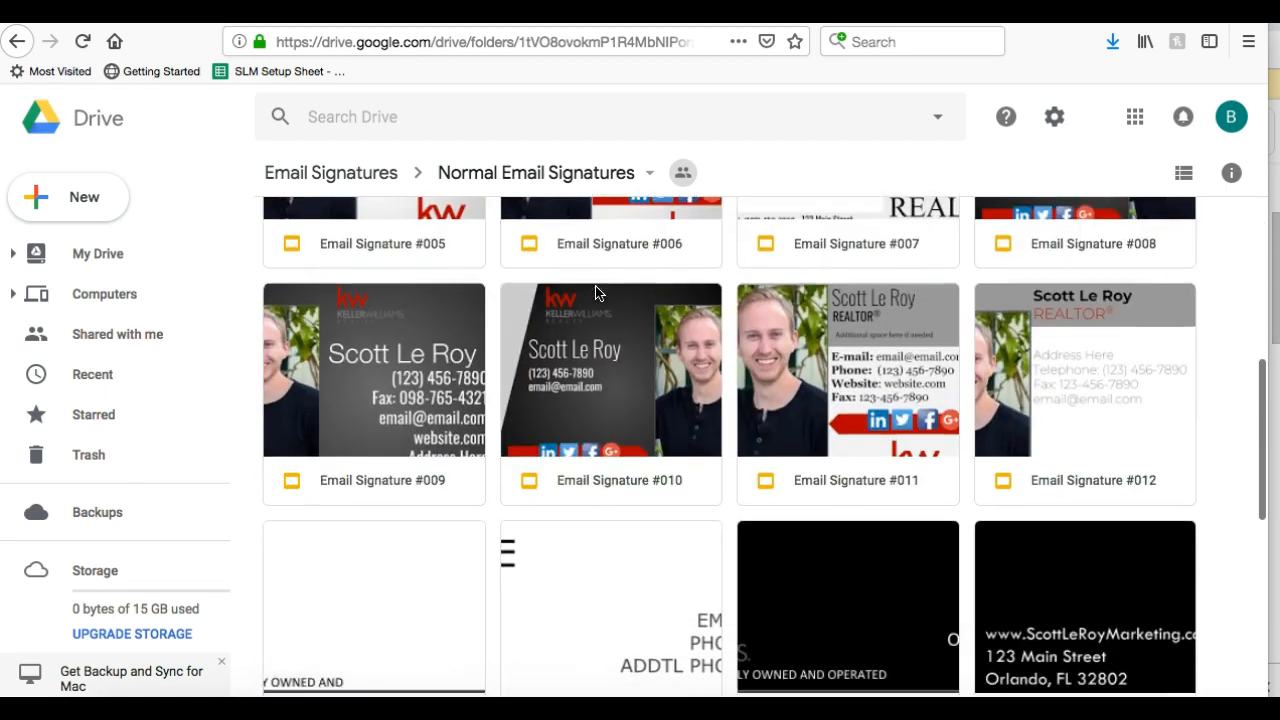
pyautogui.scroll(-7, 597, 292)
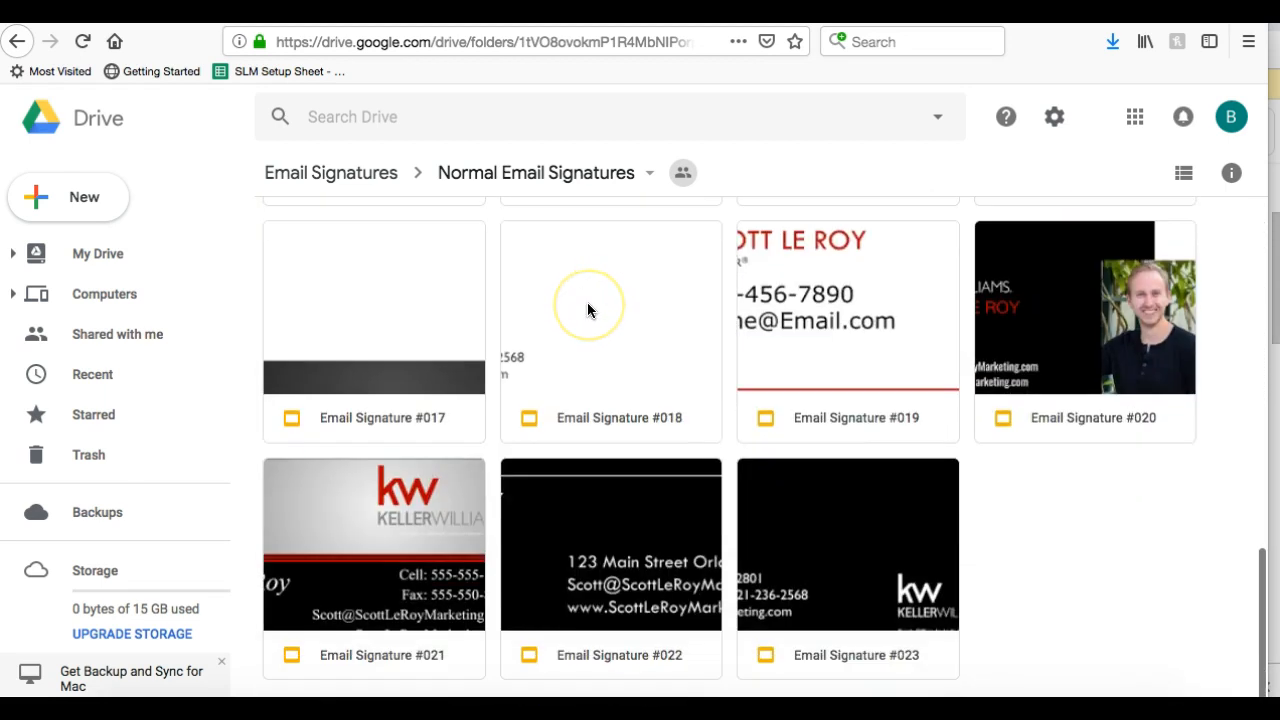
pyautogui.scroll(7, 588, 310)
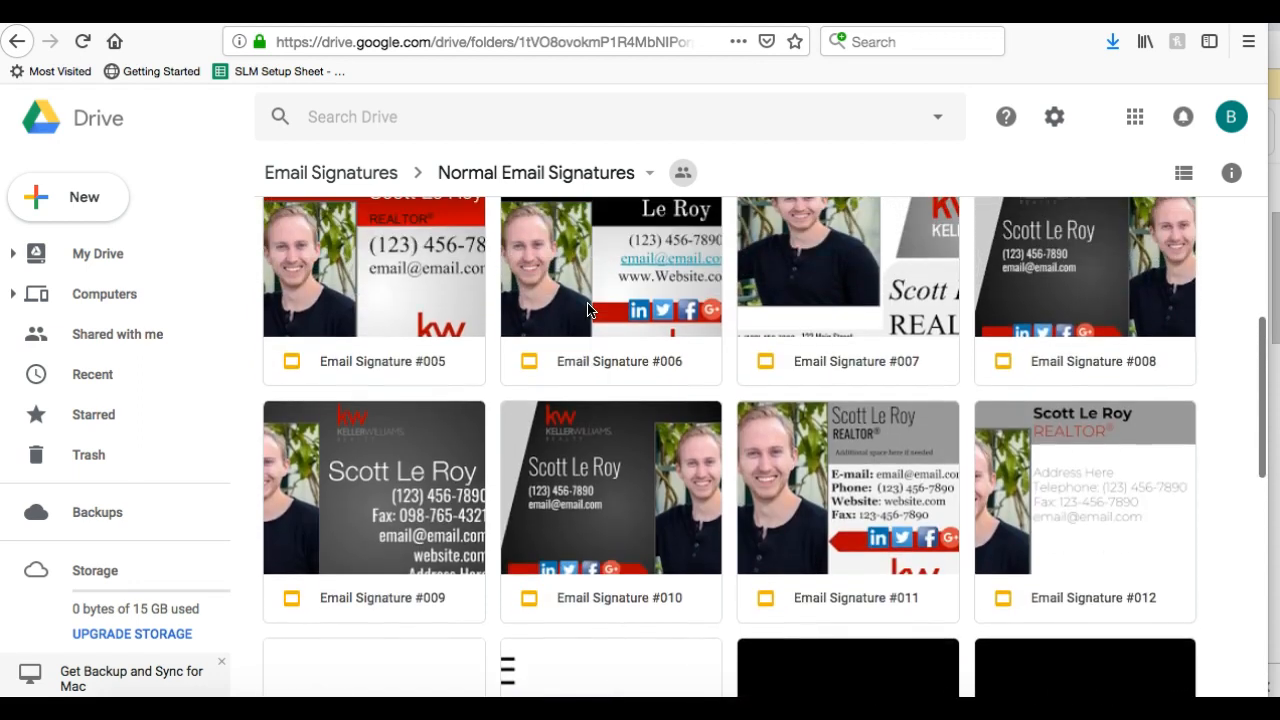
pyautogui.scroll(3, 588, 310)
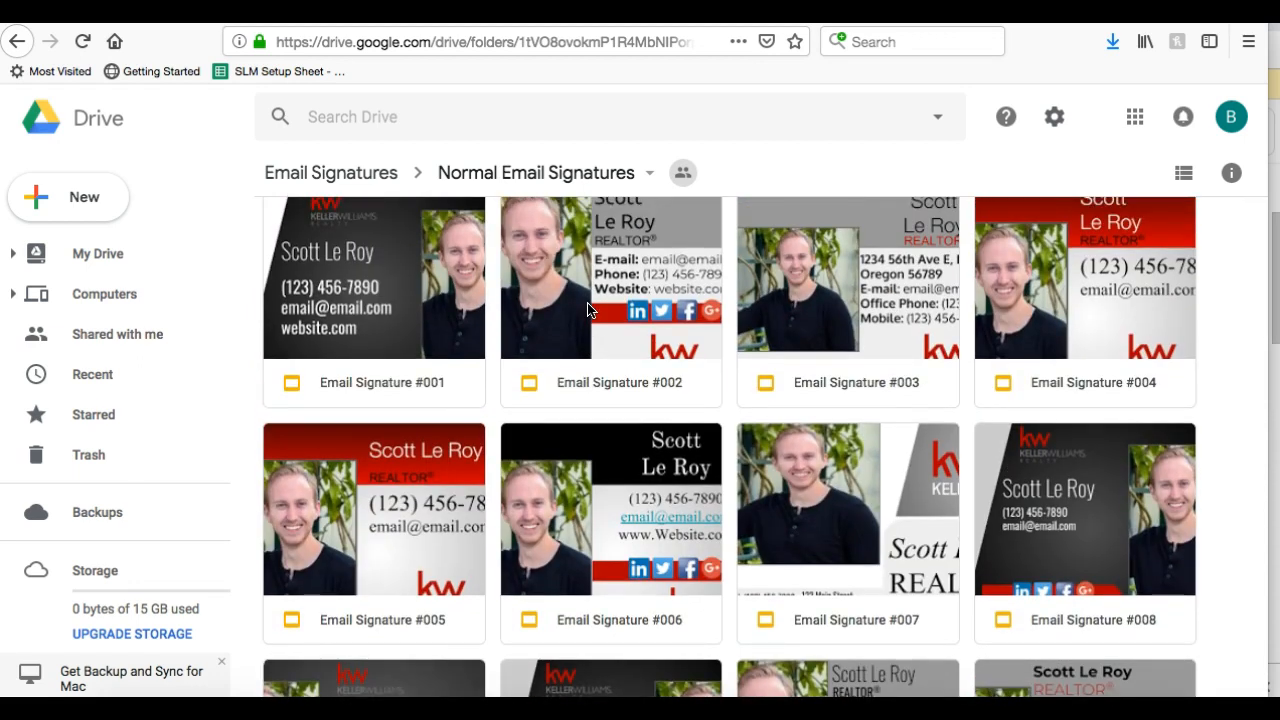
pyautogui.scroll(2, 588, 310)
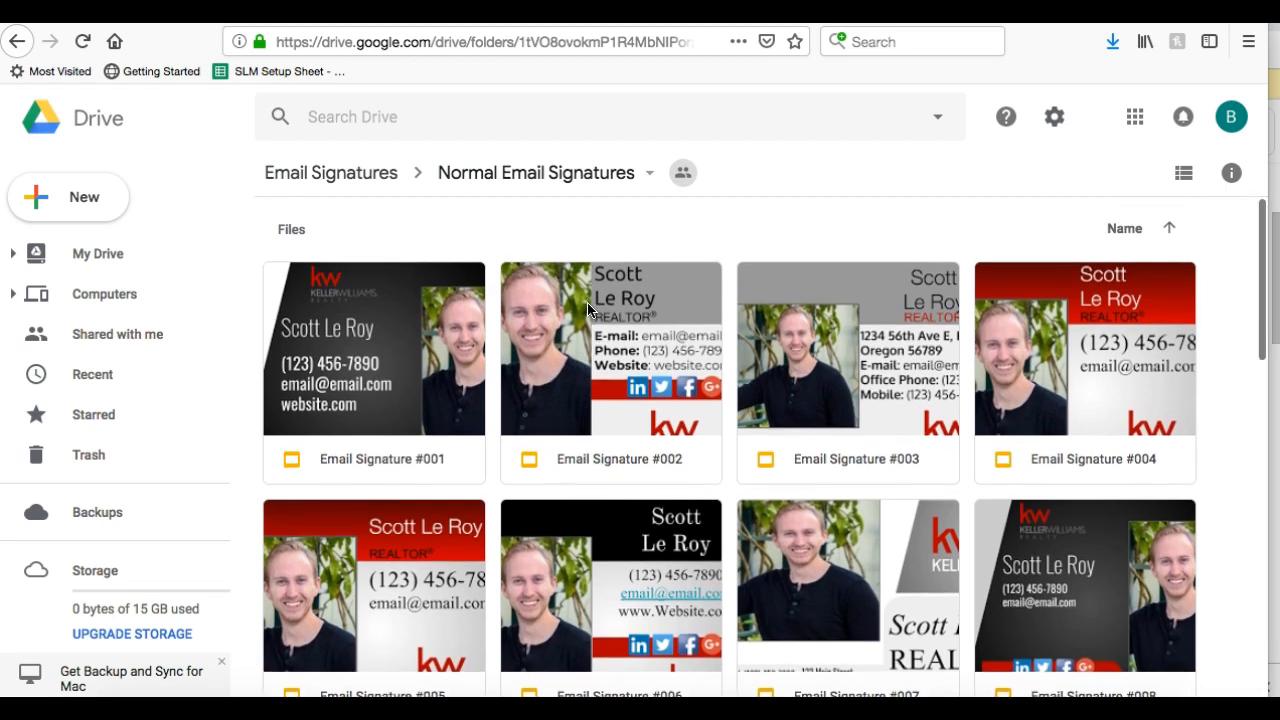
# Open Email Signature #002 in Slides, view slide 2, then return to slide 1
pyautogui.doubleClick(627, 377)
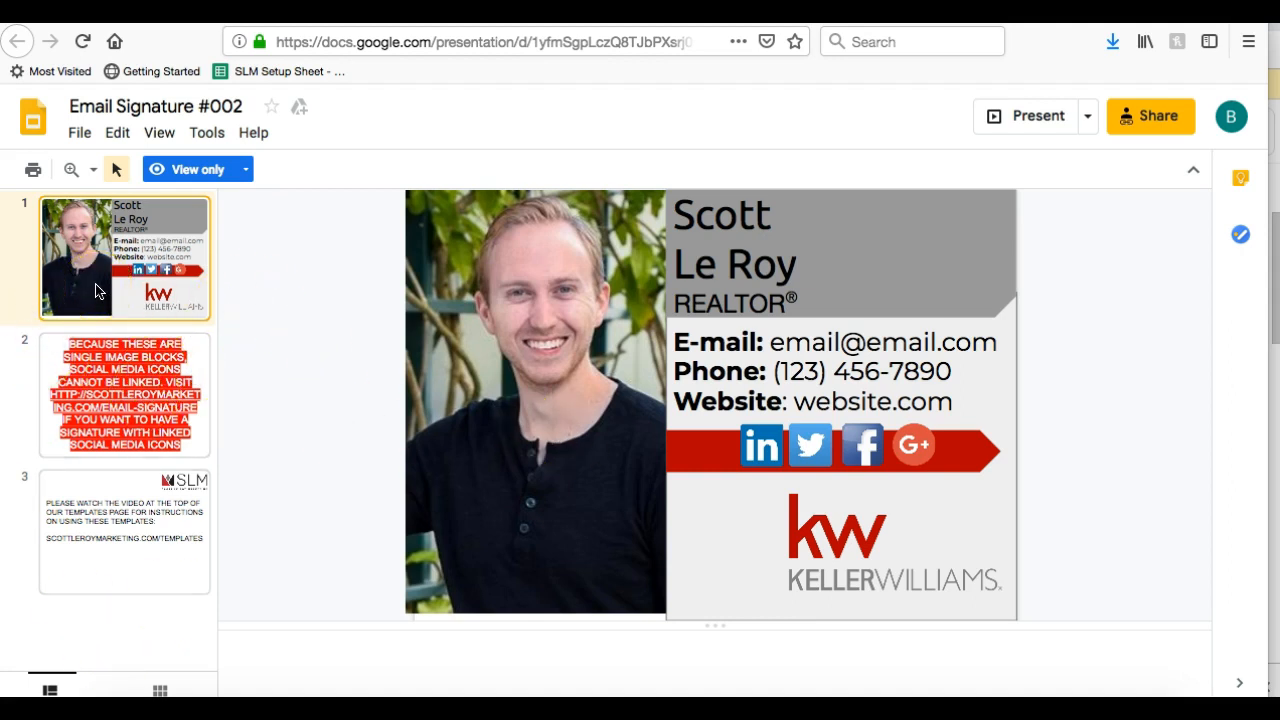
pyautogui.click(160, 350)
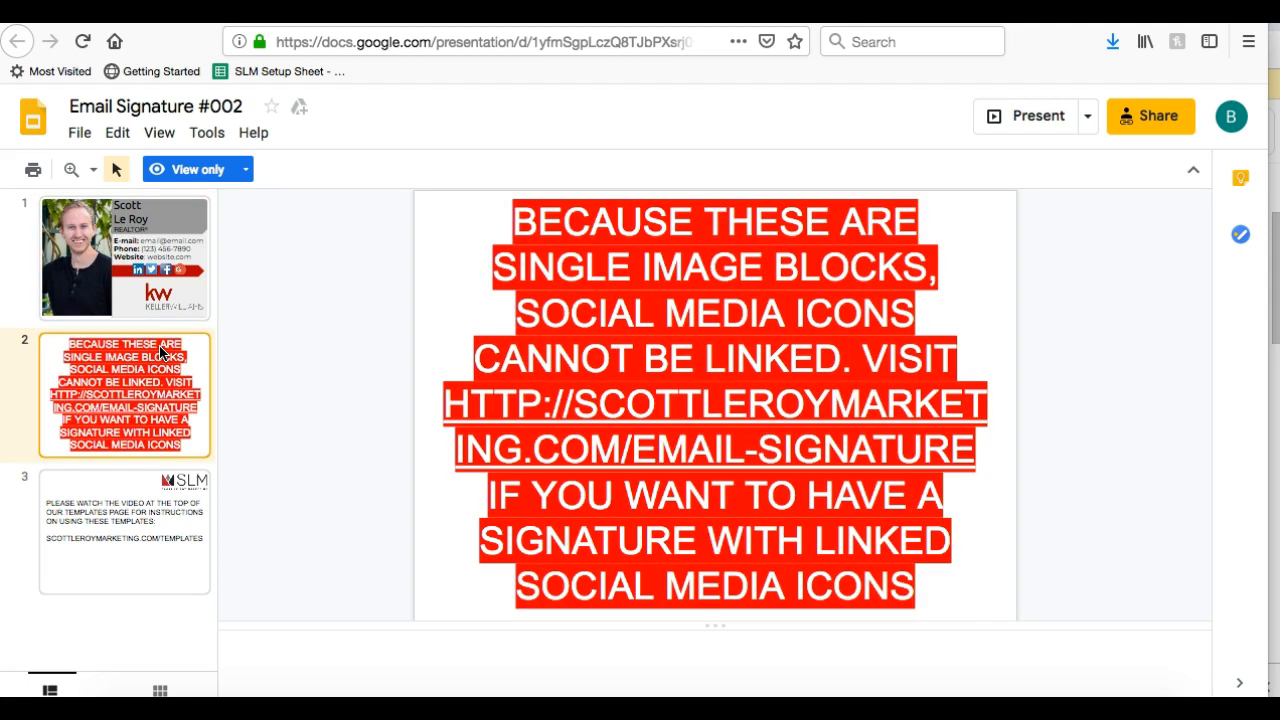
pyautogui.click(121, 246)
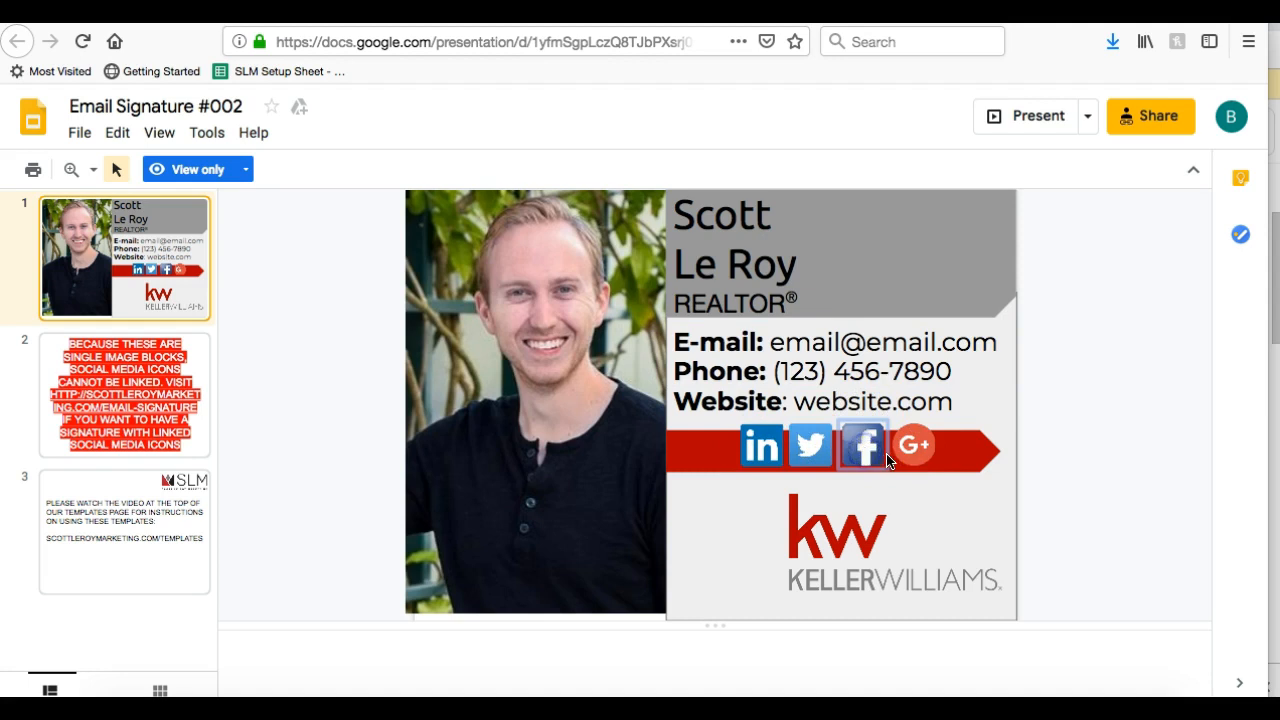
pyautogui.click(761, 450)
pyautogui.click(814, 450)
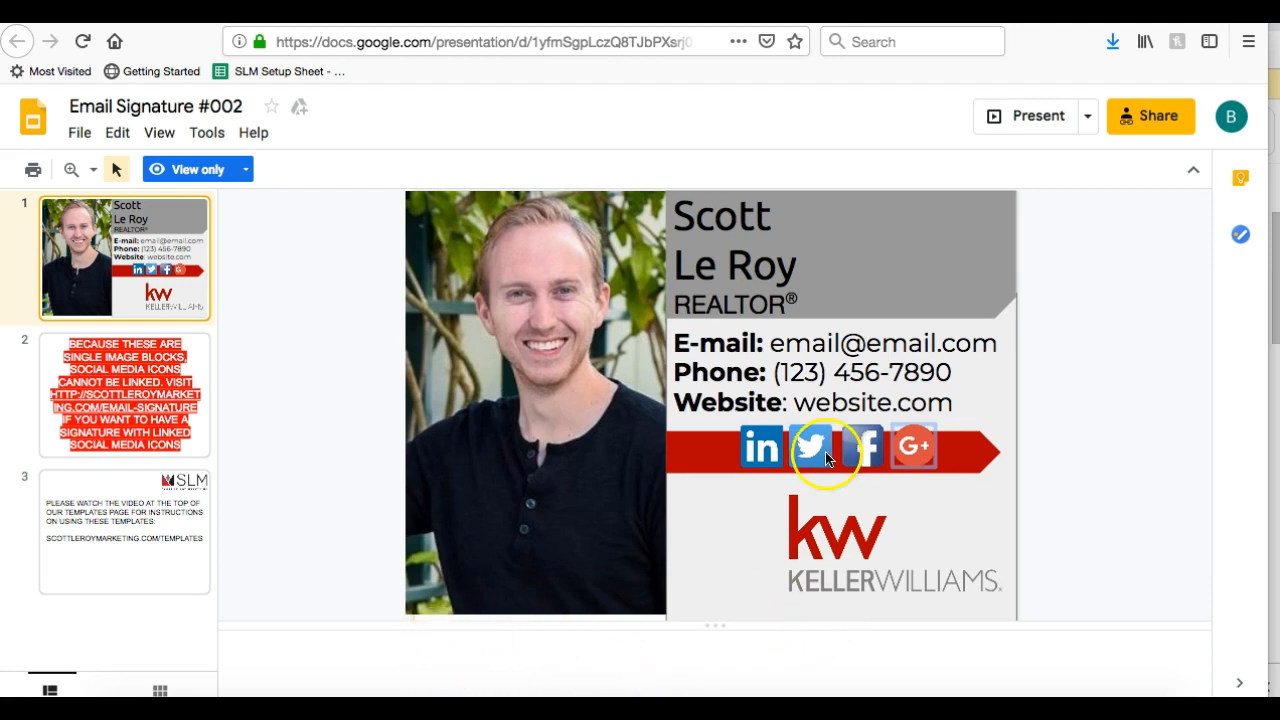
pyautogui.click(168, 375)
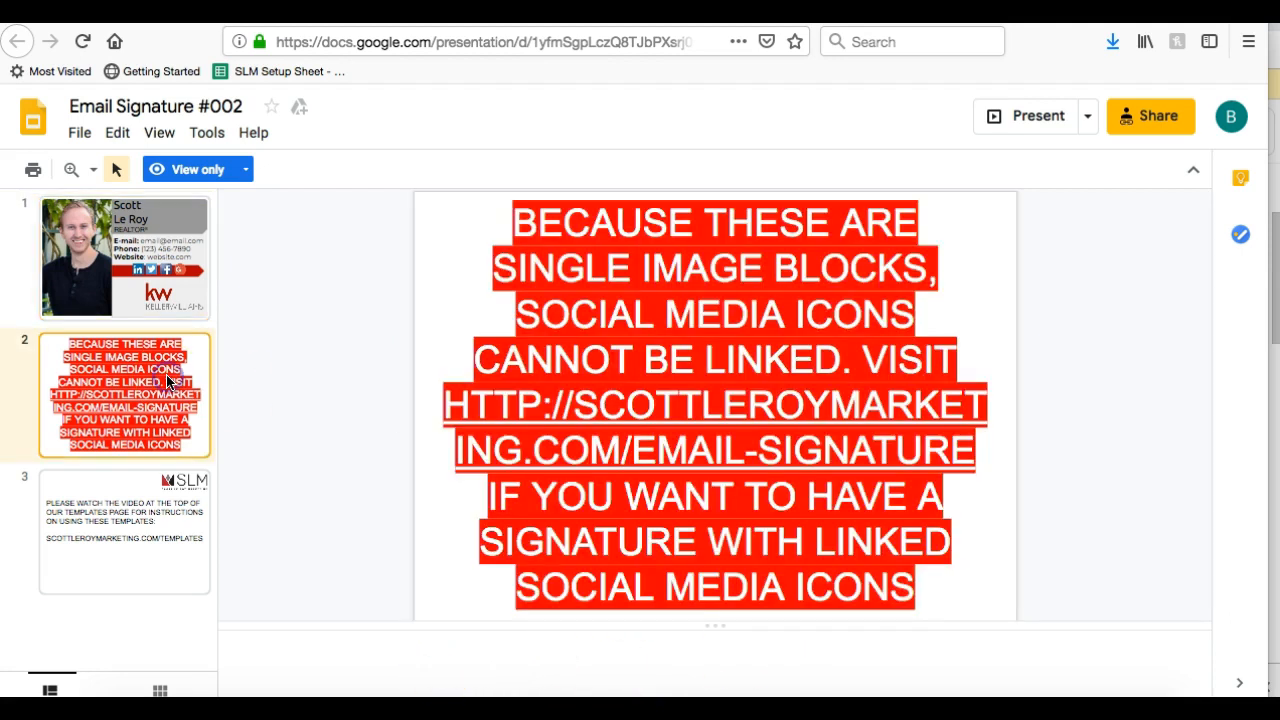
pyautogui.click(192, 303)
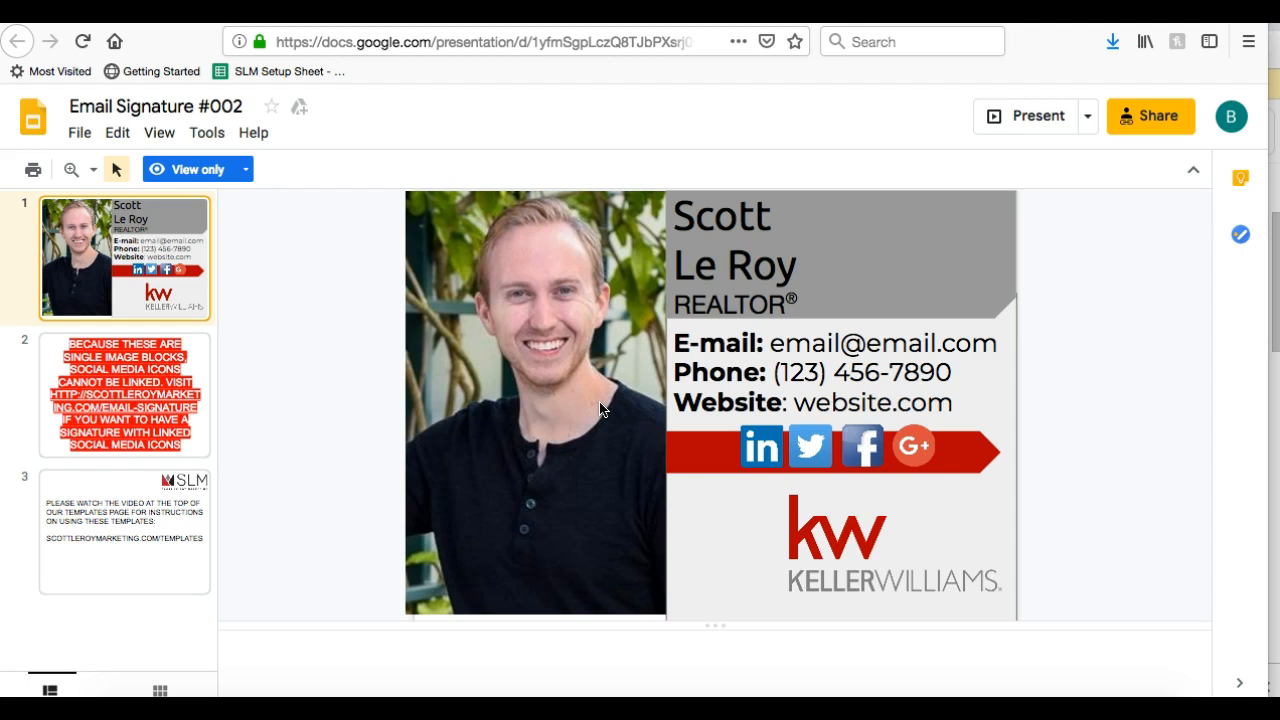
pyautogui.click(152, 377)
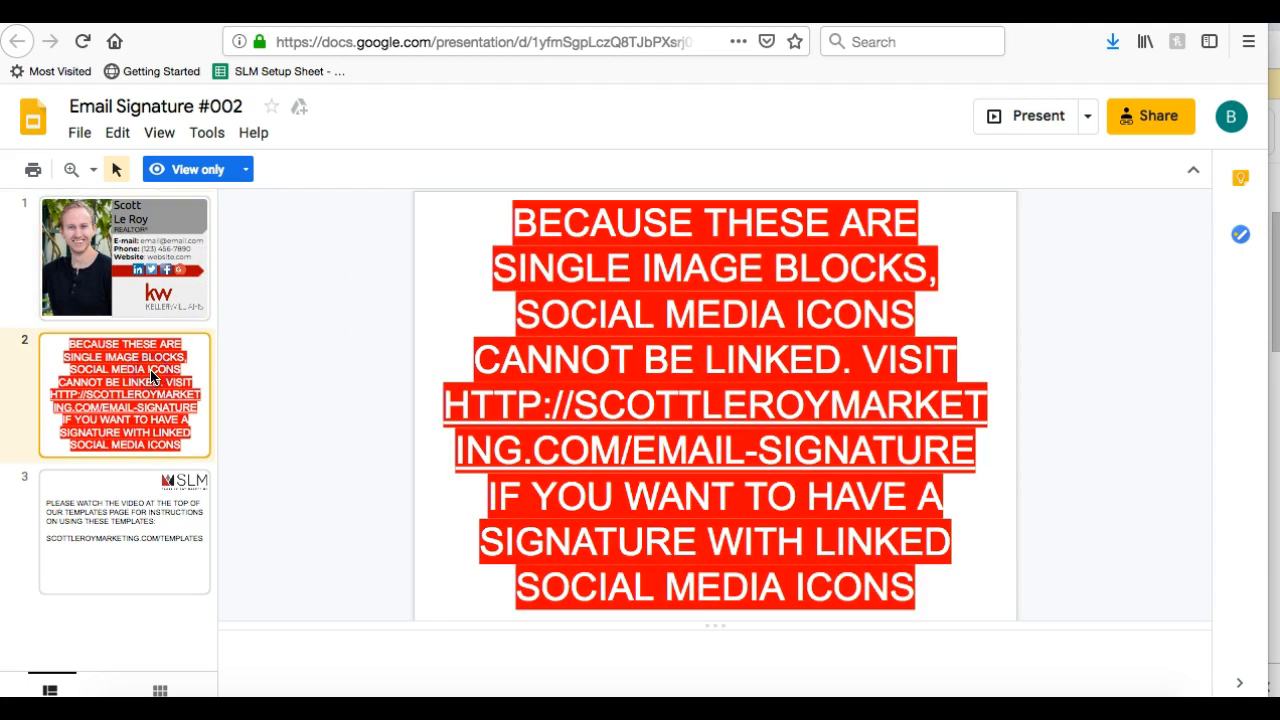
pyautogui.click(131, 502)
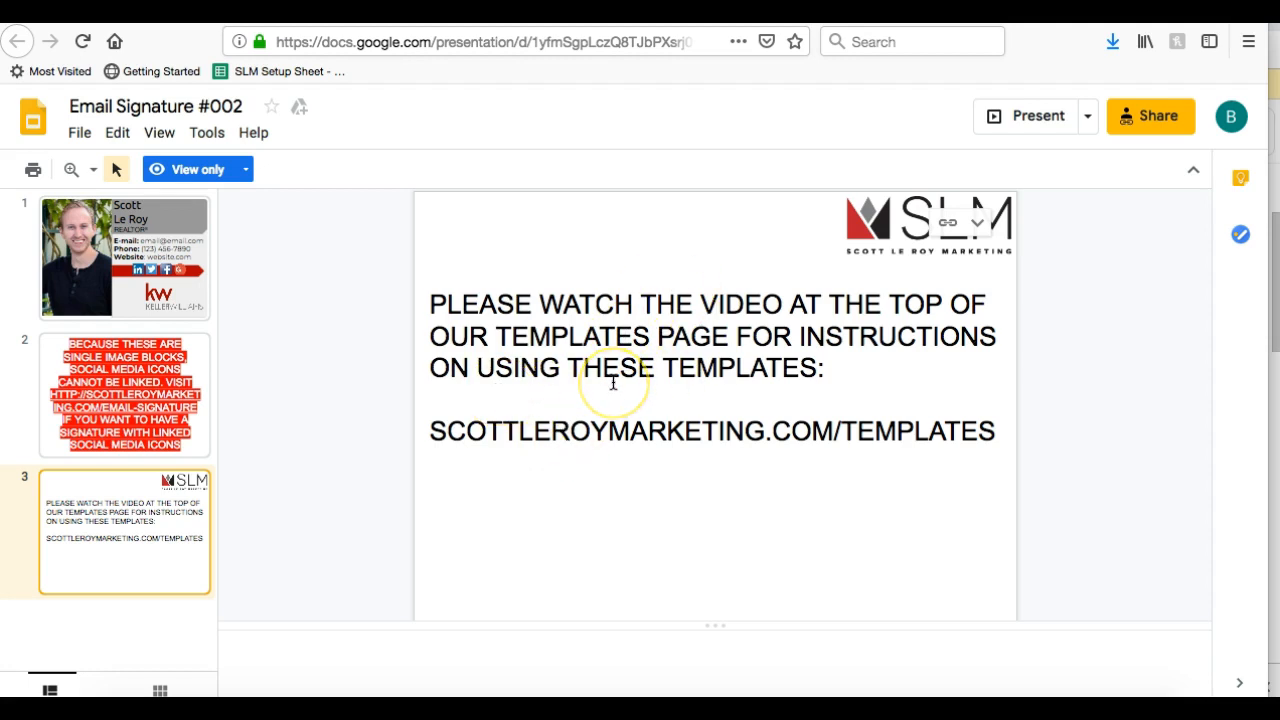
pyautogui.click(172, 274)
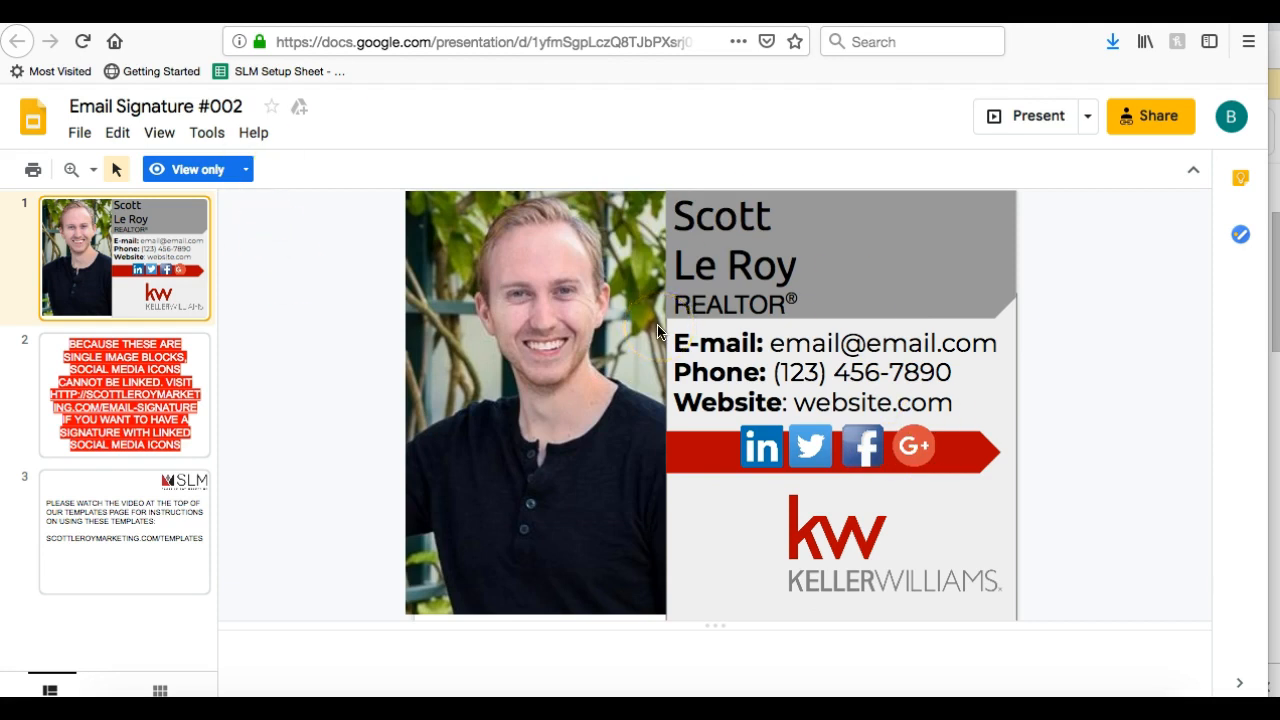
# Try selecting and editing the portrait photo and name text, which stay locked
pyautogui.click(563, 288)
pyautogui.click(755, 270)
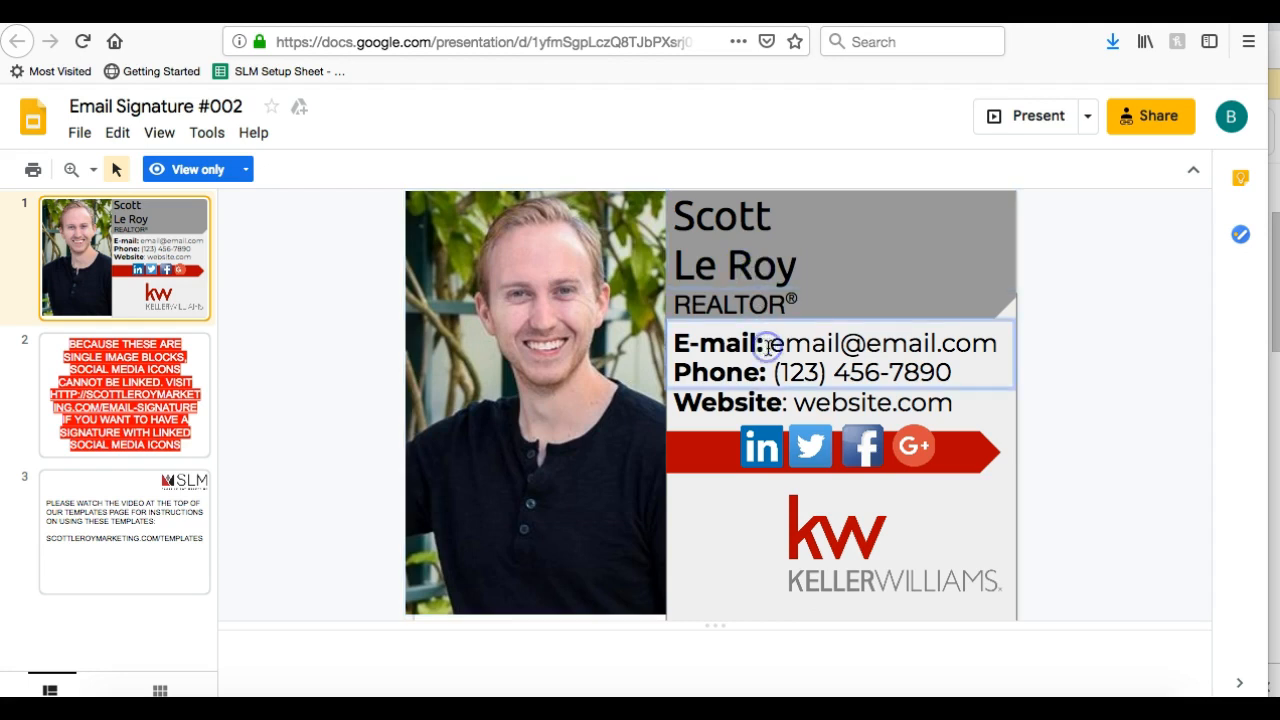
pyautogui.moveTo(737, 216); pyautogui.dragTo(829, 215)
pyautogui.click(685, 267)
pyautogui.click(532, 309)
pyautogui.click(294, 289)
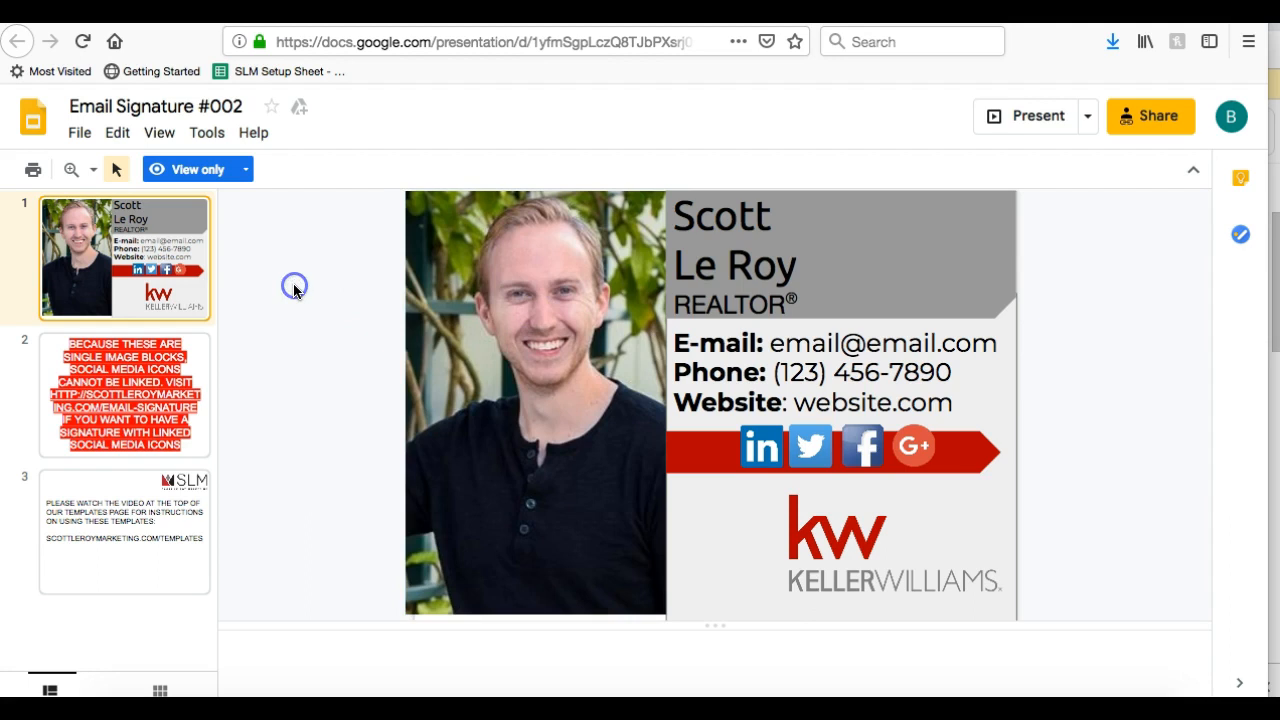
# Check the View only mode notice, dismiss it, and bring up the File menu
pyautogui.click(243, 183)
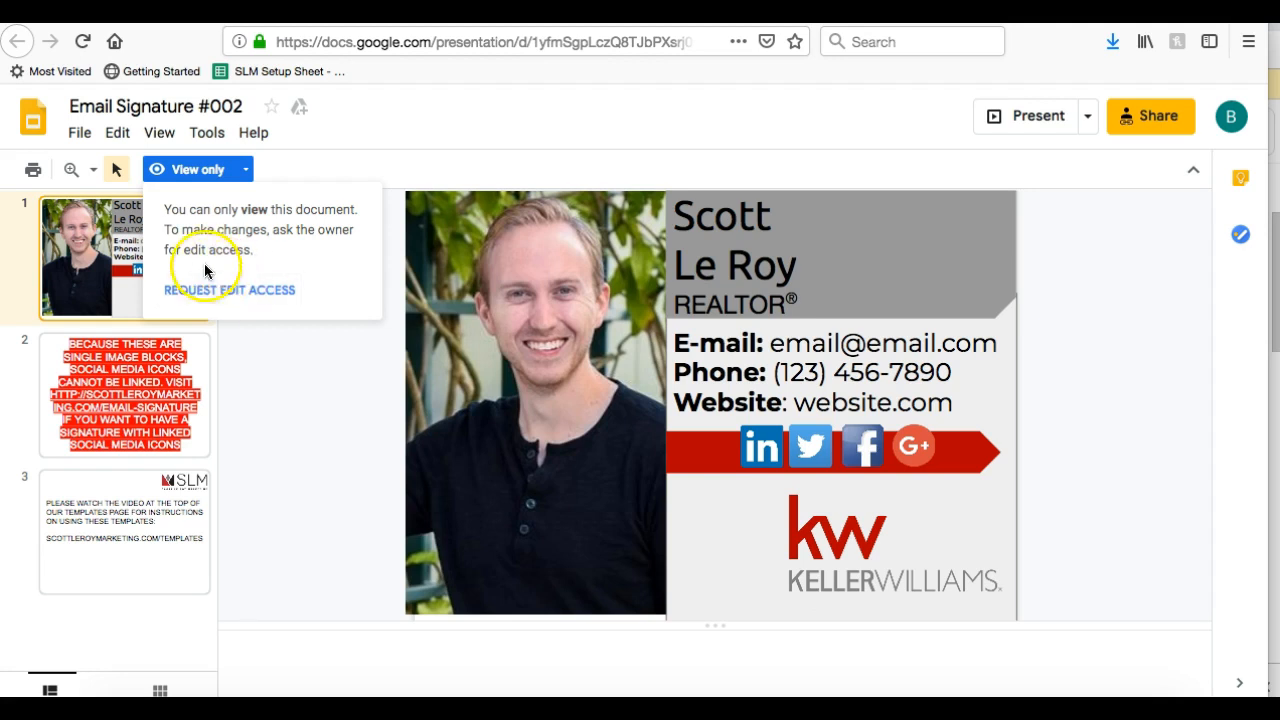
pyautogui.click(249, 174)
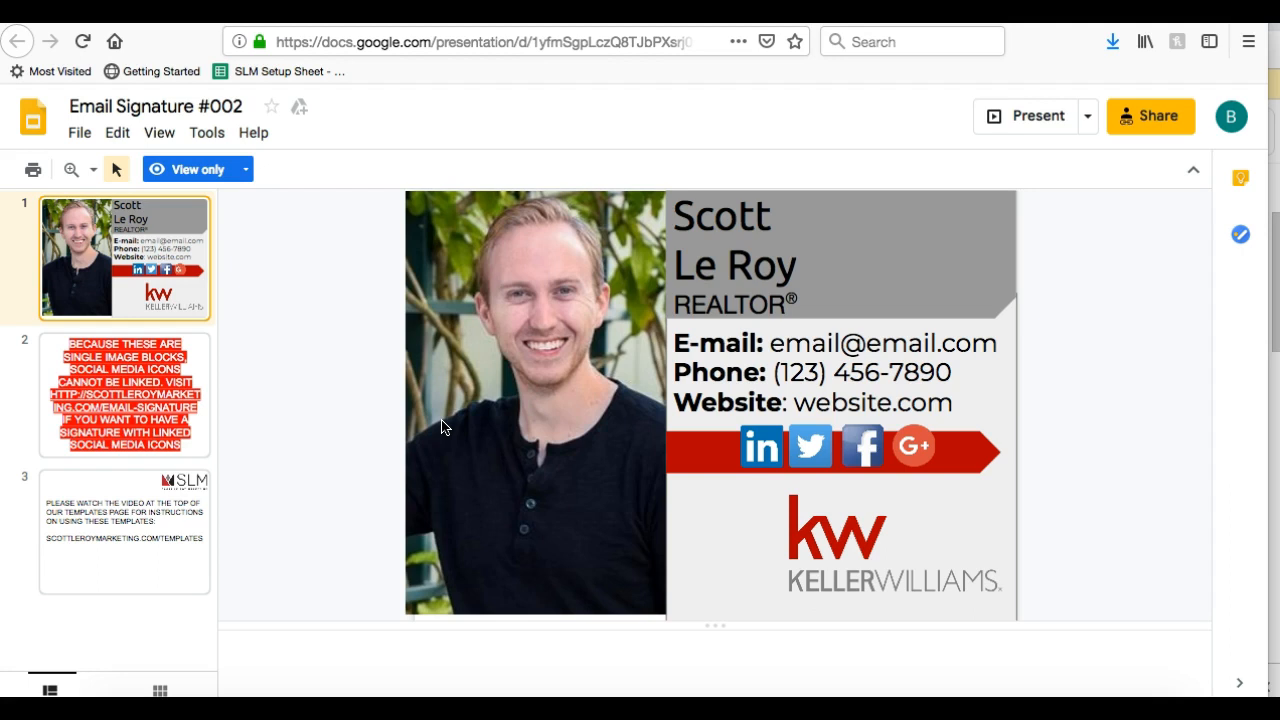
pyautogui.click(80, 134)
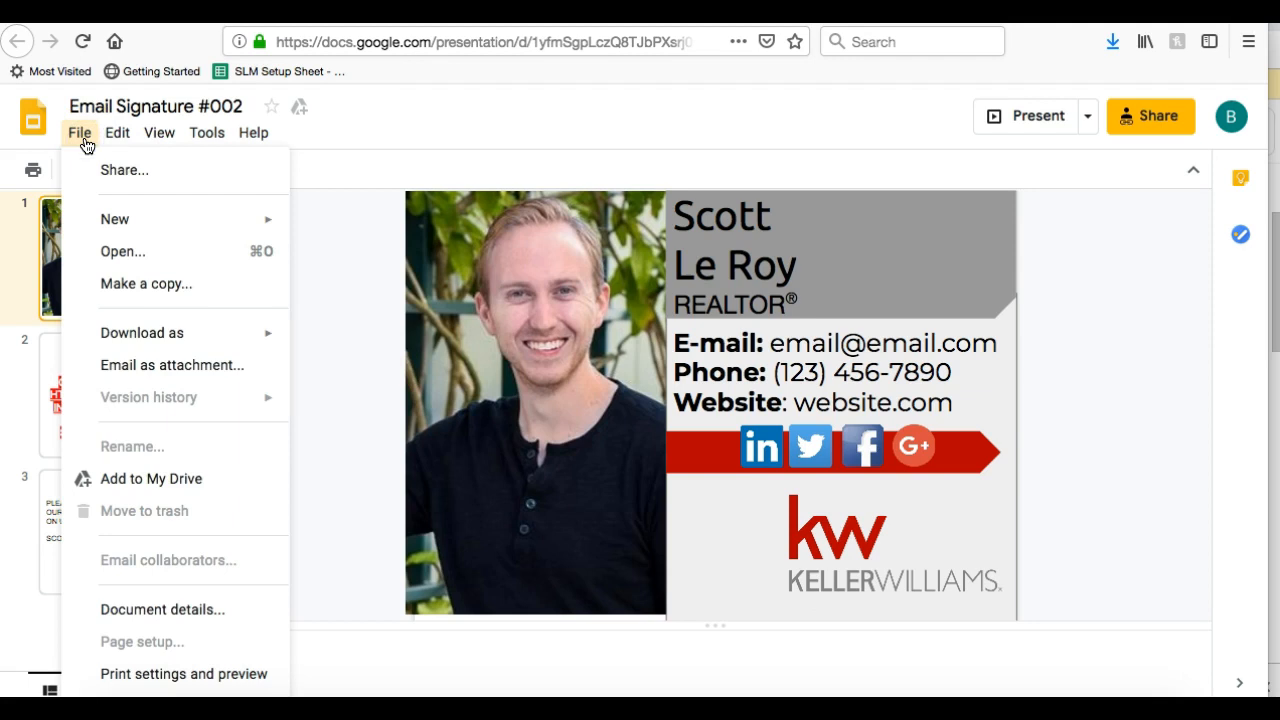
# Make a copy named 'Copy of Email Signature #002' in My Drive
pyautogui.click(147, 284)
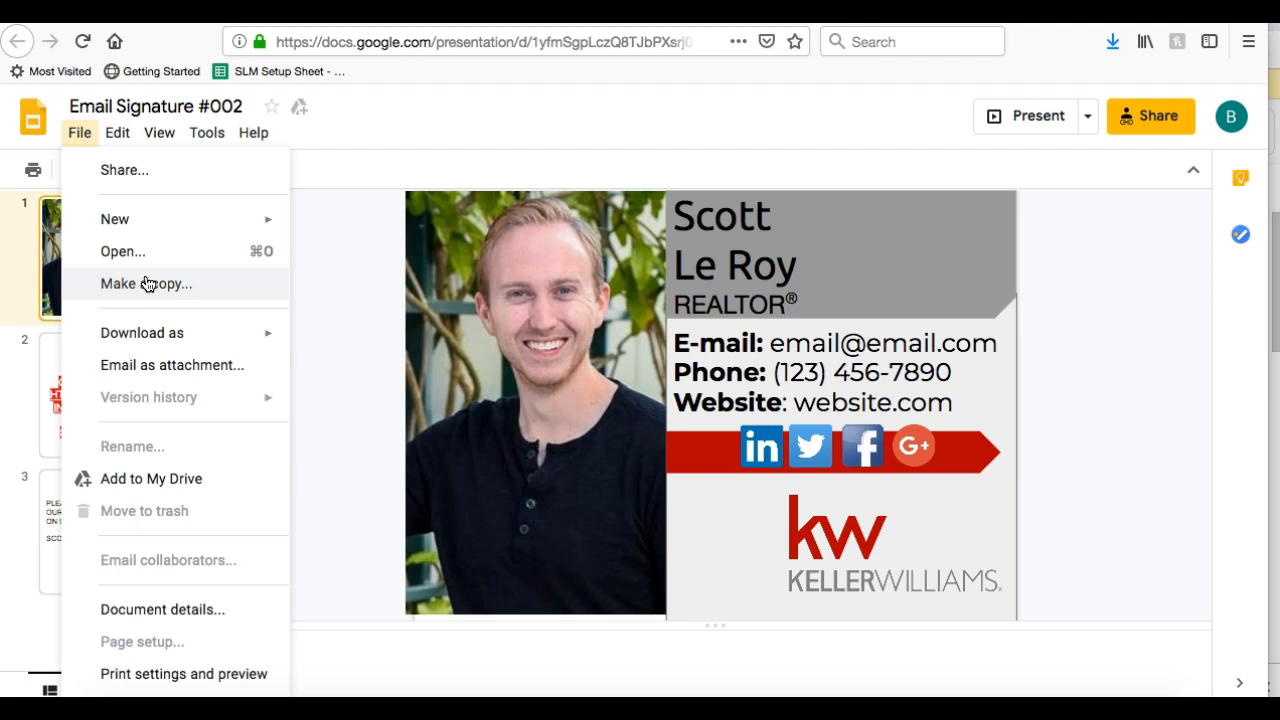
pyautogui.click(147, 284)
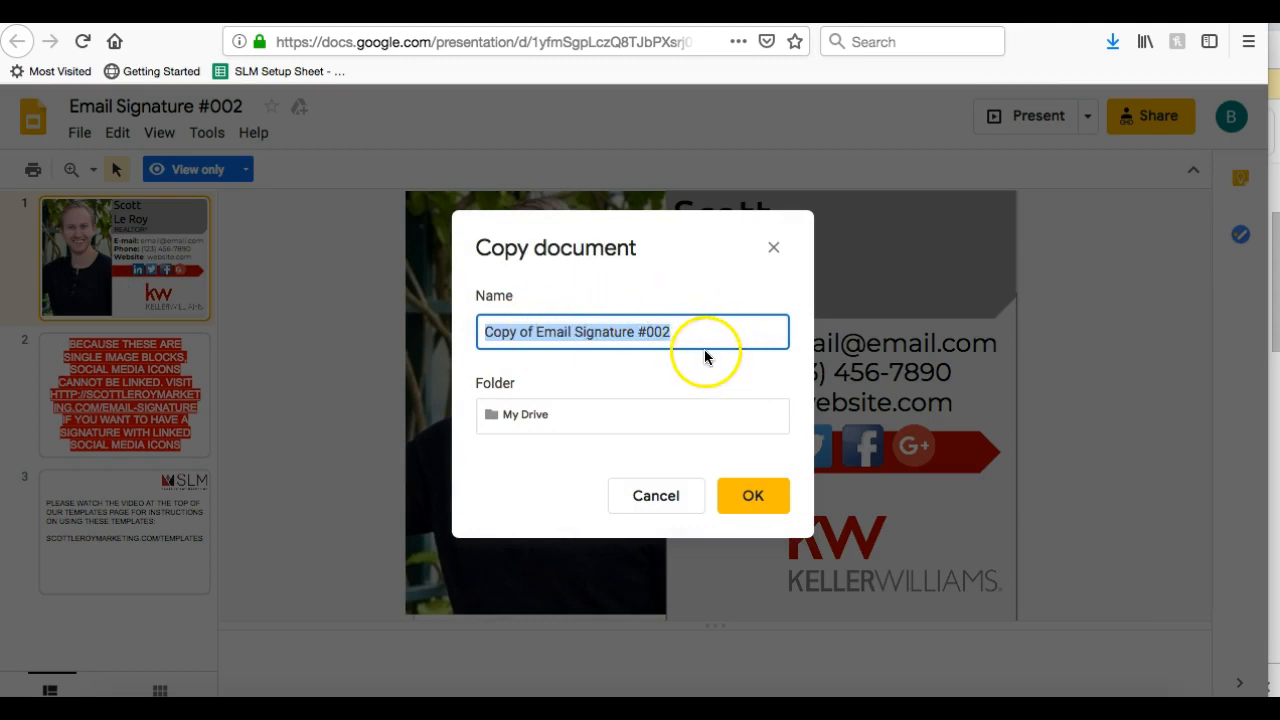
pyautogui.click(545, 425)
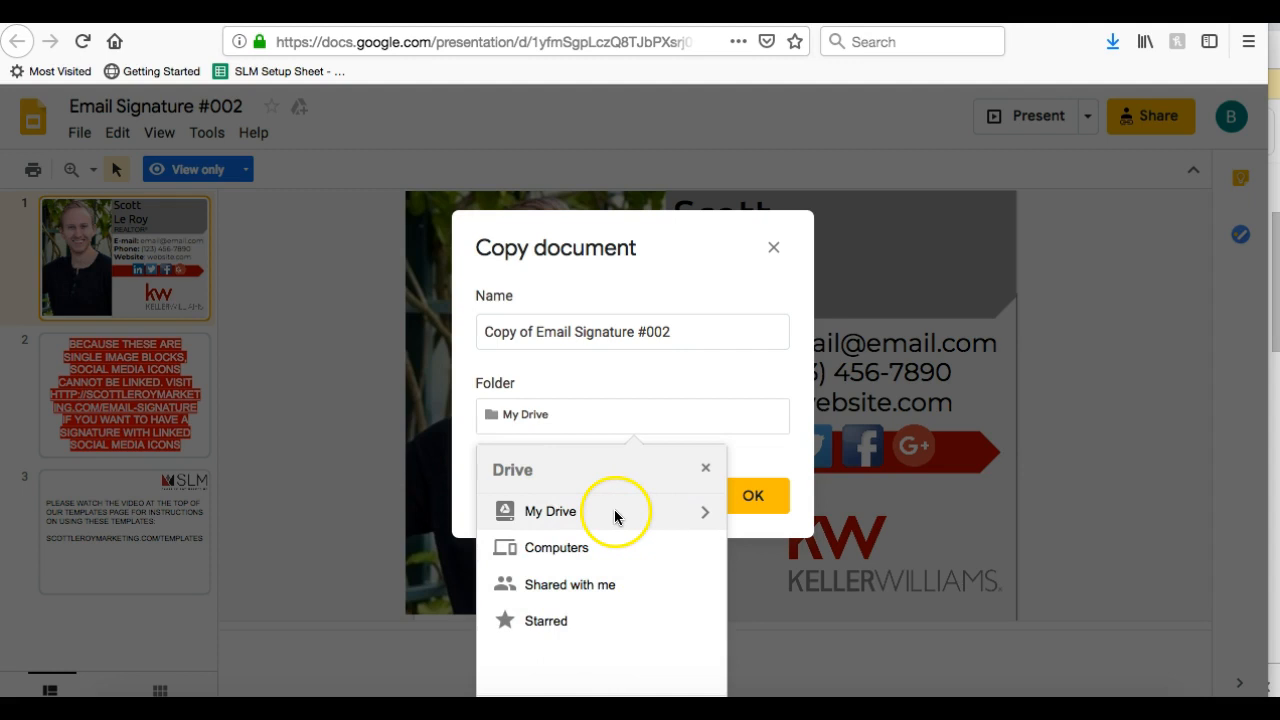
pyautogui.click(556, 382)
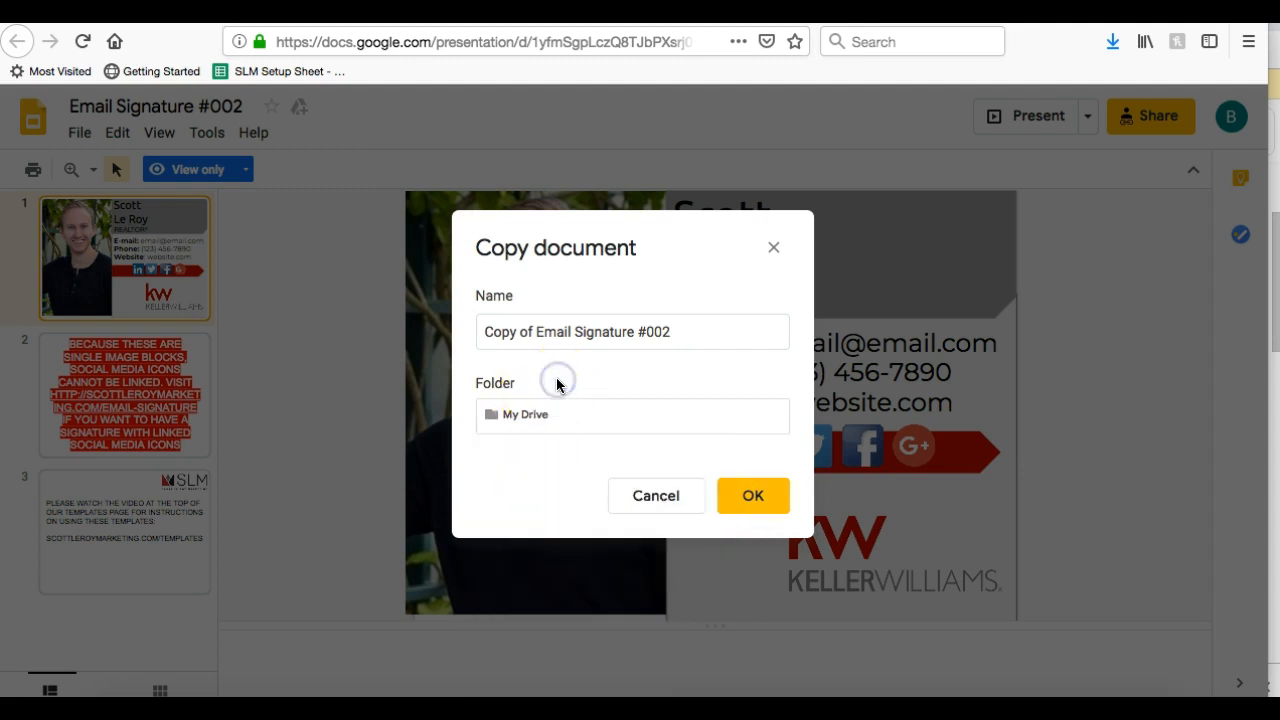
pyautogui.click(543, 418)
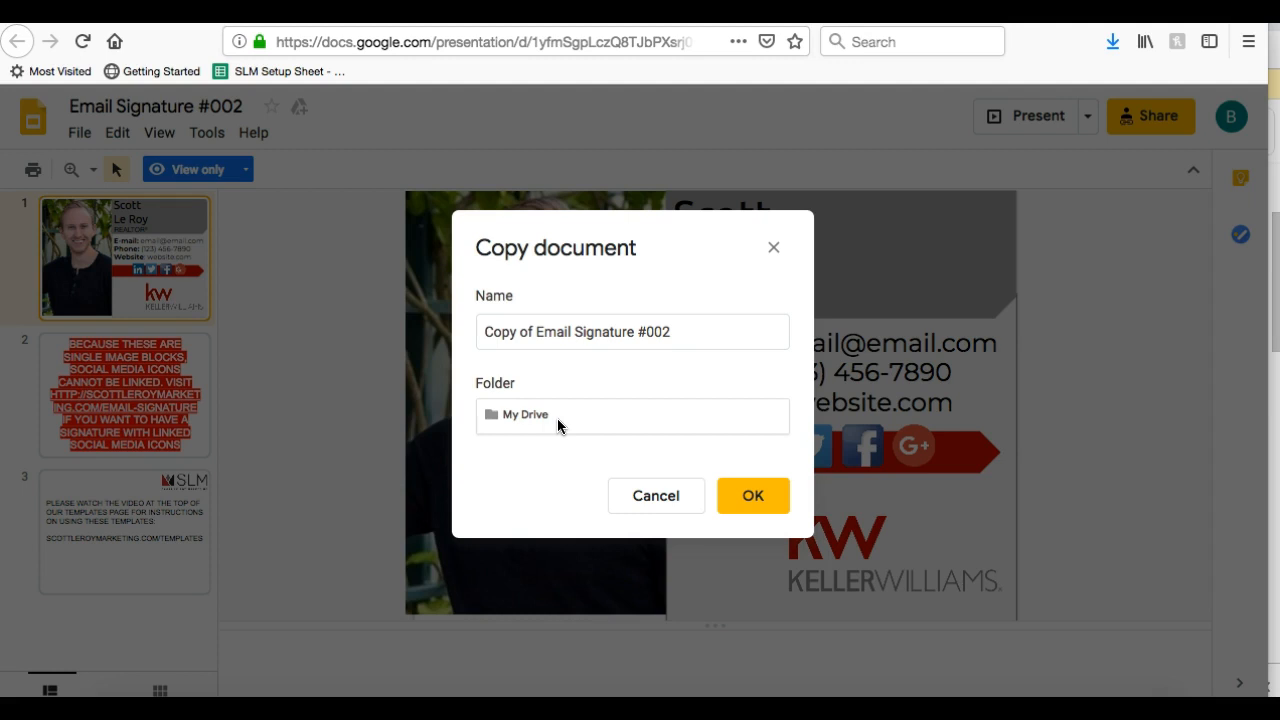
pyautogui.click(749, 500)
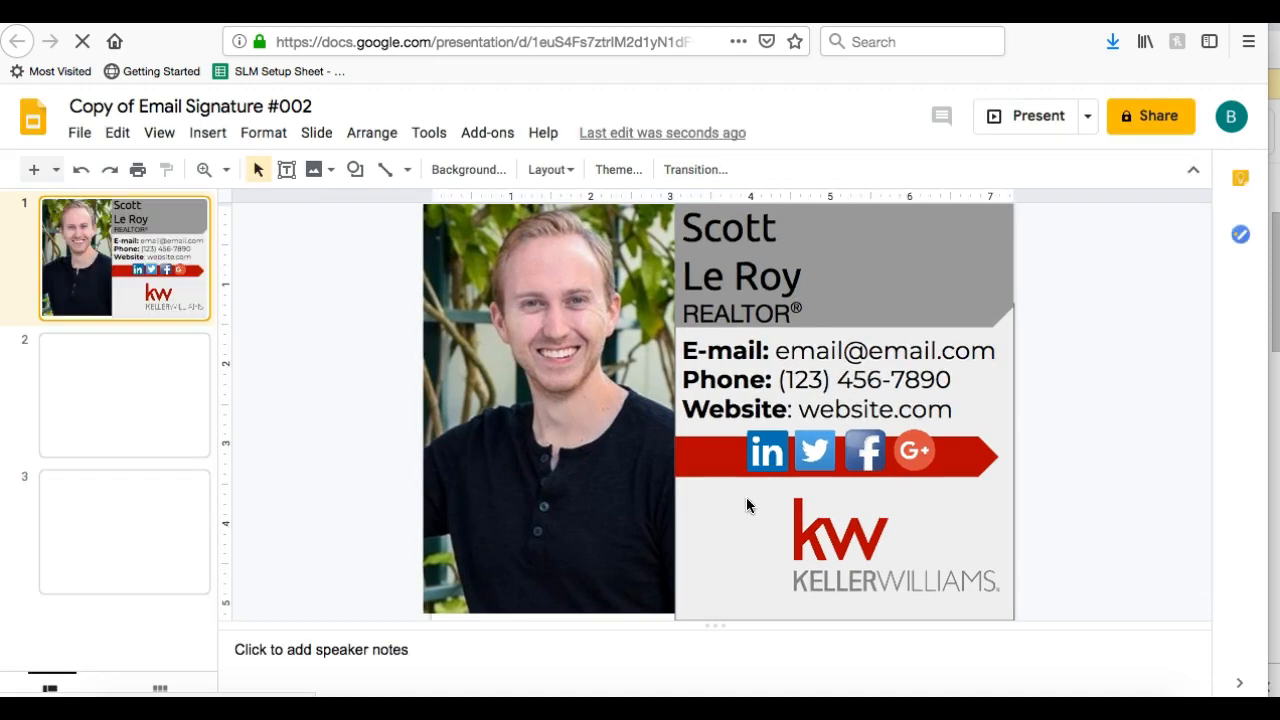
# Replace the template's name with the new agent name, fixing the surname's capitalisation
pyautogui.click(540, 399)
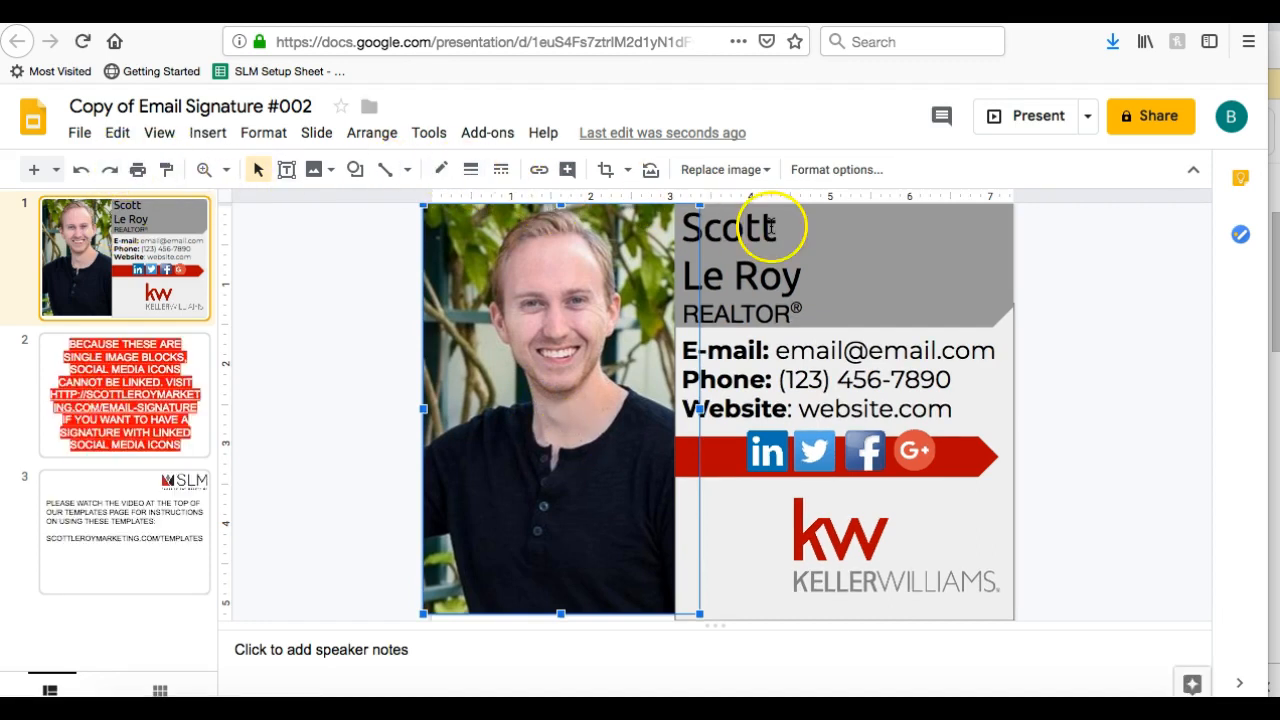
pyautogui.click(339, 316)
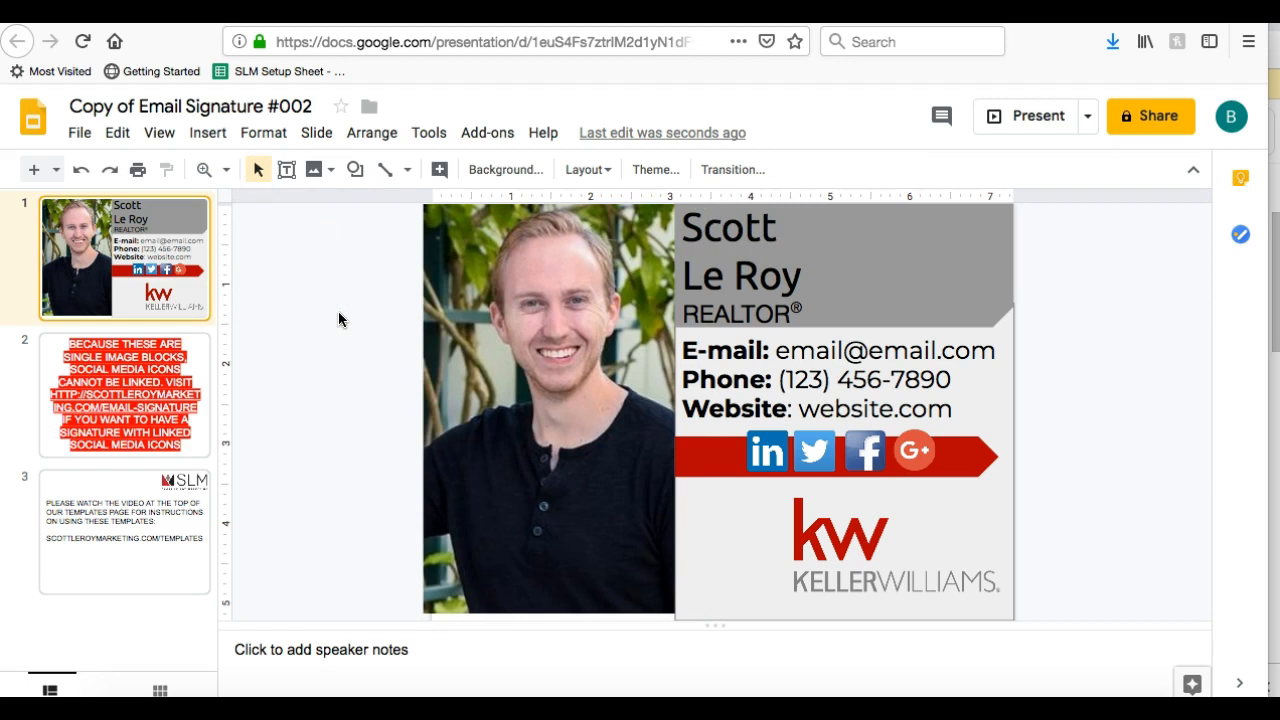
pyautogui.click(785, 275)
pyautogui.press('BackSpace')
pyautogui.press('BackSpace')
pyautogui.press('BackSpace')
pyautogui.press('BackSpace')
pyautogui.press('BackSpace')
pyautogui.press('BackSpace')
pyautogui.press('BackSpace')
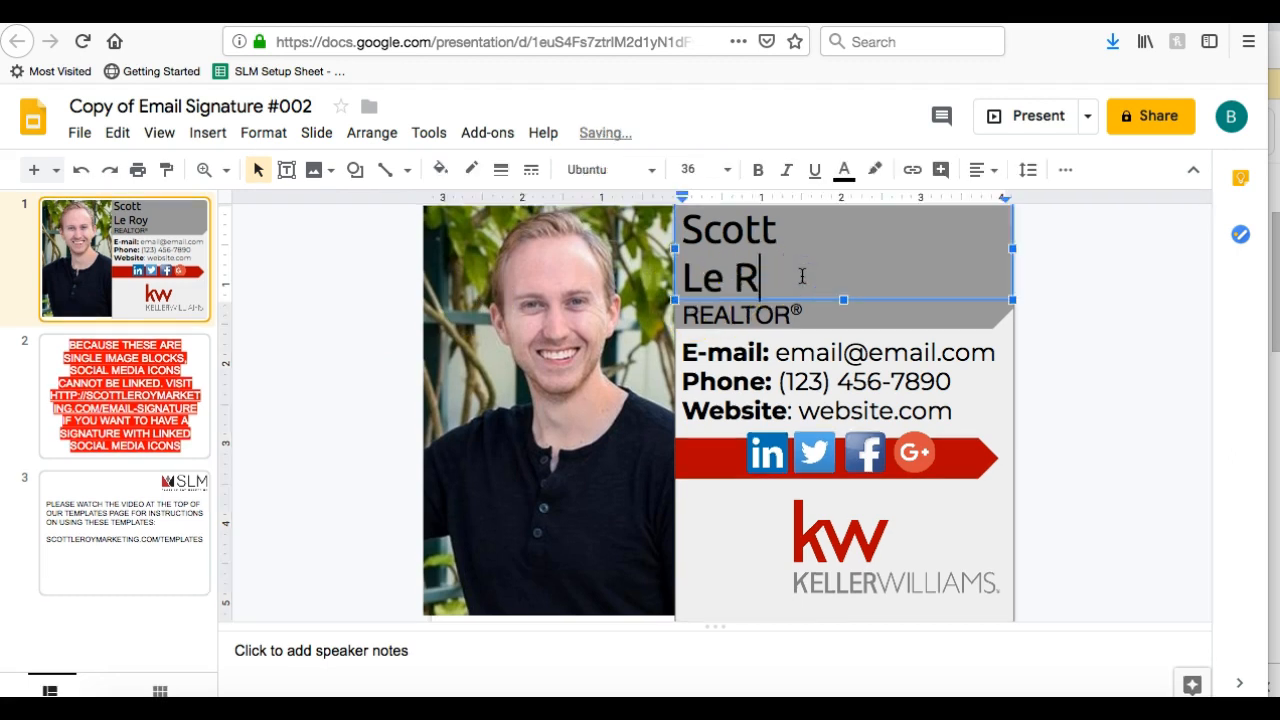
pyautogui.press('BackSpace')
pyautogui.press('BackSpace')
pyautogui.press('BackSpace')
pyautogui.press('BackSpace')
pyautogui.press('BackSpace')
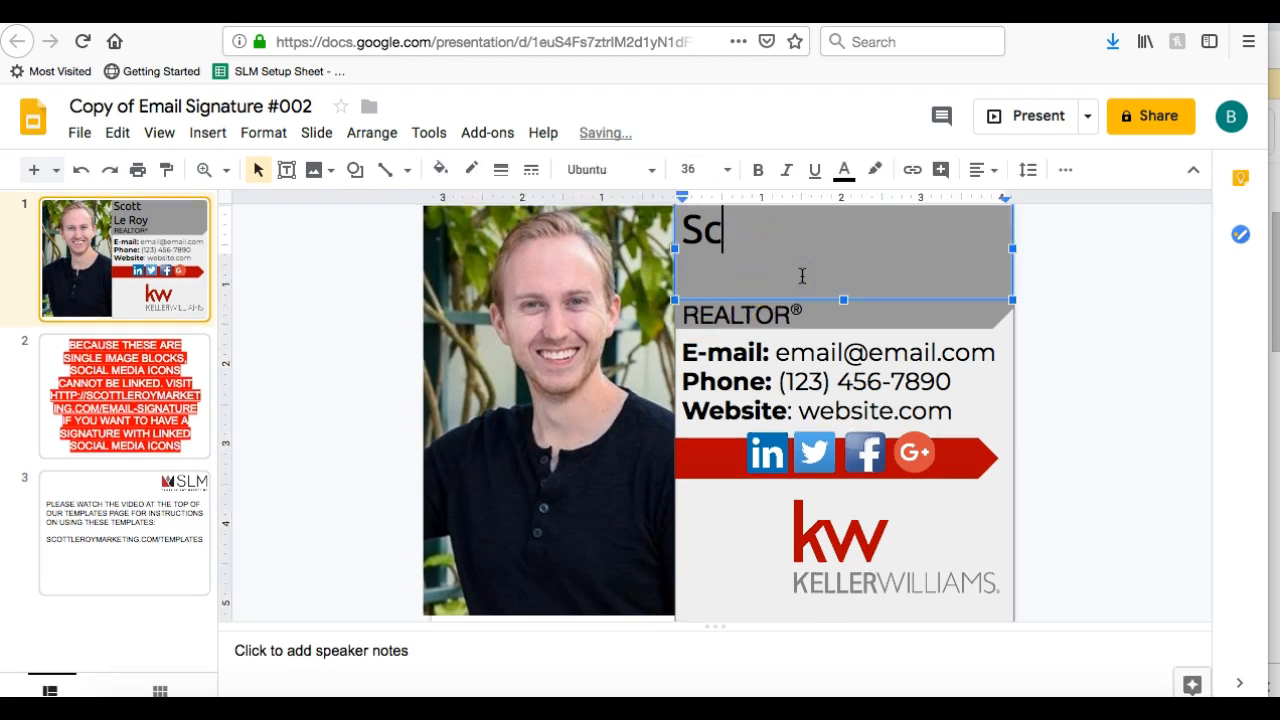
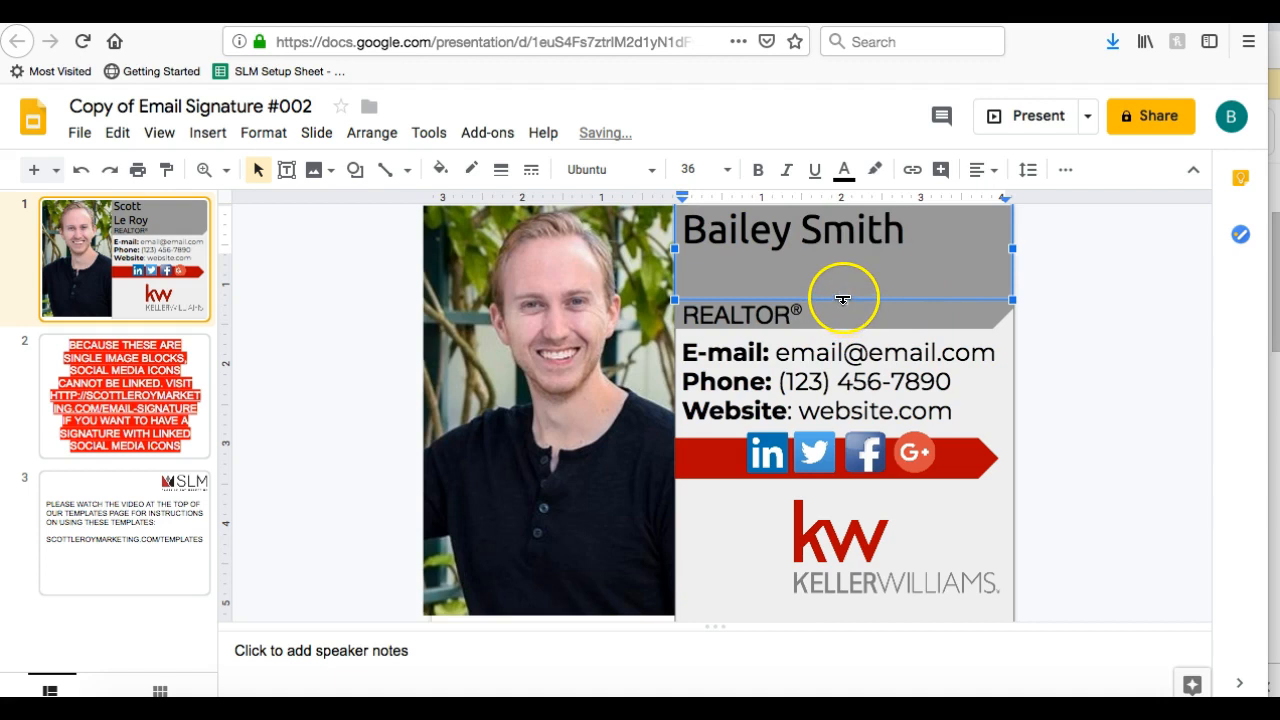
pyautogui.click(843, 292)
# Shrink the name box to one line and move it lower toward the REALTOR line
pyautogui.moveTo(838, 258); pyautogui.dragTo(895, 300)
pyautogui.click(1134, 291)
pyautogui.click(858, 292)
pyautogui.click(853, 252)
pyautogui.moveTo(856, 217)
pyautogui.mouseDown()
pyautogui.moveTo(863, 240)
pyautogui.moveTo(869, 223)
pyautogui.mouseUp()
pyautogui.click(1051, 309)
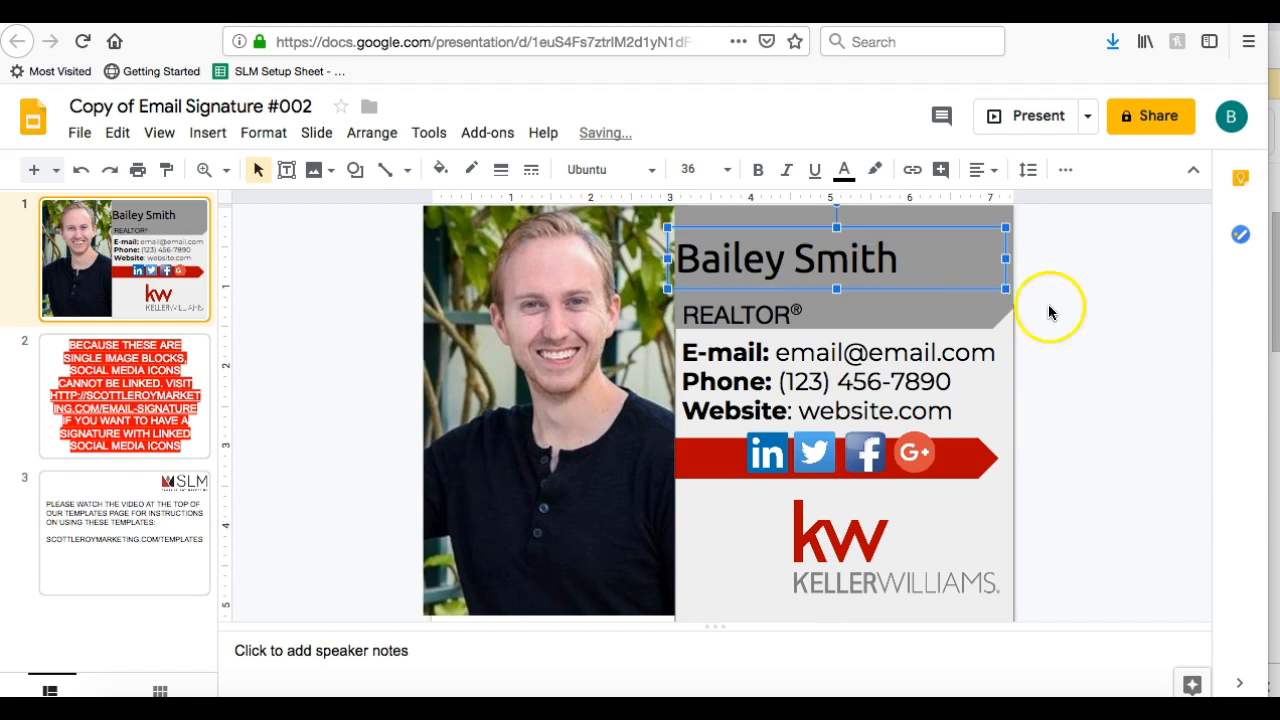
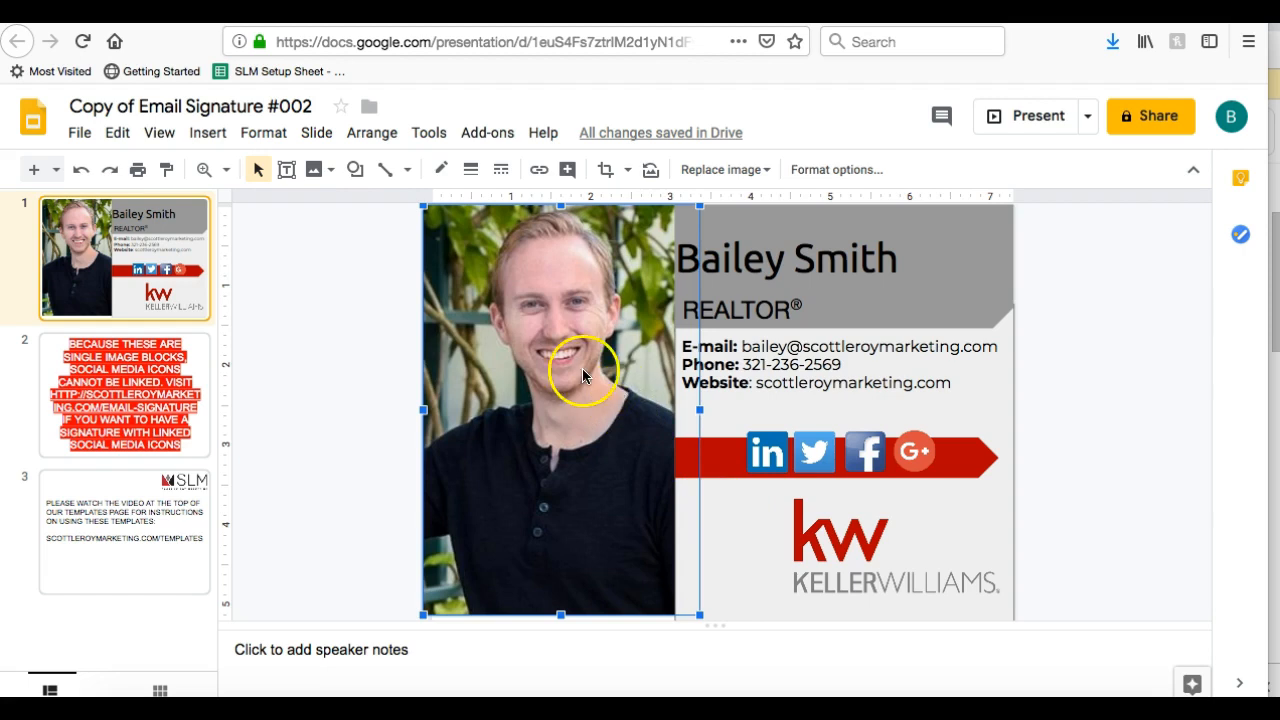
# Replace the placeholder photo with an upload from the Downloads folder
pyautogui.rightClick(552, 339)
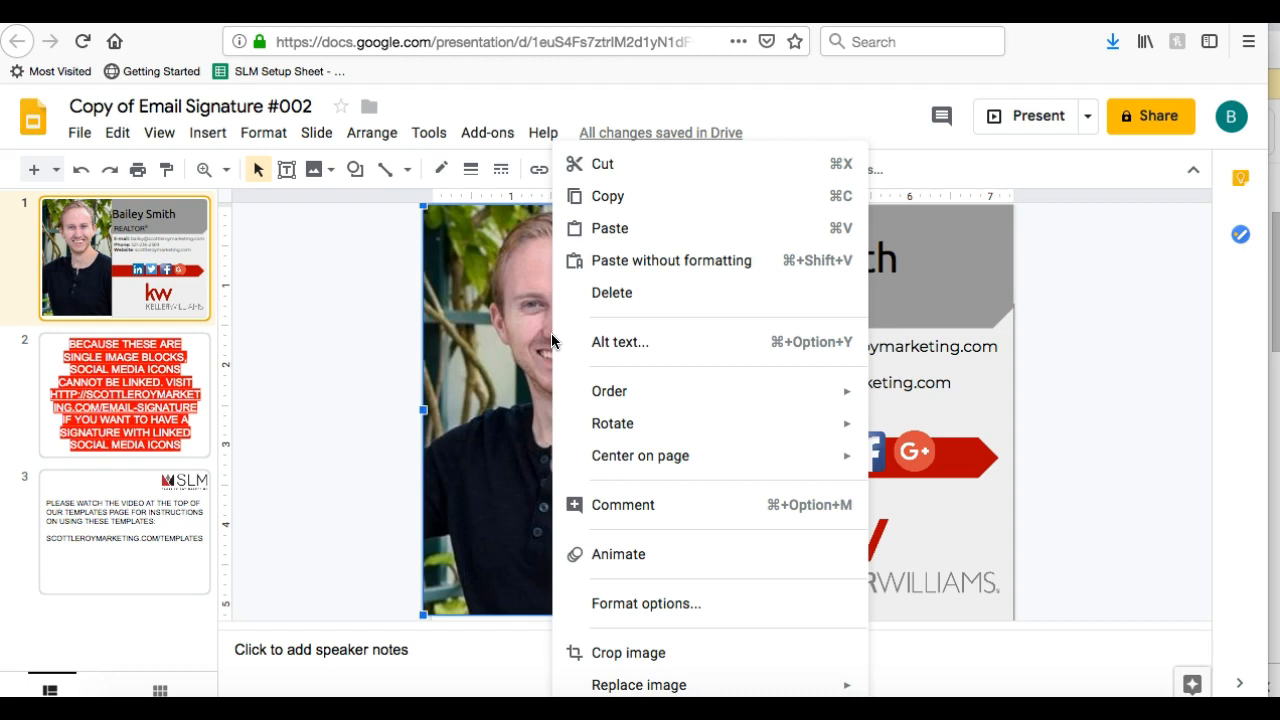
pyautogui.moveTo(614, 682)
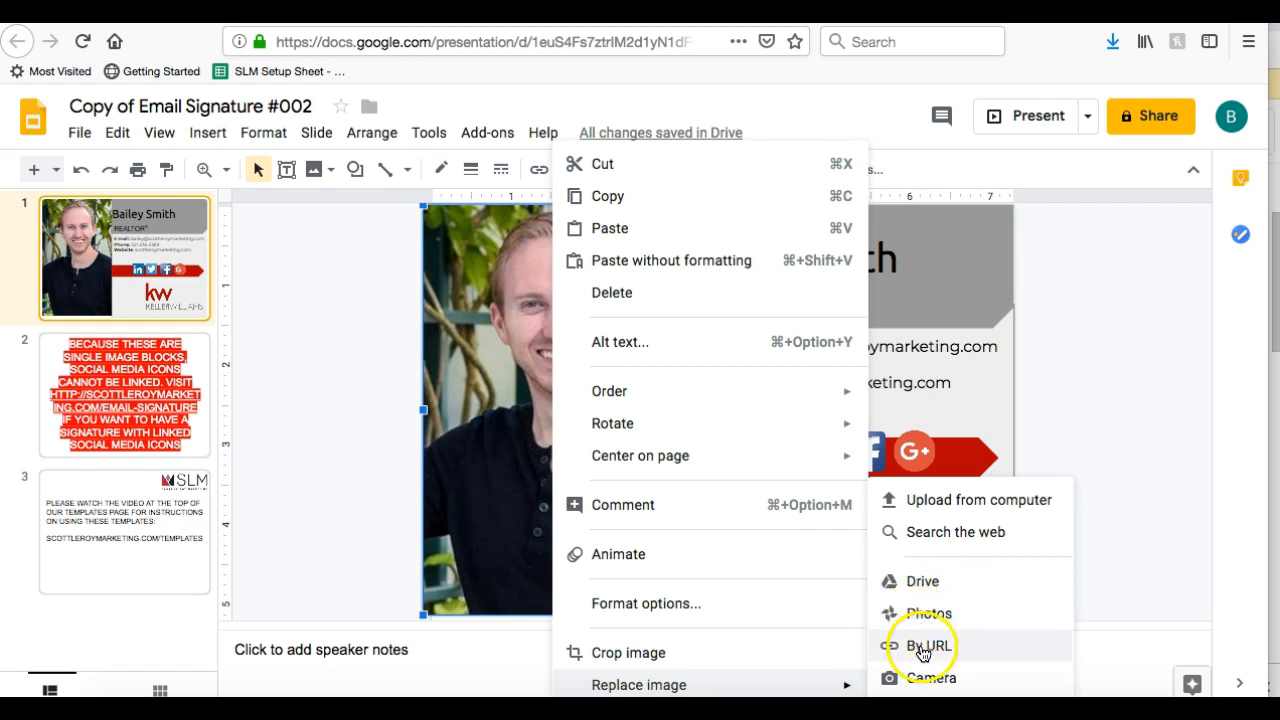
pyautogui.click(971, 510)
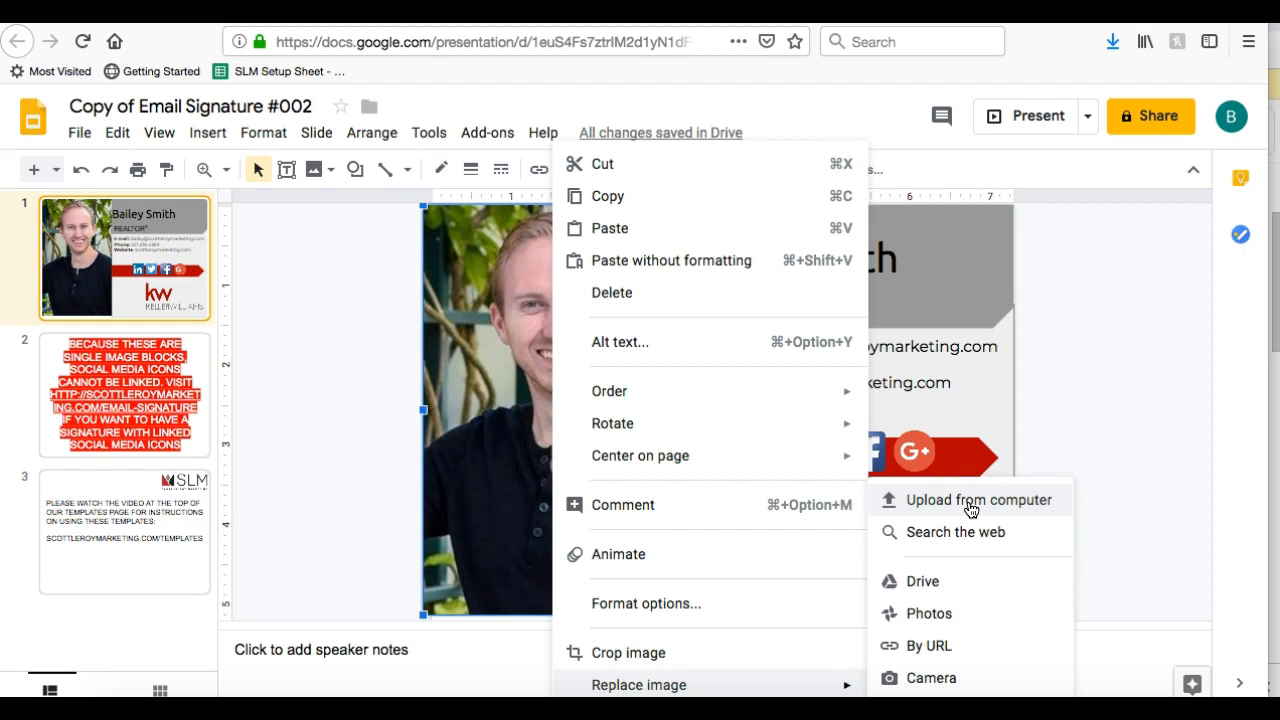
pyautogui.click(971, 510)
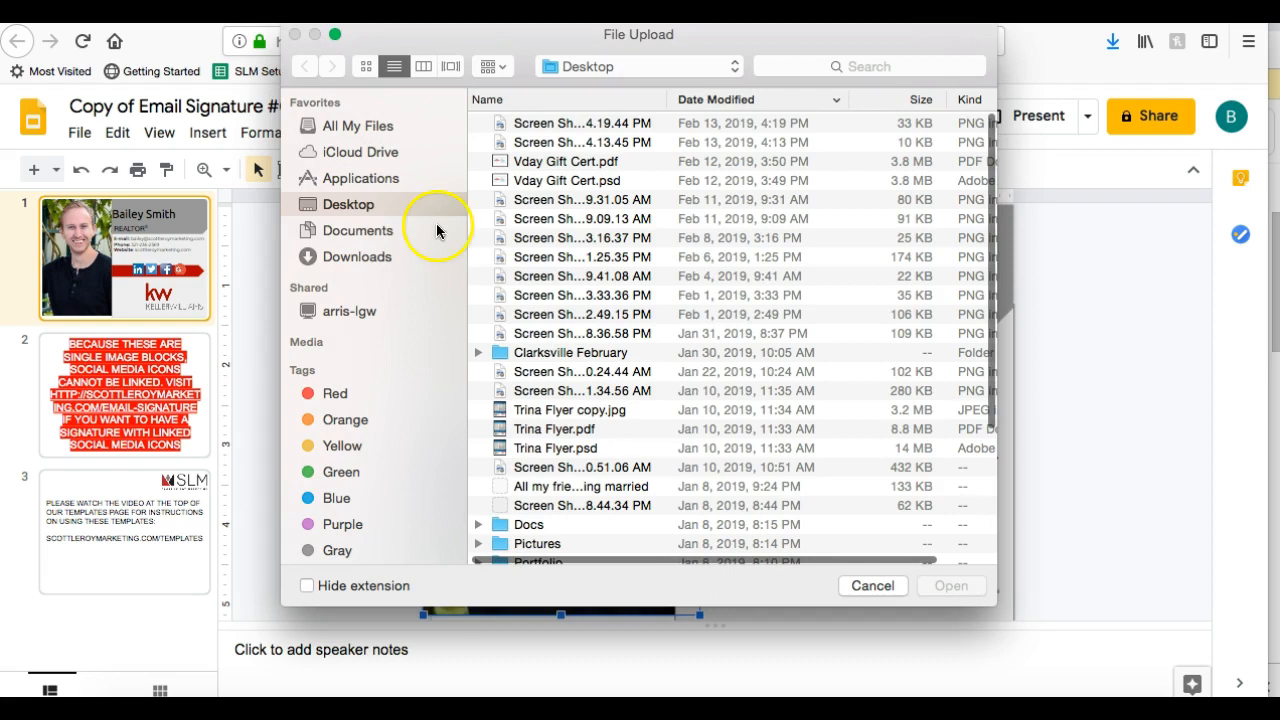
pyautogui.click(381, 255)
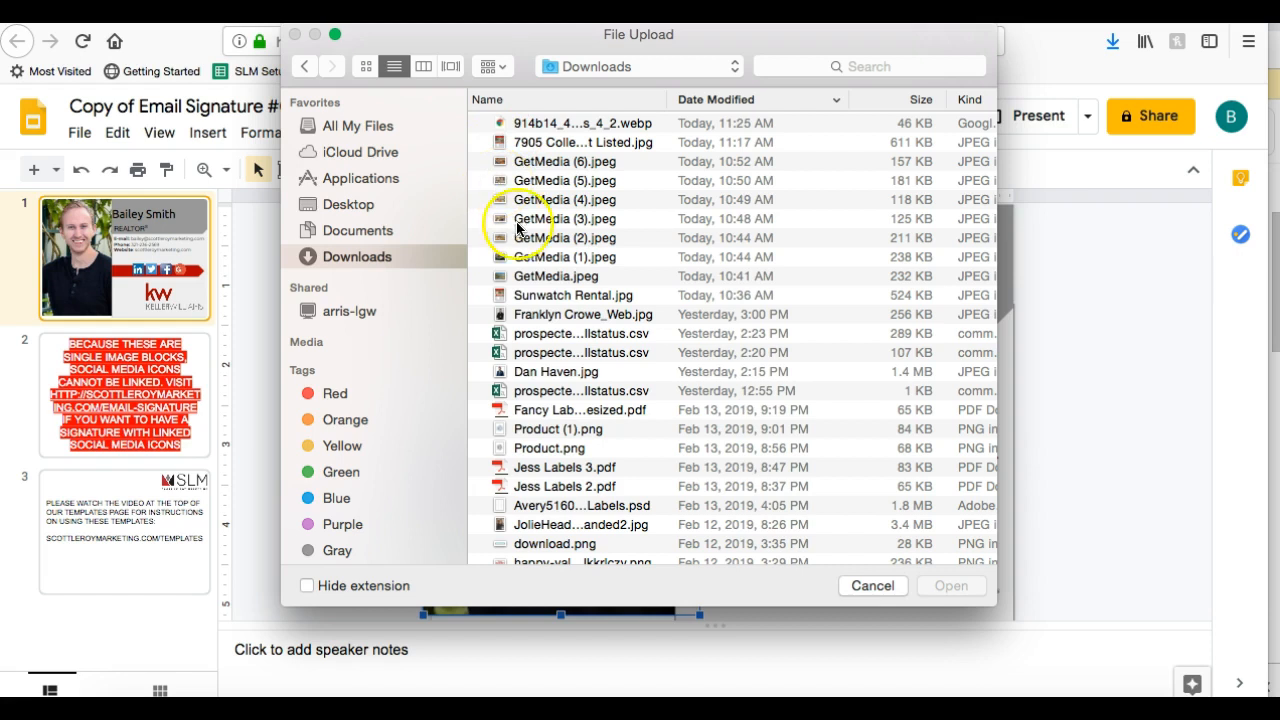
# Pick the agent's headshot JPEG in Downloads to swap it into the signature
pyautogui.scroll(-5, 557, 337)
pyautogui.scroll(-5, 575, 345)
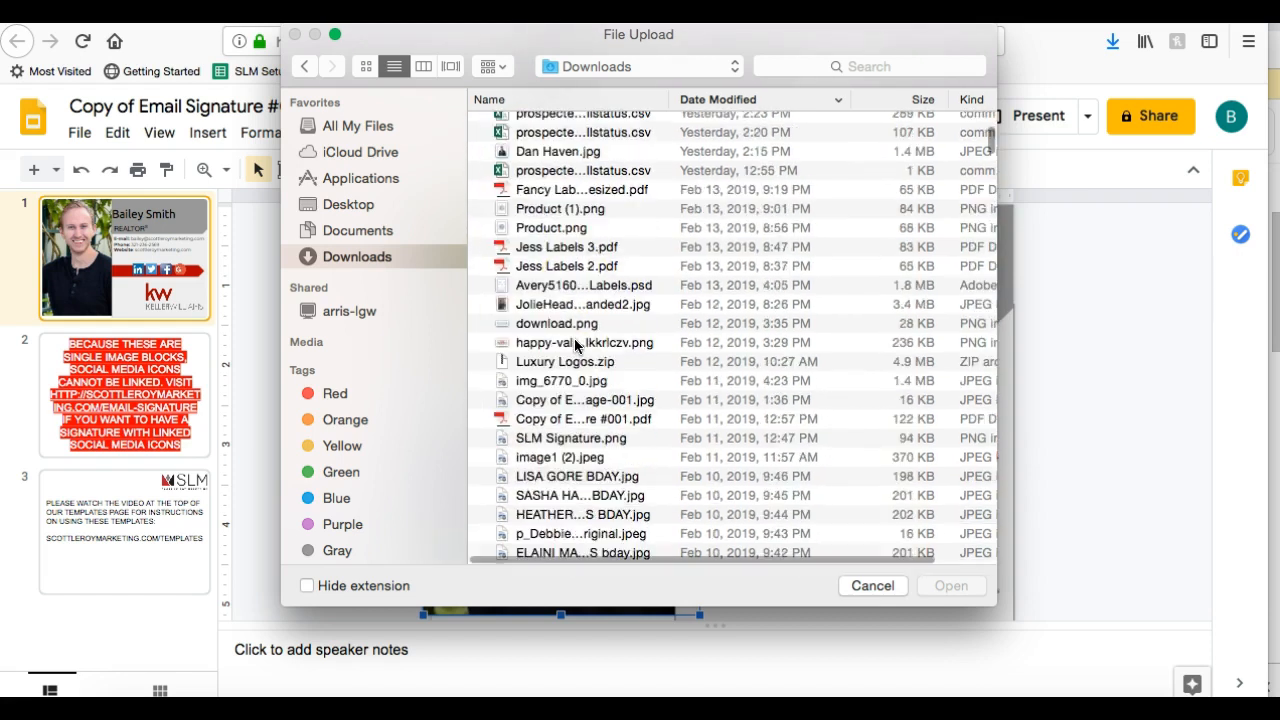
pyautogui.scroll(10, 575, 345)
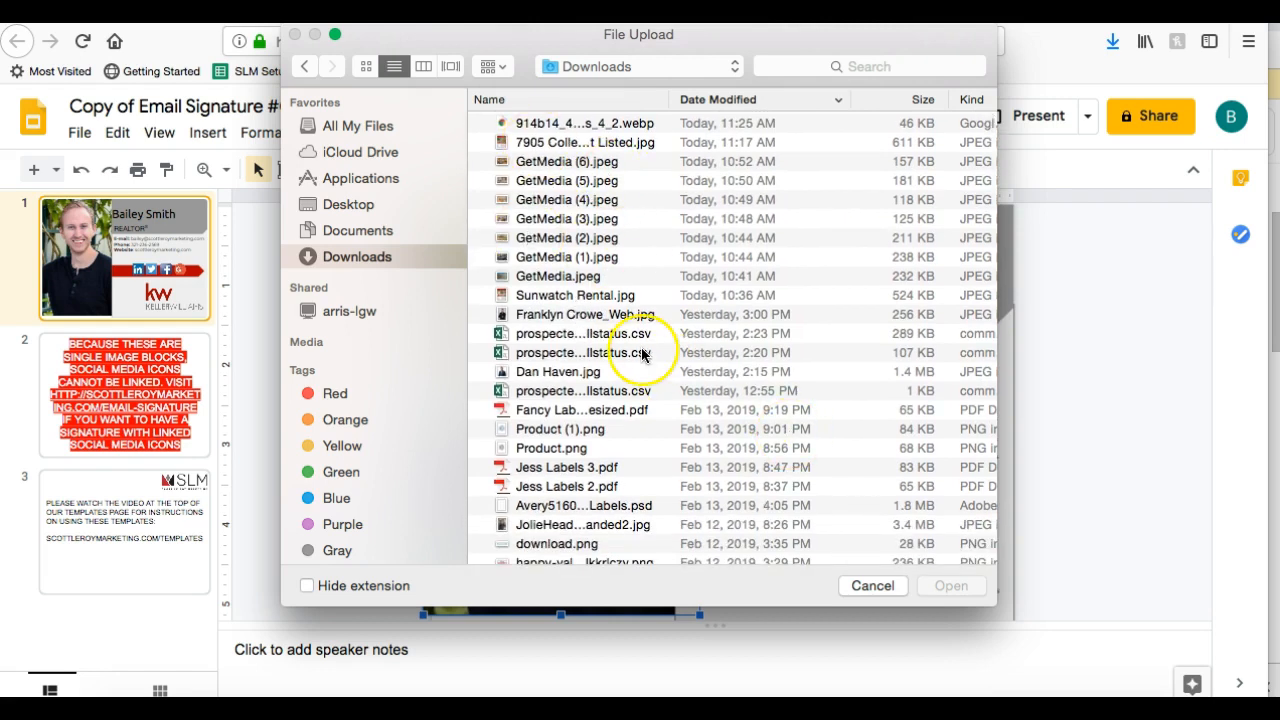
pyautogui.scroll(-10, 642, 354)
pyautogui.scroll(15, 642, 354)
pyautogui.scroll(-10, 642, 354)
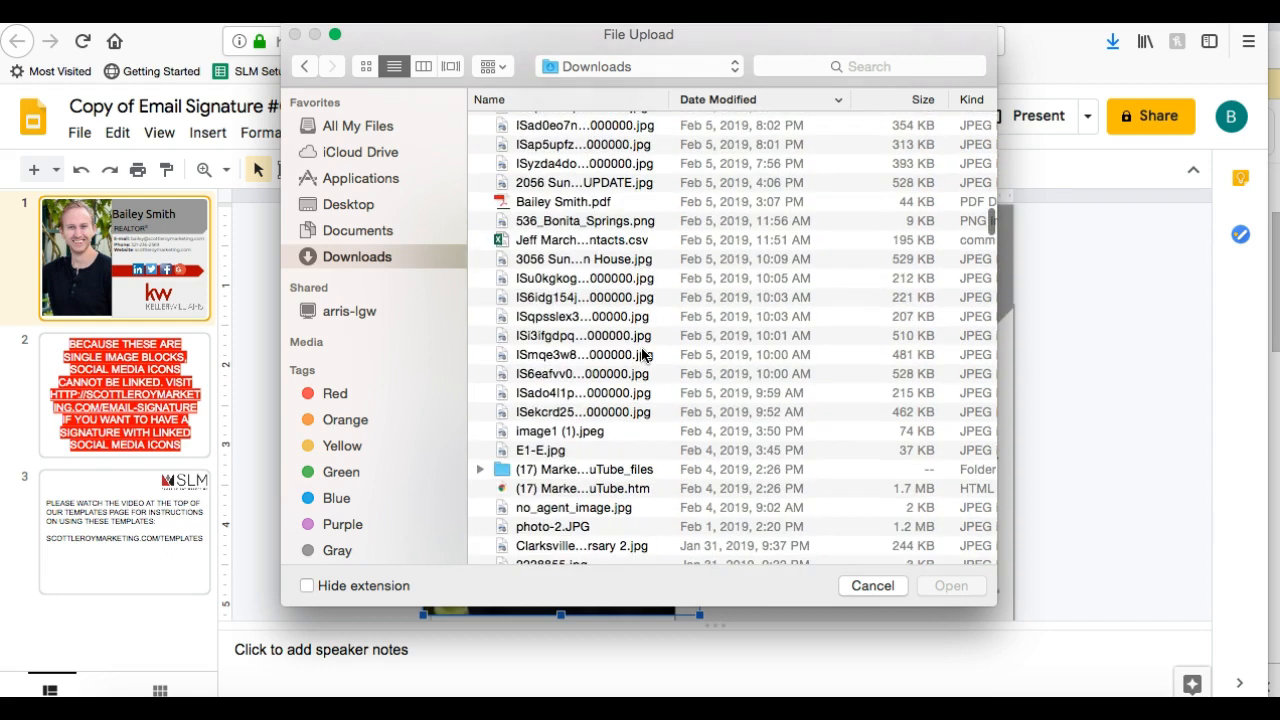
pyautogui.scroll(-10, 642, 354)
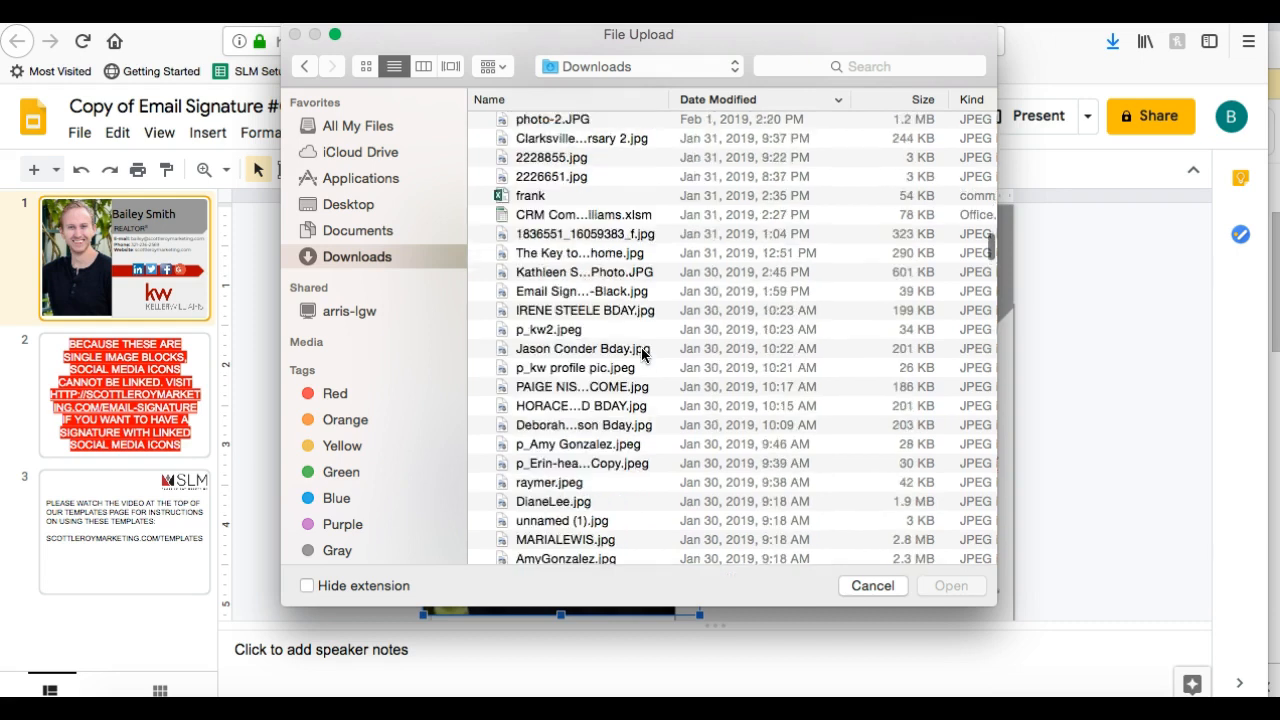
pyautogui.scroll(-10, 642, 354)
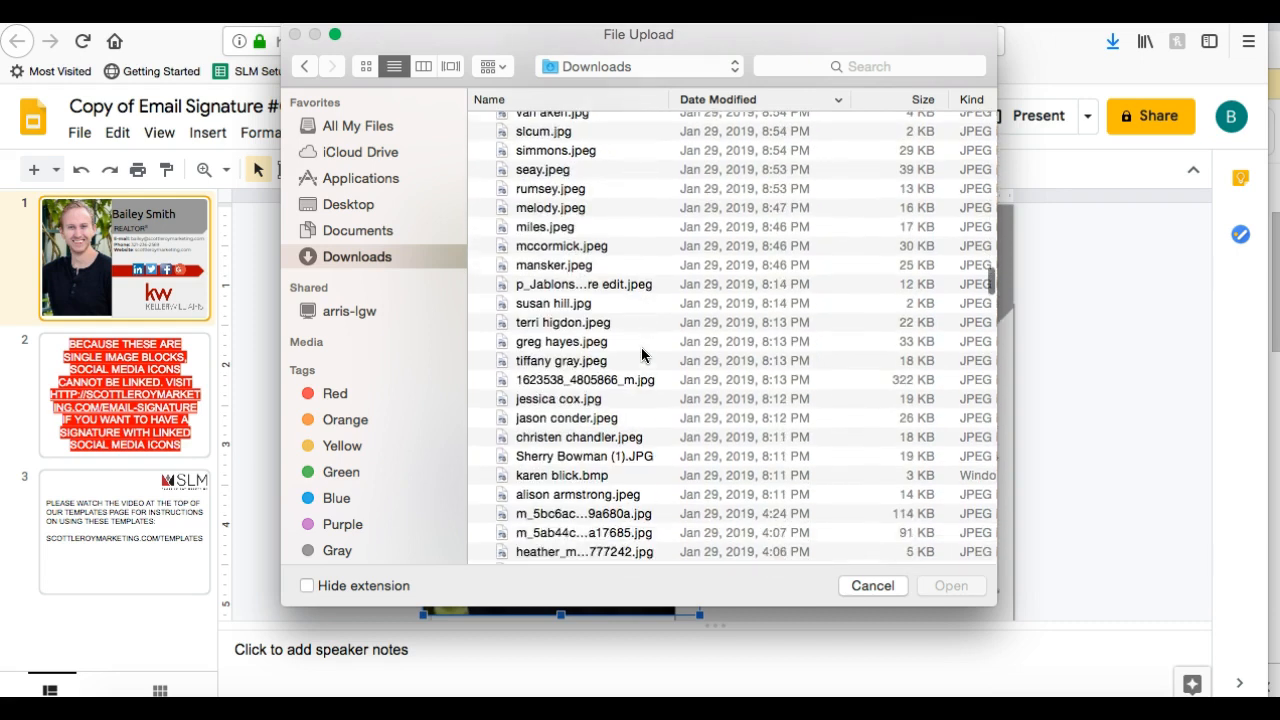
pyautogui.scroll(-10, 642, 354)
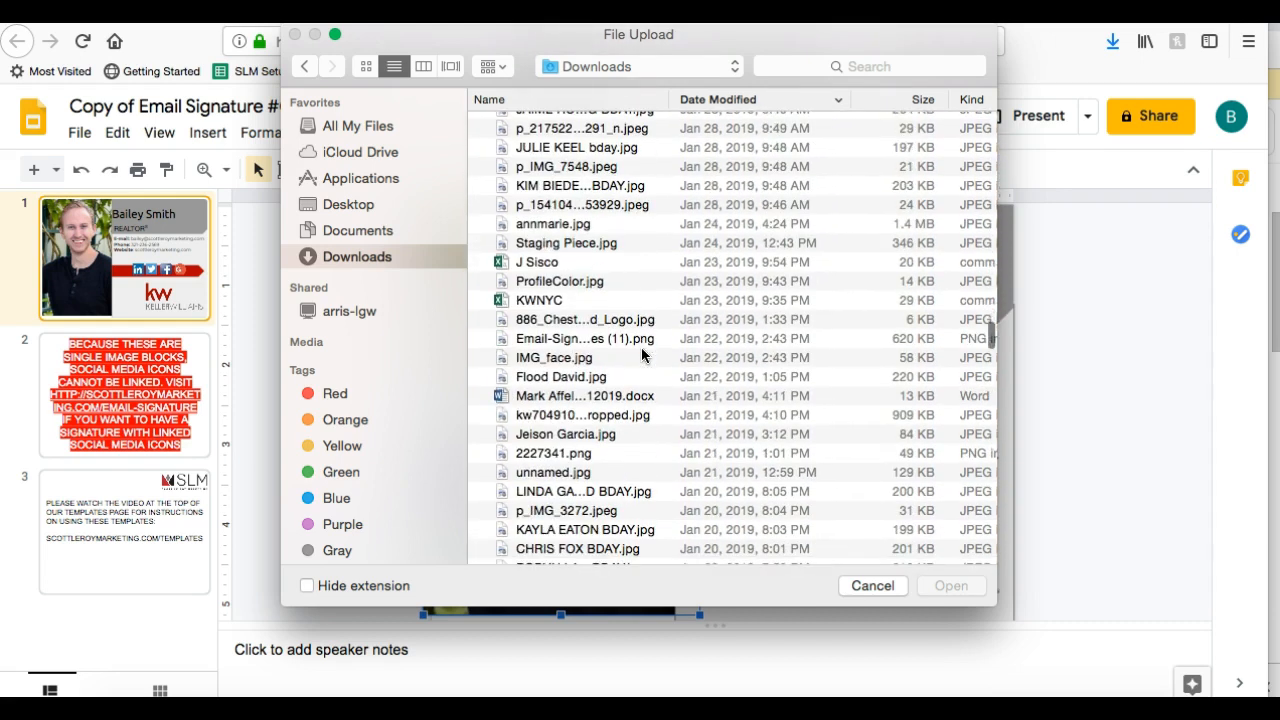
pyautogui.scroll(-8, 642, 354)
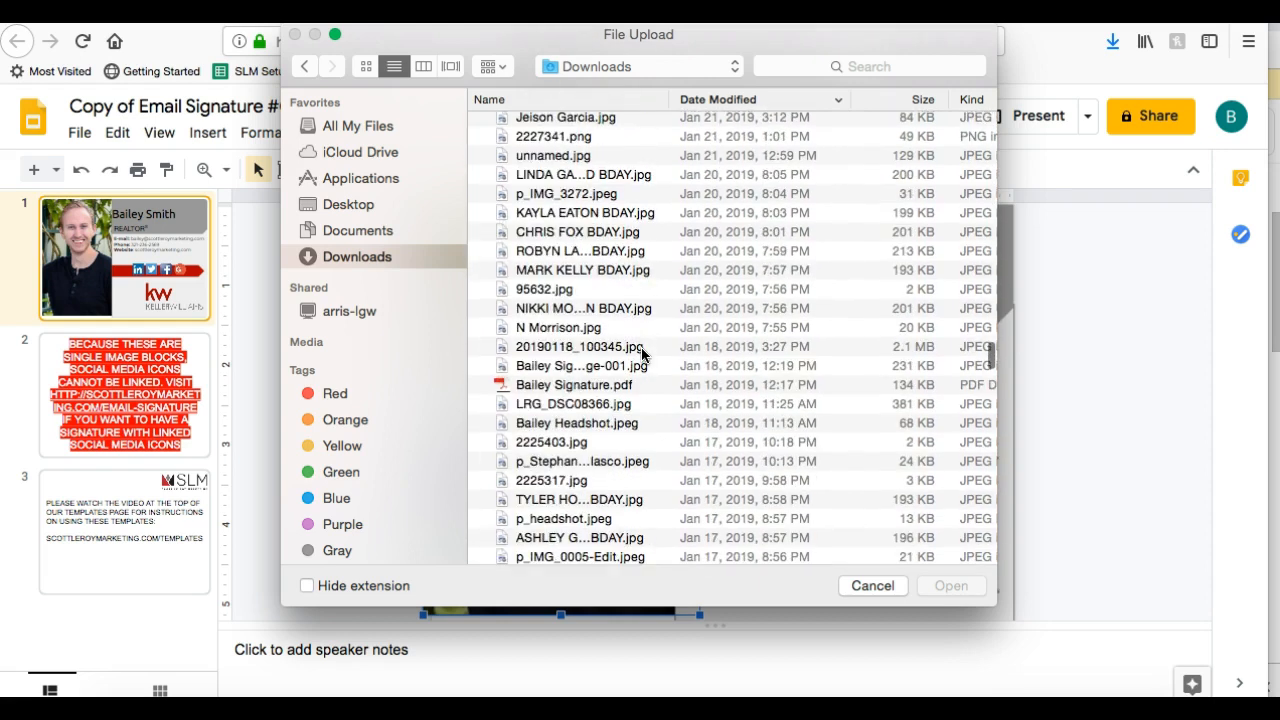
pyautogui.click(570, 426)
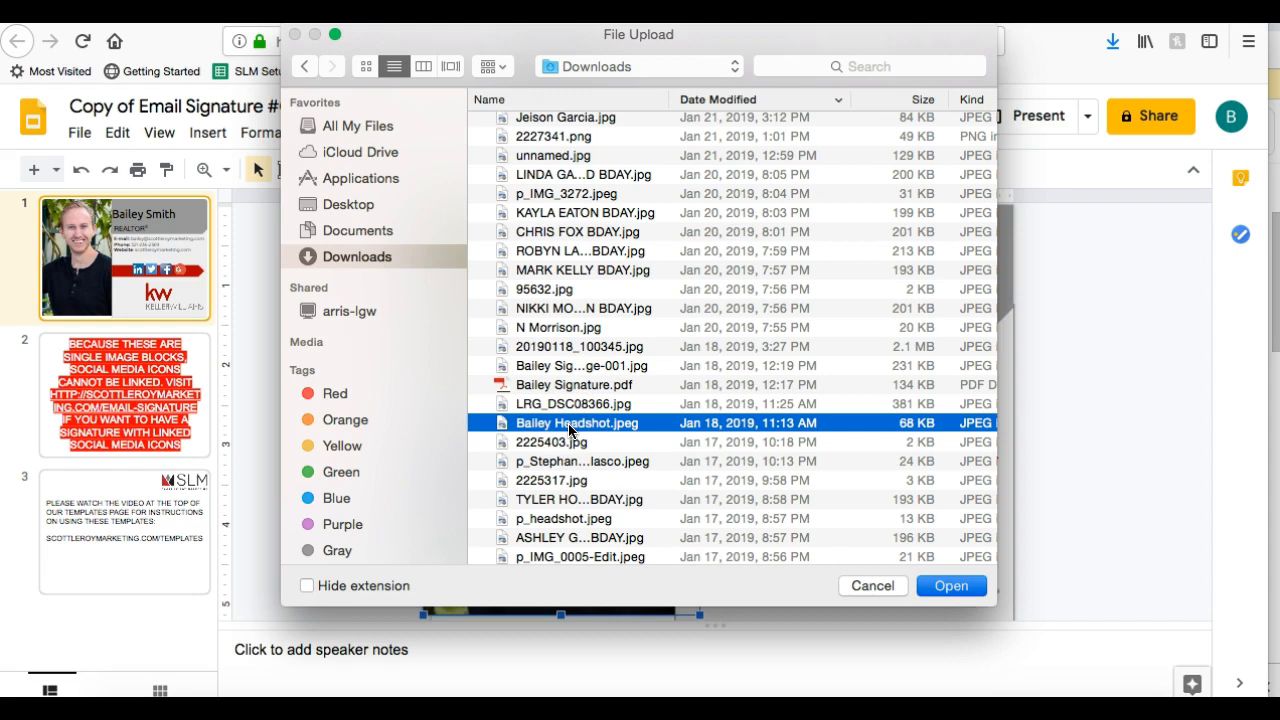
pyautogui.doubleClick(569, 425)
pyautogui.click(1149, 420)
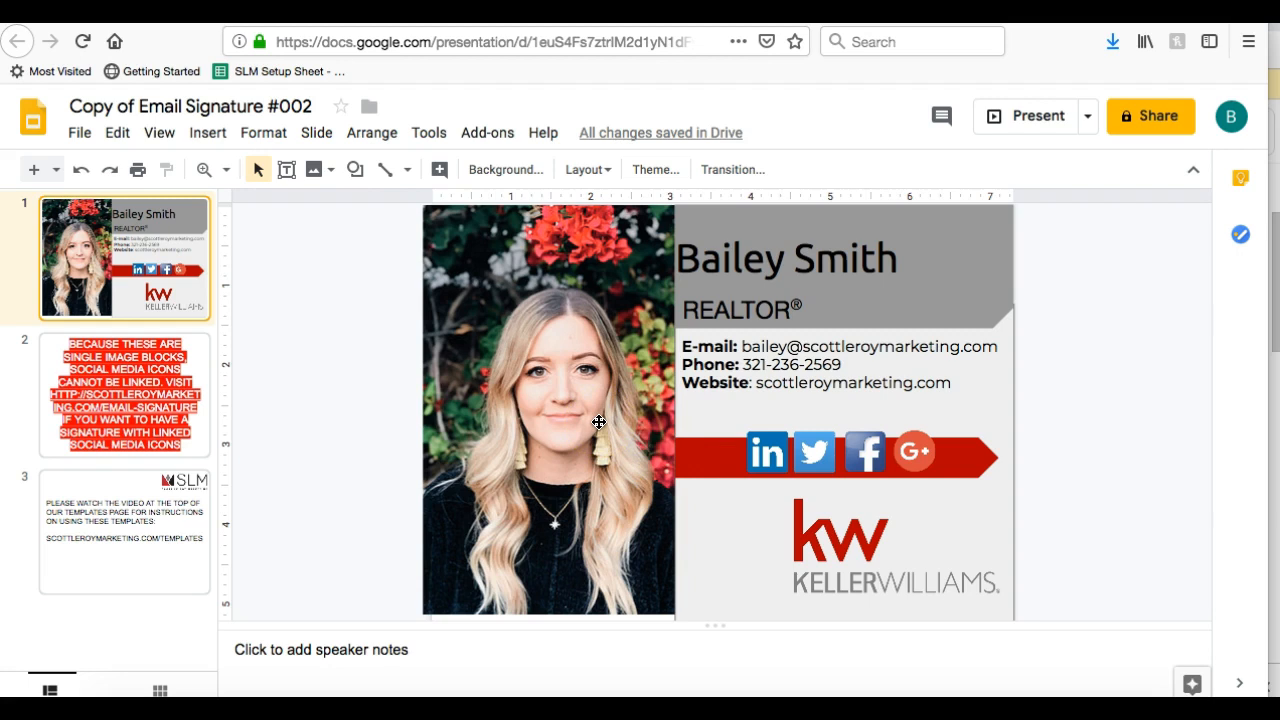
pyautogui.click(826, 564)
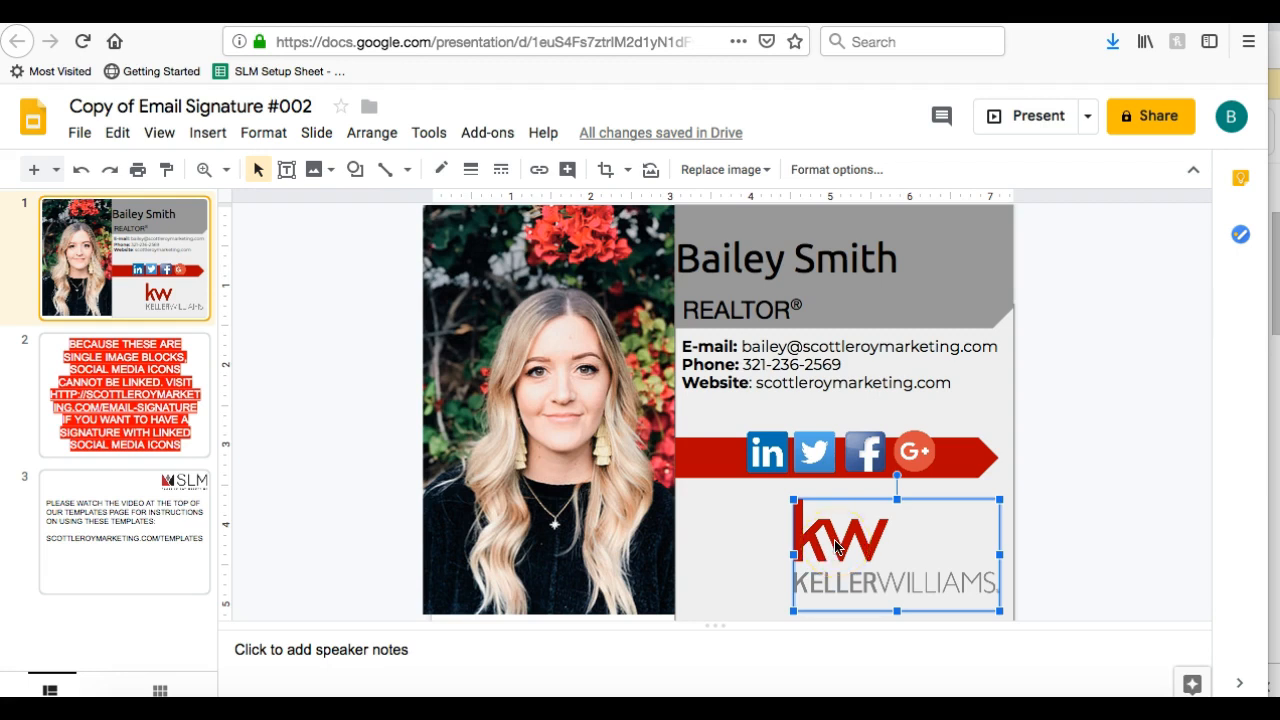
pyautogui.rightClick(836, 545)
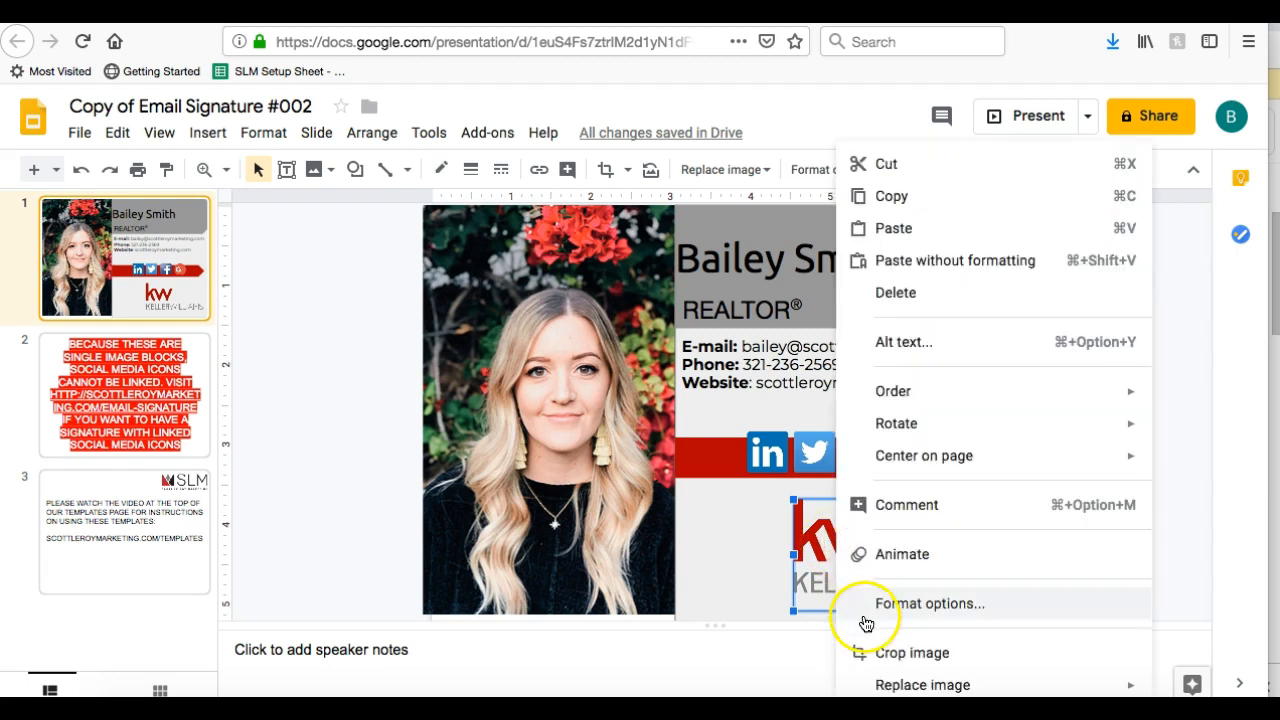
pyautogui.moveTo(889, 690)
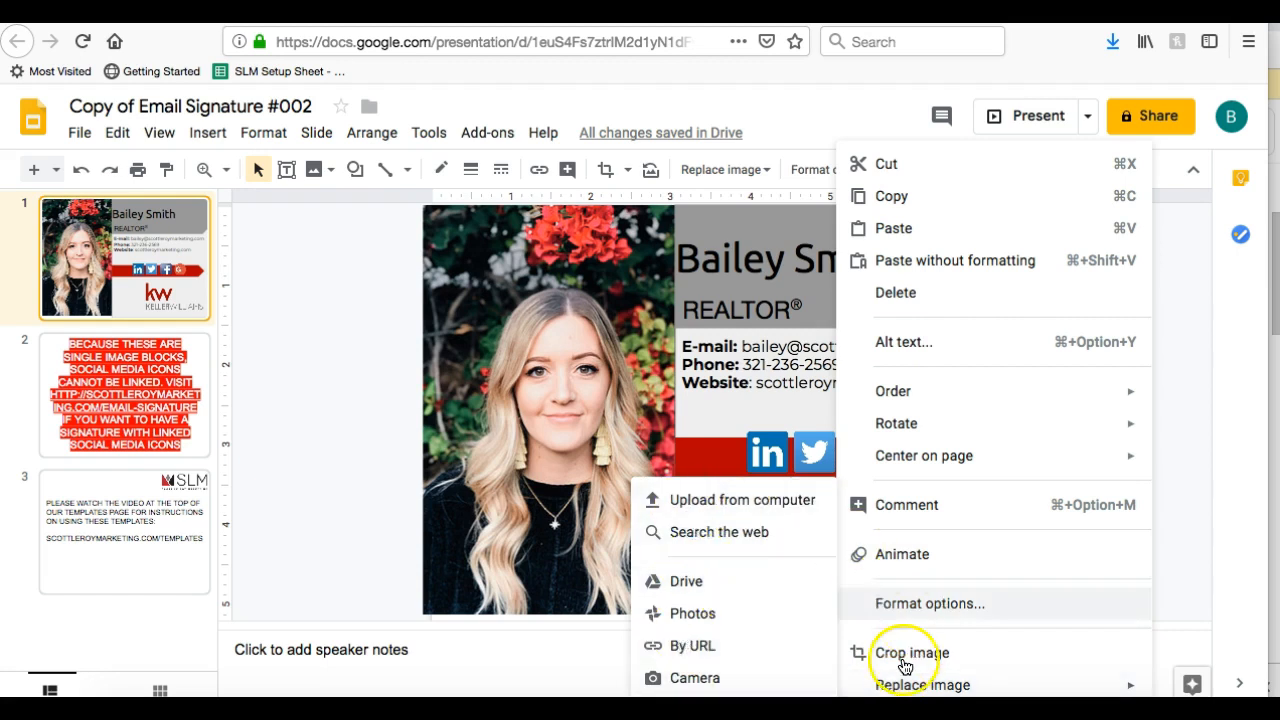
pyautogui.click(714, 497)
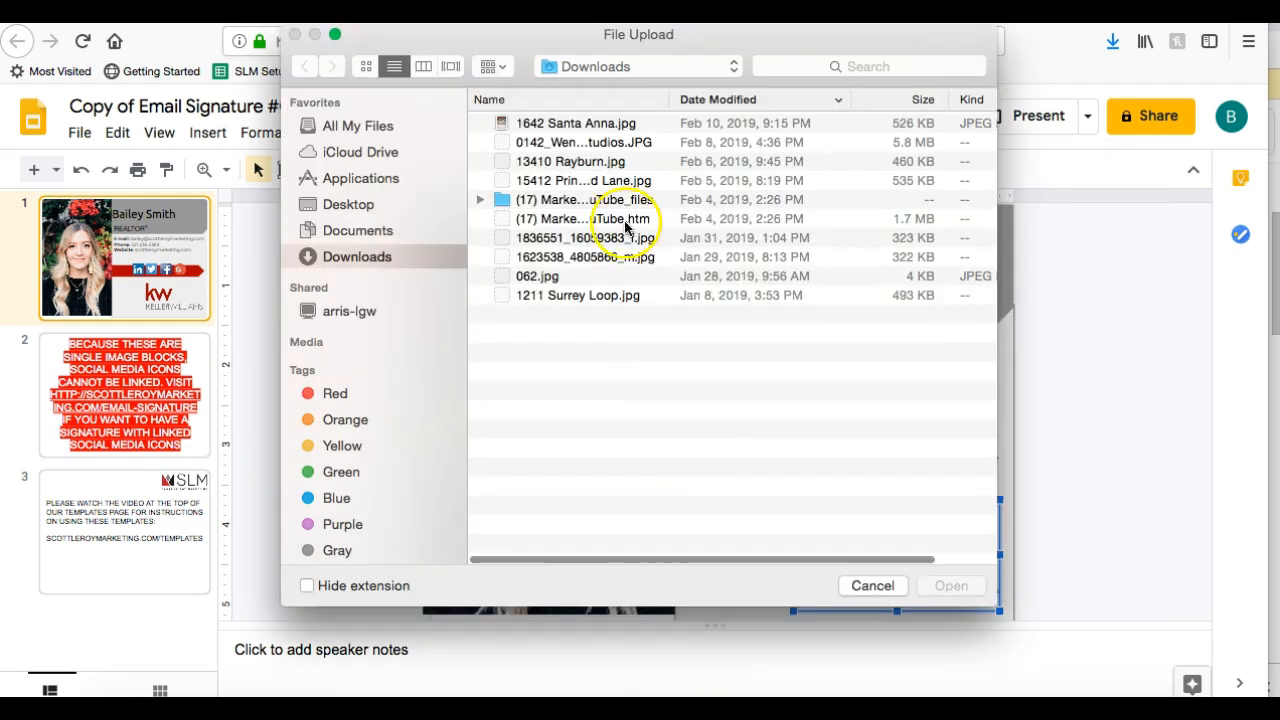
pyautogui.scroll(-5, 600, 215)
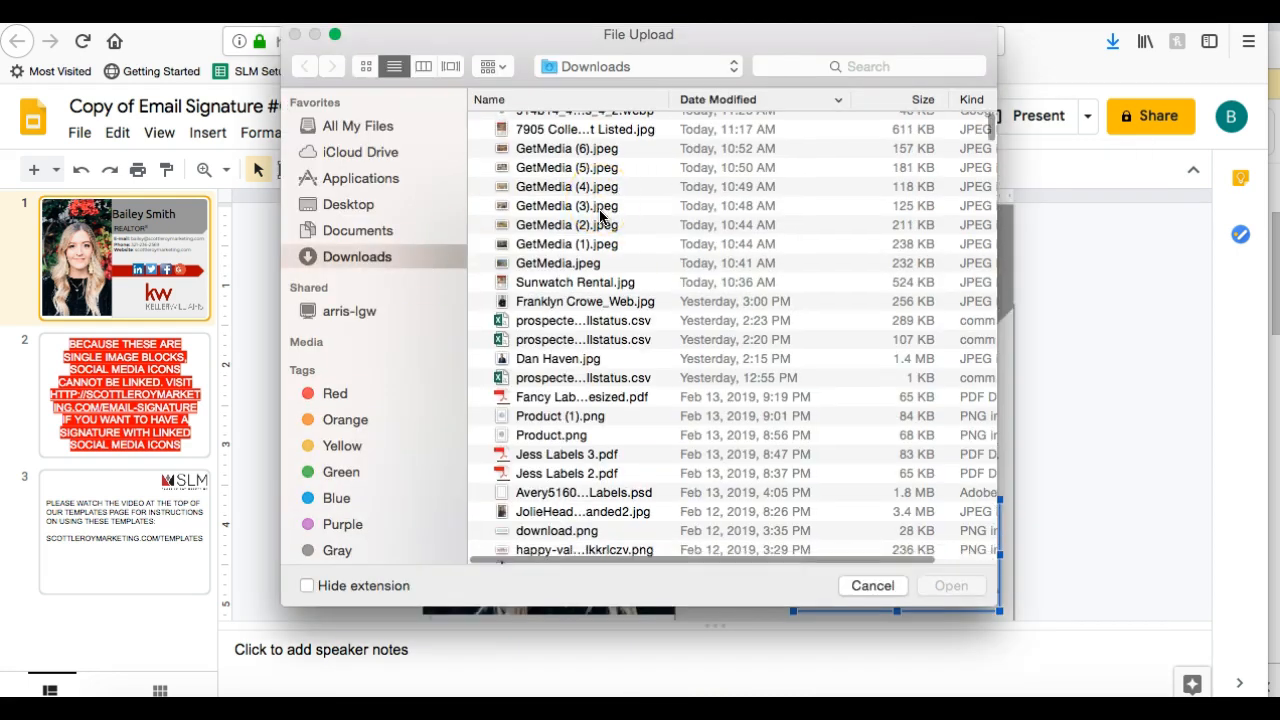
pyautogui.scroll(-15, 600, 215)
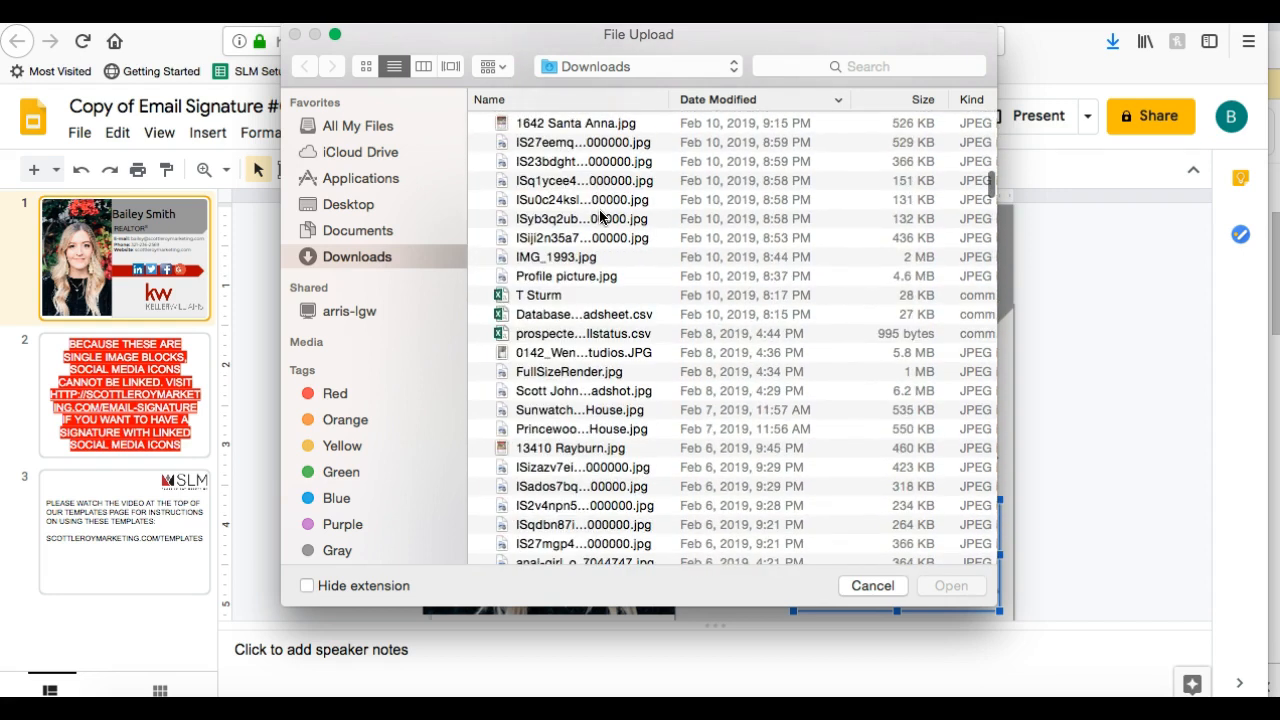
pyautogui.scroll(-8, 600, 215)
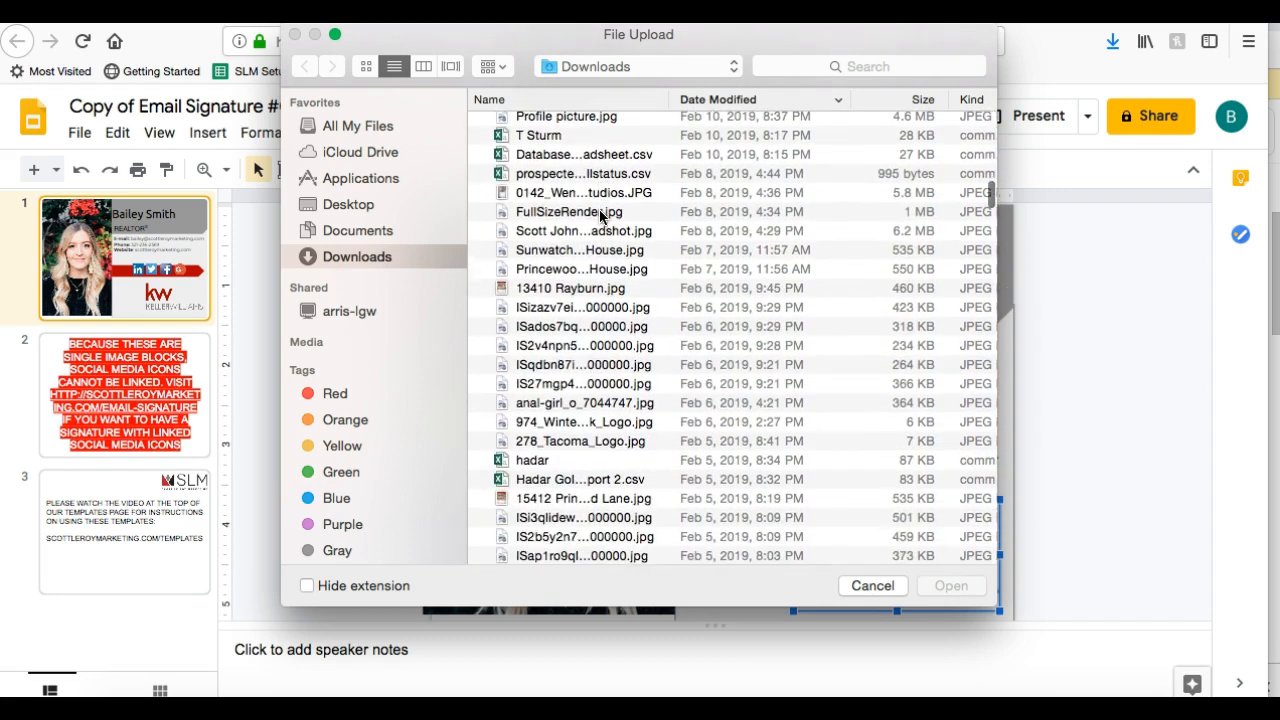
pyautogui.scroll(-3, 600, 215)
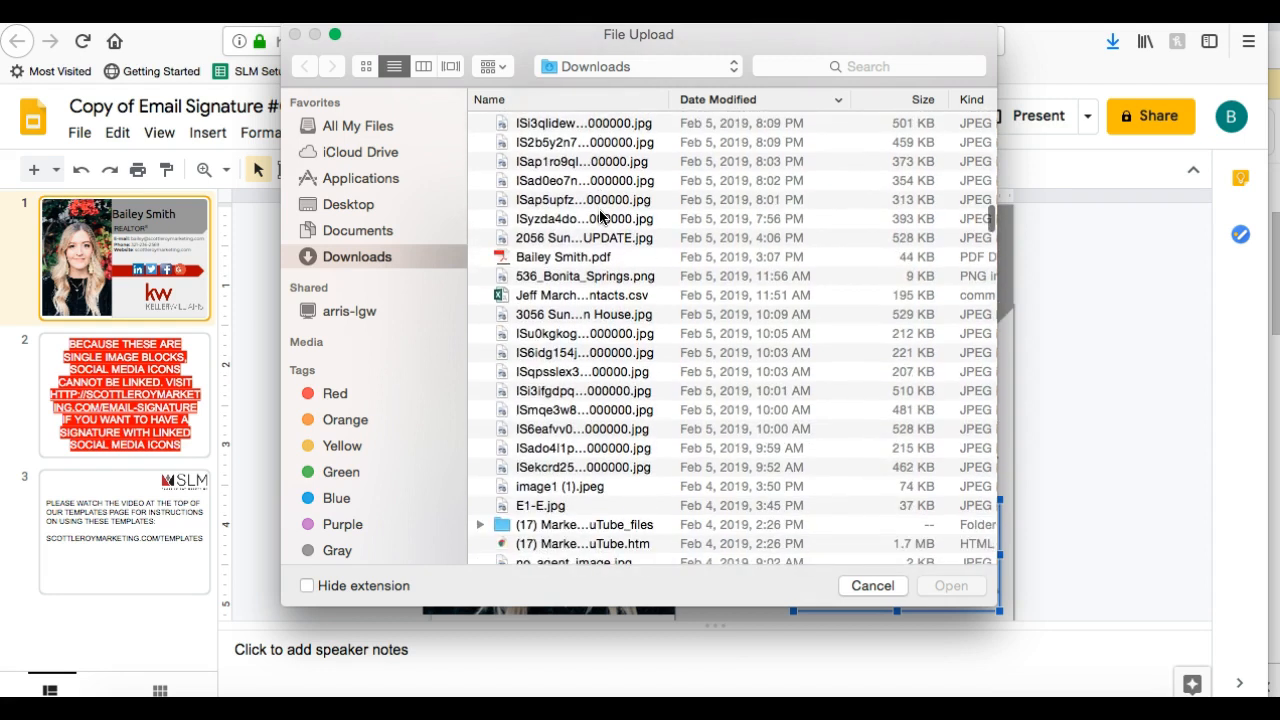
pyautogui.scroll(-7, 600, 215)
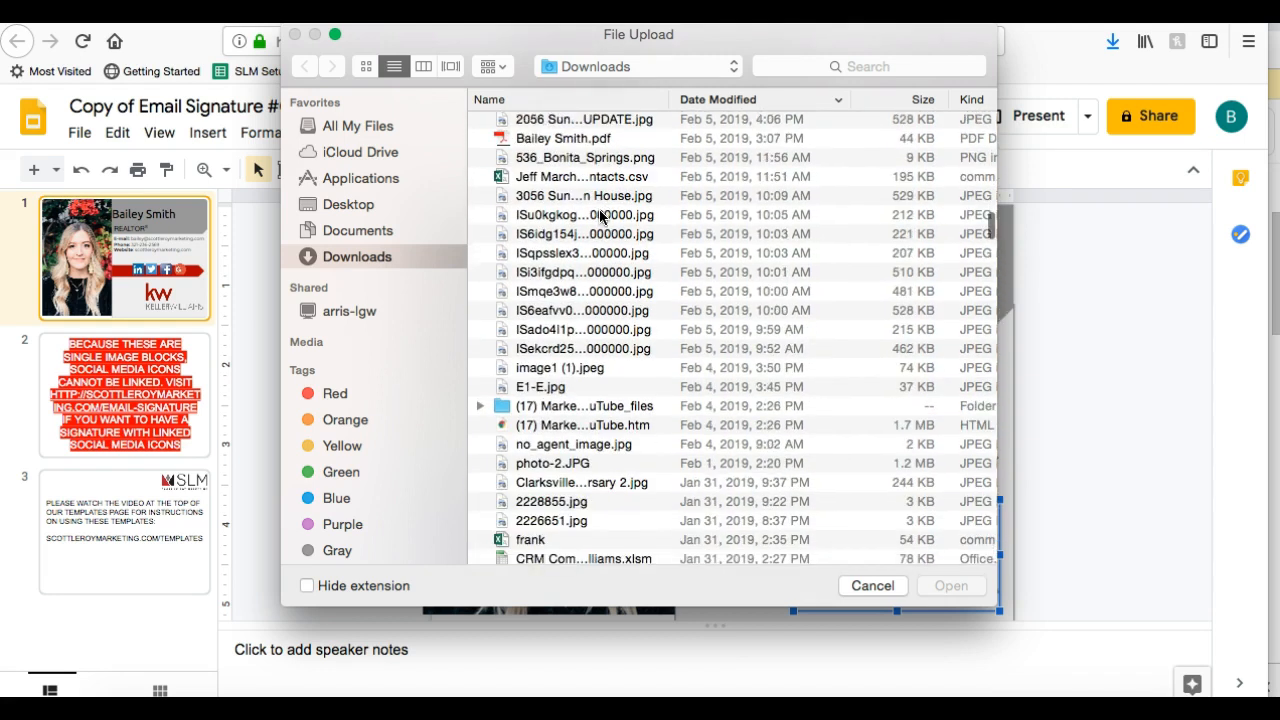
pyautogui.scroll(-20, 600, 215)
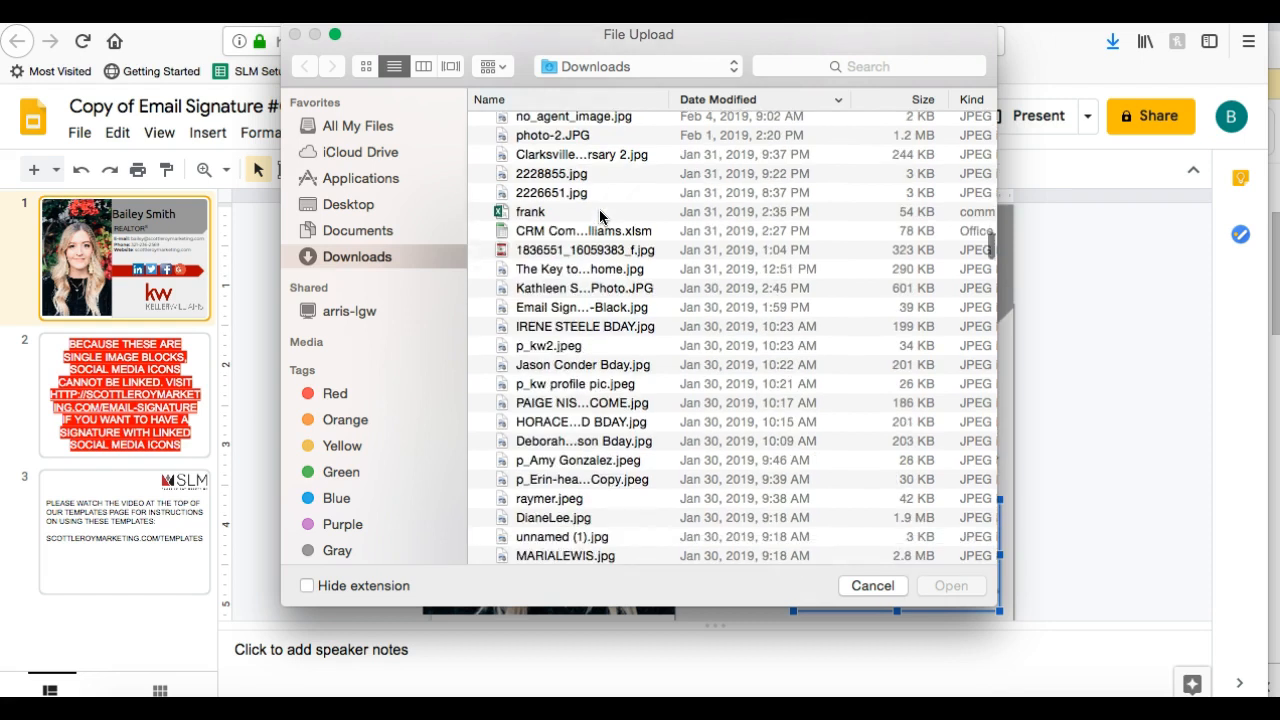
pyautogui.scroll(-10, 600, 212)
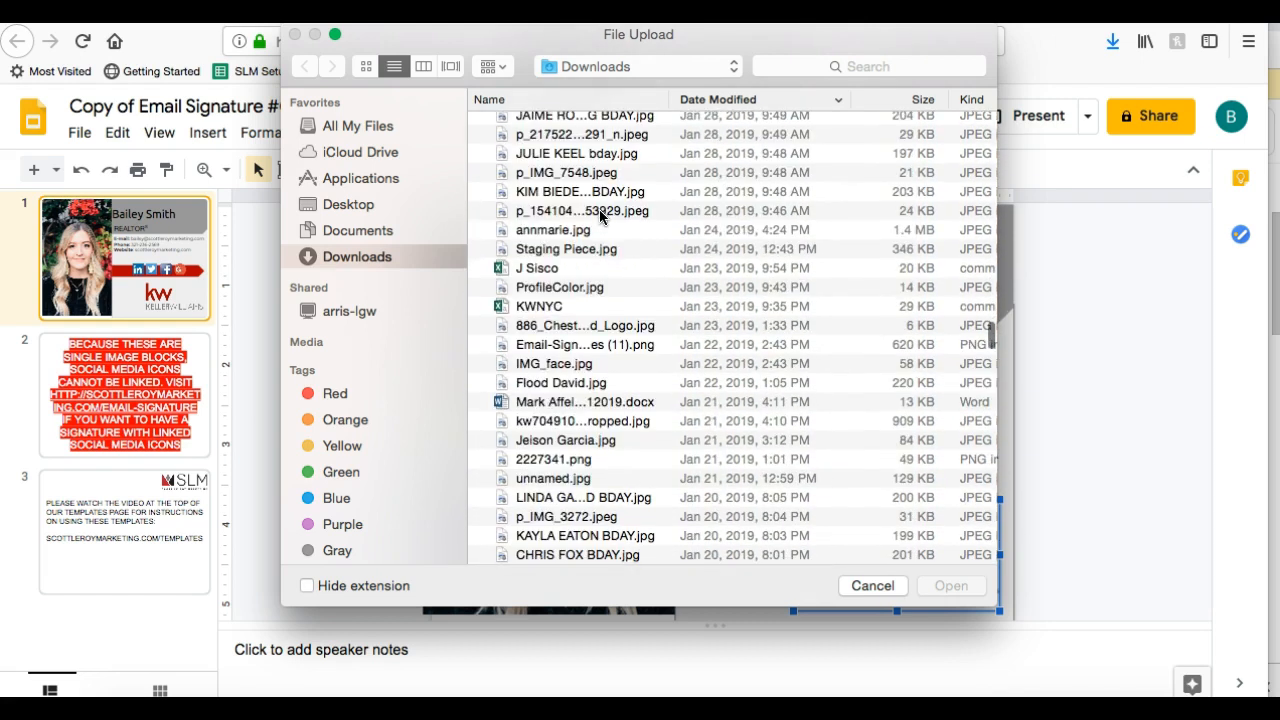
pyautogui.scroll(-15, 600, 215)
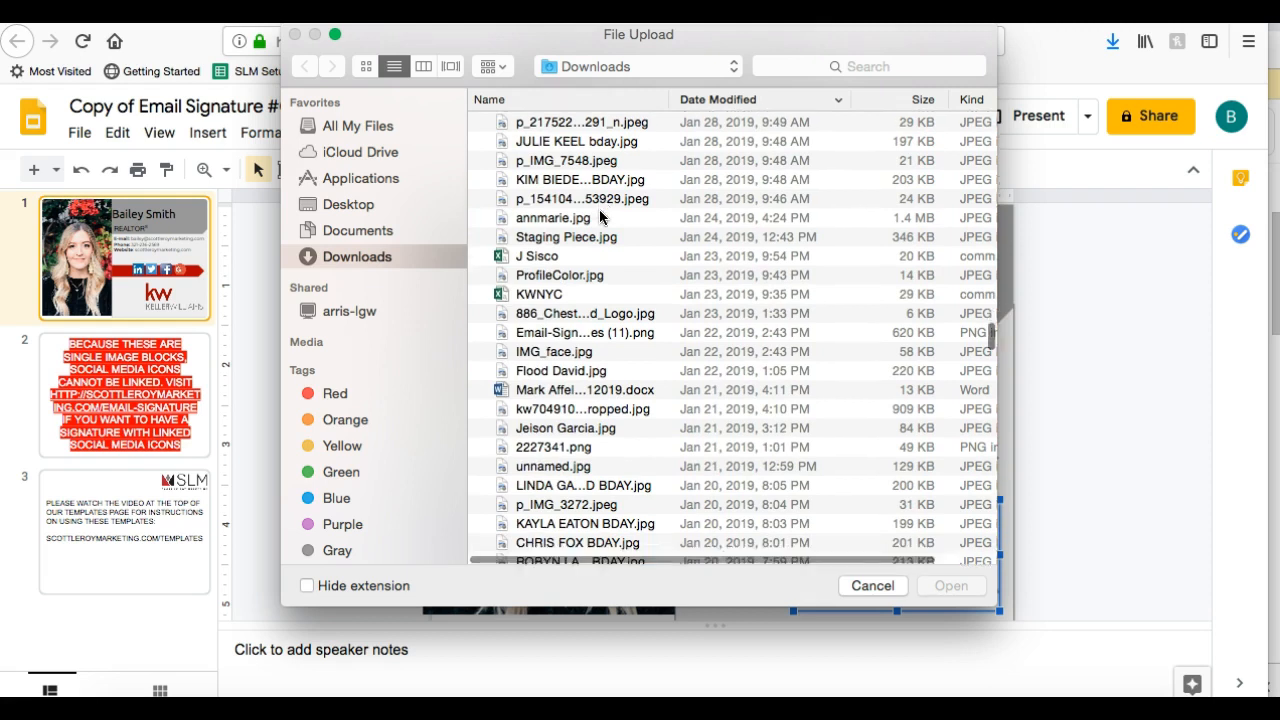
pyautogui.scroll(2, 600, 215)
pyautogui.scroll(-3, 600, 215)
pyautogui.scroll(-4, 600, 212)
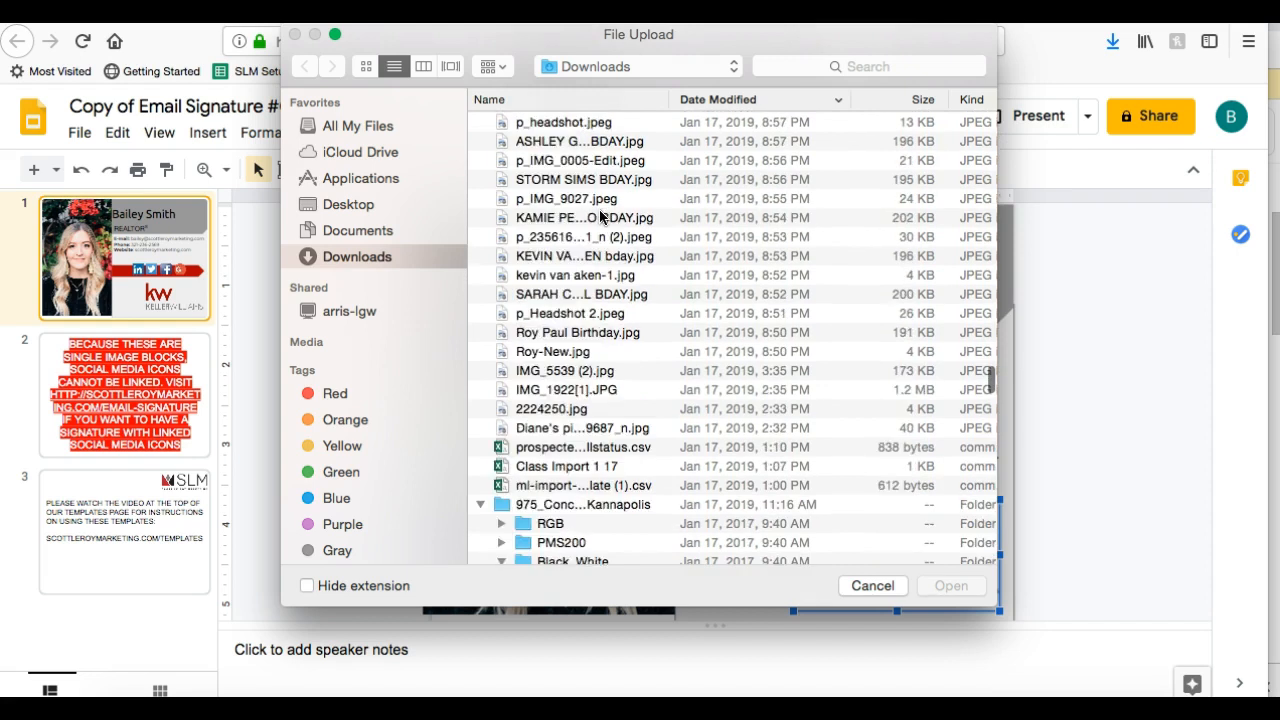
pyautogui.scroll(6, 600, 212)
pyautogui.scroll(3, 600, 215)
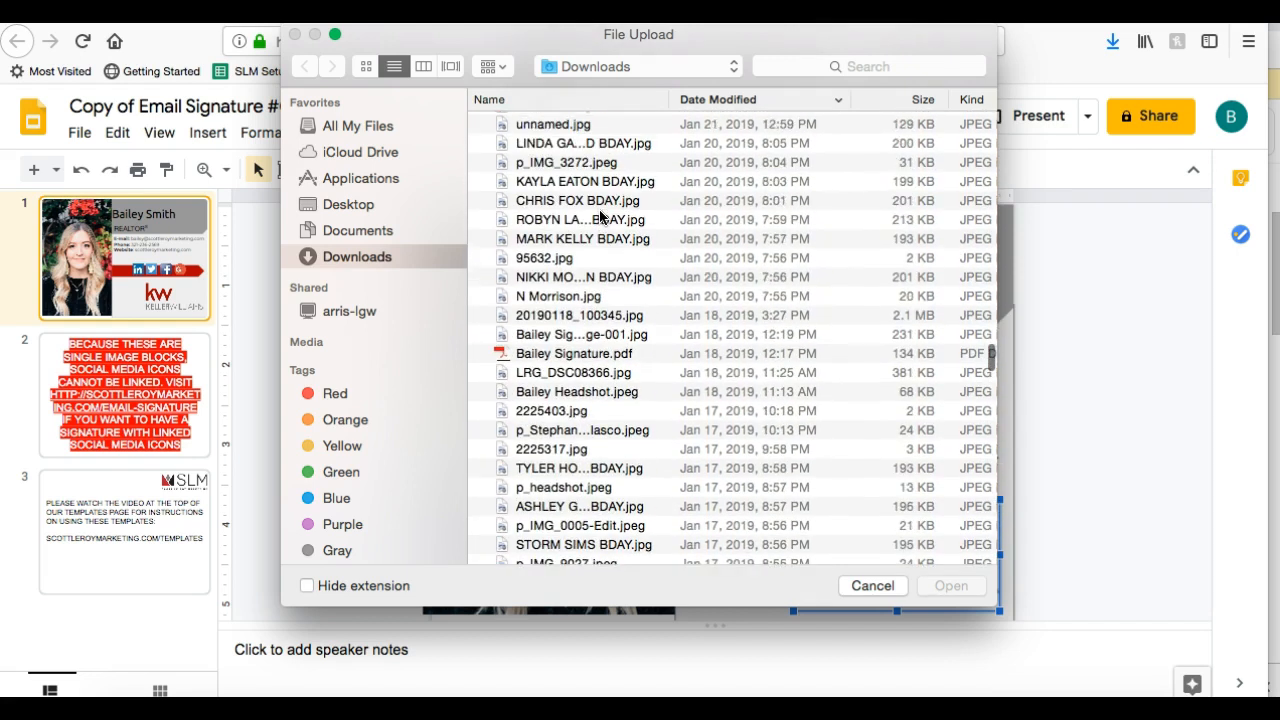
pyautogui.scroll(5, 600, 215)
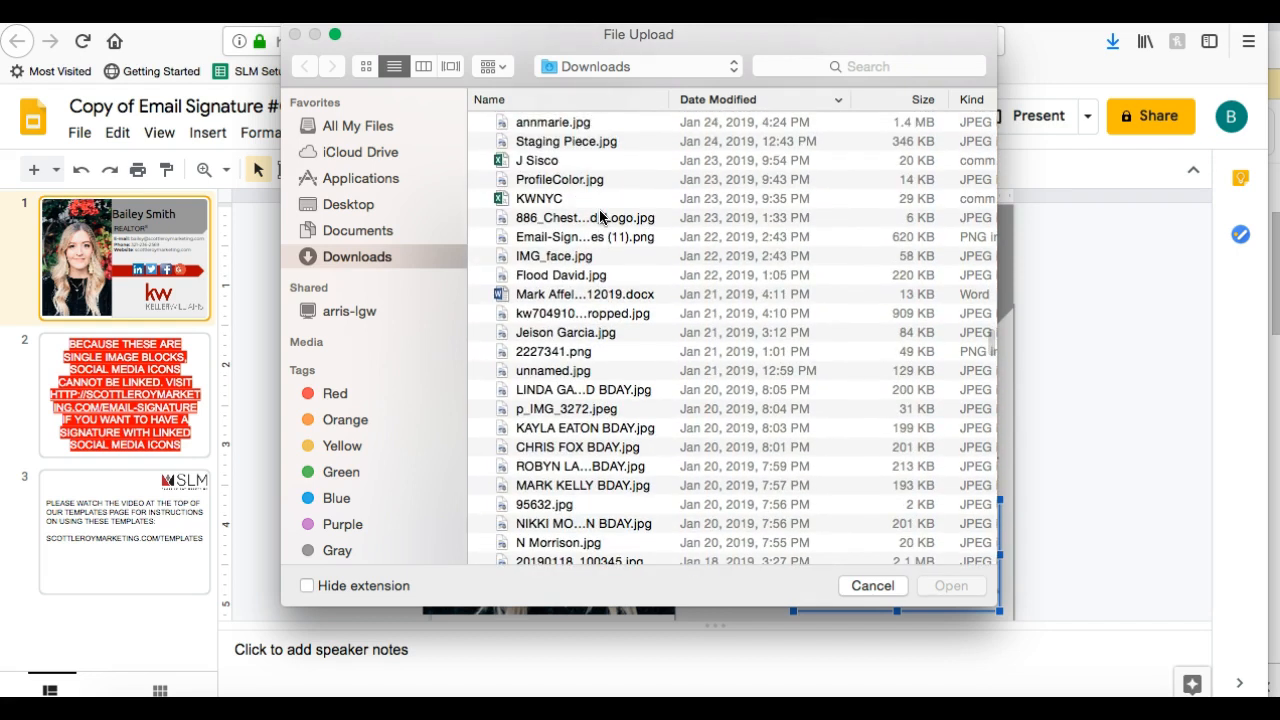
pyautogui.scroll(8, 600, 215)
pyautogui.scroll(8, 600, 215)
pyautogui.scroll(10, 600, 215)
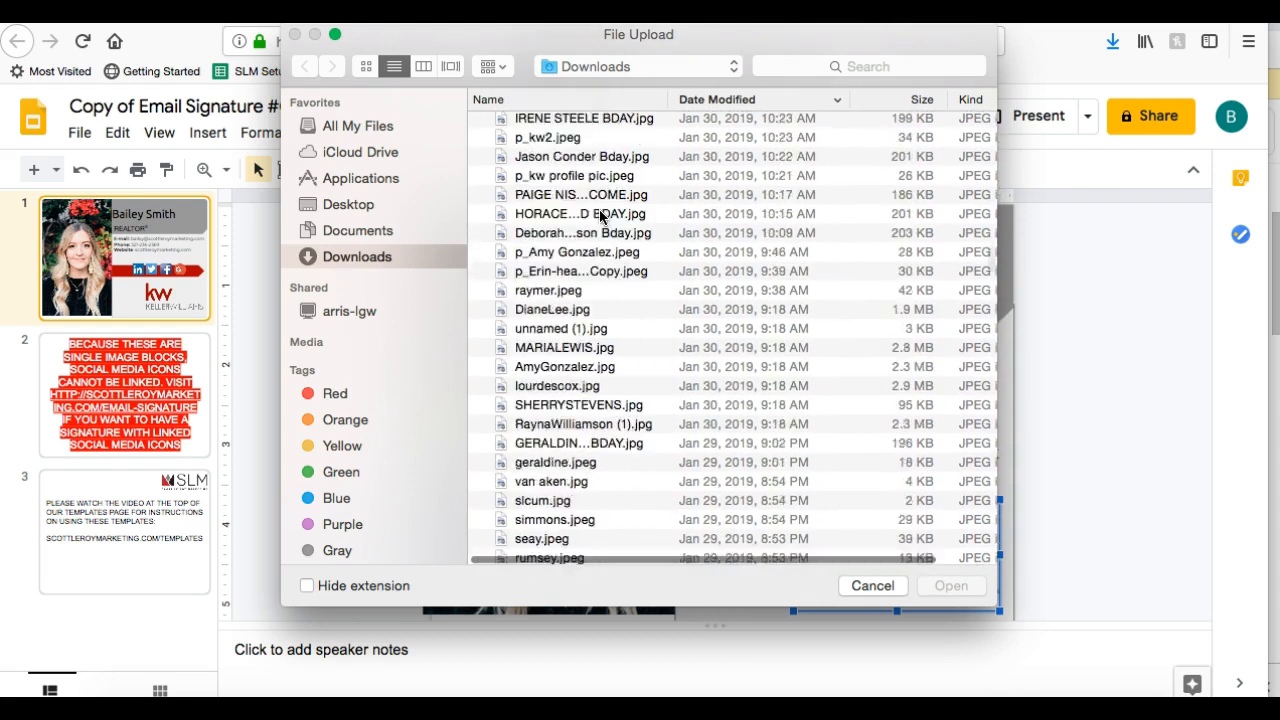
pyautogui.scroll(5, 600, 215)
pyautogui.scroll(10, 600, 215)
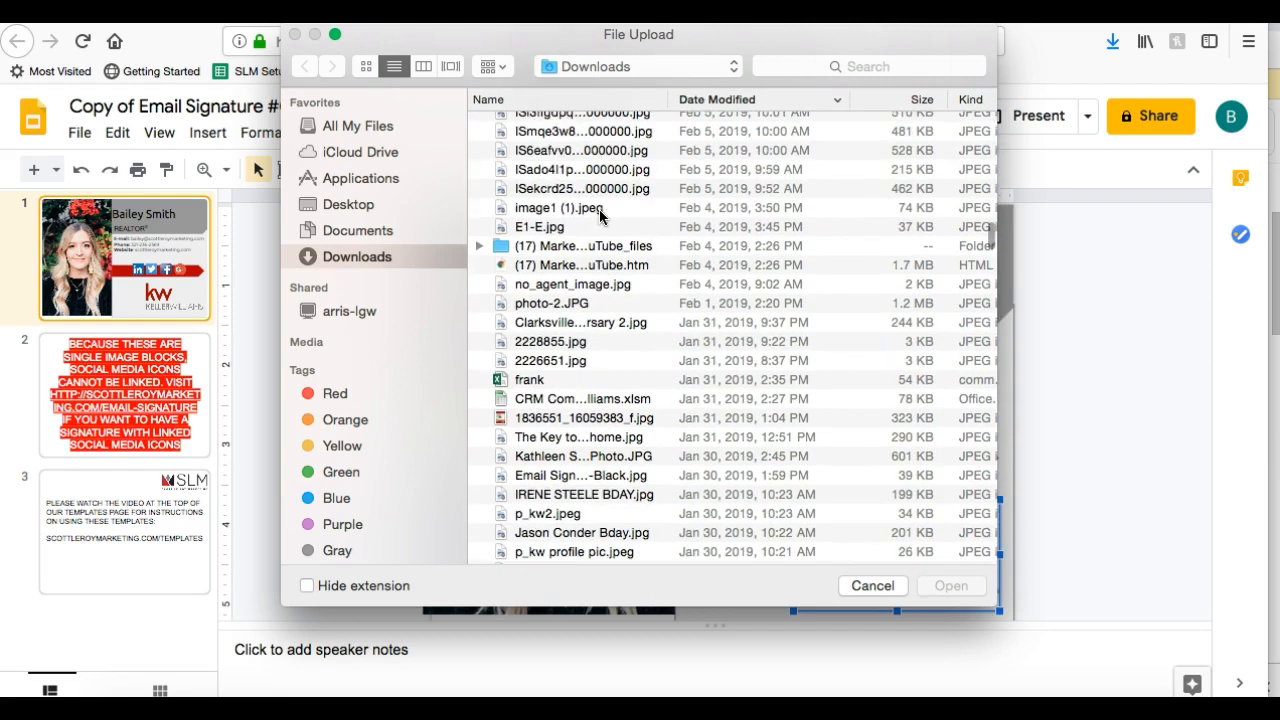
pyautogui.scroll(5, 600, 215)
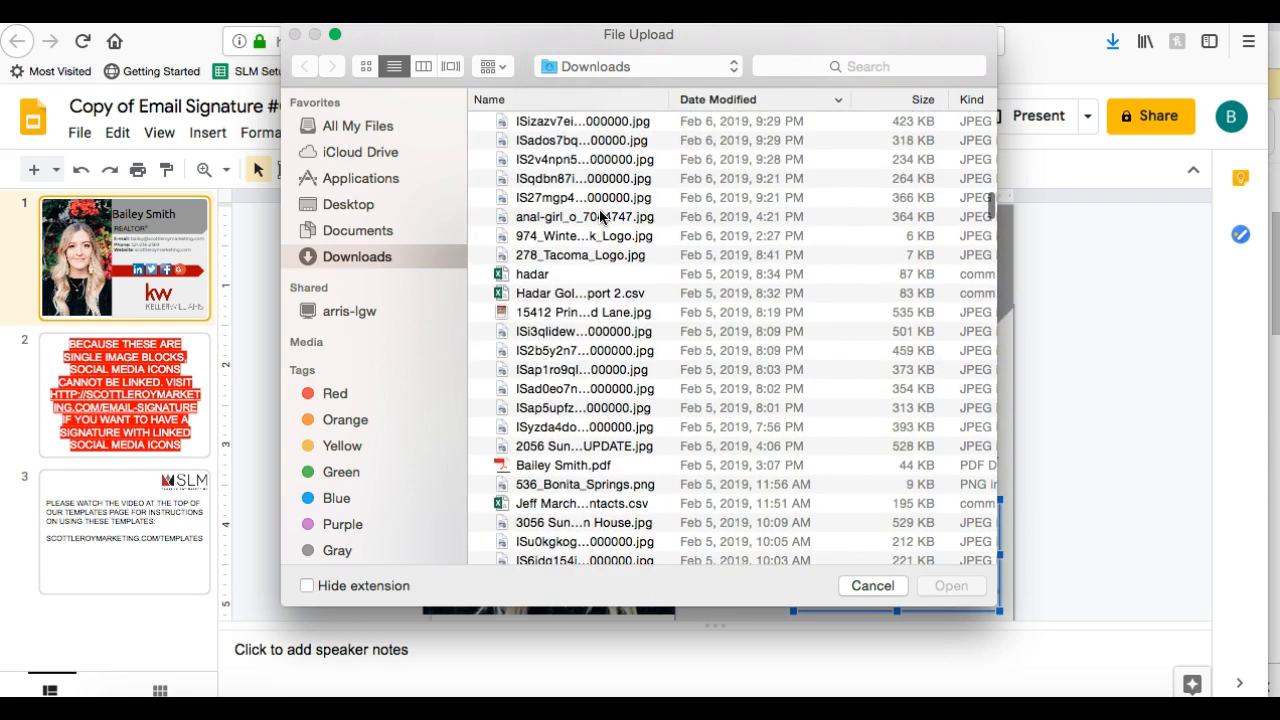
pyautogui.scroll(8, 600, 215)
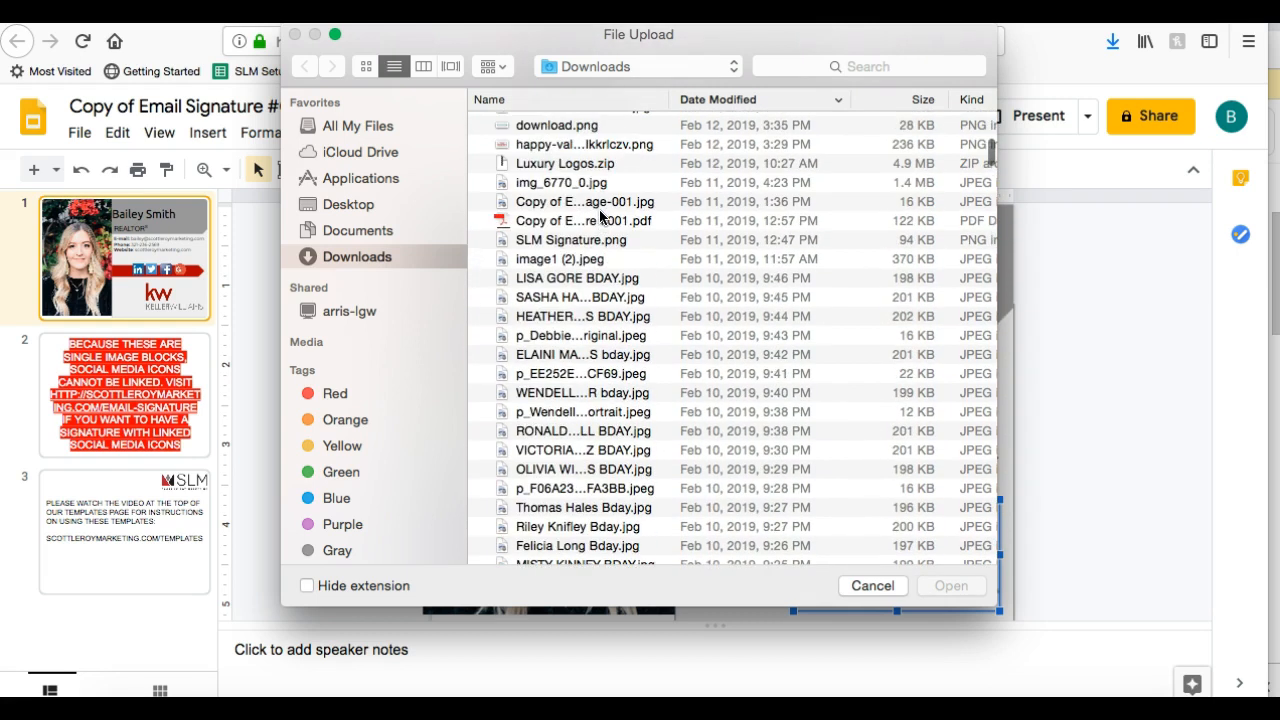
pyautogui.scroll(3, 600, 215)
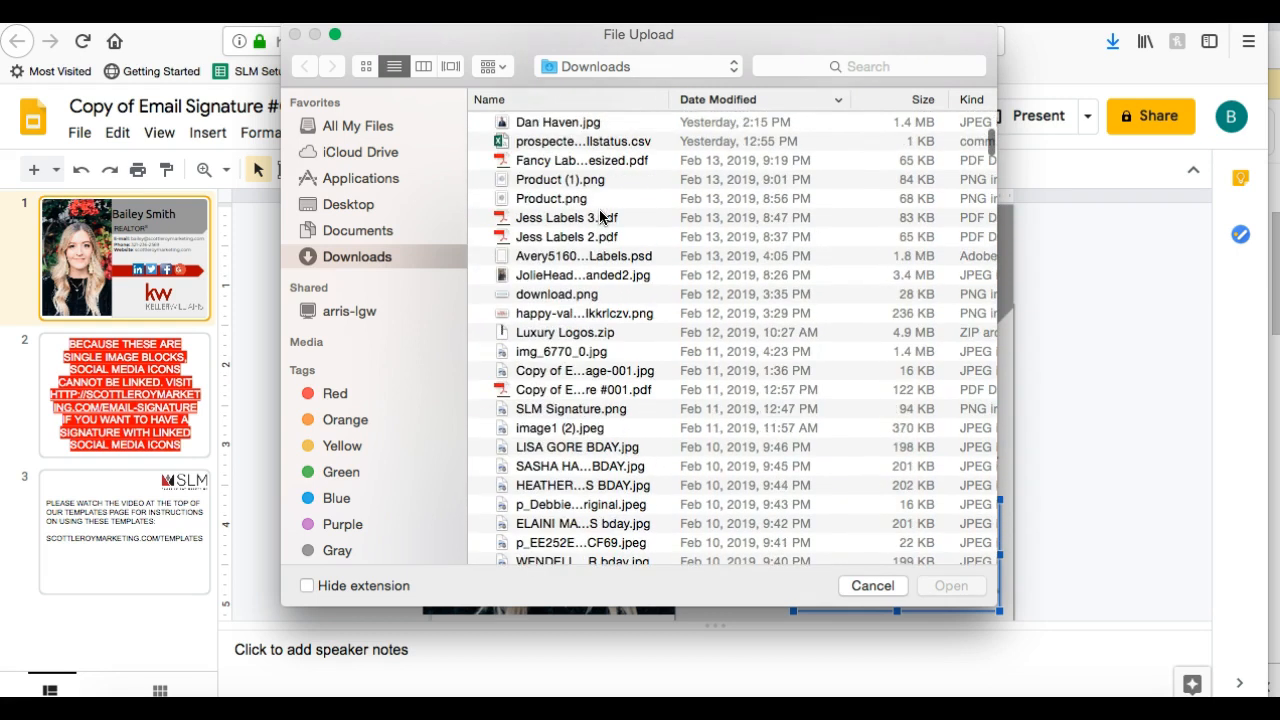
pyautogui.scroll(3, 547, 341)
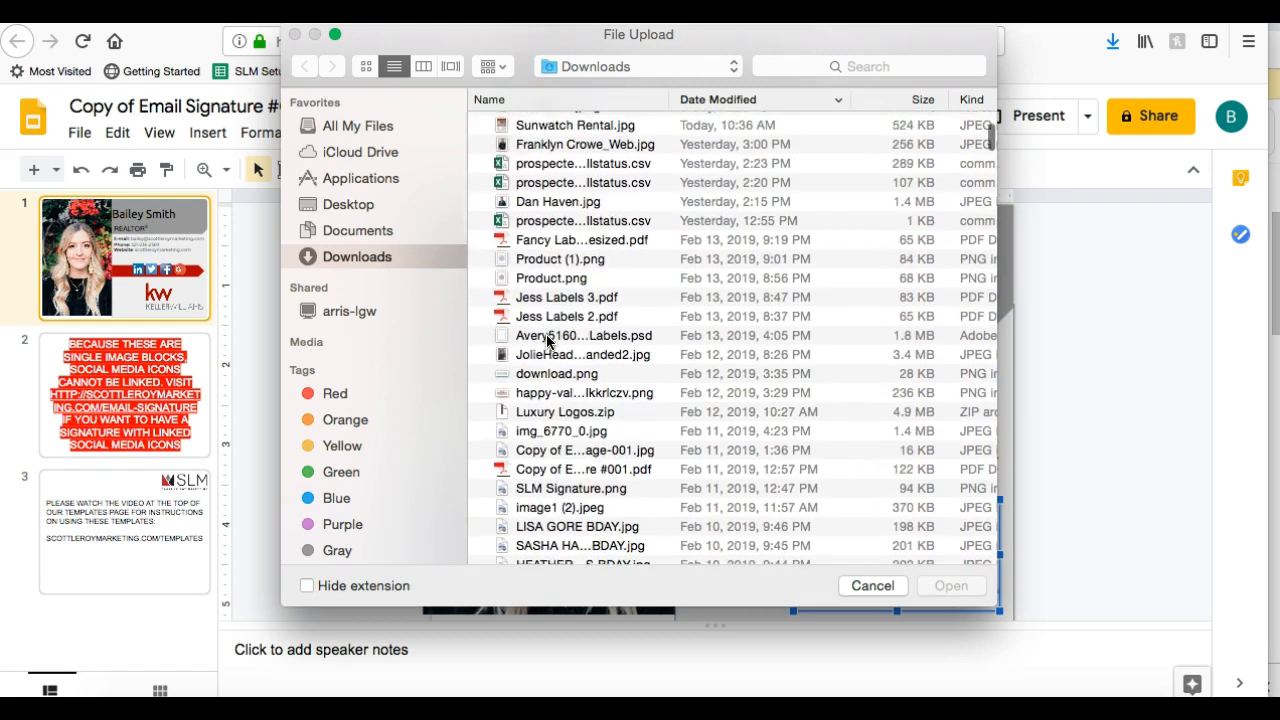
pyautogui.click(547, 434)
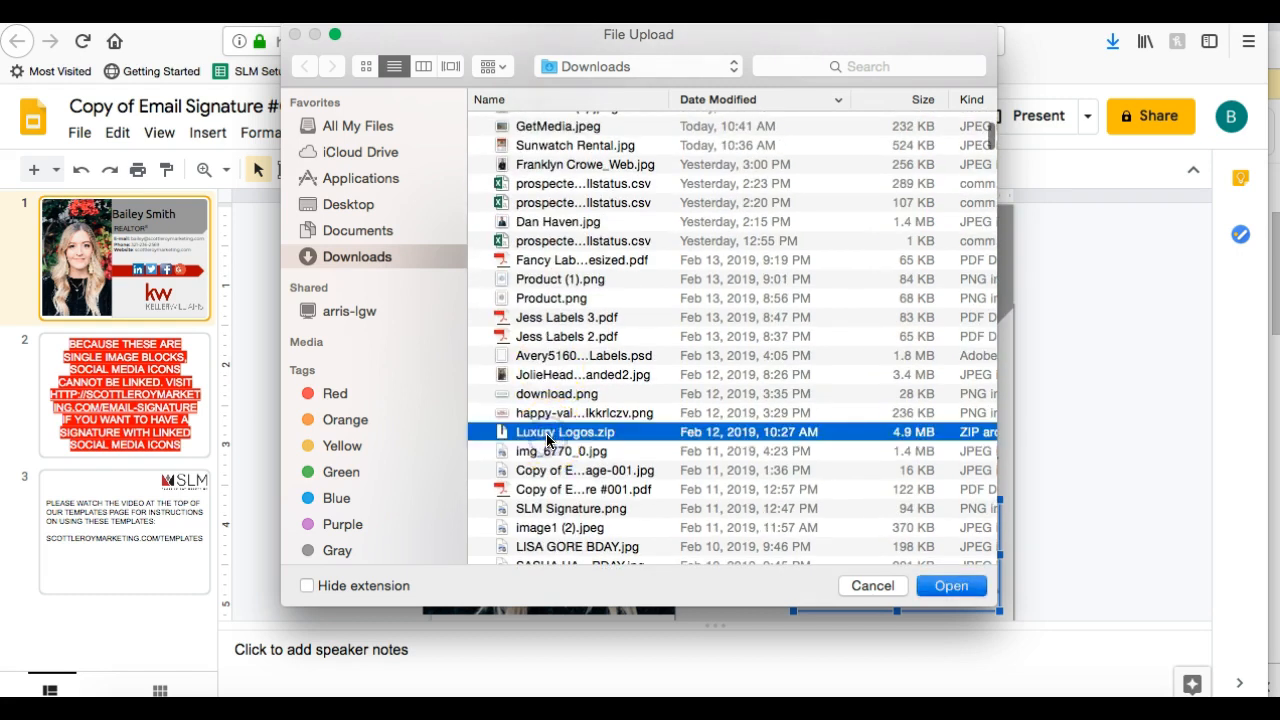
pyautogui.doubleClick(547, 434)
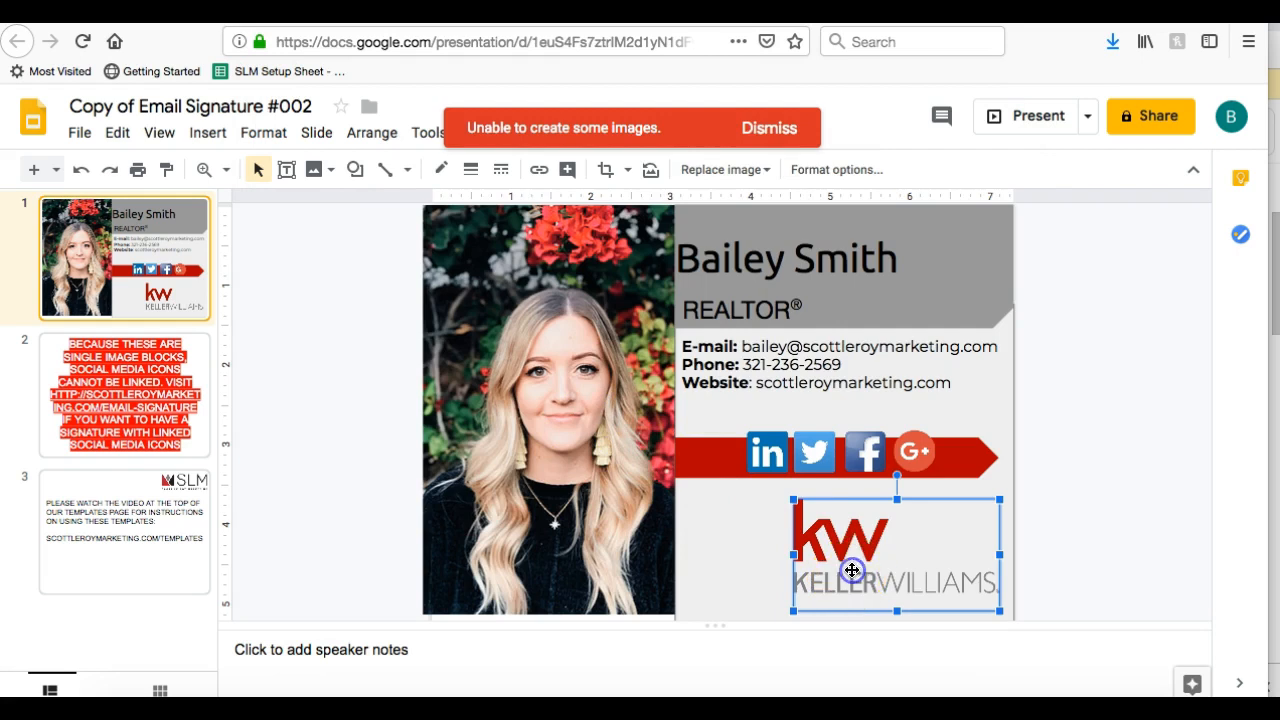
# Dismiss the image upload error and shift the KW logo slightly left
pyautogui.click(753, 124)
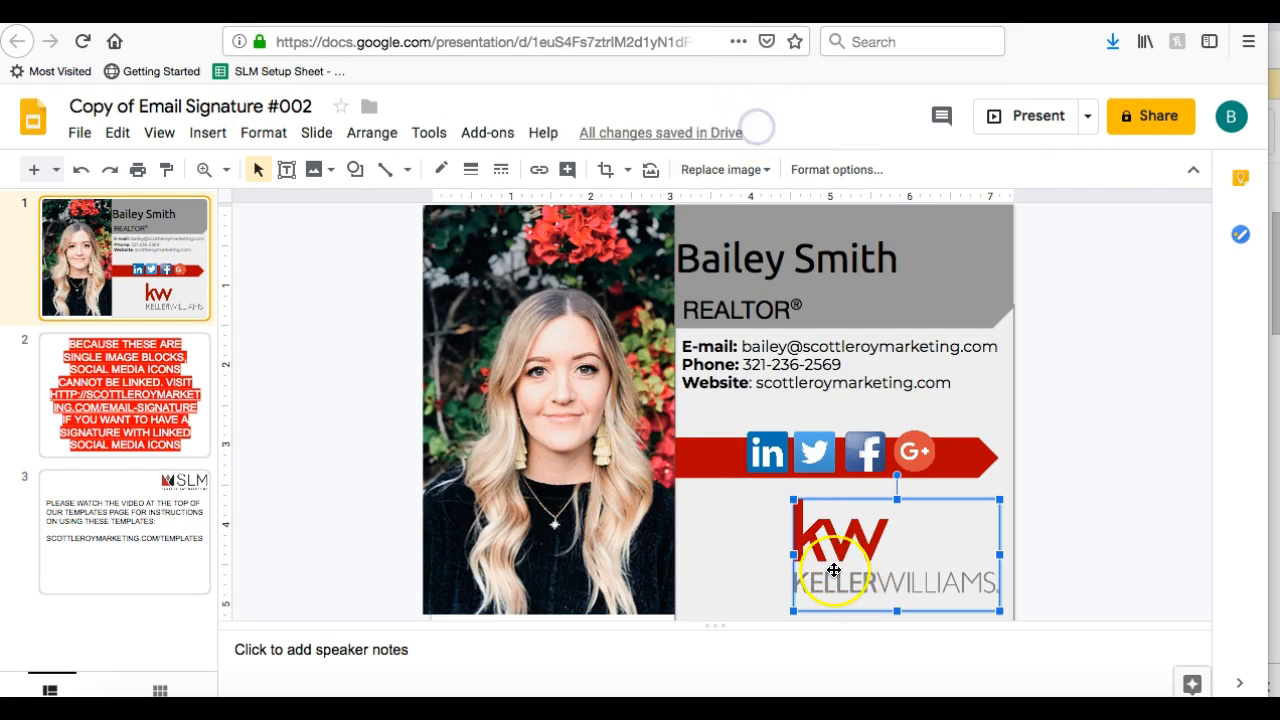
pyautogui.moveTo(853, 552); pyautogui.dragTo(808, 551)
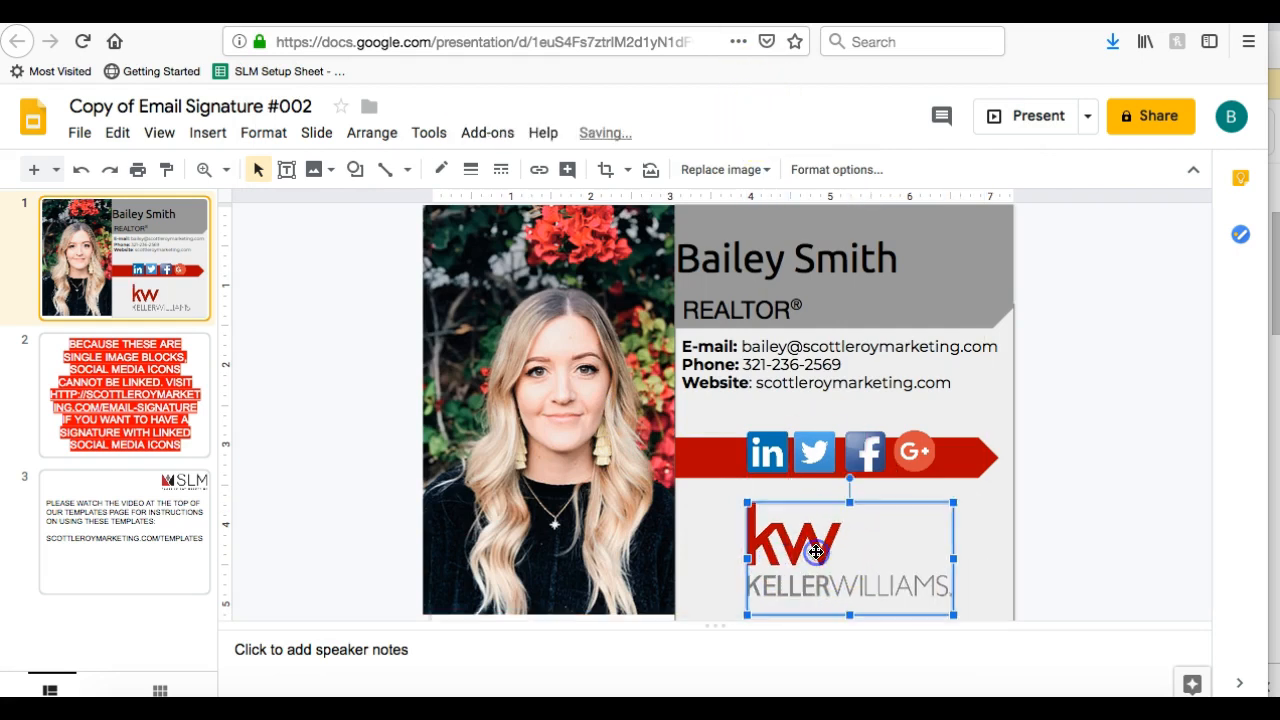
pyautogui.click(1101, 541)
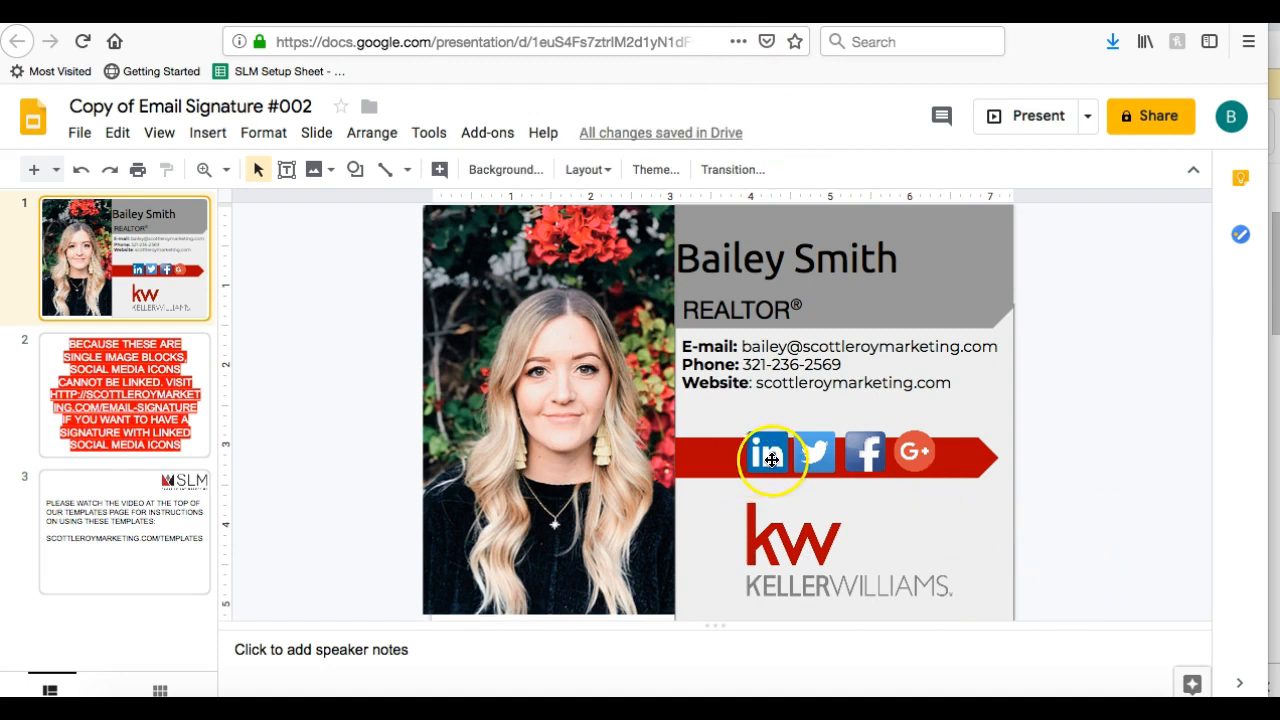
# Delete the LinkedIn, Twitter, Facebook and G+ icons from the red banner
pyautogui.click(771, 459)
pyautogui.click(909, 520)
pyautogui.click(1086, 500)
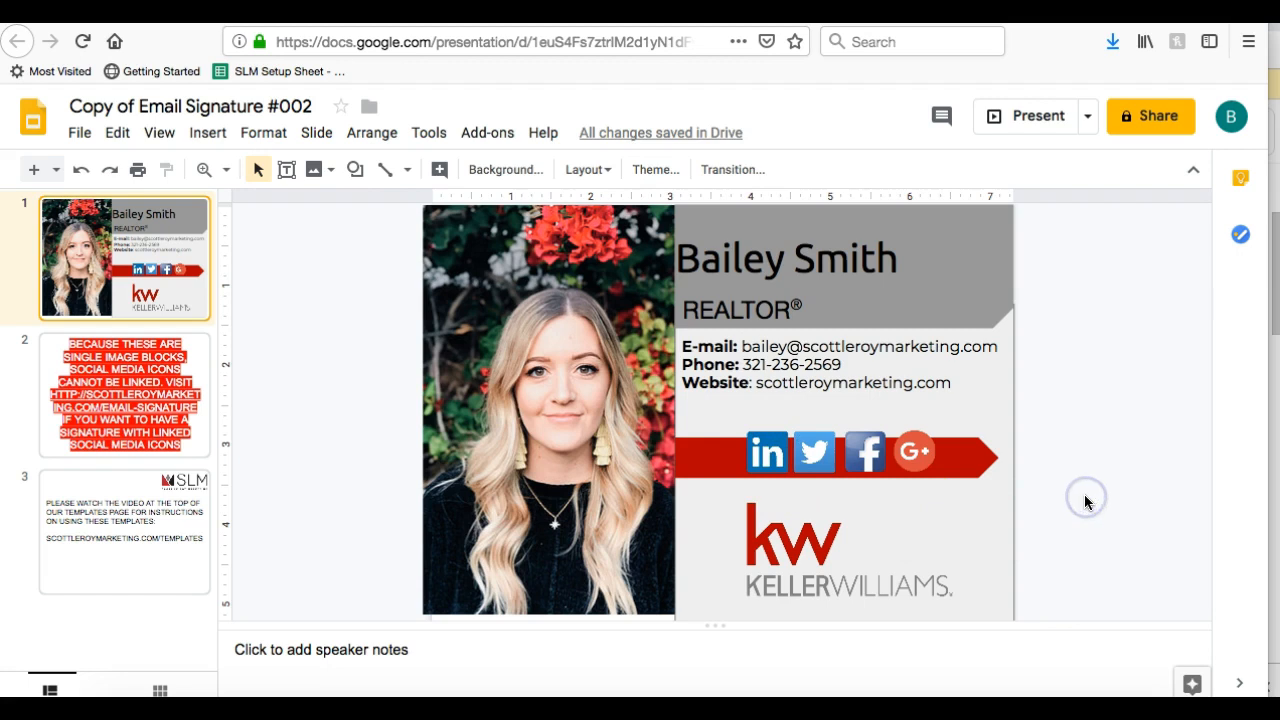
pyautogui.click(769, 451)
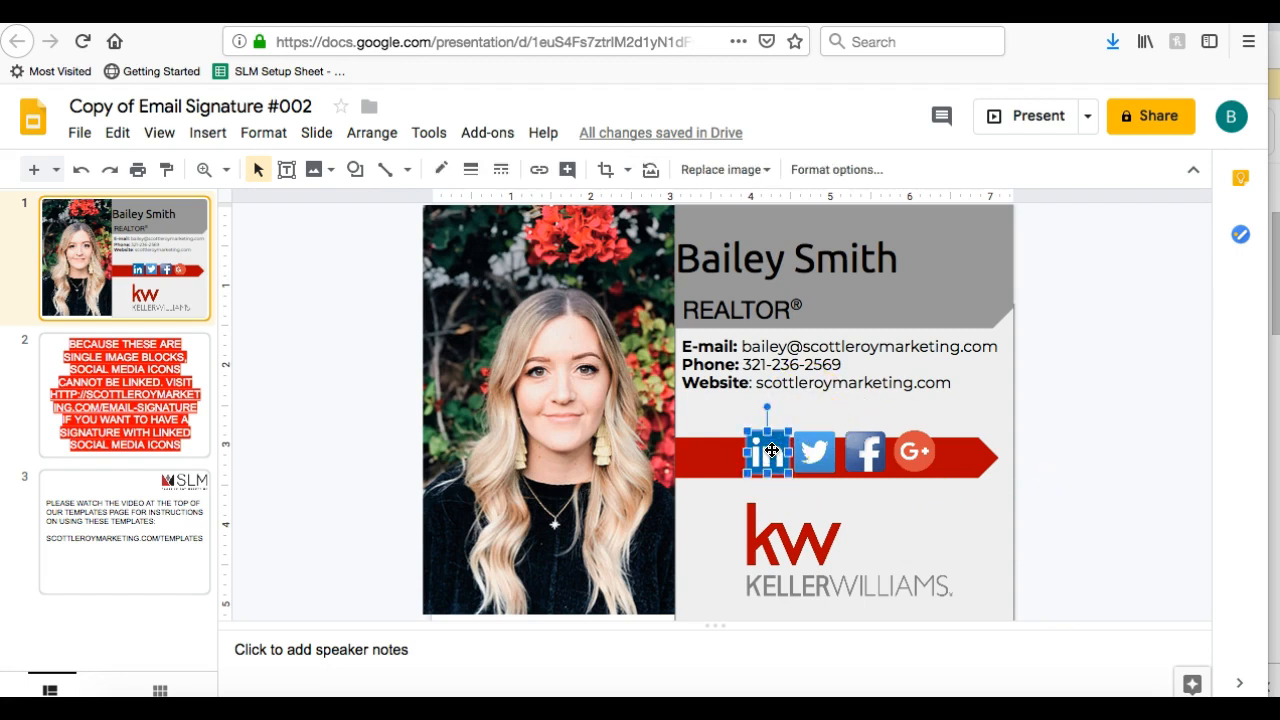
pyautogui.press('Delete')
pyautogui.click(814, 451)
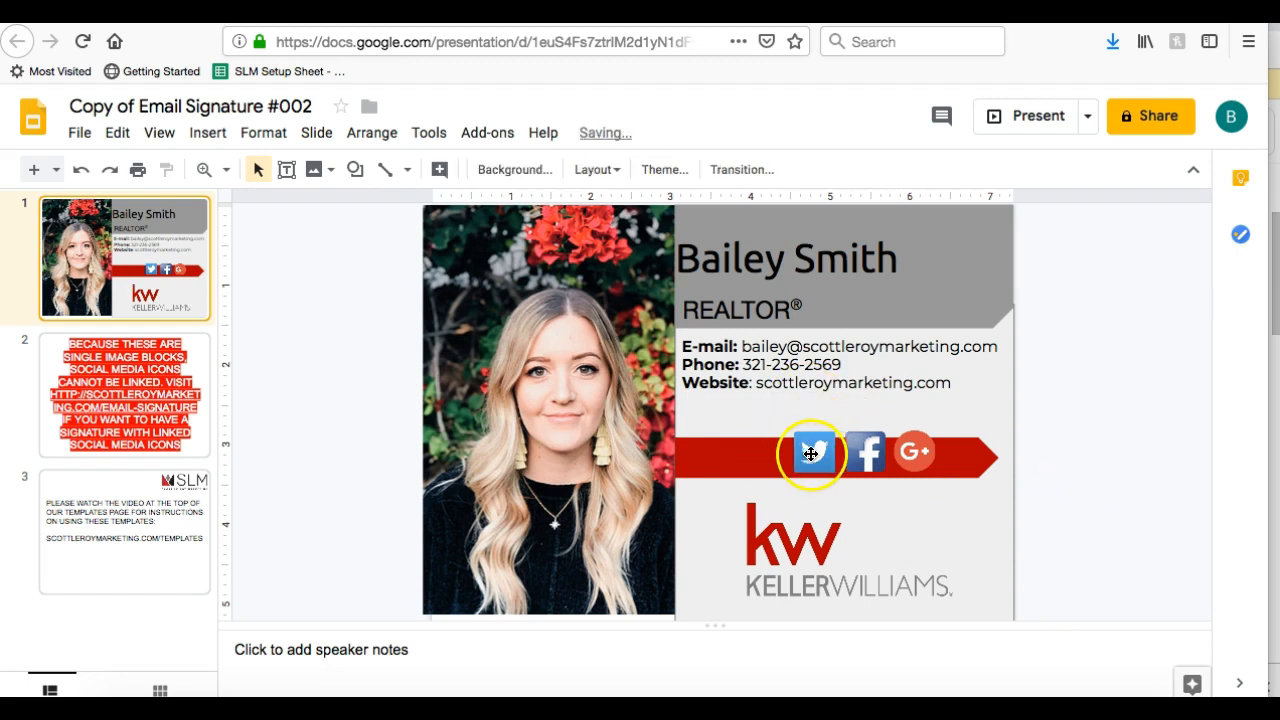
pyautogui.press('Delete')
pyautogui.click(870, 452)
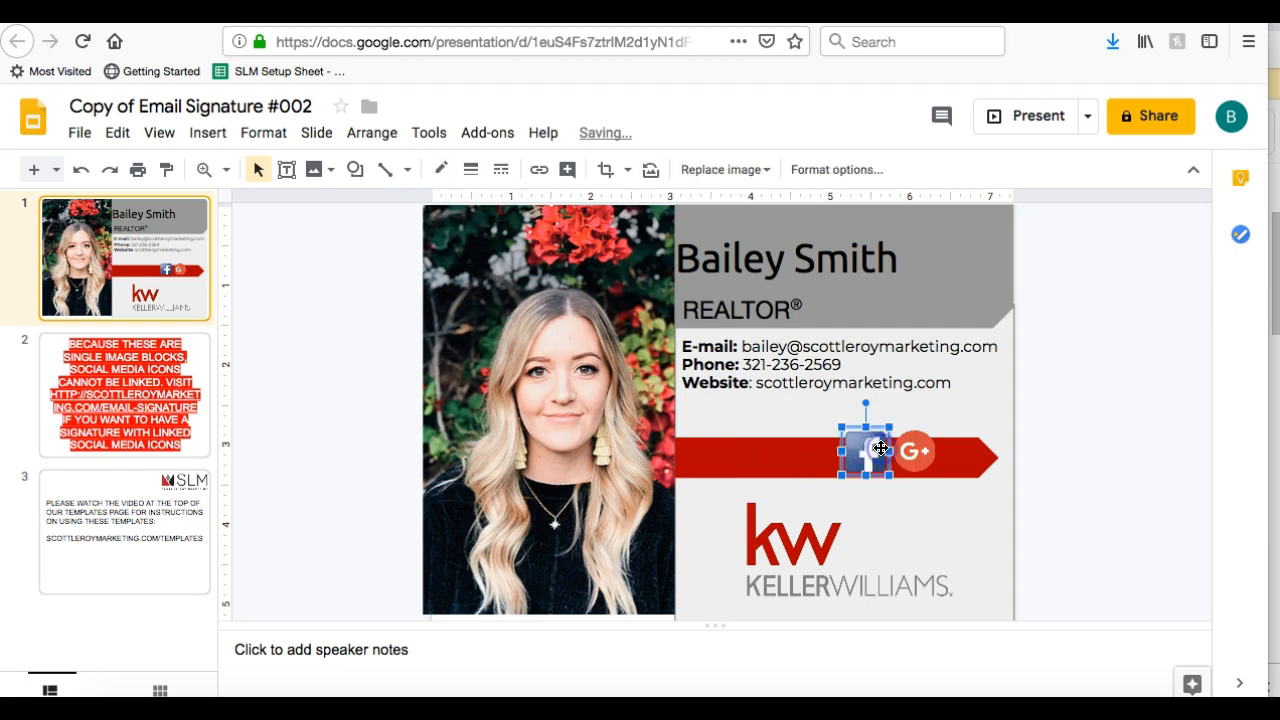
pyautogui.press('Delete')
pyautogui.click(914, 451)
pyautogui.press('Delete')
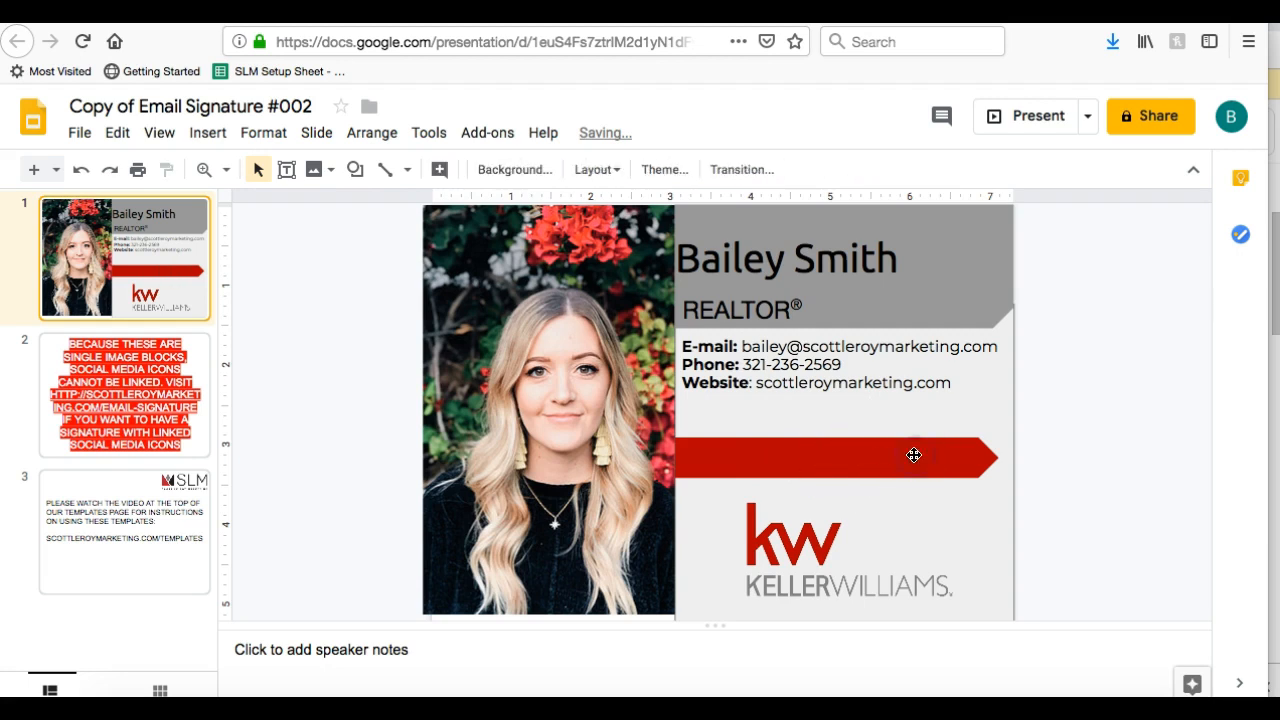
# Move the contact details text box down under REALTOR and select the red banner arrow
pyautogui.click(789, 383)
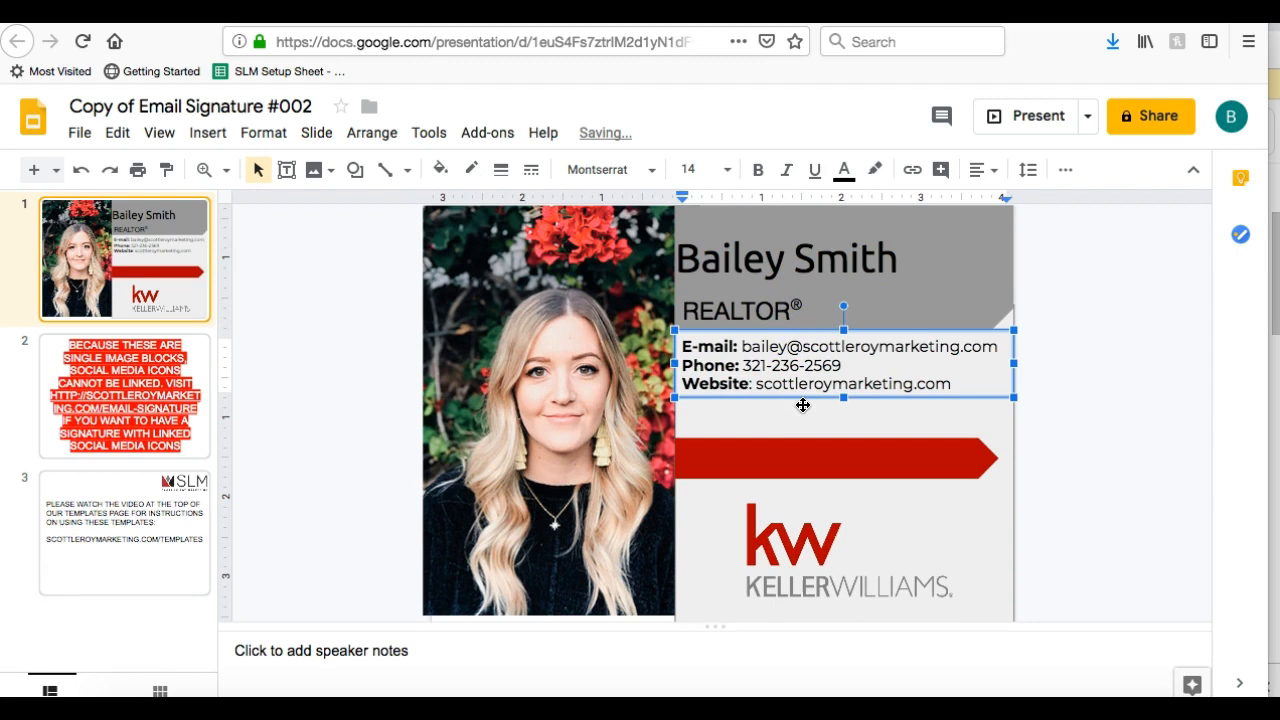
pyautogui.moveTo(802, 401); pyautogui.dragTo(800, 420)
pyautogui.click(1074, 397)
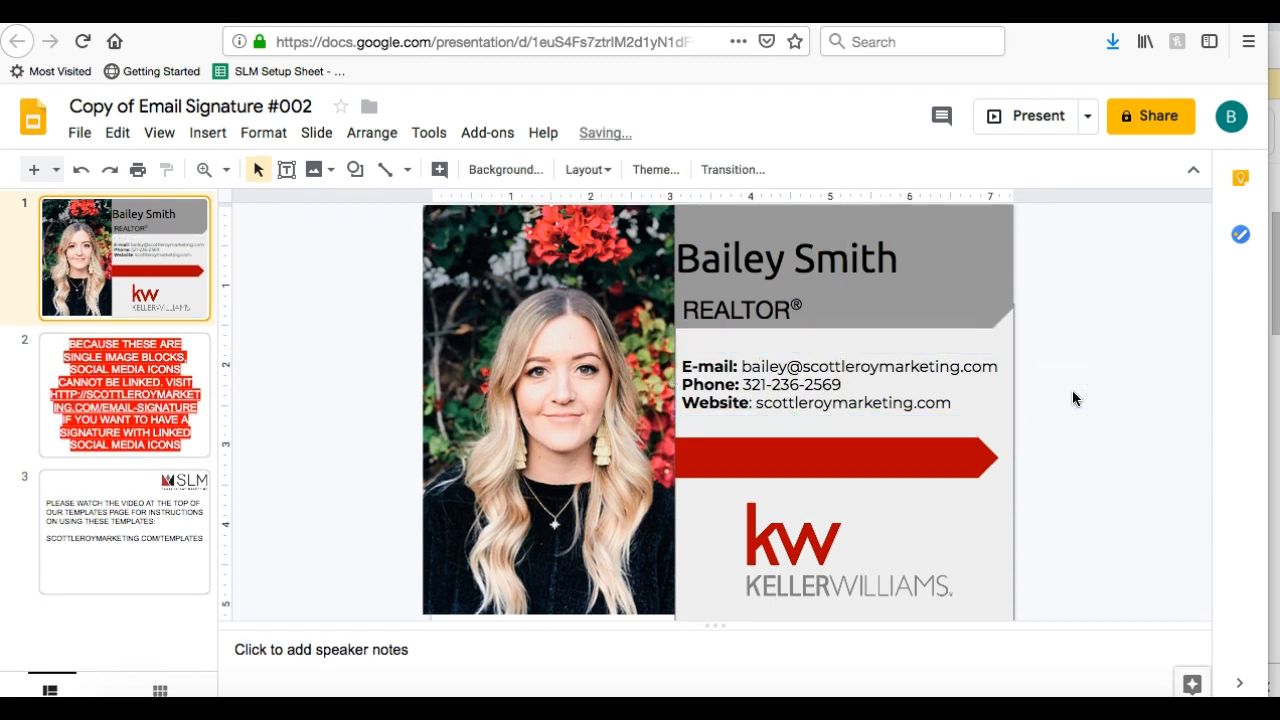
pyautogui.click(871, 463)
pyautogui.click(848, 470)
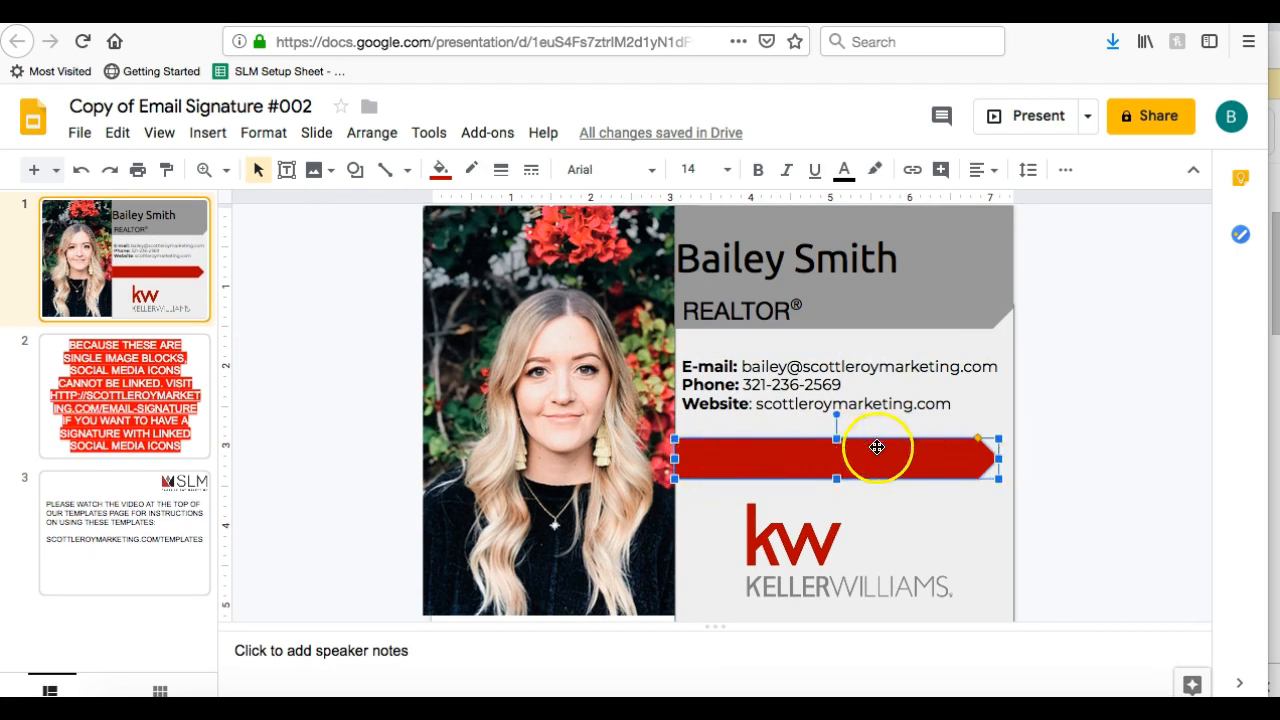
# Fill the banner arrow with the teal theme colour instead of red
pyautogui.click(440, 170)
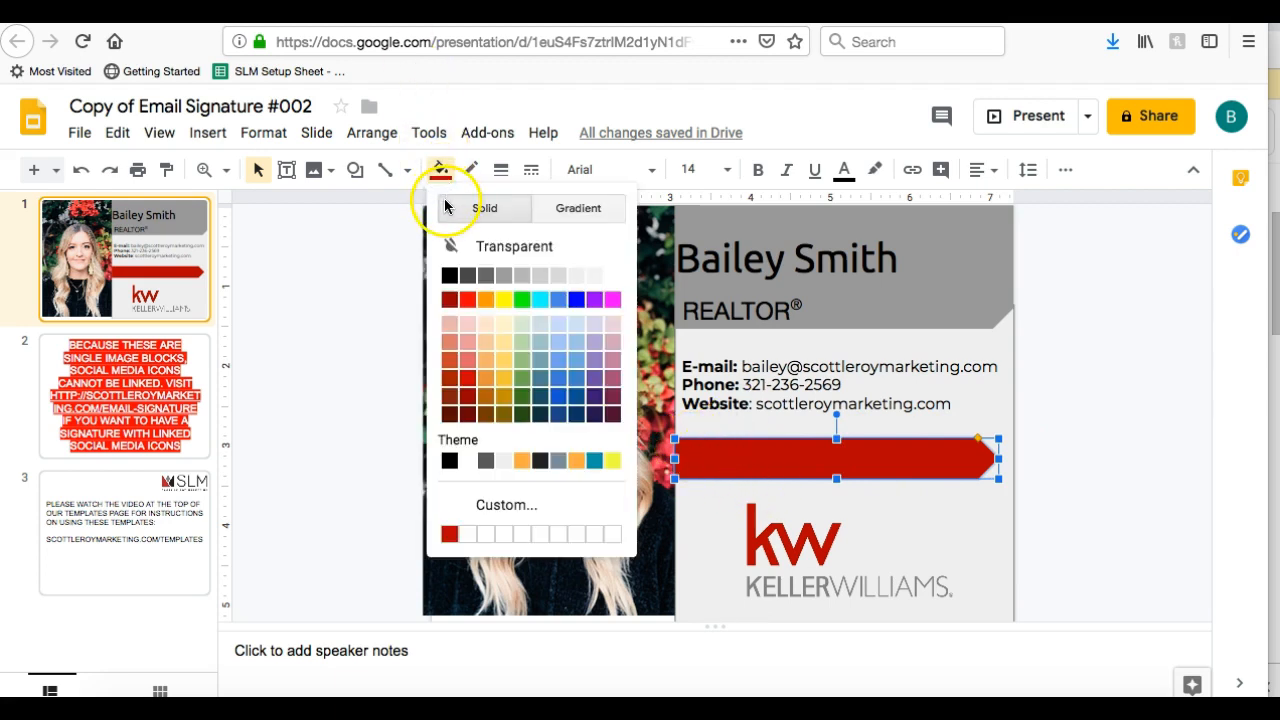
pyautogui.click(595, 460)
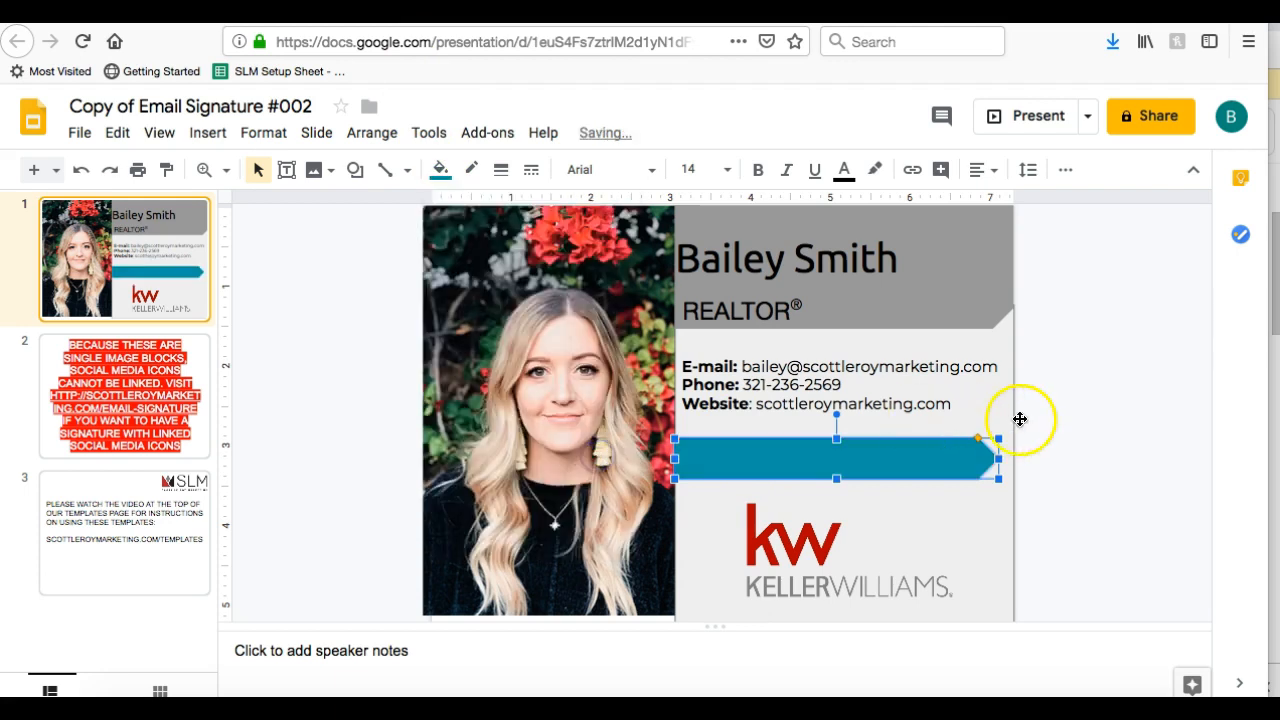
pyautogui.click(1065, 433)
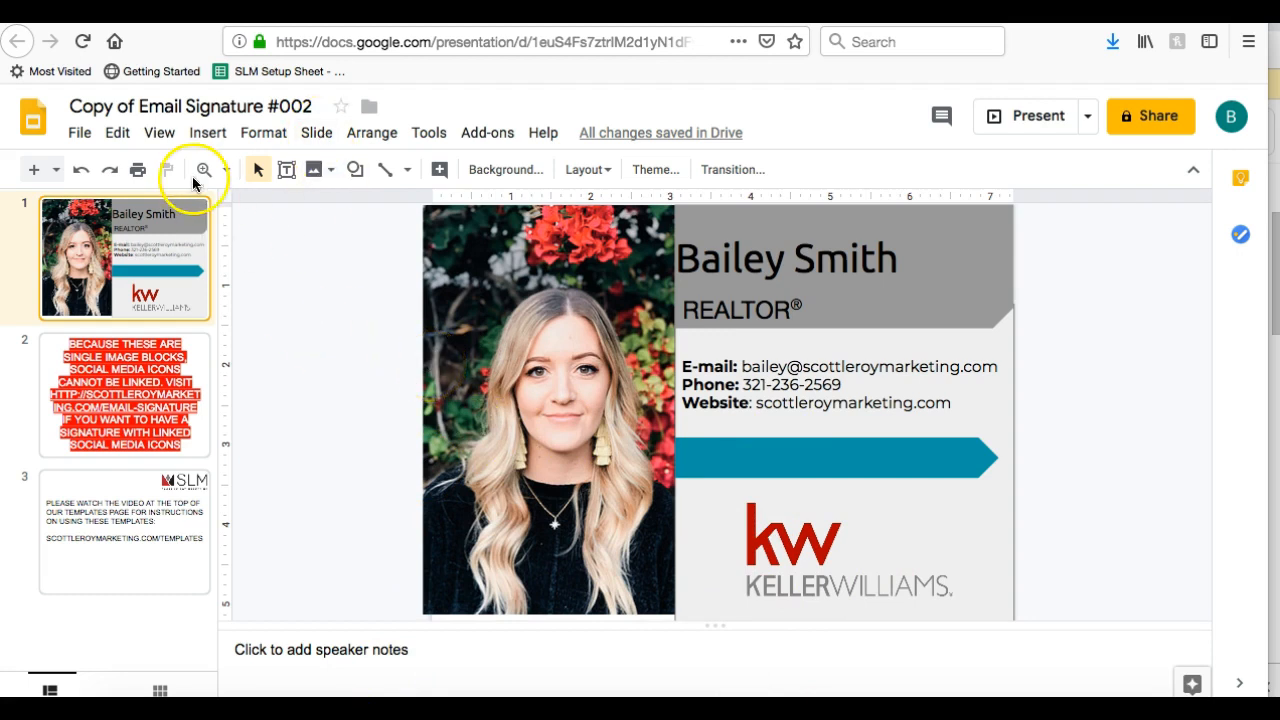
# Download the signature slide as a PDF Document (.pdf)
pyautogui.click(86, 138)
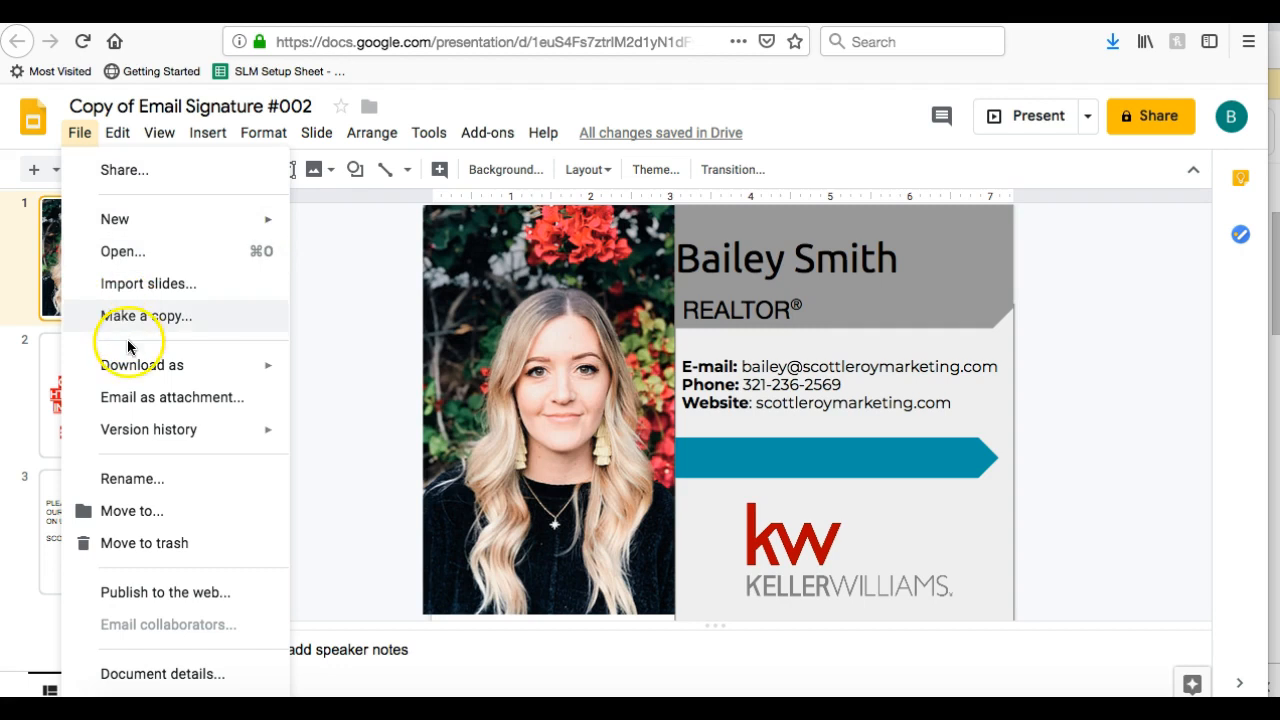
pyautogui.moveTo(128, 366)
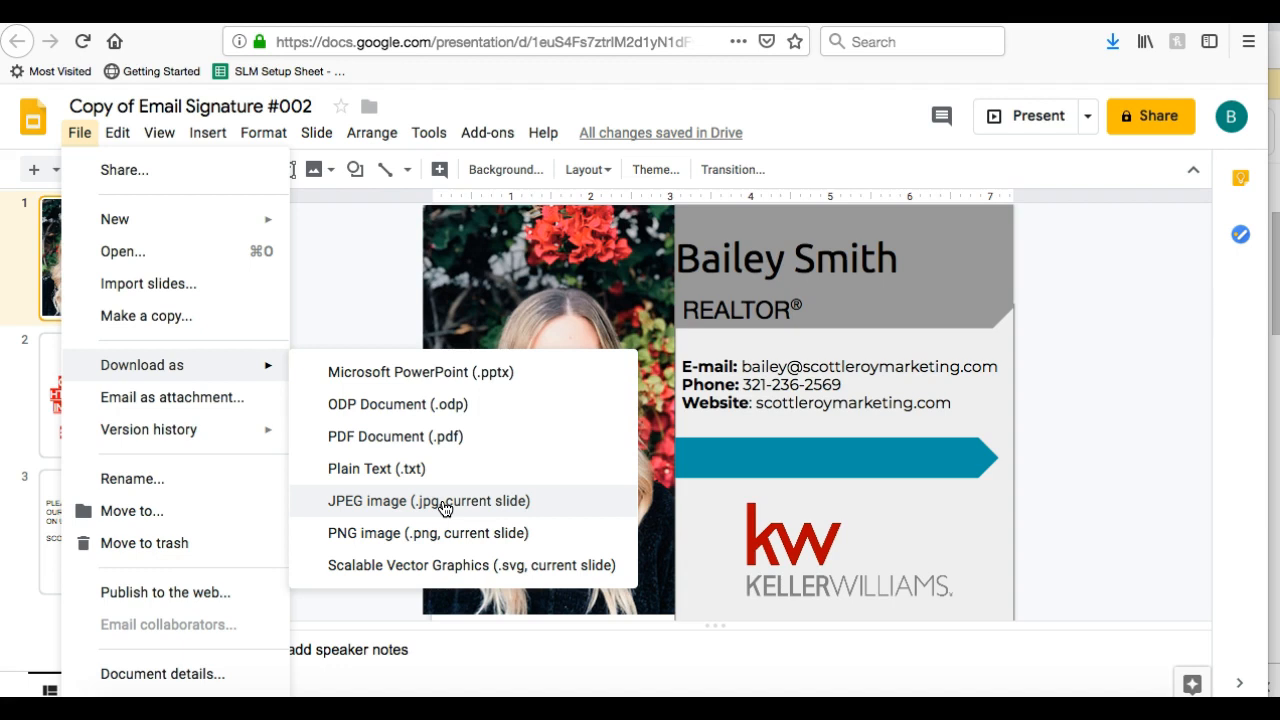
pyautogui.click(435, 437)
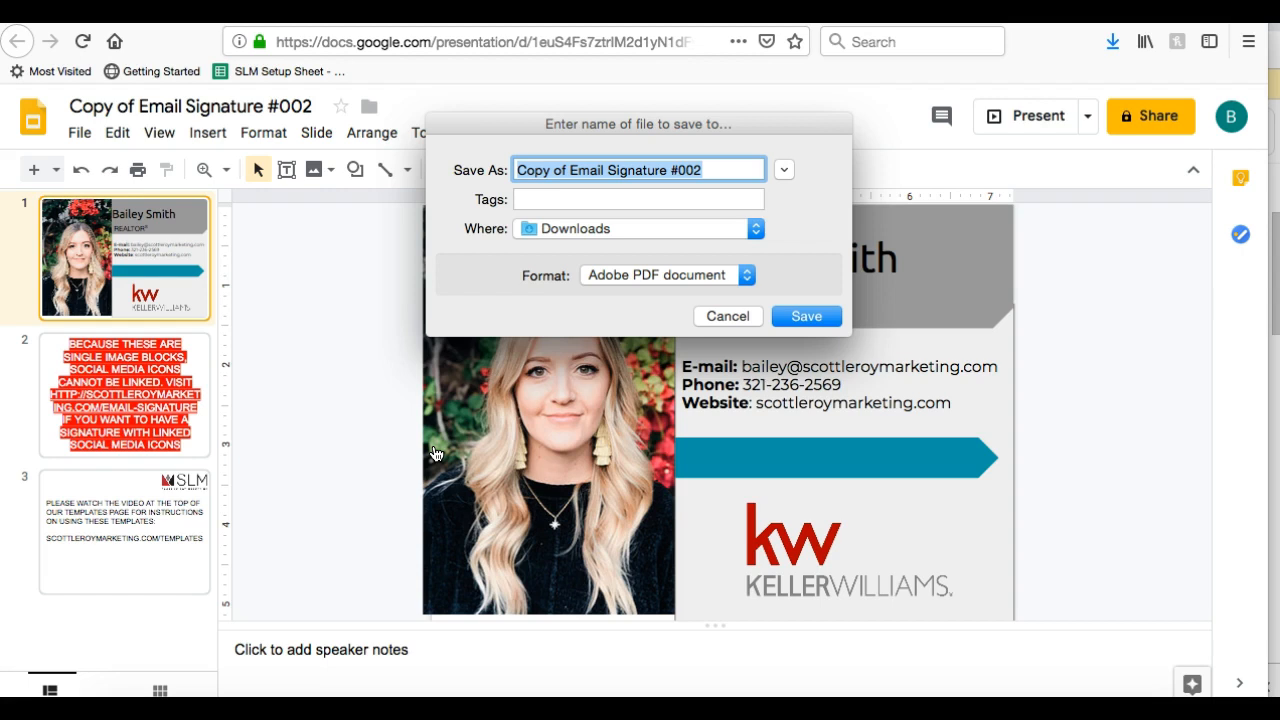
# Give the PDF a new file name and save it into Downloads
pyautogui.write('Bailey Updated Signature')
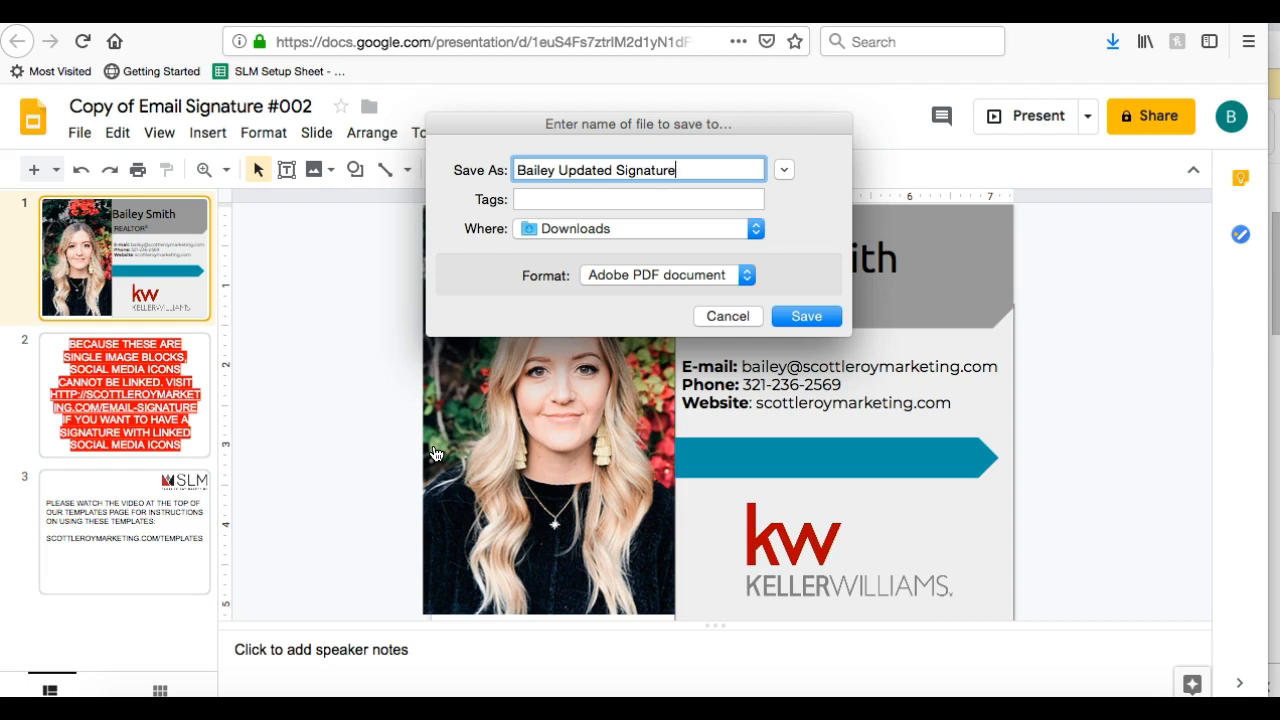
pyautogui.click(805, 320)
pyautogui.click(808, 316)
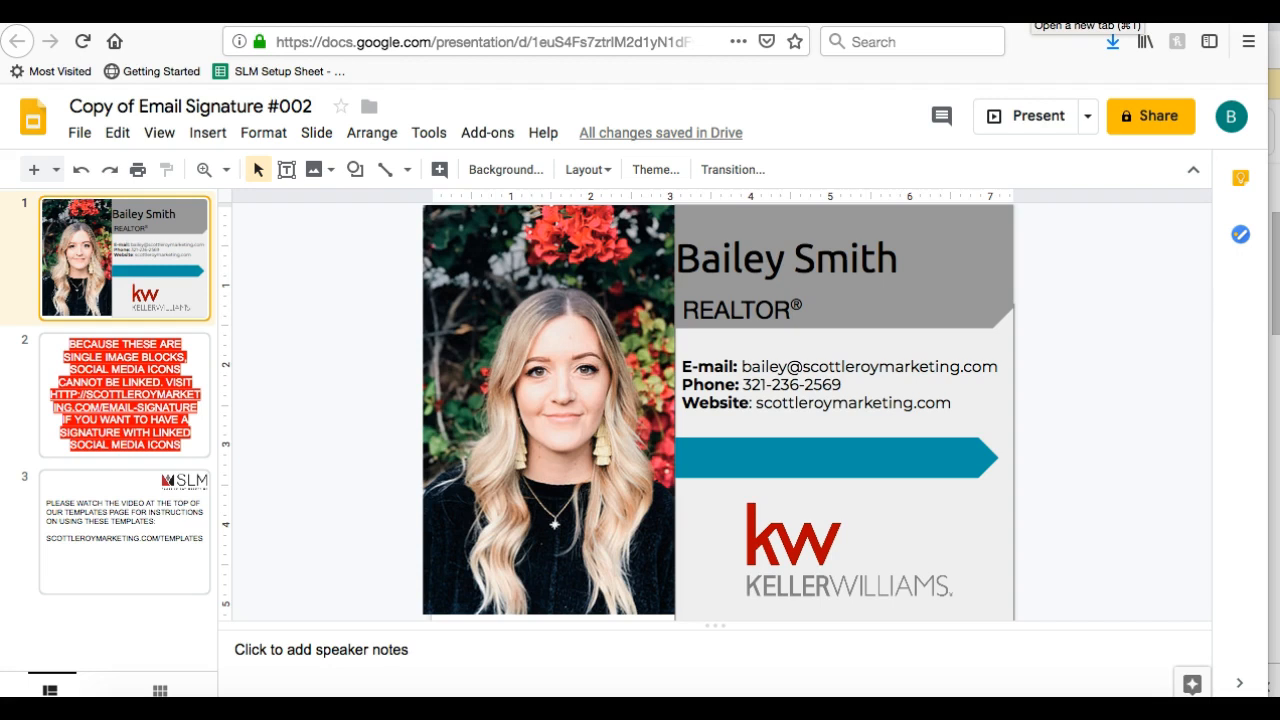
# Open pdf2jpg.net in a new browser tab
pyautogui.press('super+t')
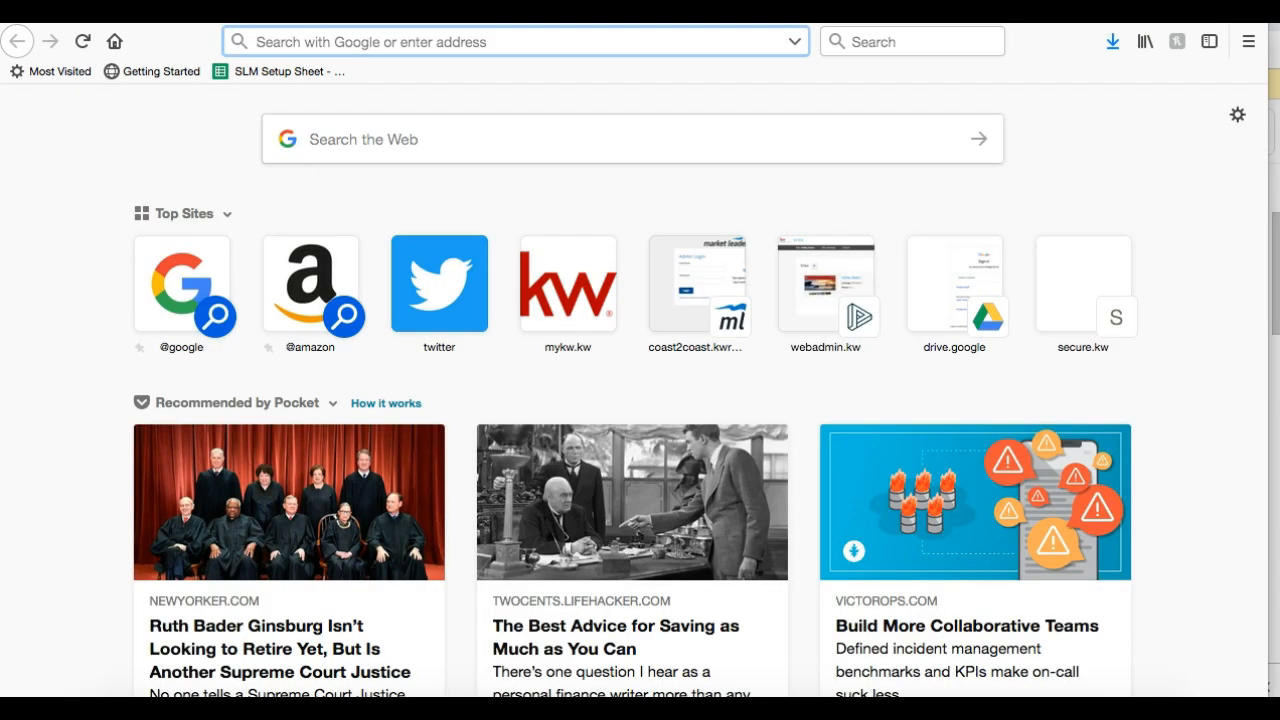
pyautogui.write('pdf2jpg.net')
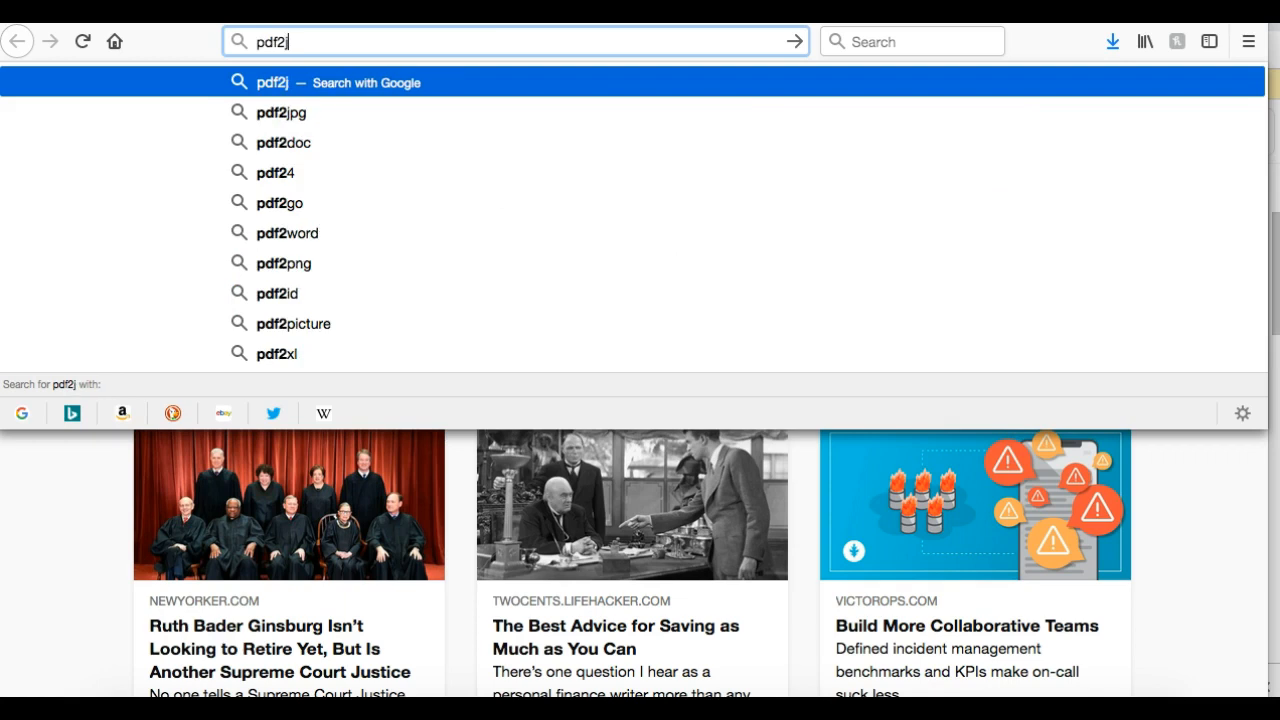
pyautogui.press('Return')
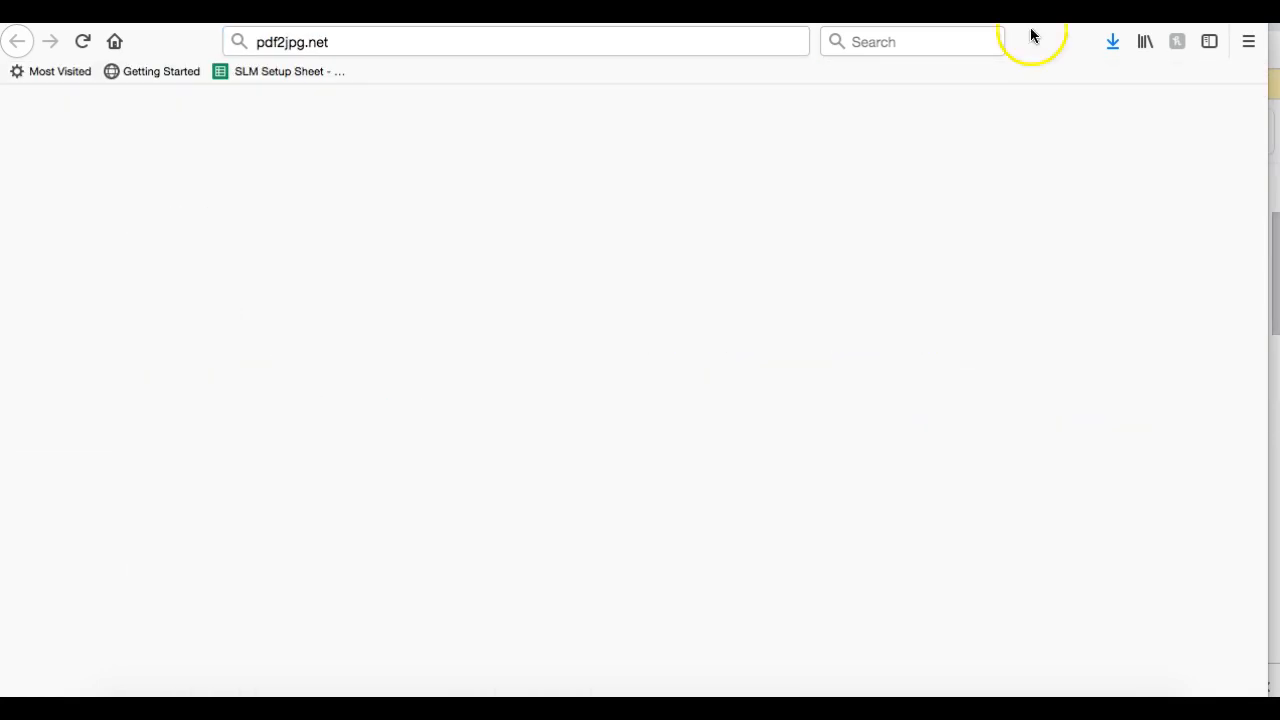
# Paste the pdf2jpg.net link to everyone in the join.me meeting chat, then close the chat
pyautogui.click(513, 42)
pyautogui.press('super+c')
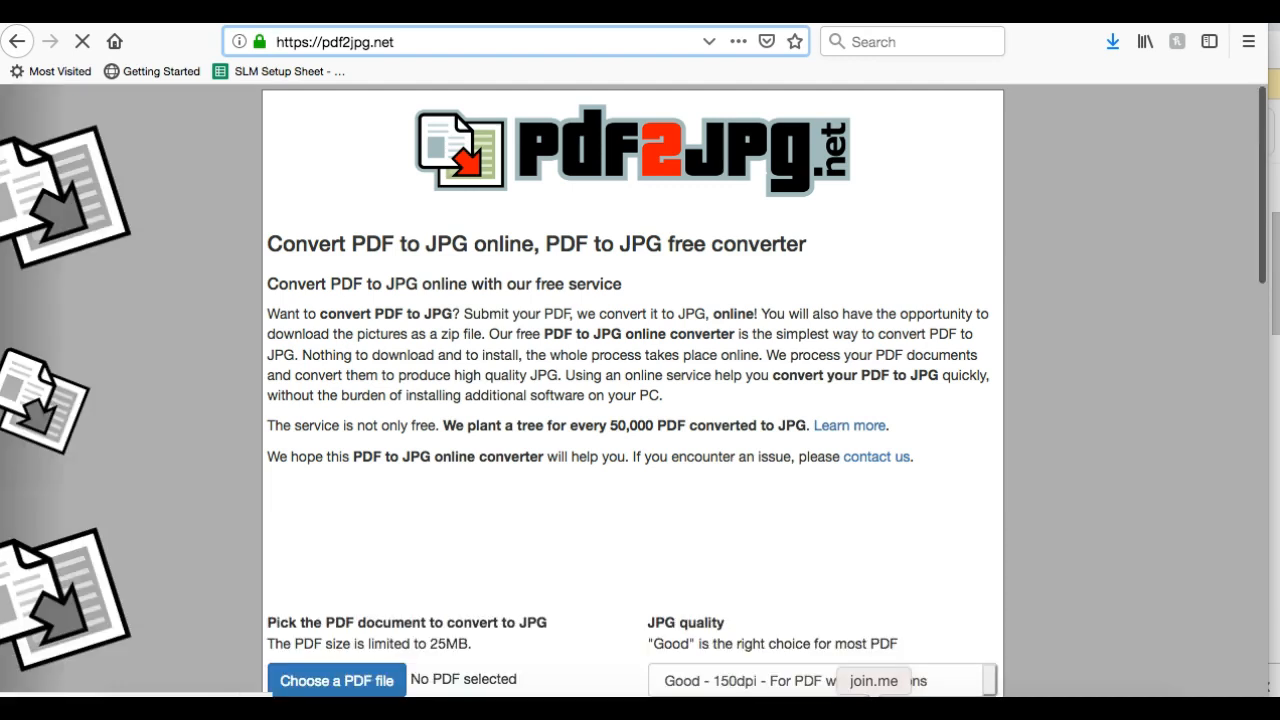
pyautogui.click(876, 706)
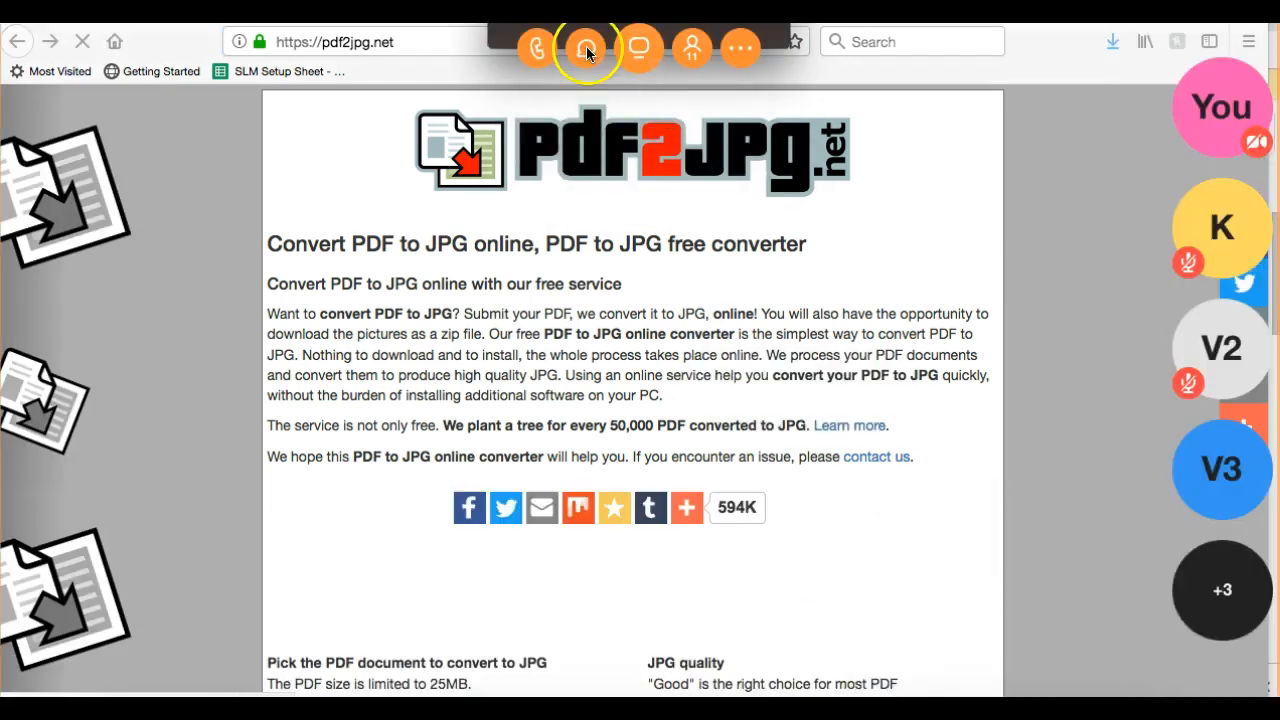
pyautogui.click(586, 48)
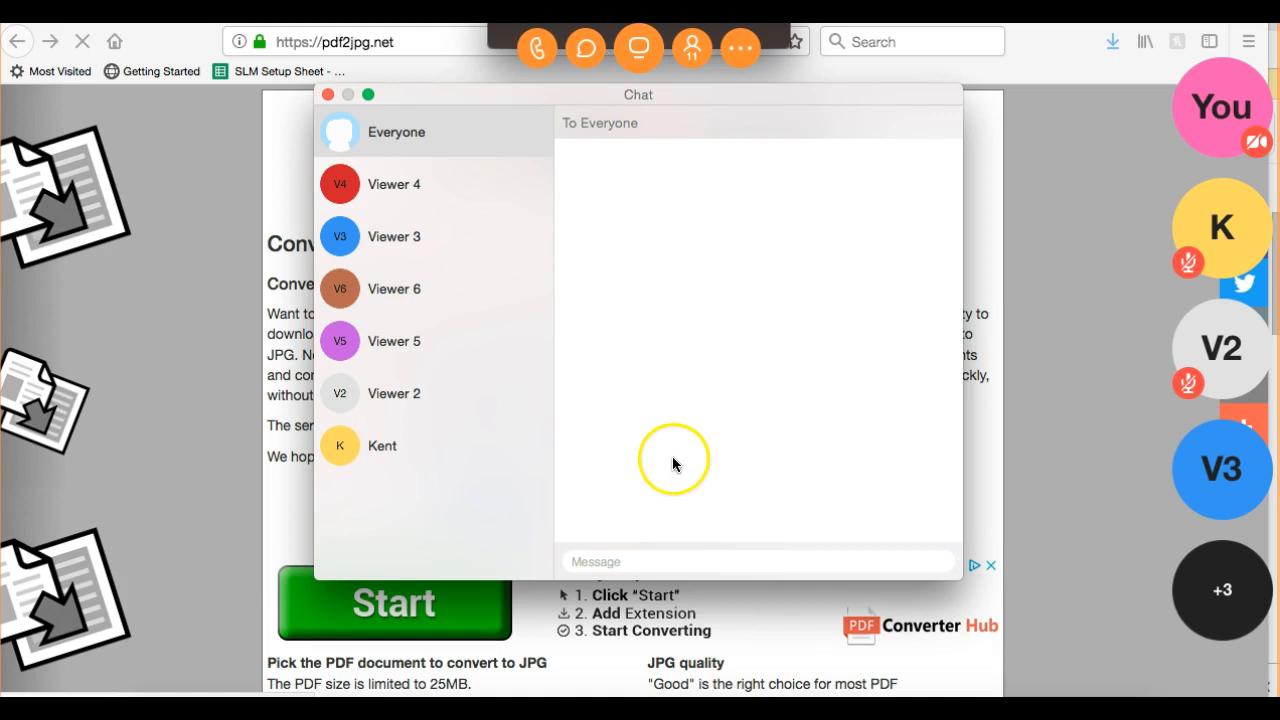
pyautogui.click(617, 560)
pyautogui.press('super+v')
pyautogui.press('Return')
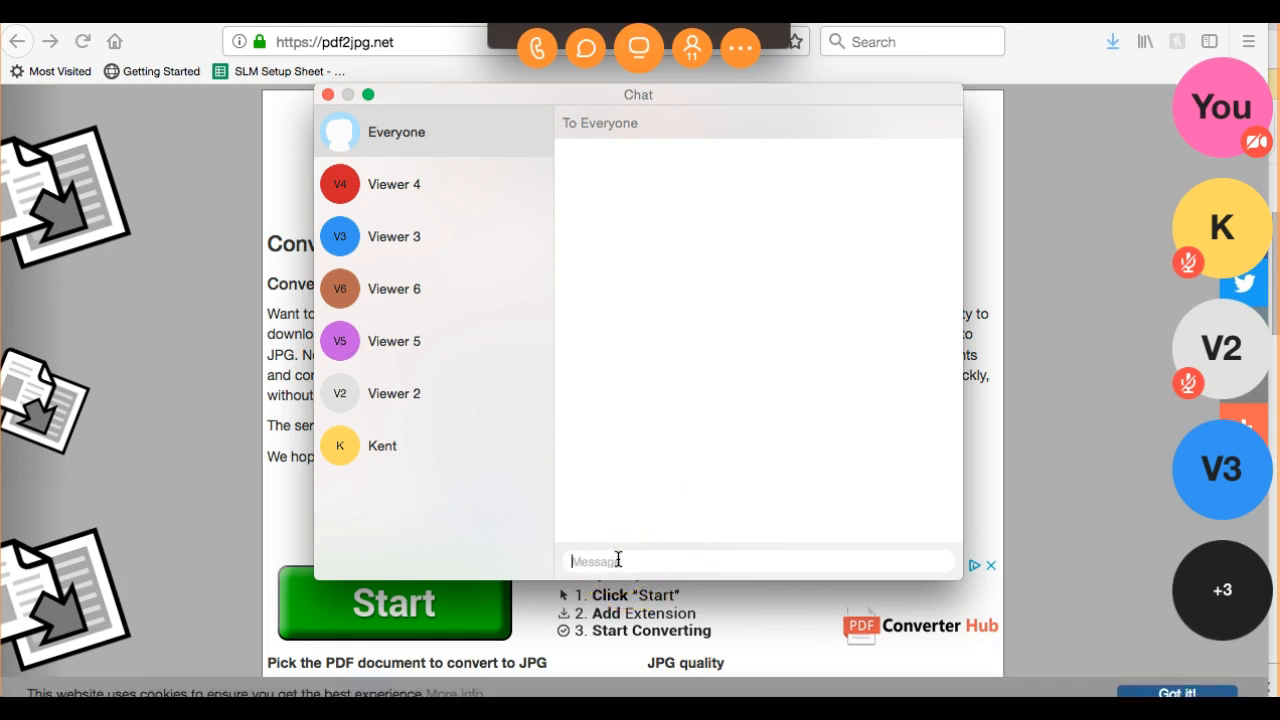
pyautogui.click(327, 94)
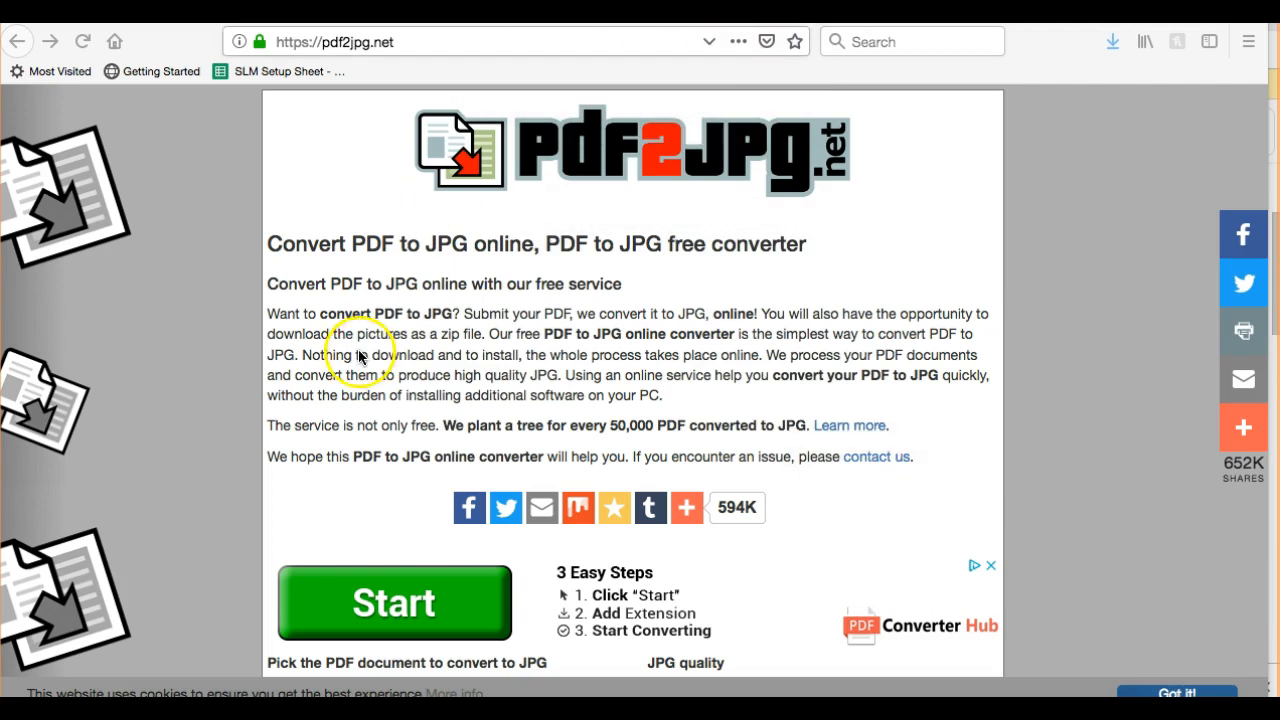
# Scroll the converter page down to the 'Choose a PDF file' upload form
pyautogui.click(165, 328)
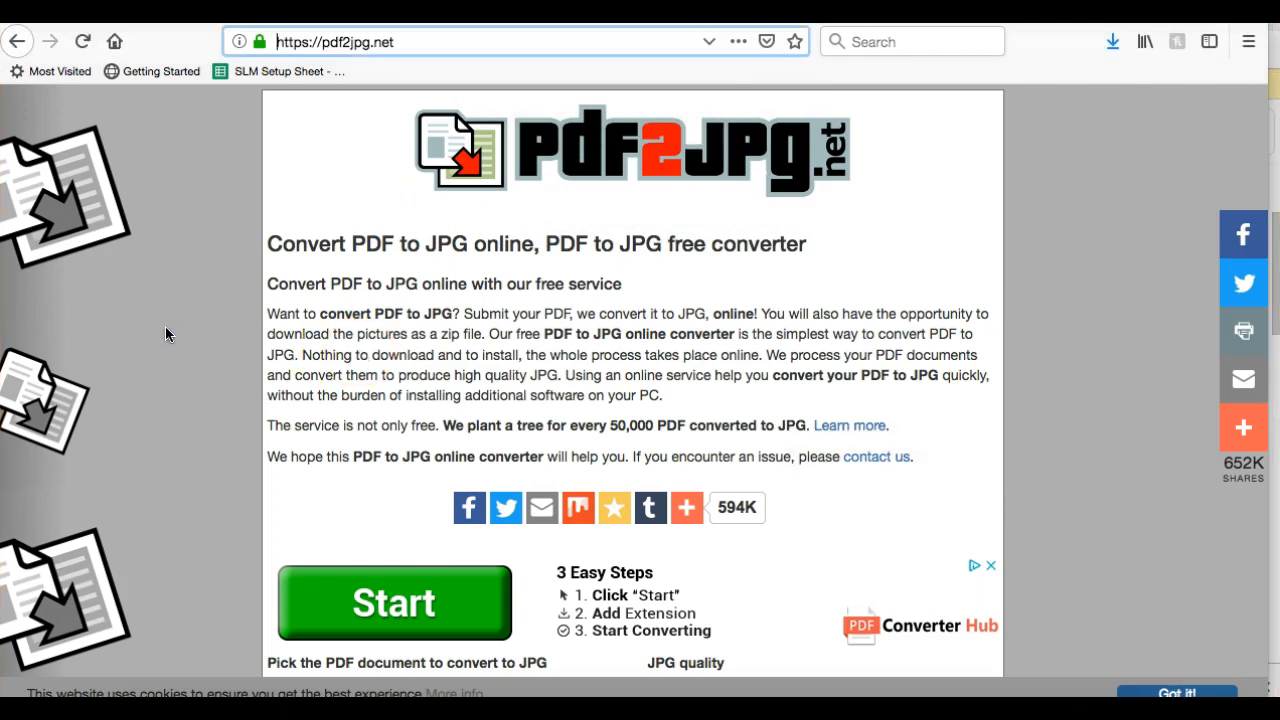
pyautogui.scroll(-3, 678, 350)
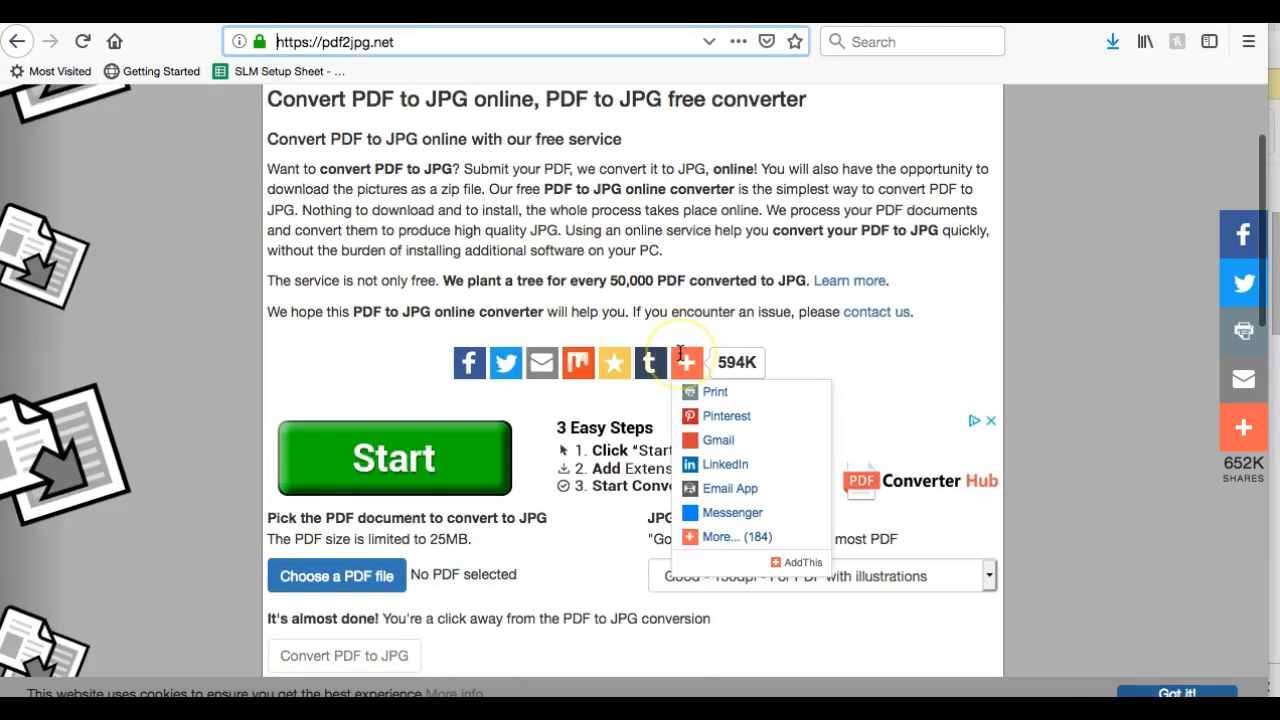
pyautogui.scroll(-1, 682, 356)
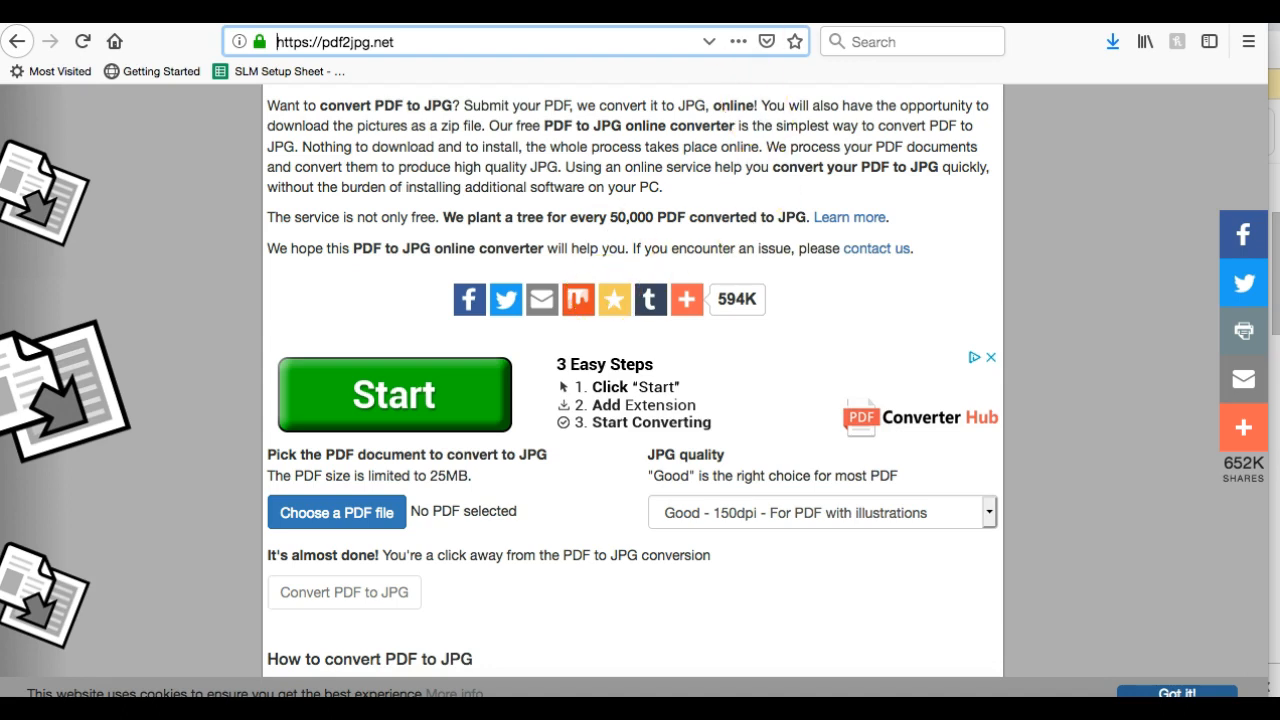
pyautogui.scroll(-3, 515, 272)
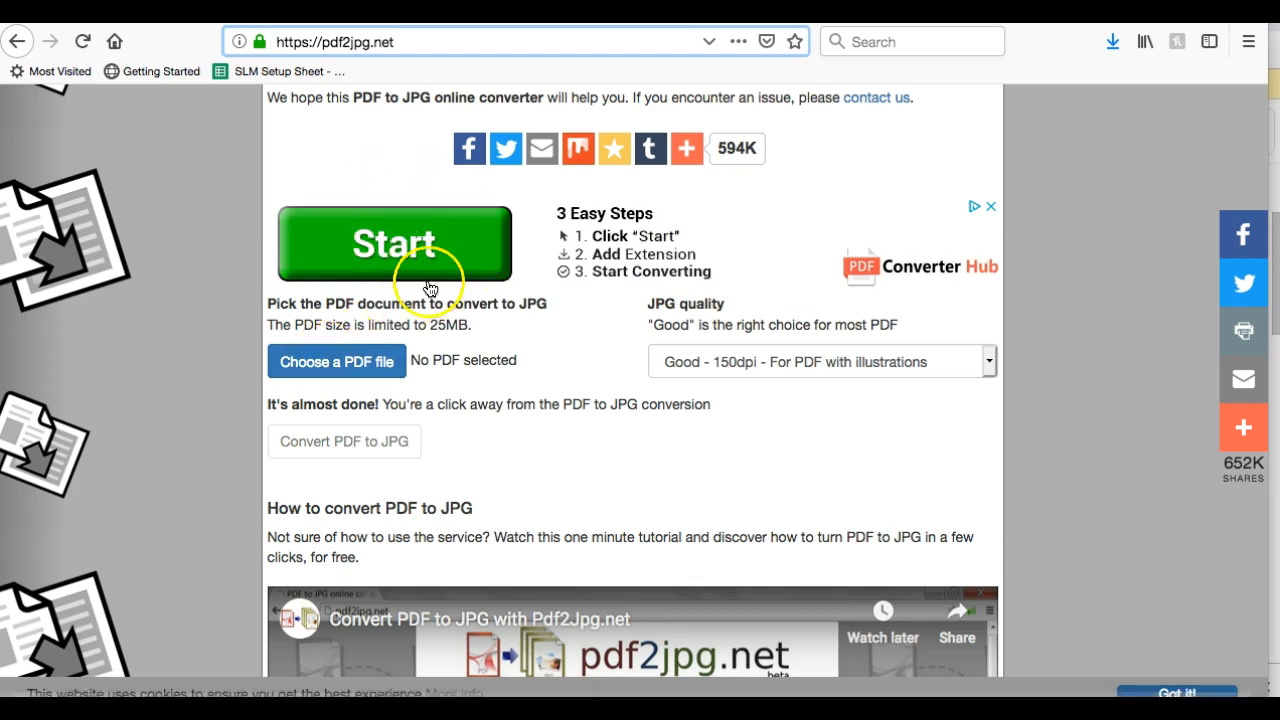
# Upload the signature PDF from Downloads and convert it to JPG at Excellent - 300dpi
pyautogui.click(363, 374)
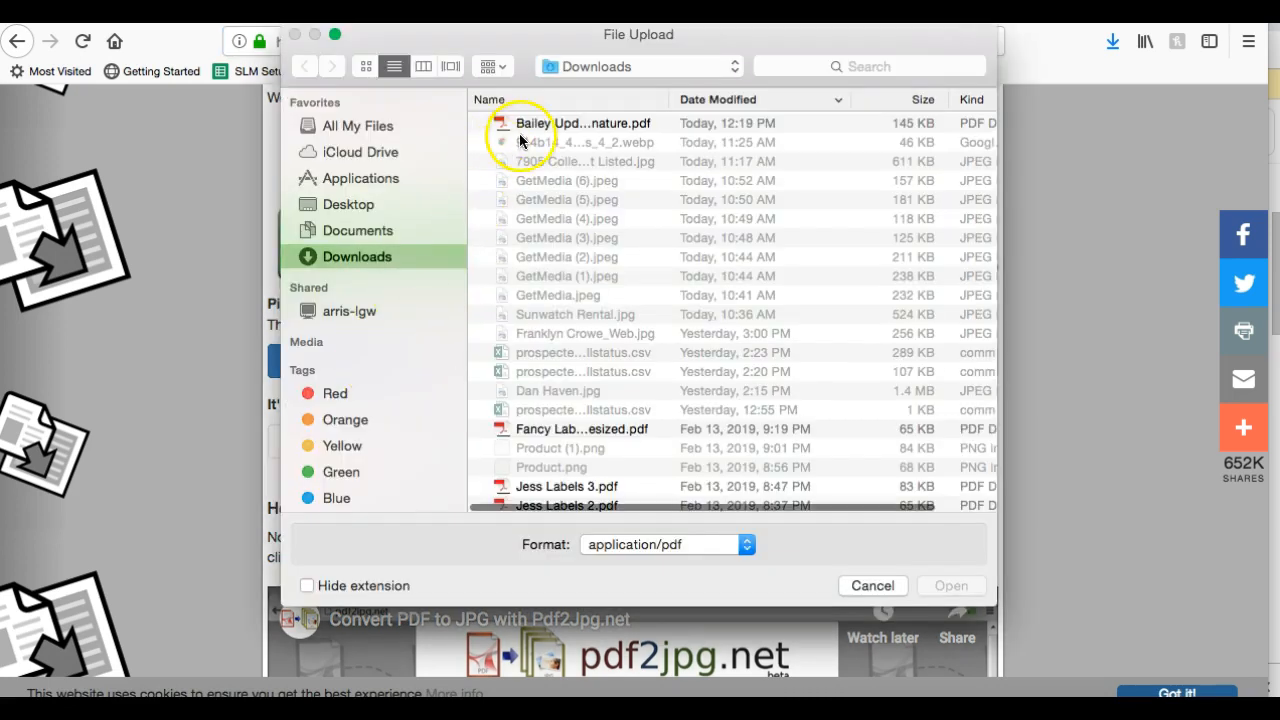
pyautogui.click(537, 124)
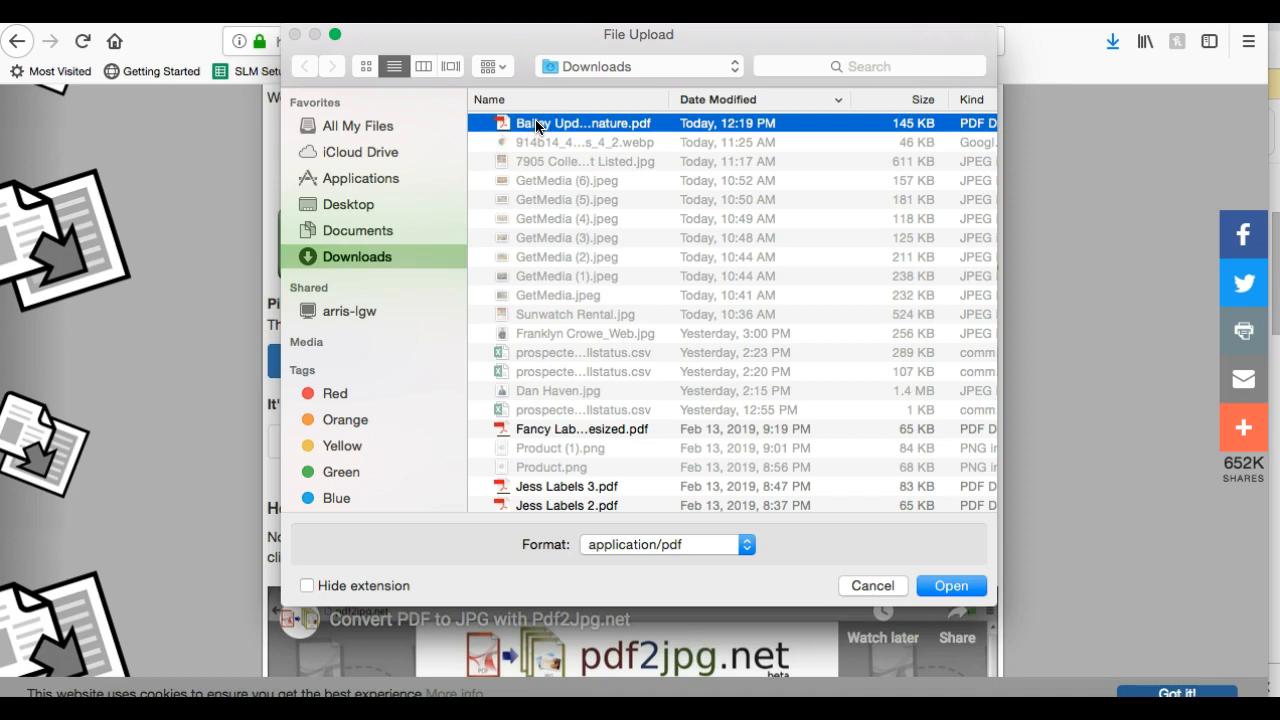
pyautogui.doubleClick(537, 124)
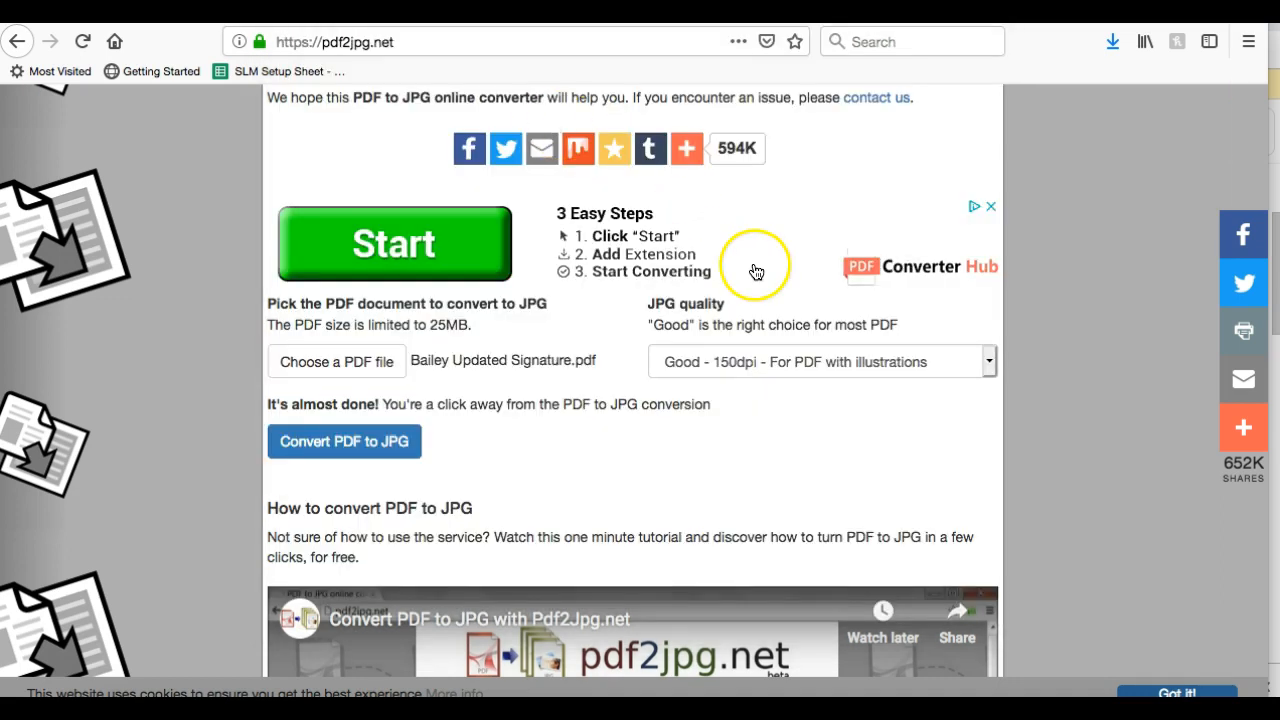
pyautogui.click(690, 362)
pyautogui.click(690, 372)
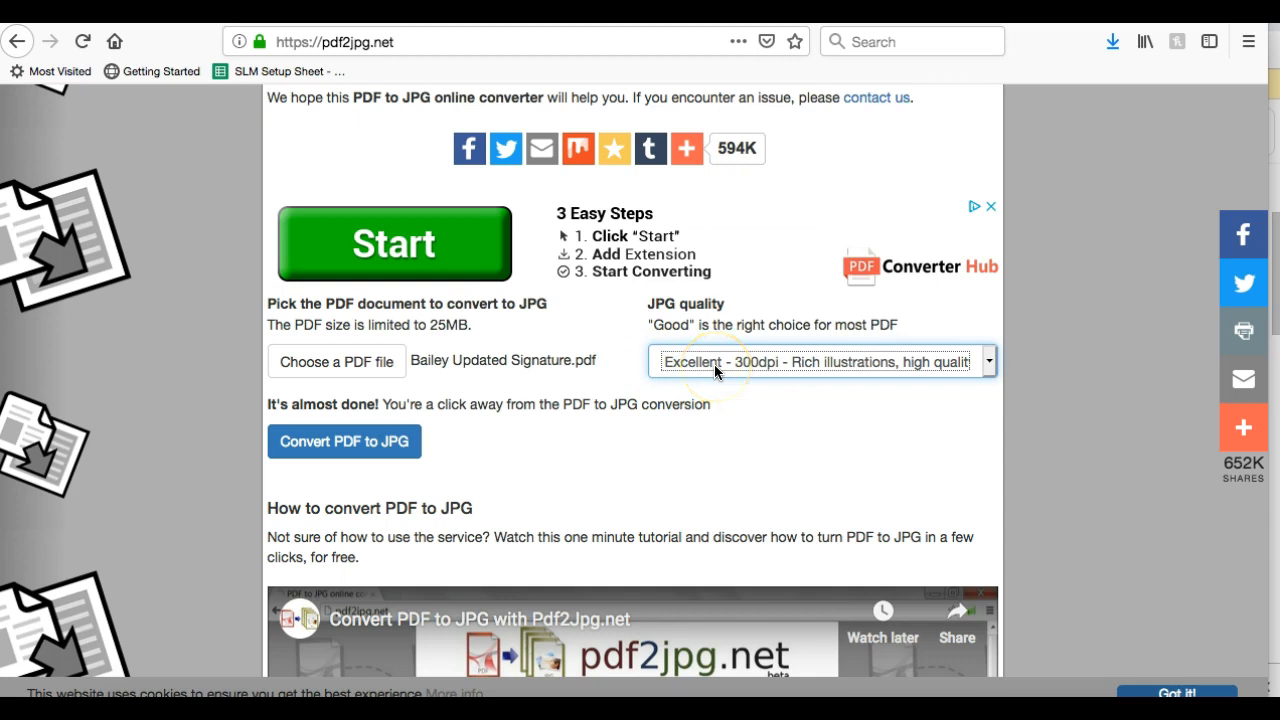
pyautogui.click(334, 449)
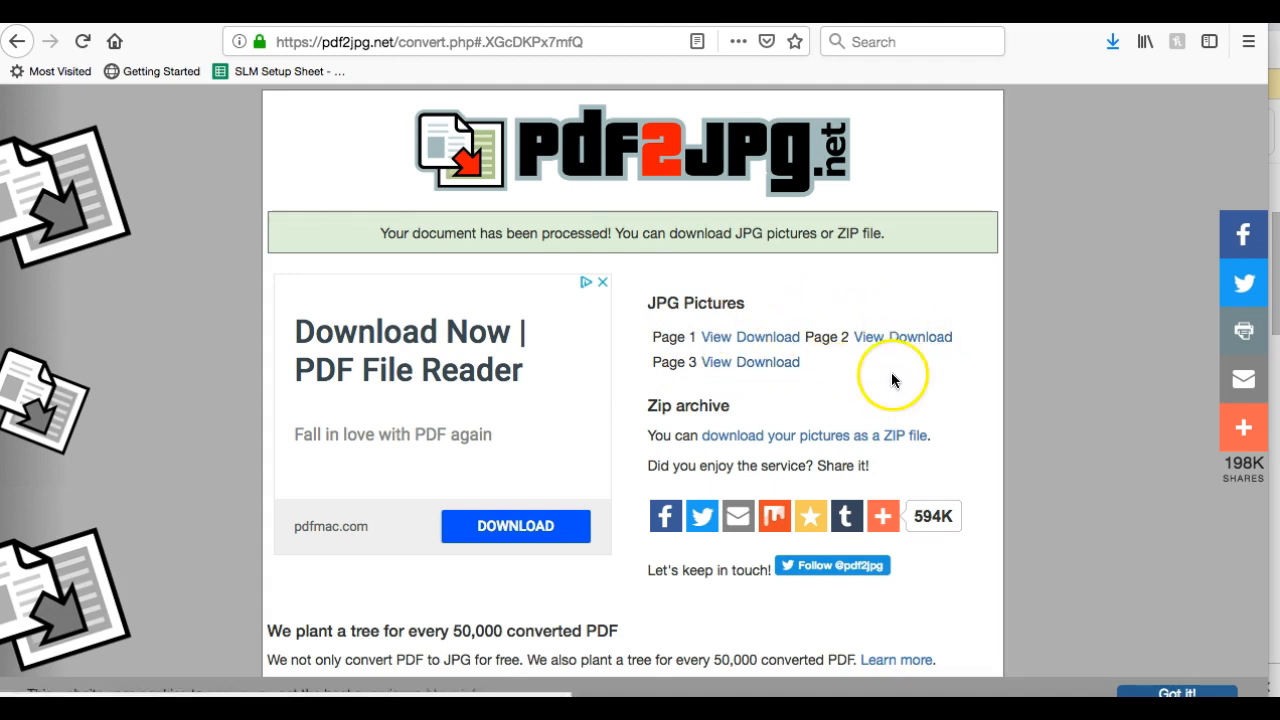
# Save the Page 1 JPG to Downloads and open the Downloads folder
pyautogui.click(768, 338)
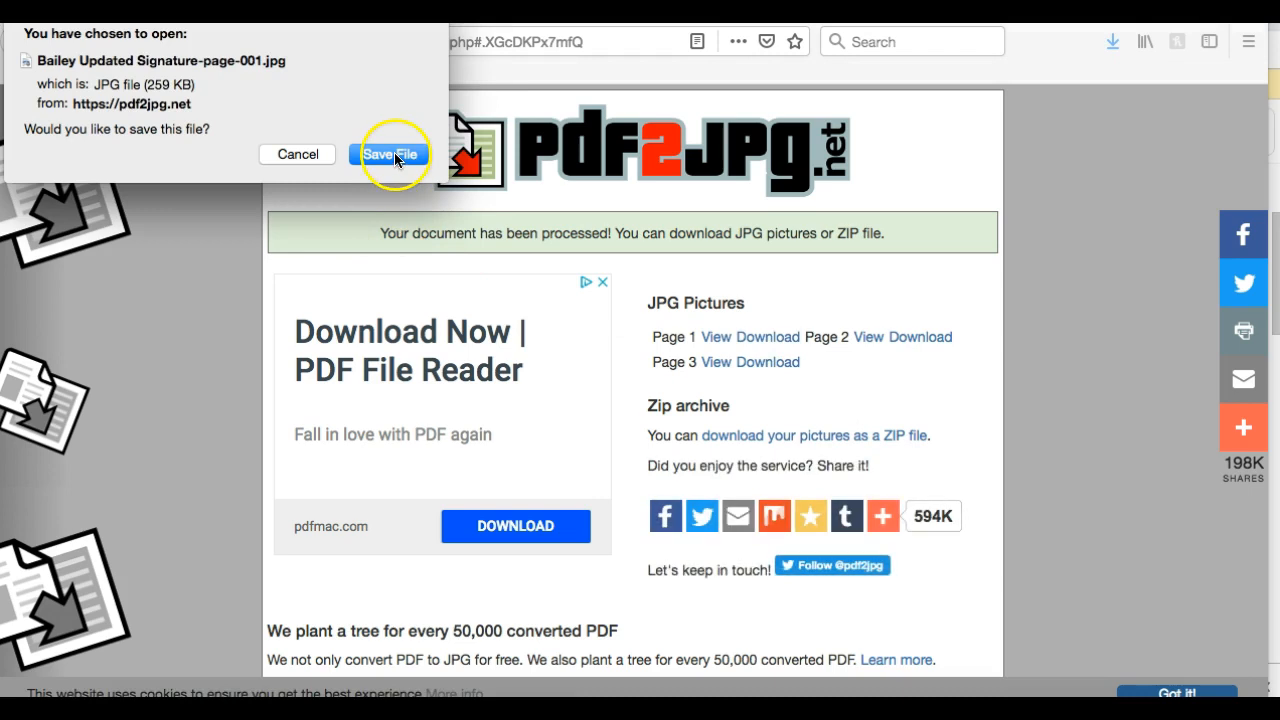
pyautogui.click(390, 155)
pyautogui.click(806, 316)
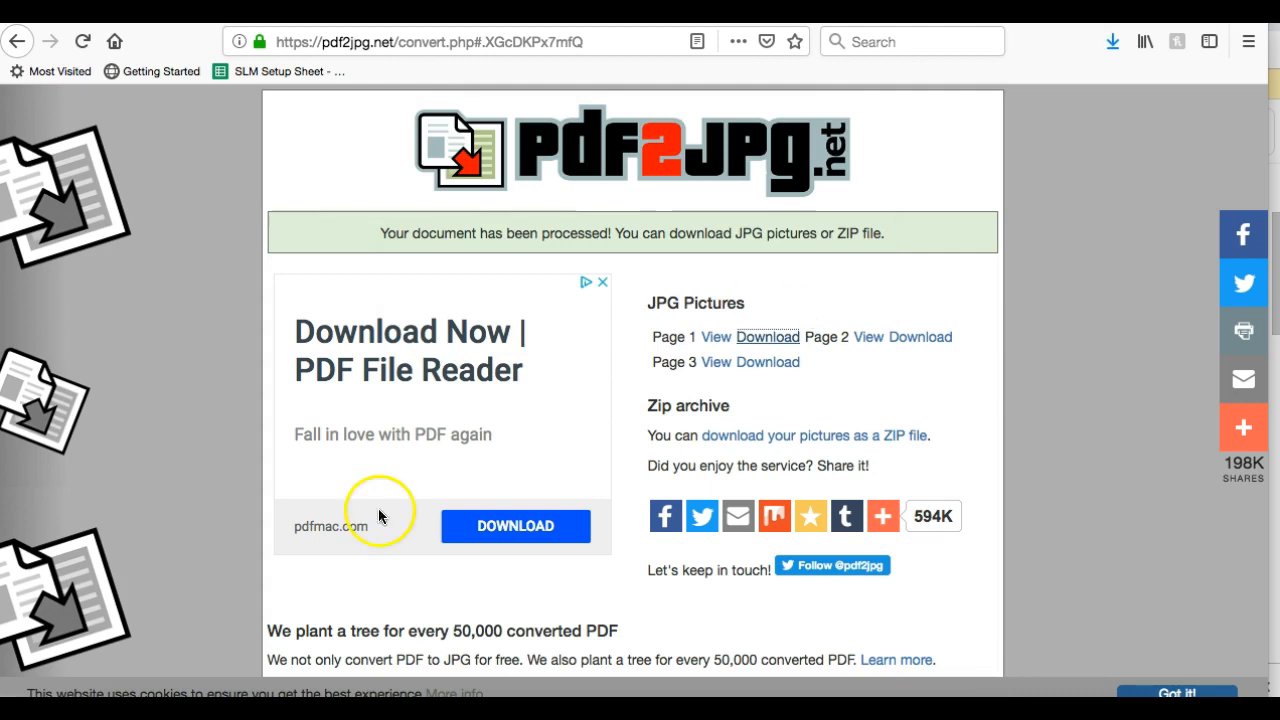
pyautogui.click(134, 700)
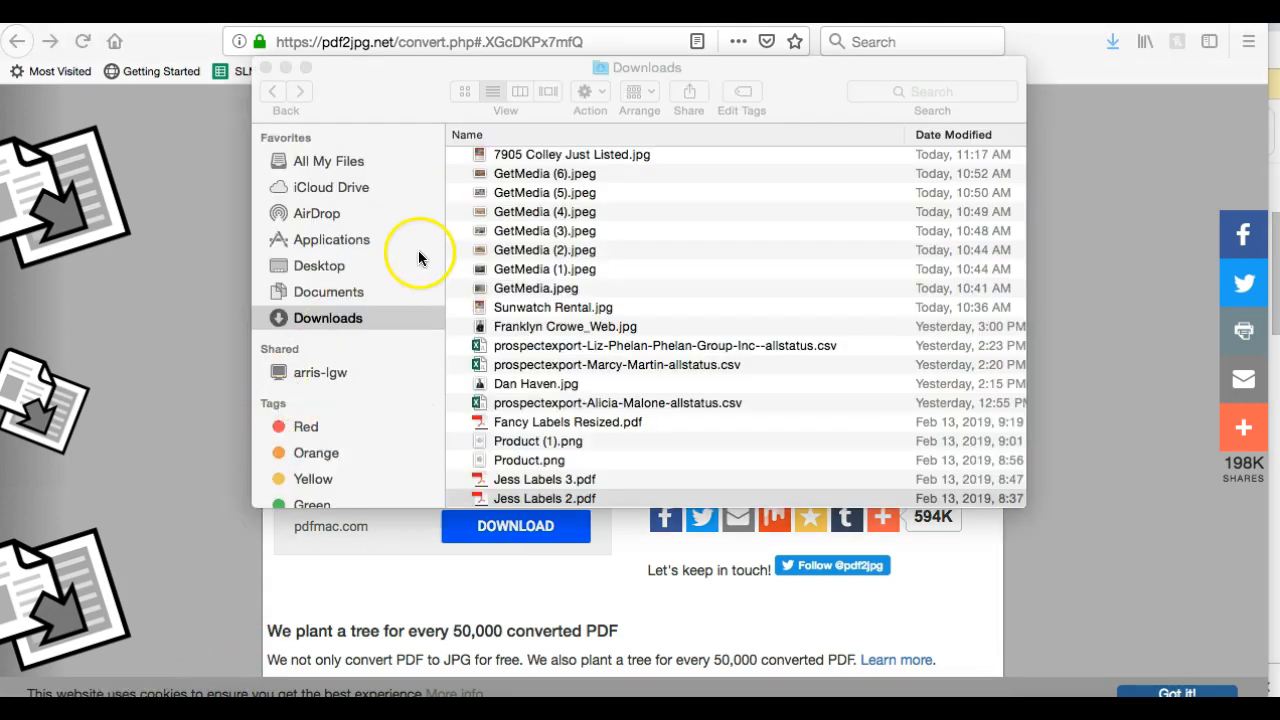
# Preview the -page-001.jpg signature in Quick Look, then close it and the Finder window
pyautogui.scroll(3, 508, 214)
pyautogui.click(514, 163)
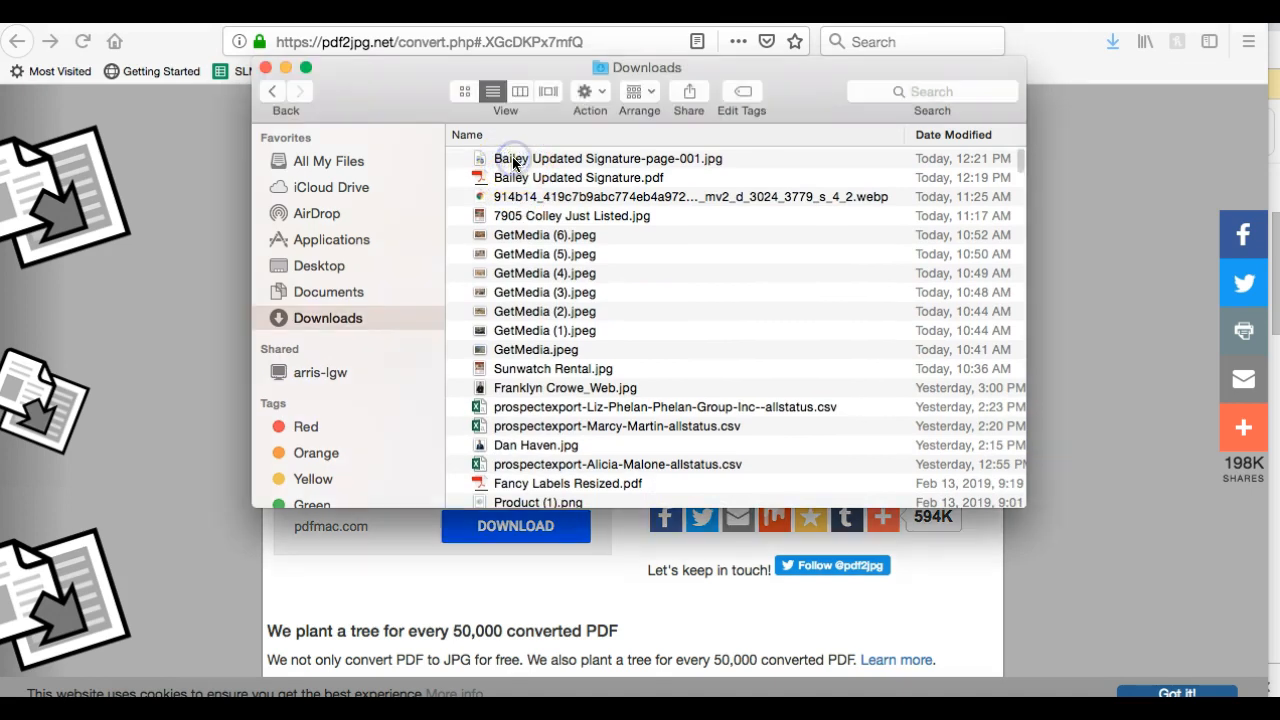
pyautogui.click(548, 162)
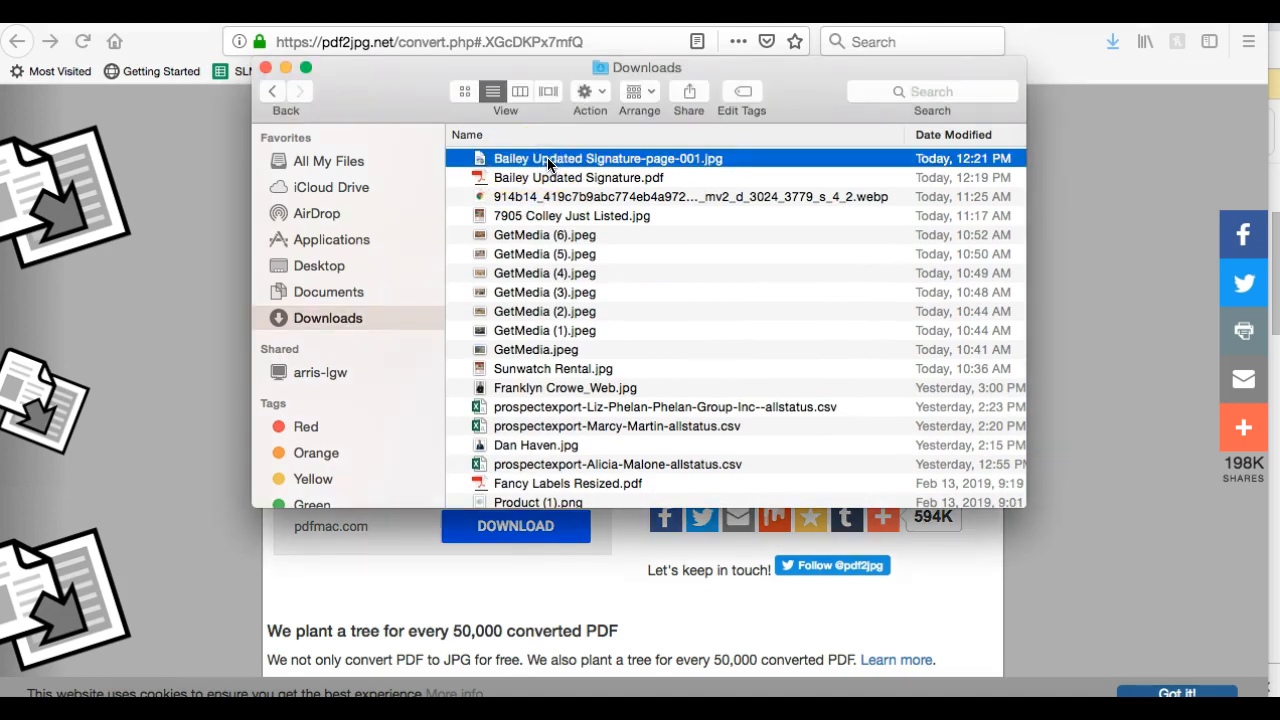
pyautogui.press('space')
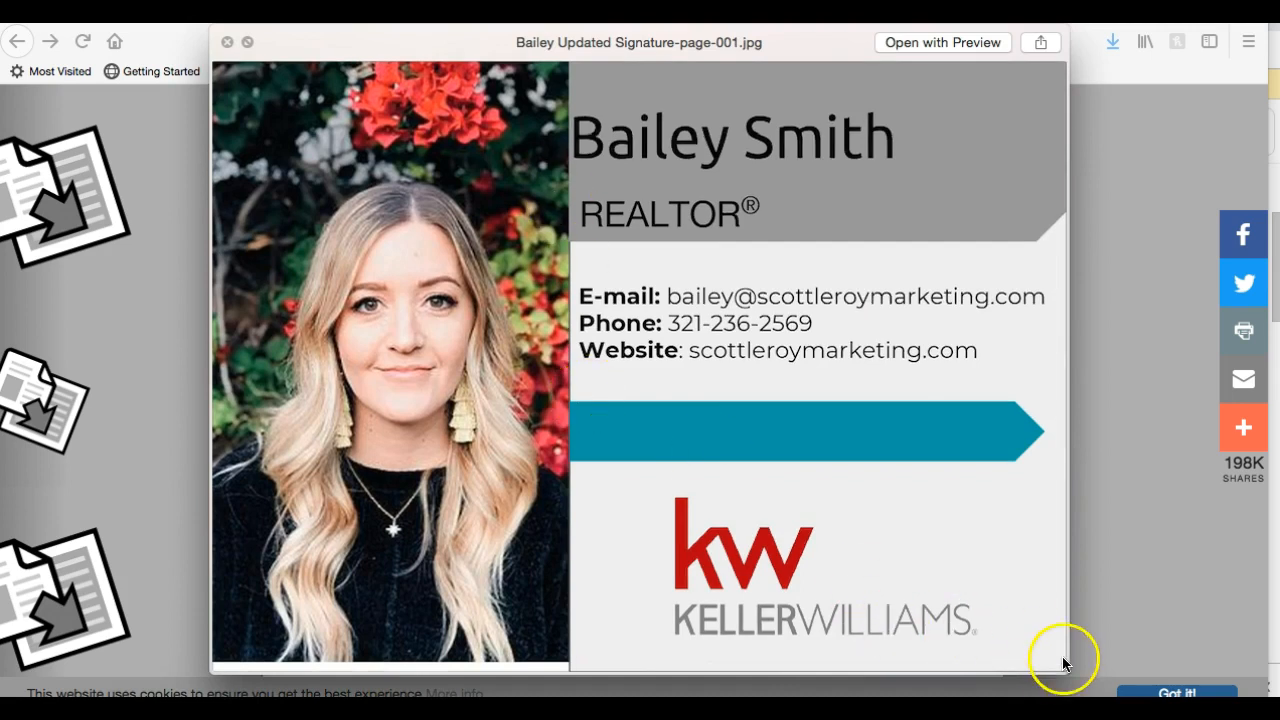
pyautogui.moveTo(1073, 670); pyautogui.dragTo(726, 349)
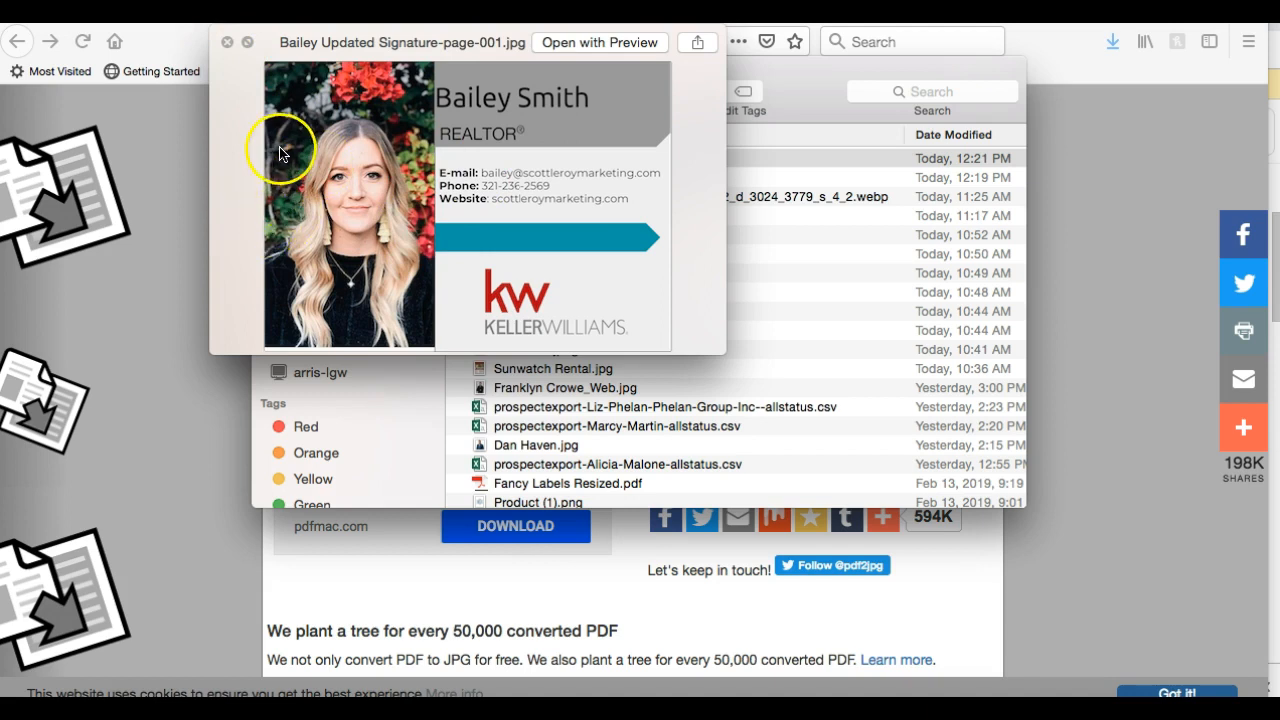
pyautogui.click(226, 43)
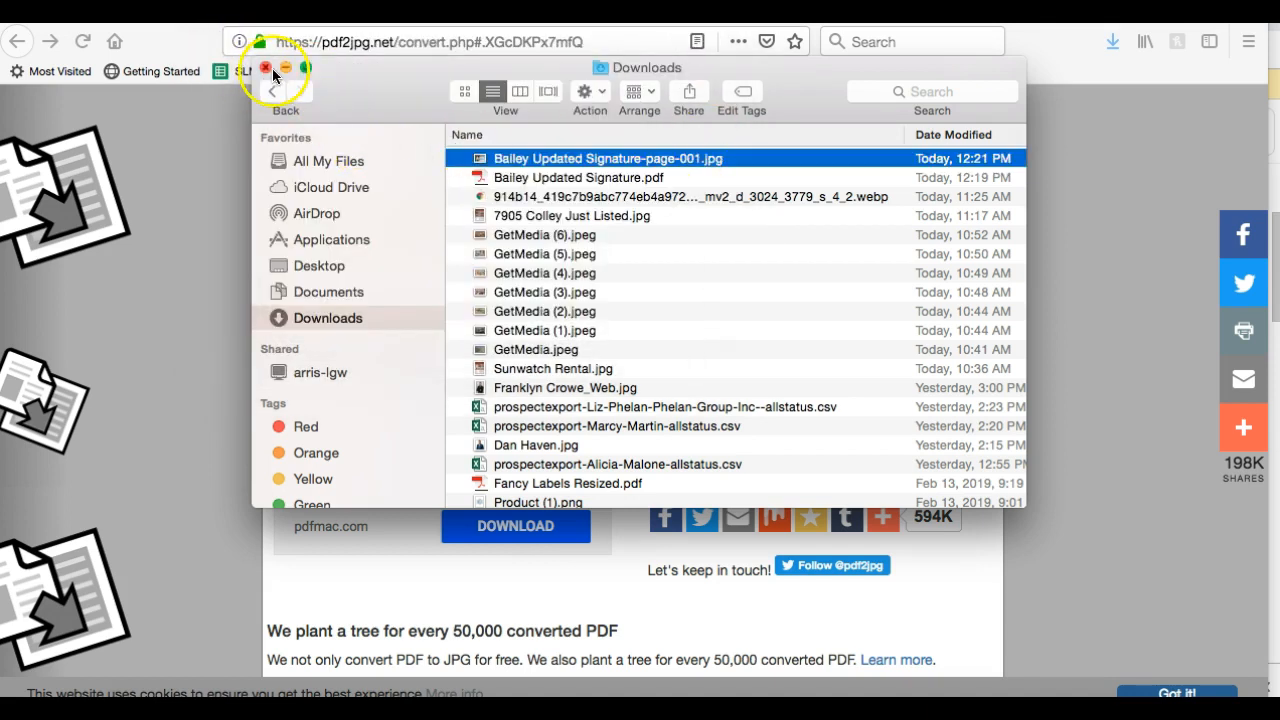
pyautogui.click(267, 69)
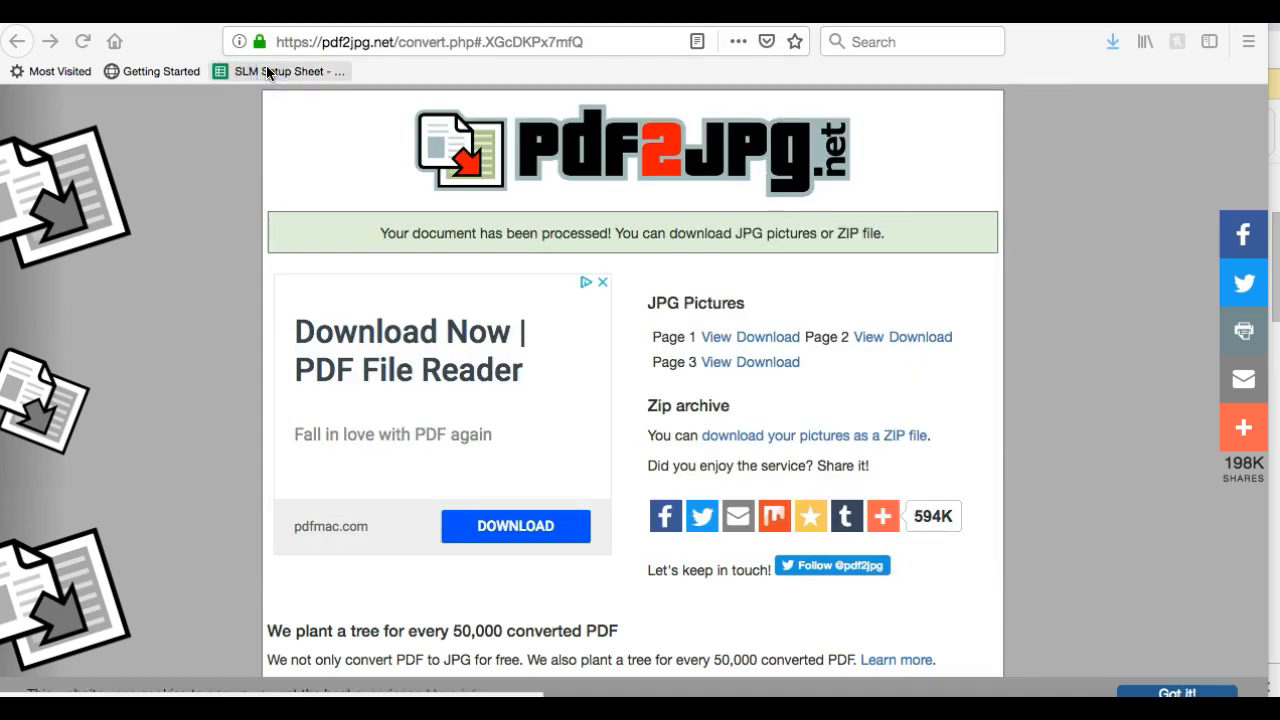
# Go to gmail.com and get past the welcome screens with the default inbox view
pyautogui.click(385, 43)
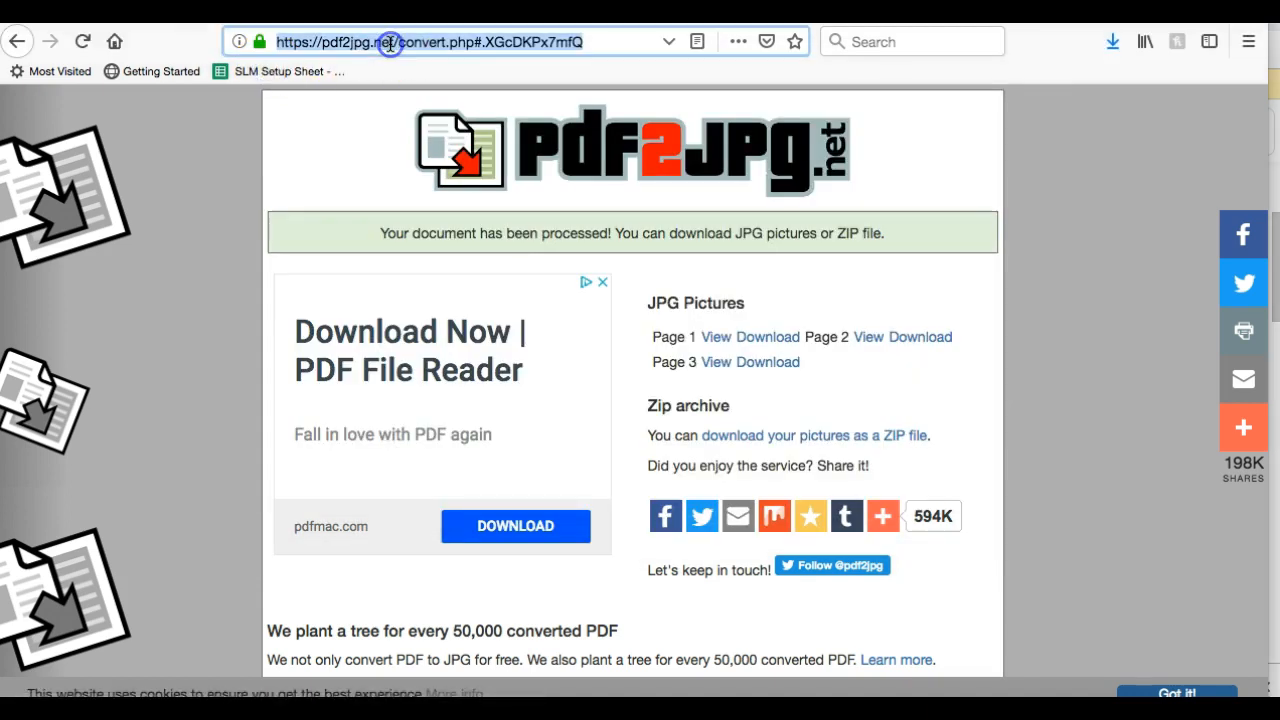
pyautogui.write('gmail.com')
pyautogui.press('Return')
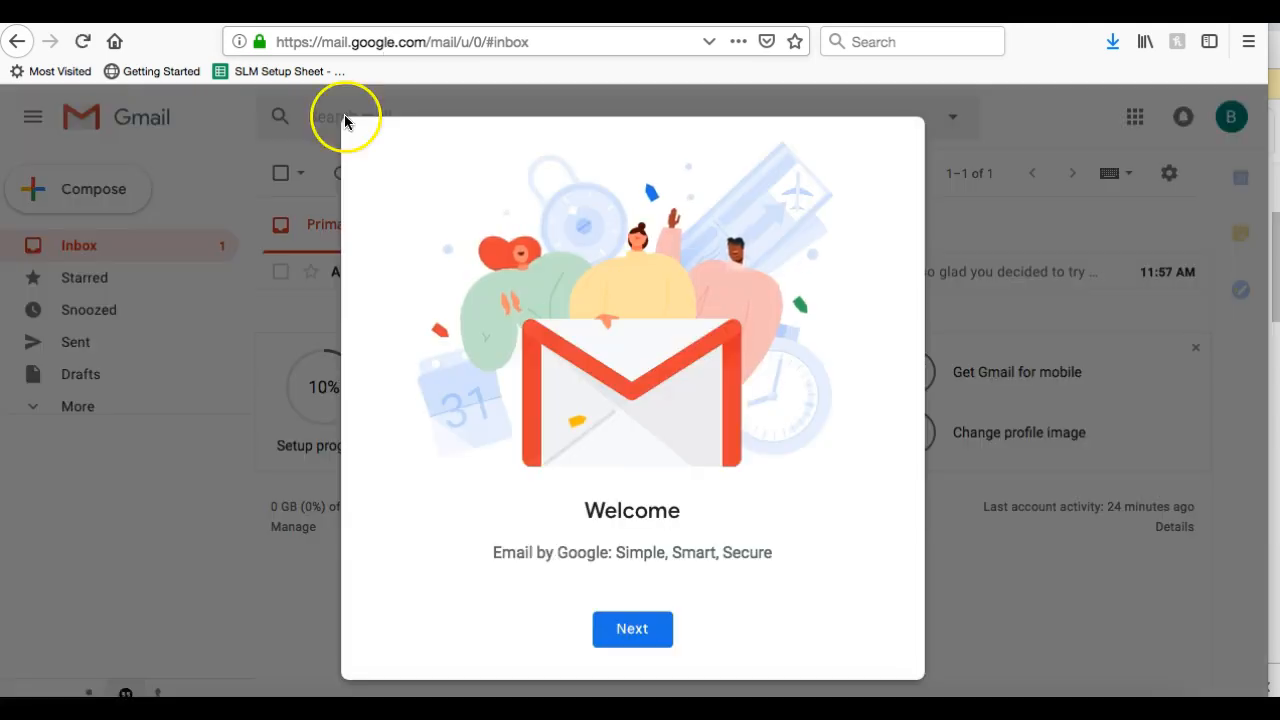
pyautogui.click(640, 646)
pyautogui.click(640, 648)
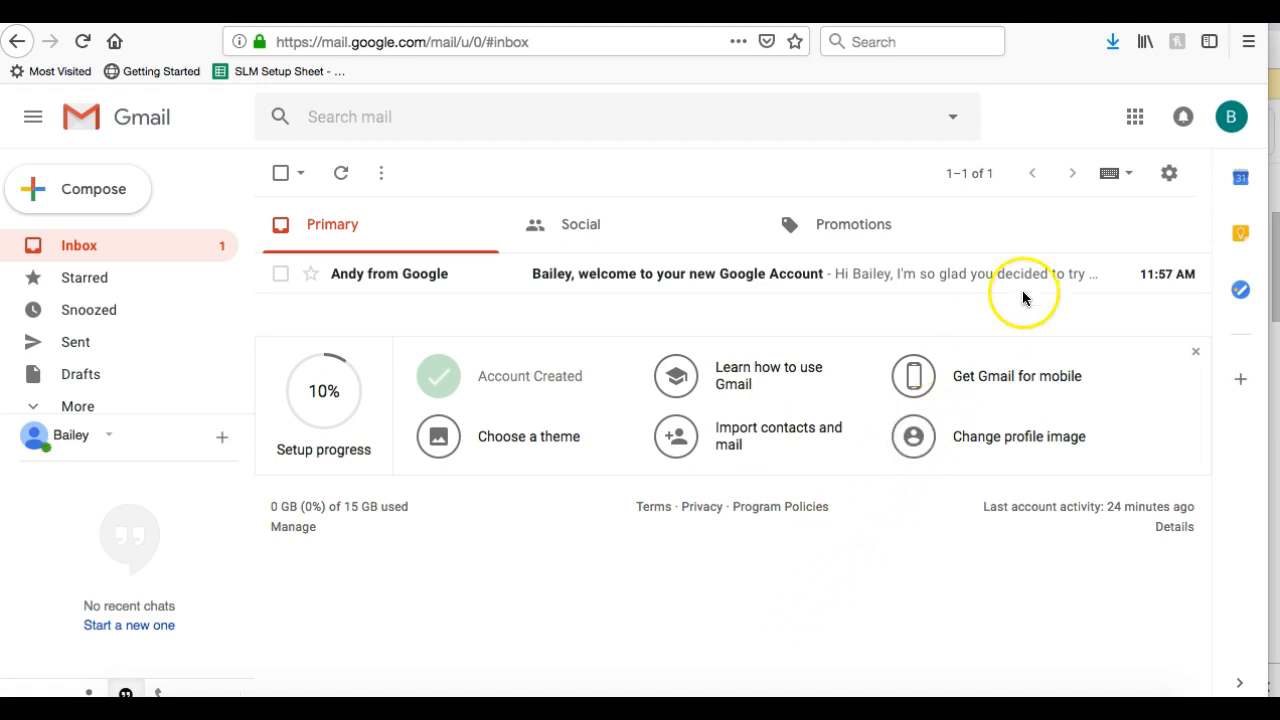
# Open Gmail's full Settings page from the gear menu
pyautogui.click(1234, 121)
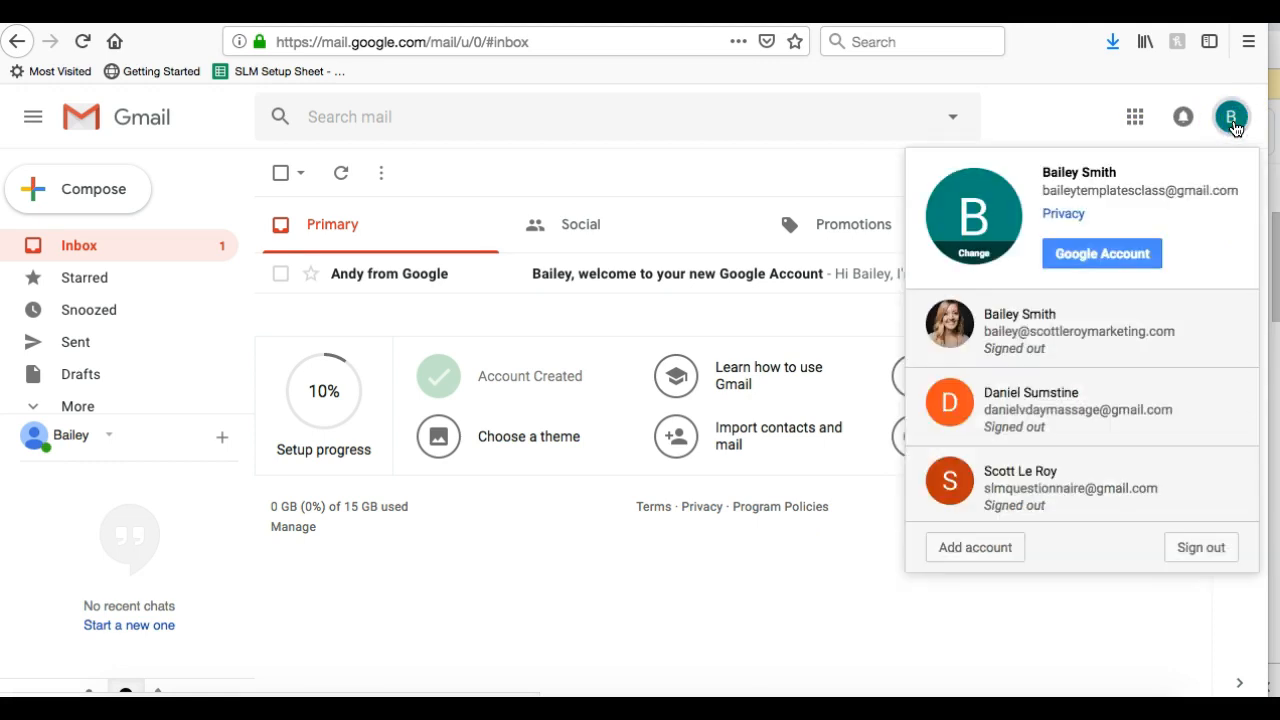
pyautogui.click(1234, 124)
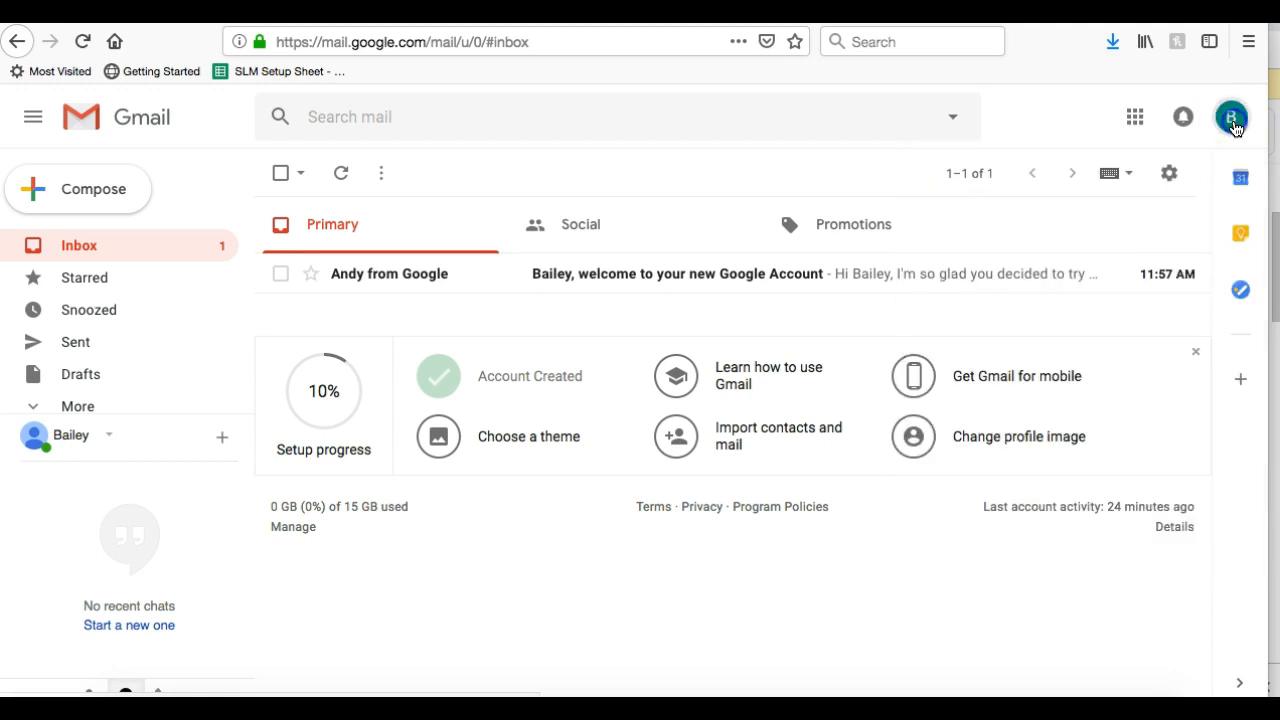
pyautogui.click(1172, 178)
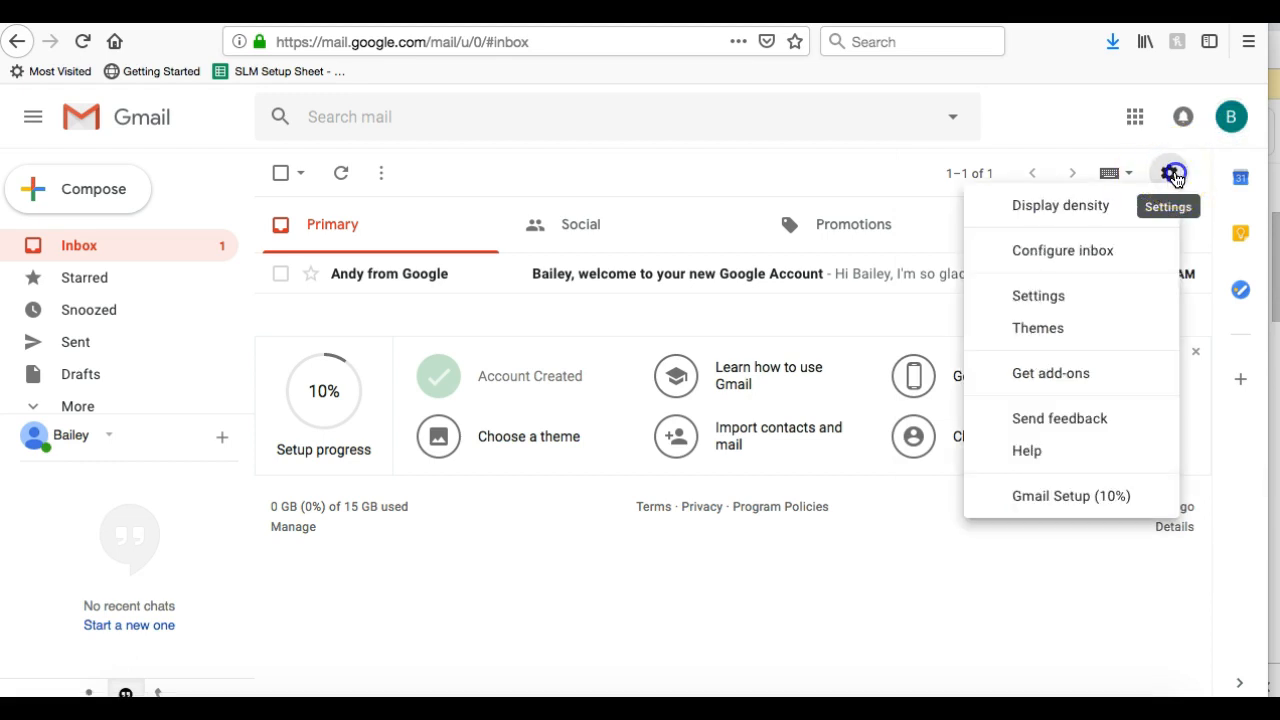
pyautogui.click(1086, 294)
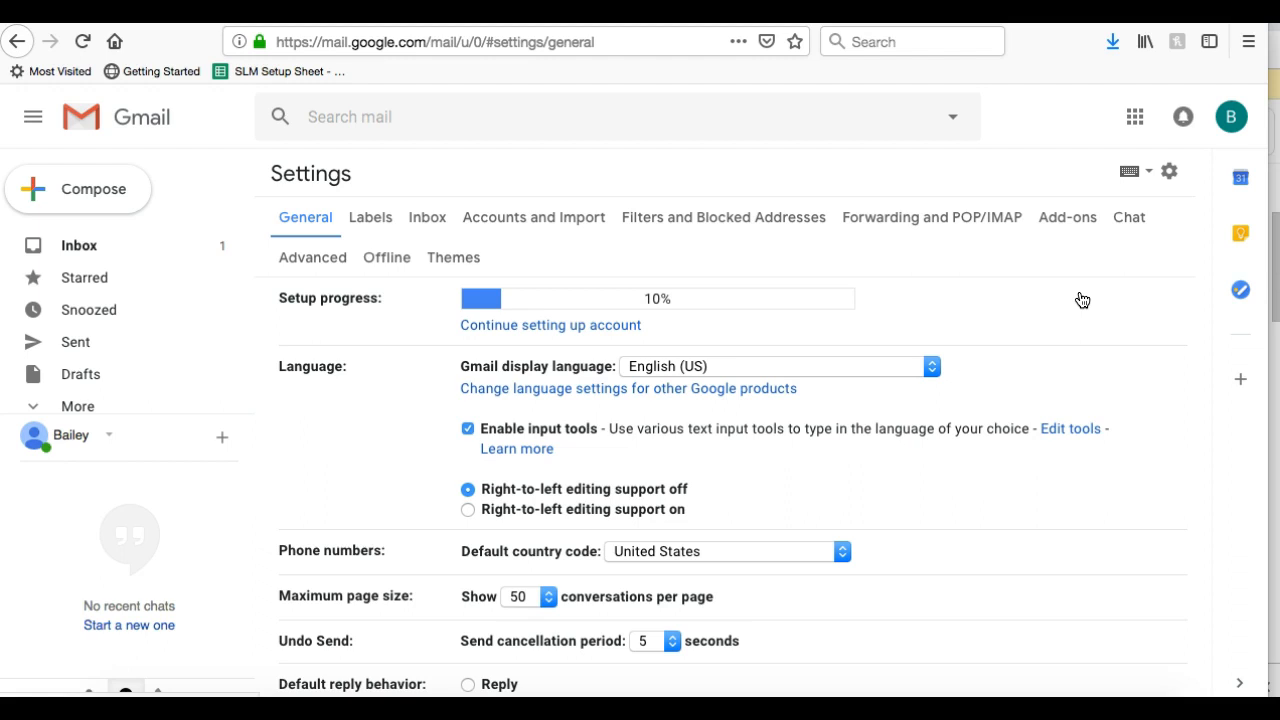
pyautogui.scroll(-10, 1075, 302)
pyautogui.scroll(-10, 1075, 309)
pyautogui.scroll(-8, 1073, 309)
pyautogui.scroll(-2, 1073, 305)
pyautogui.scroll(2, 1073, 305)
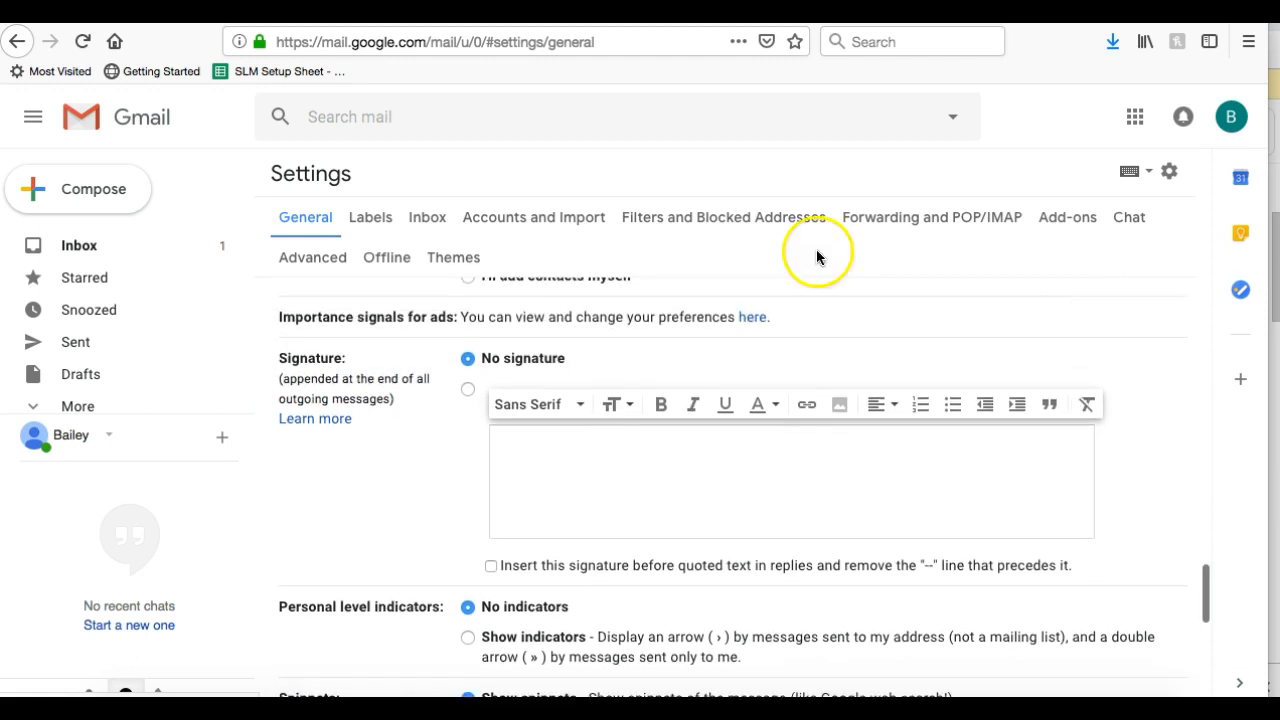
pyautogui.scroll(-1, 523, 451)
pyautogui.scroll(1, 523, 440)
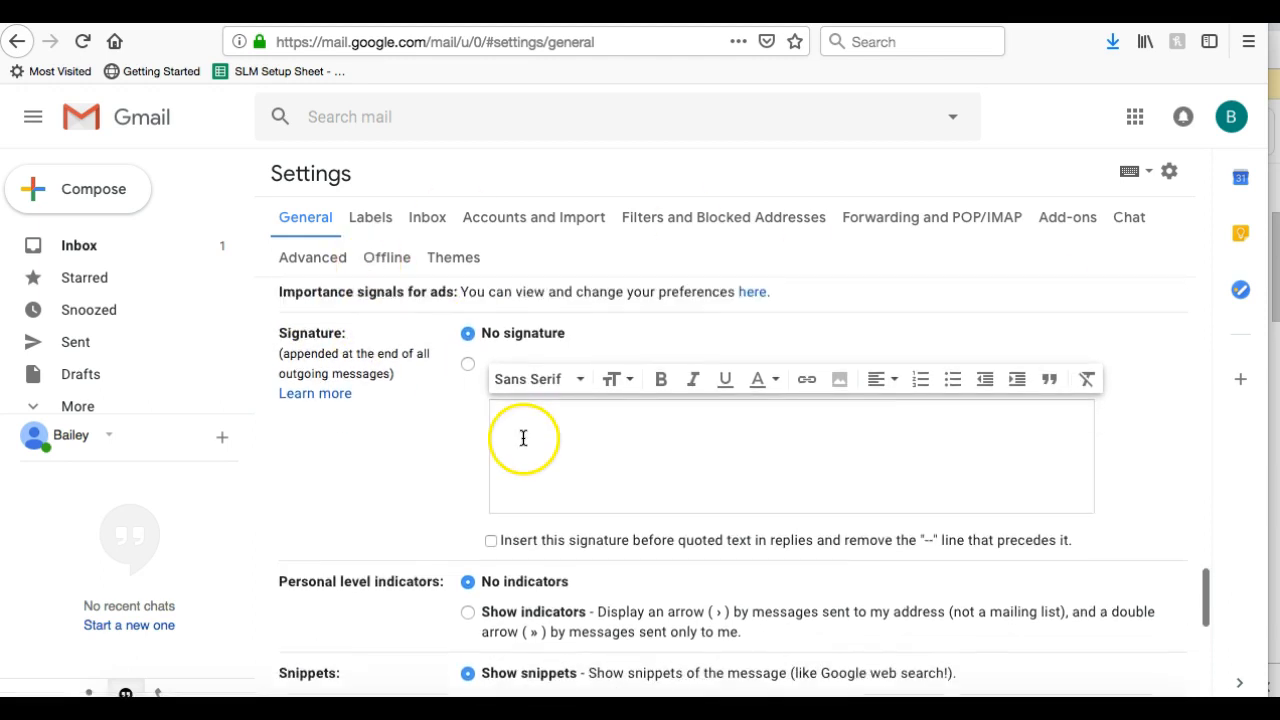
pyautogui.scroll(-8, 306, 343)
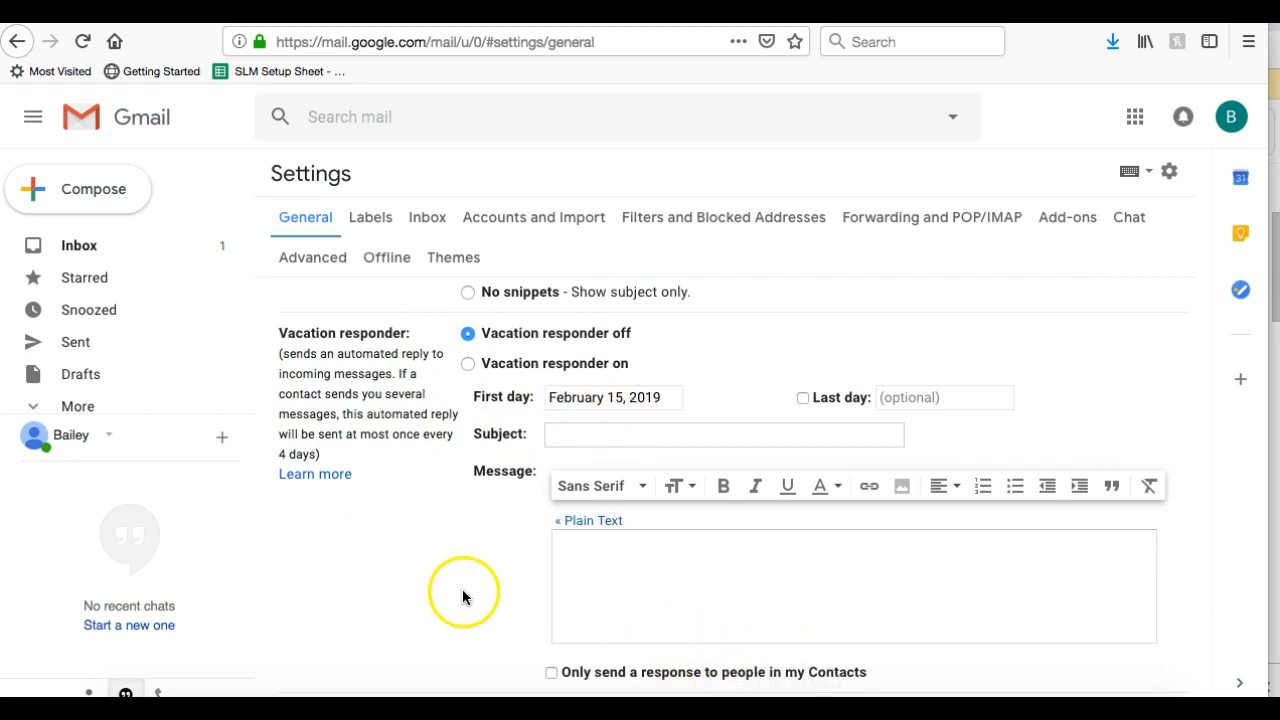
pyautogui.click(619, 612)
pyautogui.click(590, 574)
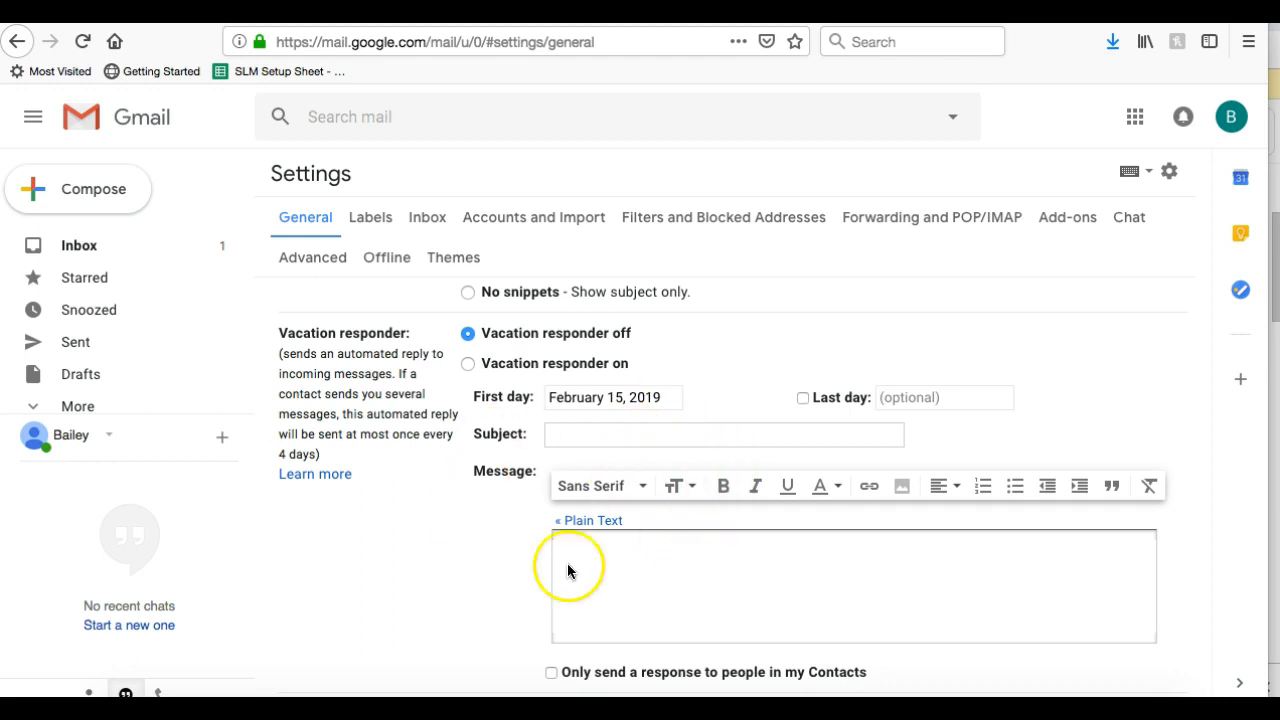
pyautogui.scroll(5, 500, 543)
pyautogui.scroll(2, 500, 540)
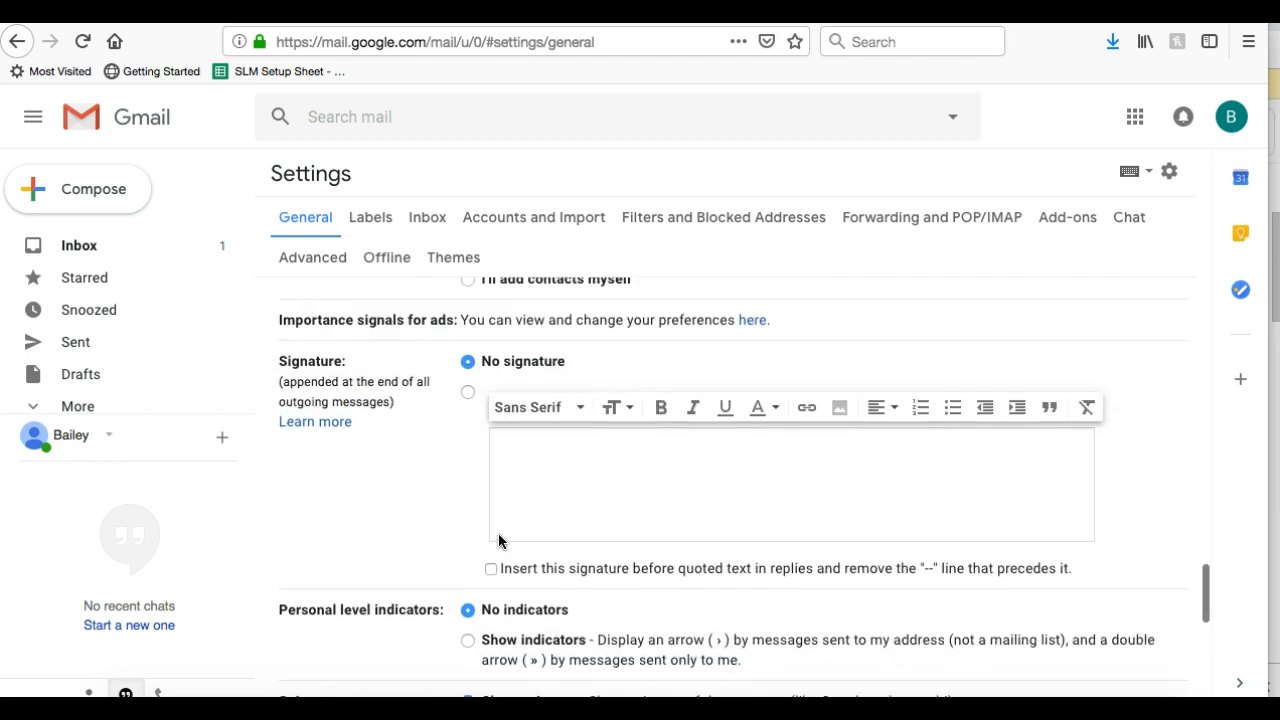
pyautogui.click(533, 452)
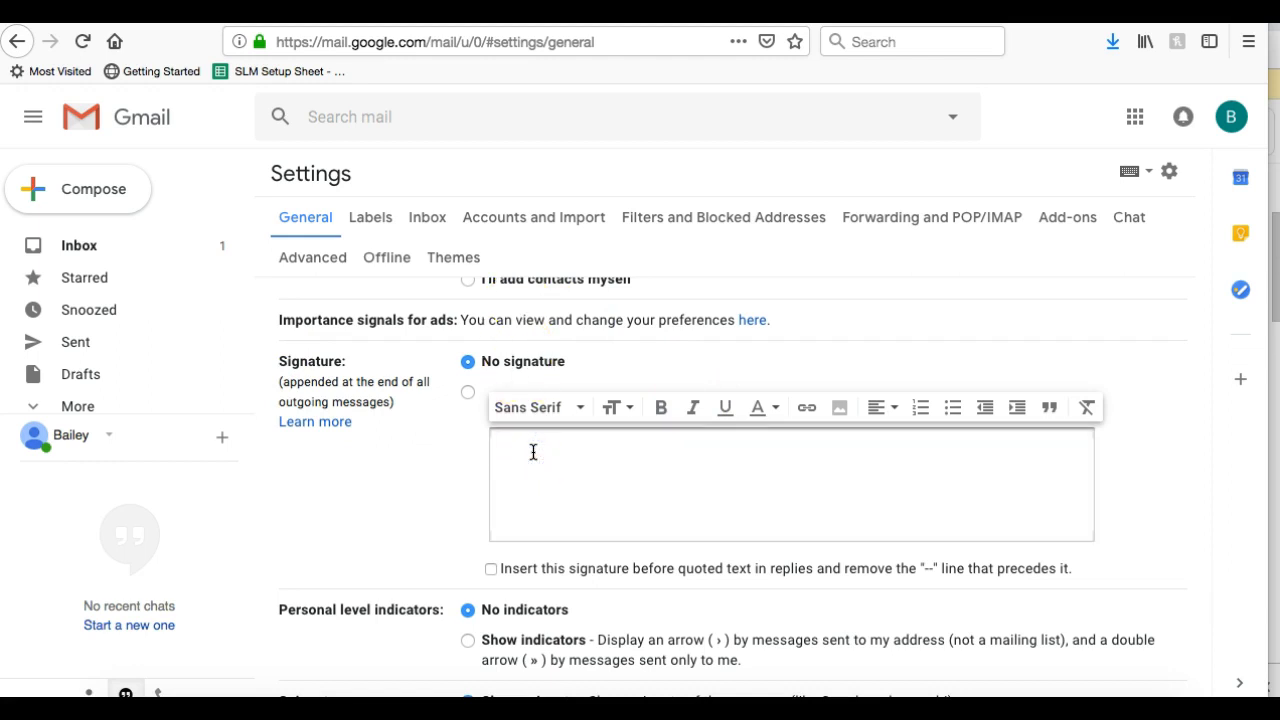
pyautogui.click(505, 444)
# Upload the newest signature JPEG from Downloads through Insert image's Upload tab into the signature
pyautogui.click(840, 410)
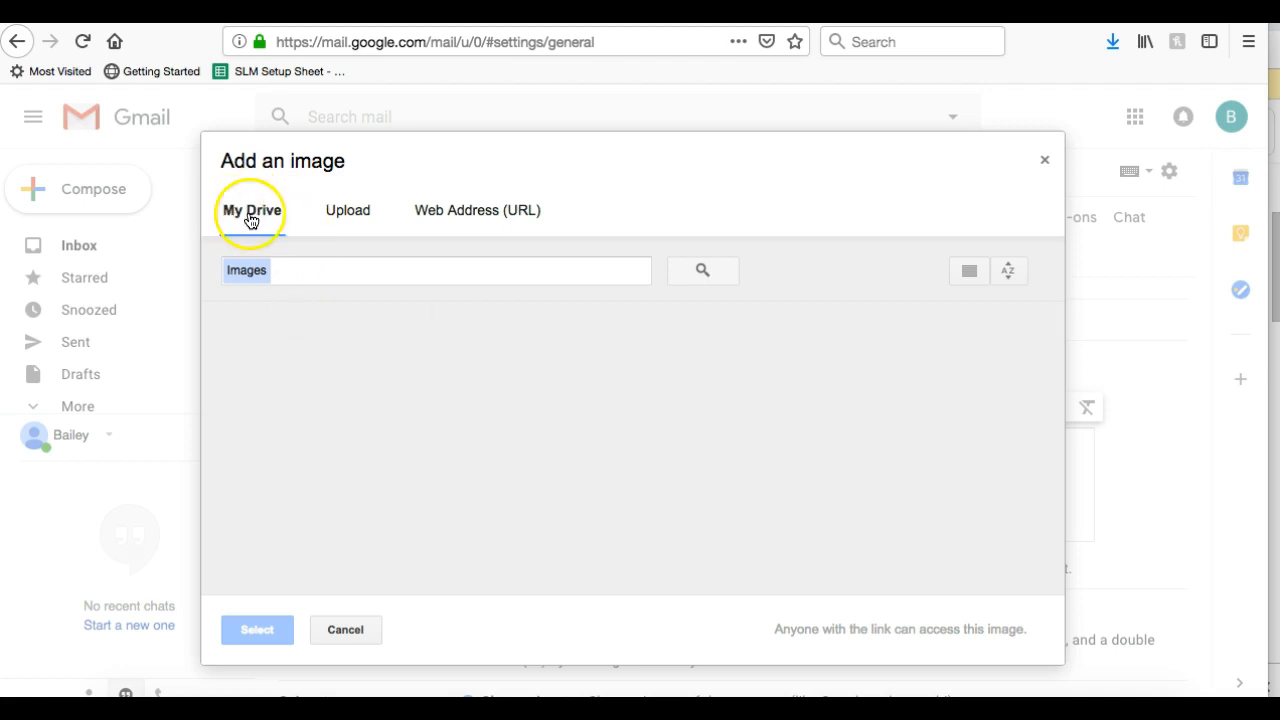
pyautogui.click(345, 212)
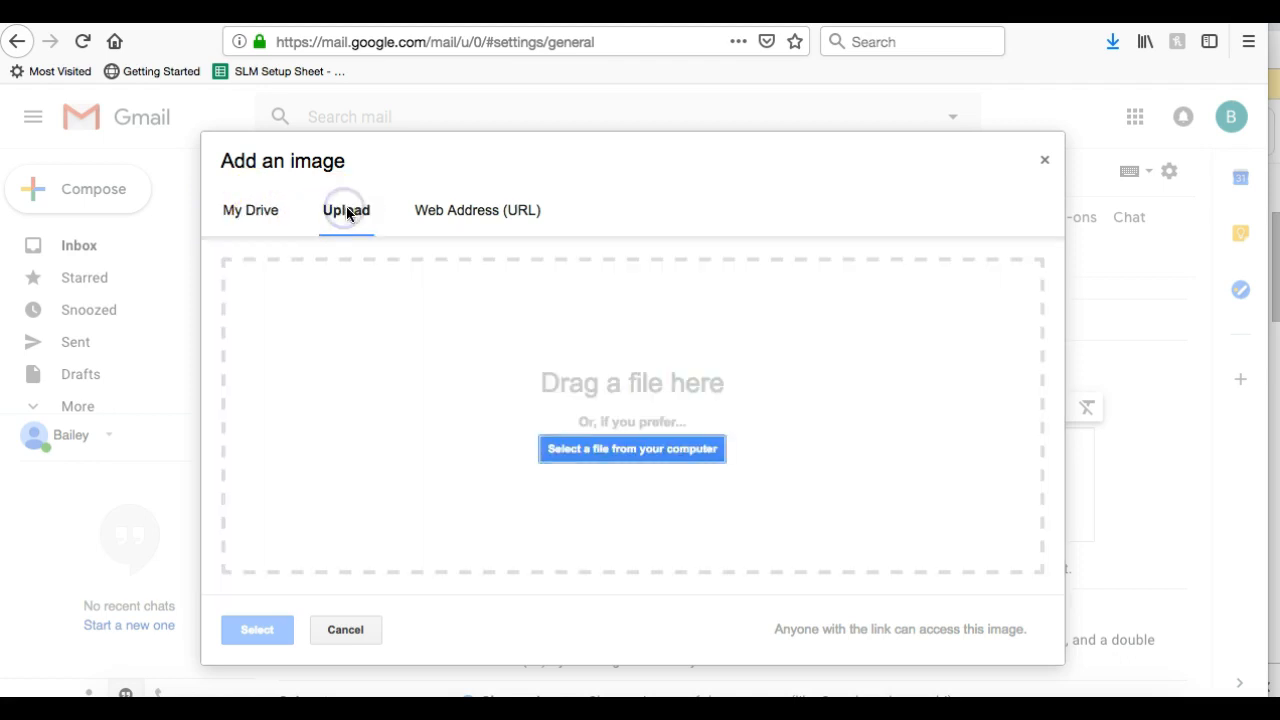
pyautogui.click(500, 214)
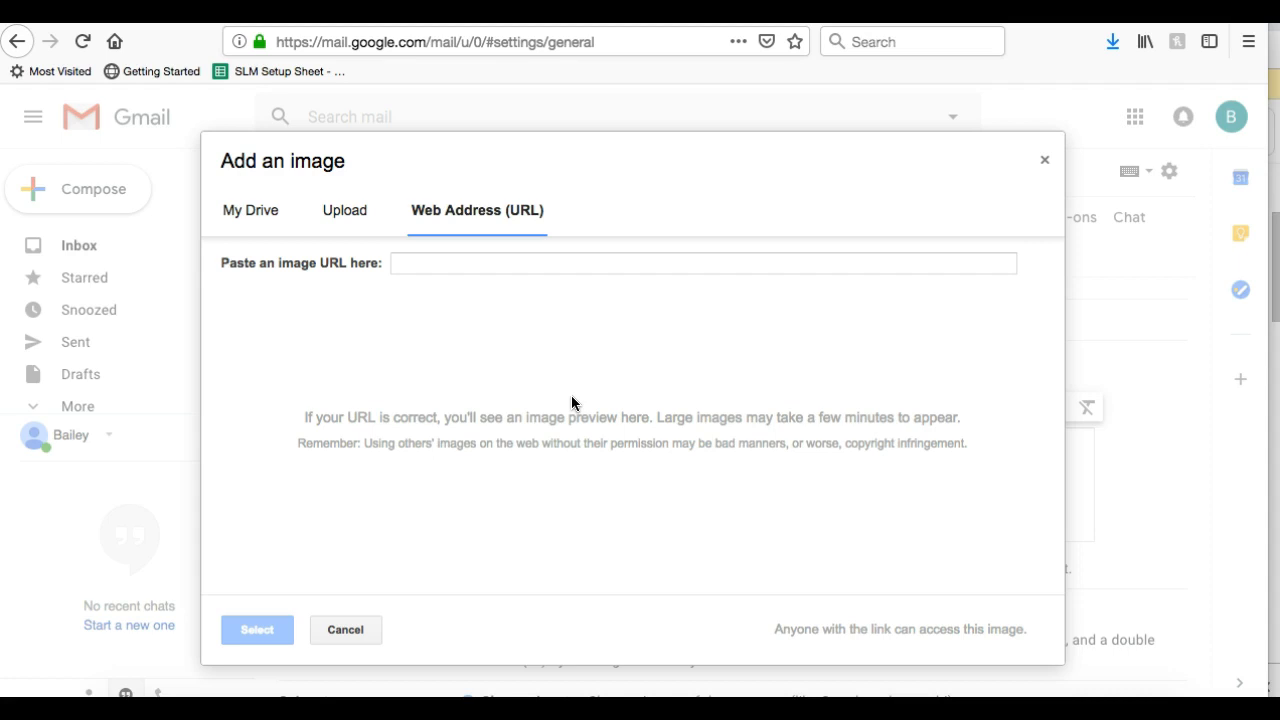
pyautogui.click(357, 210)
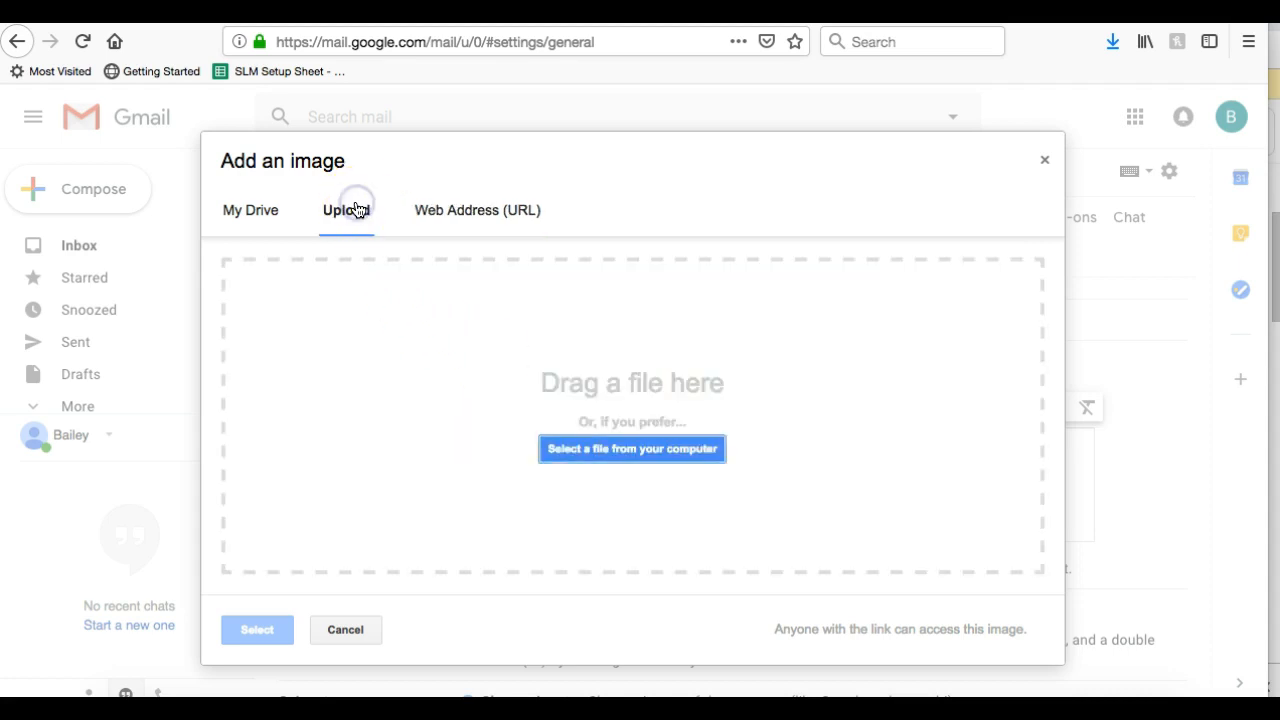
pyautogui.click(474, 227)
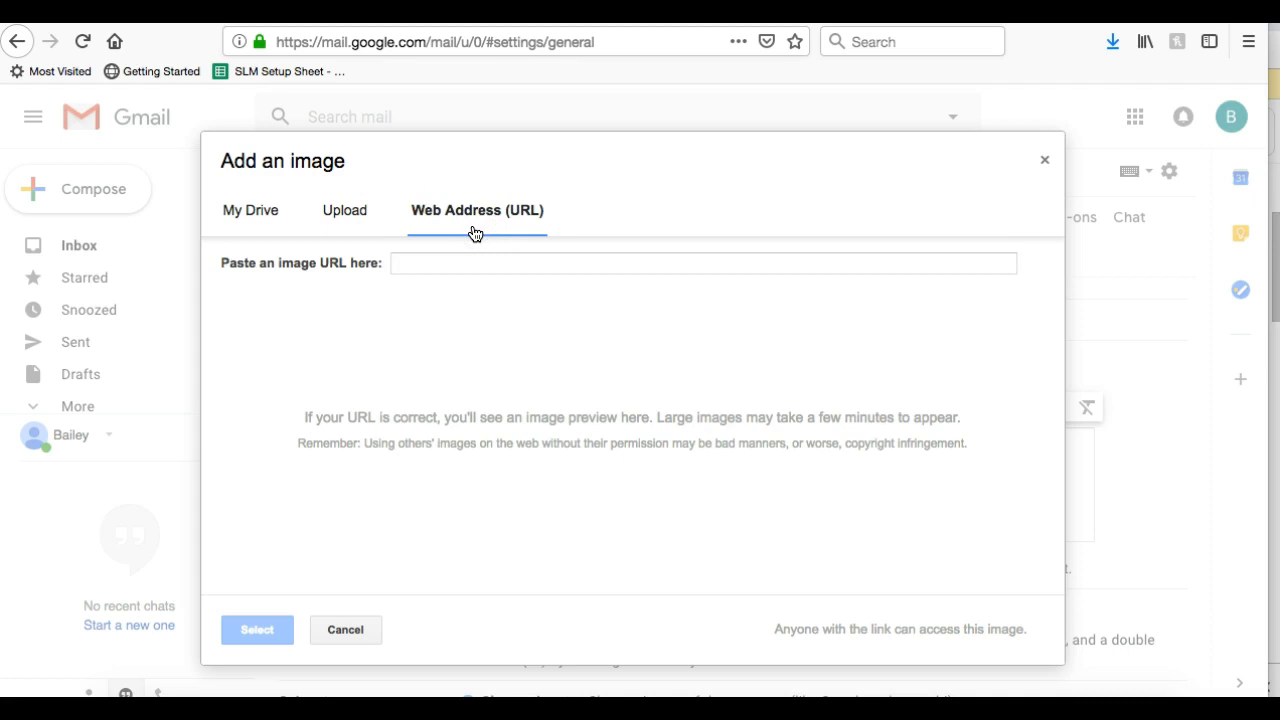
pyautogui.click(336, 218)
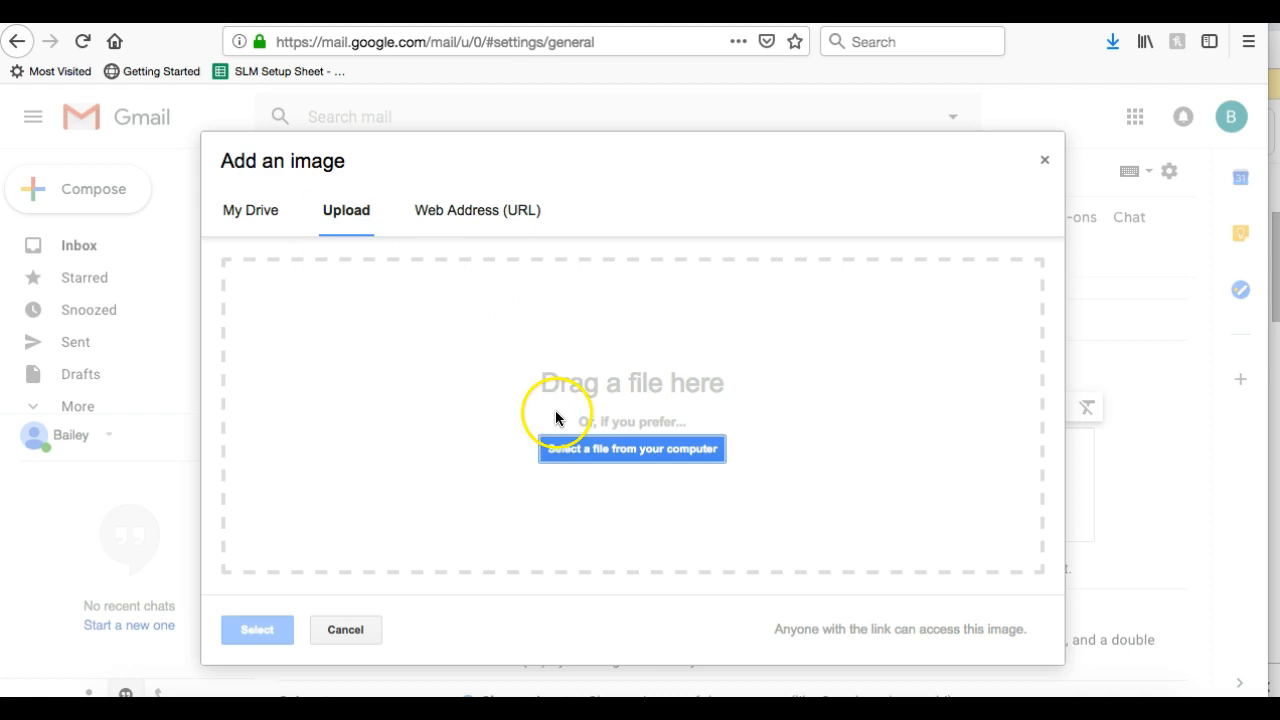
pyautogui.click(602, 455)
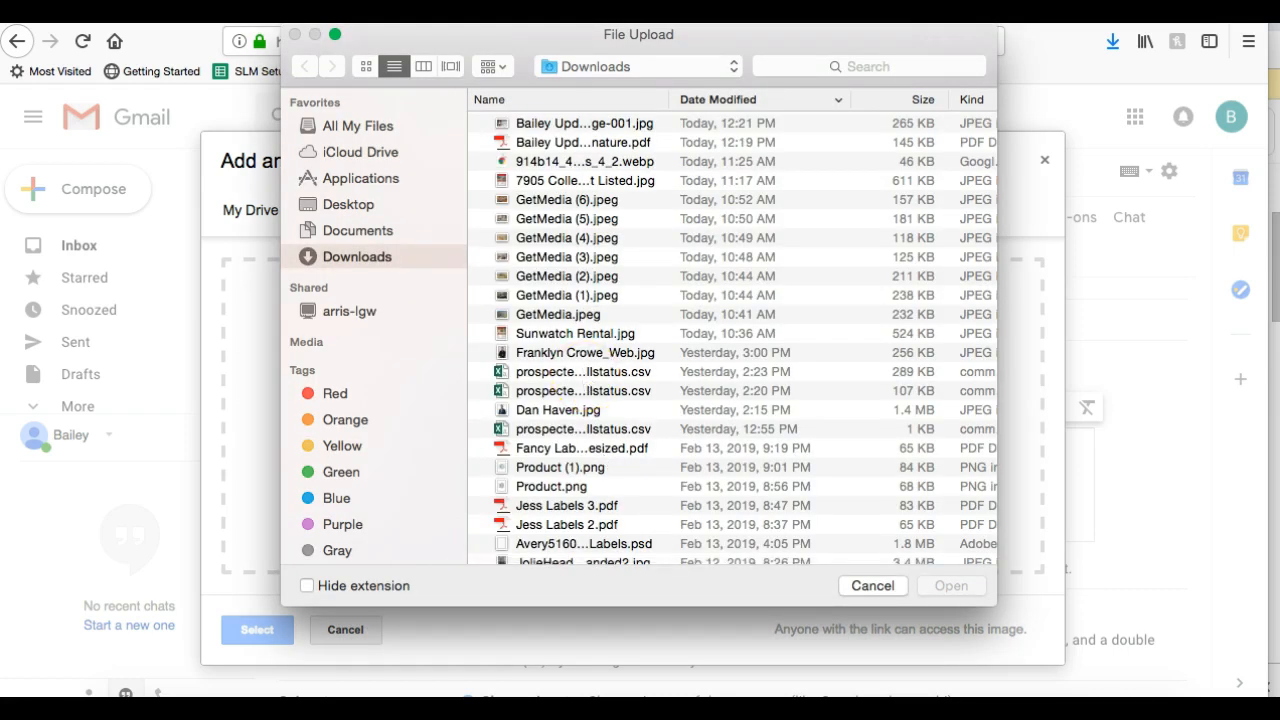
pyautogui.click(541, 126)
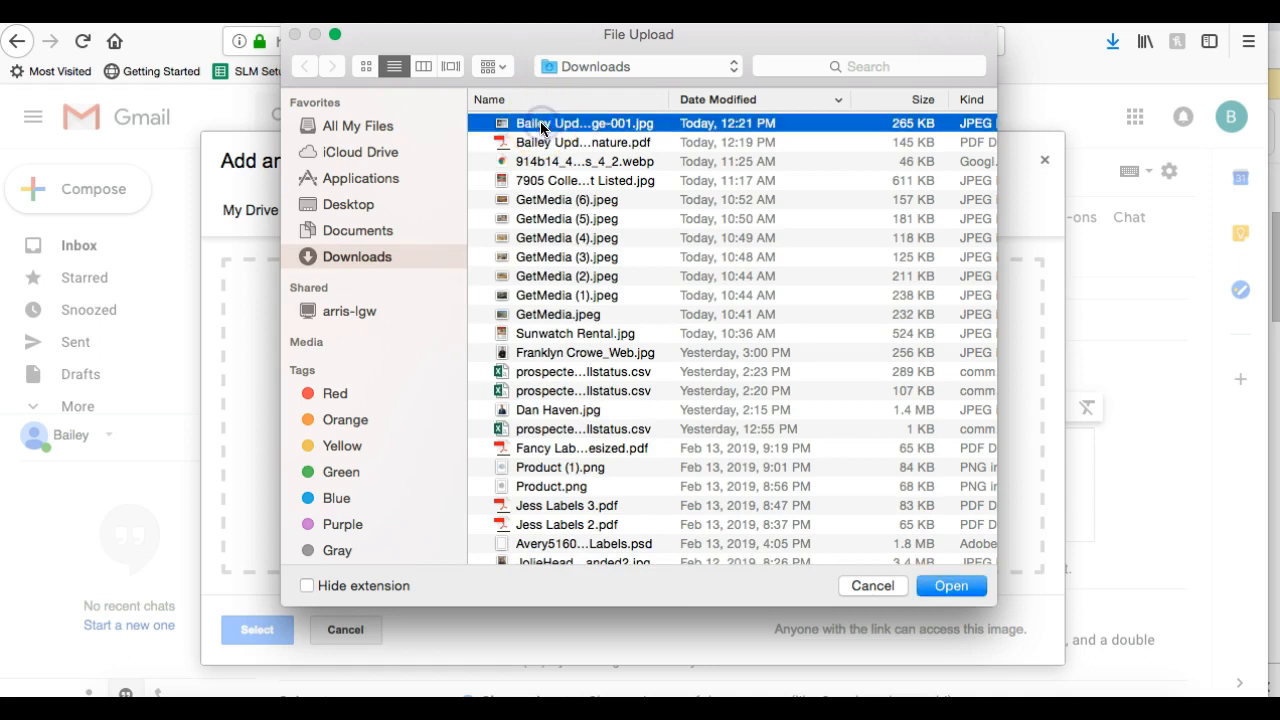
pyautogui.press('Return')
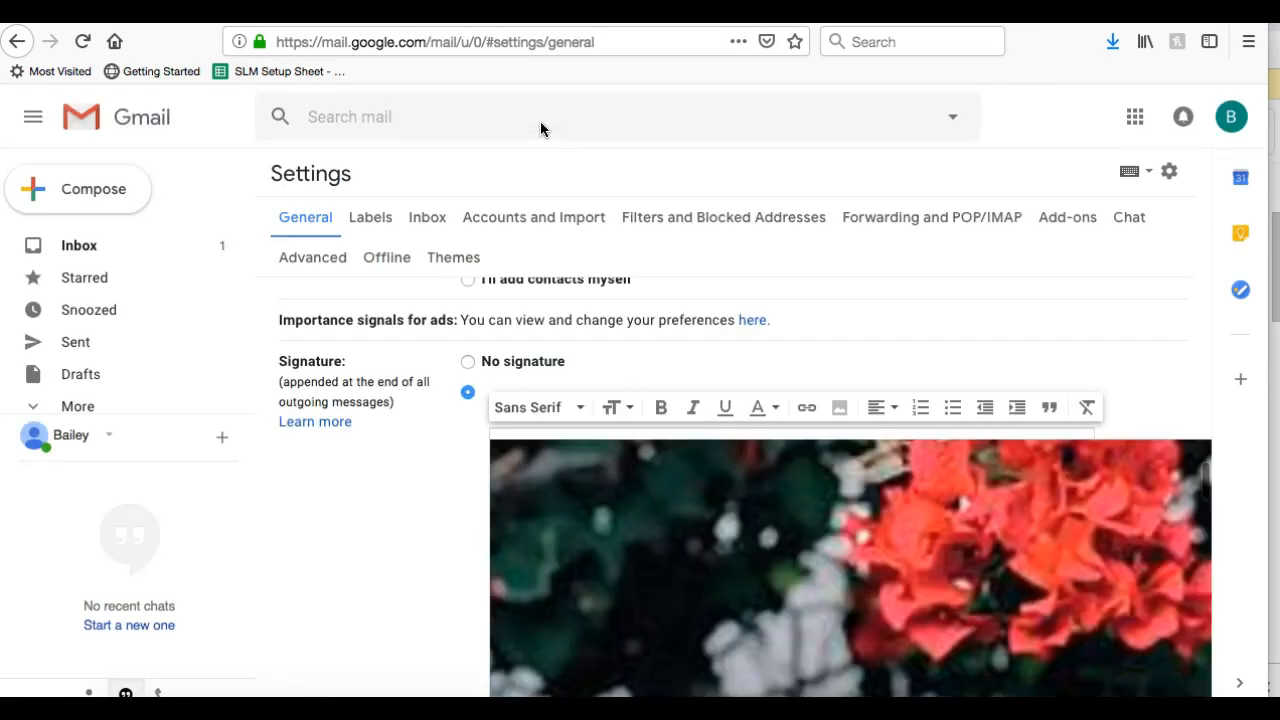
# Try the signature image at Small and Medium, then set it back to Large
pyautogui.click(643, 466)
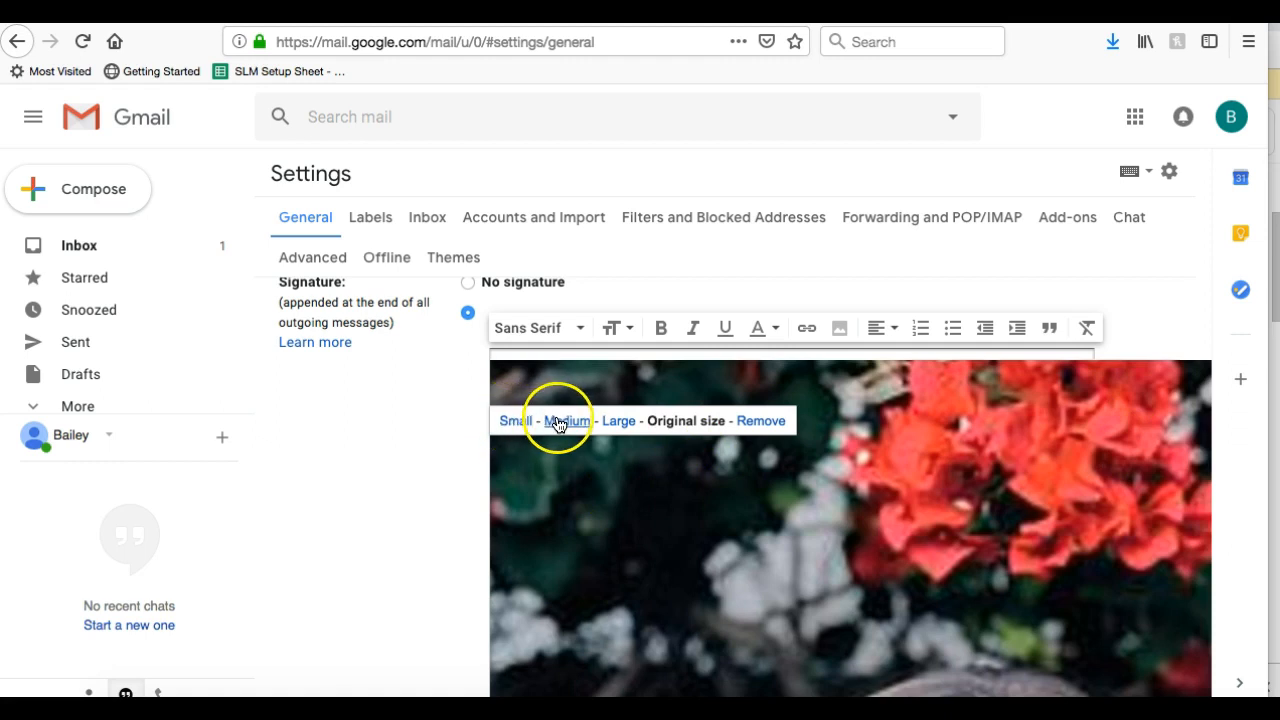
pyautogui.click(620, 421)
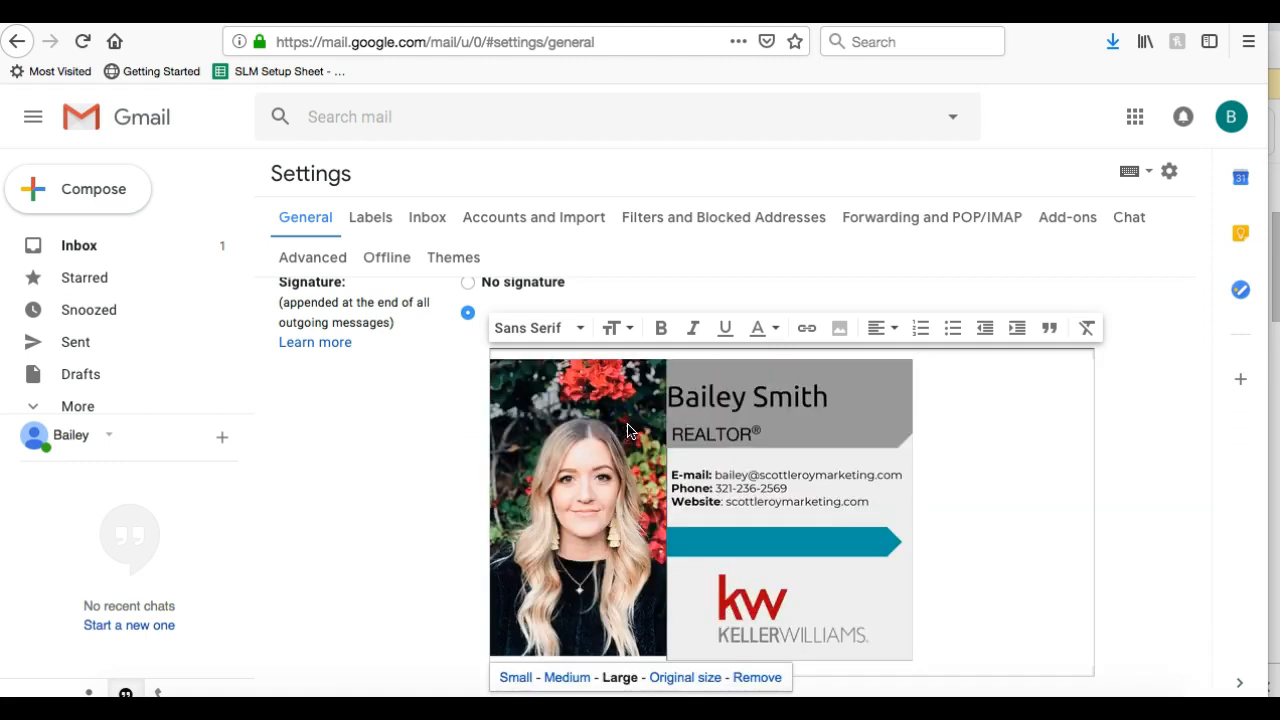
pyautogui.scroll(-3, 954, 482)
pyautogui.click(724, 393)
pyautogui.click(612, 563)
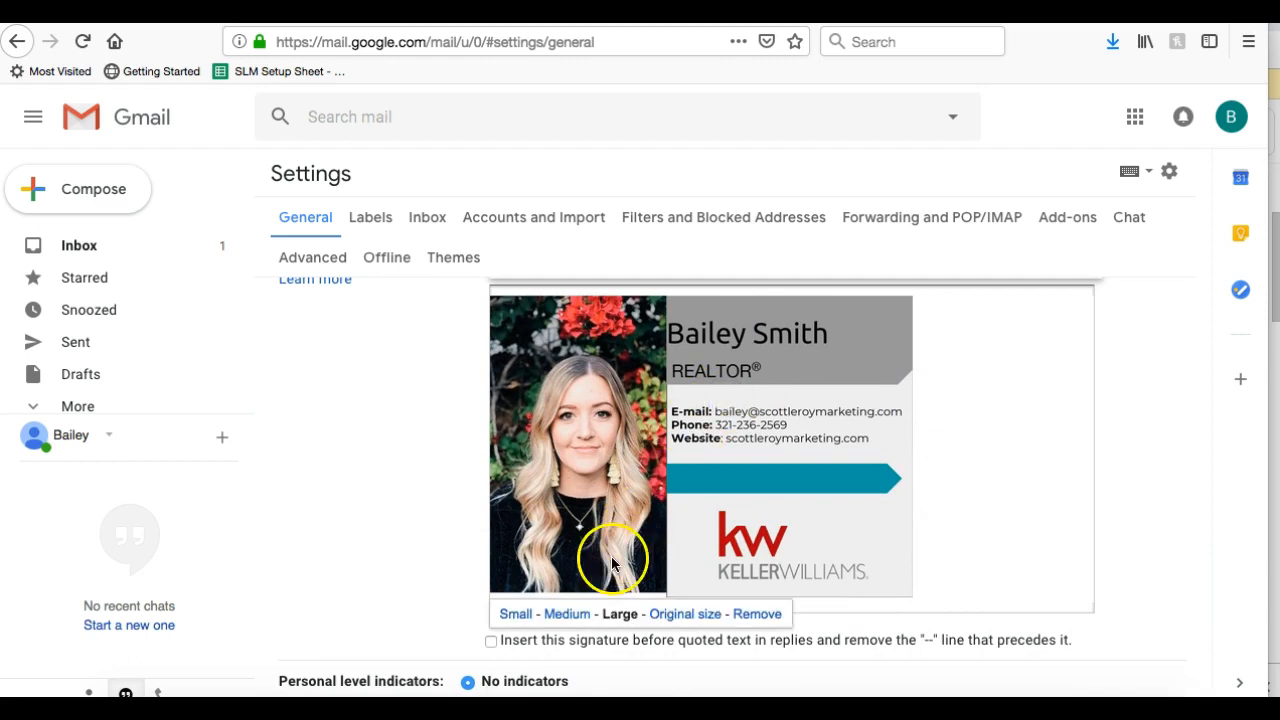
pyautogui.click(525, 622)
pyautogui.click(569, 381)
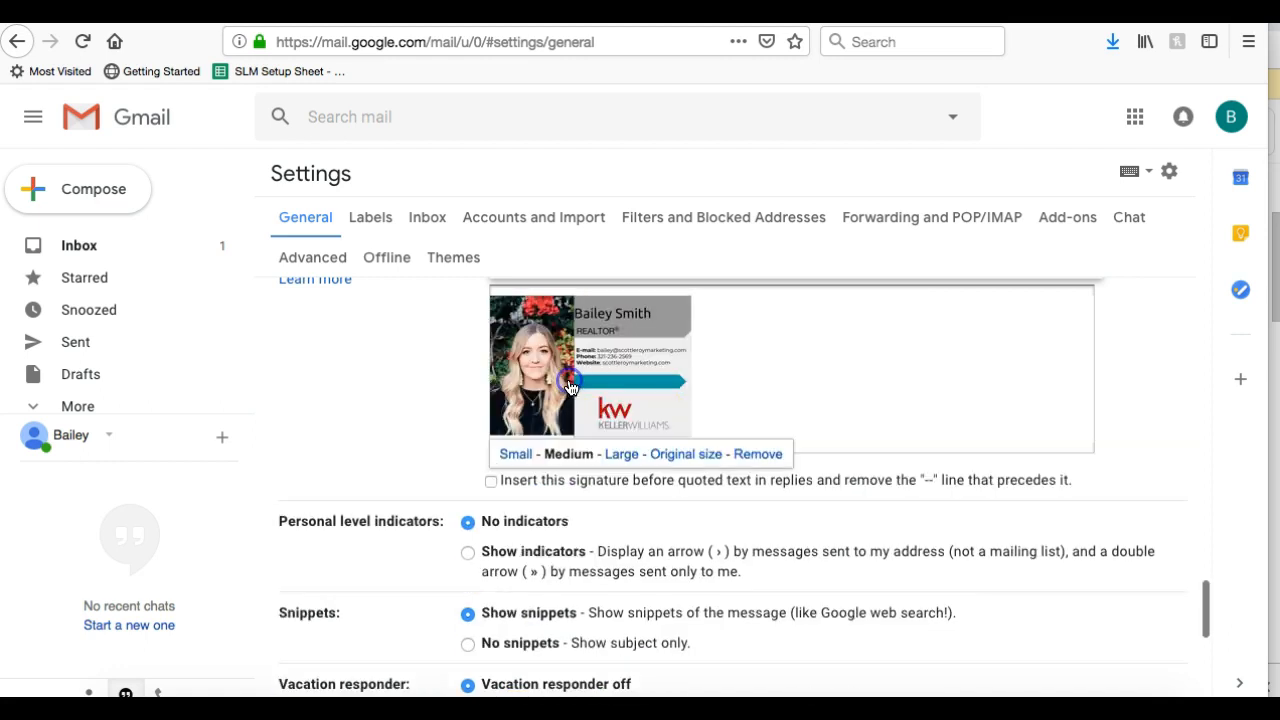
pyautogui.click(630, 454)
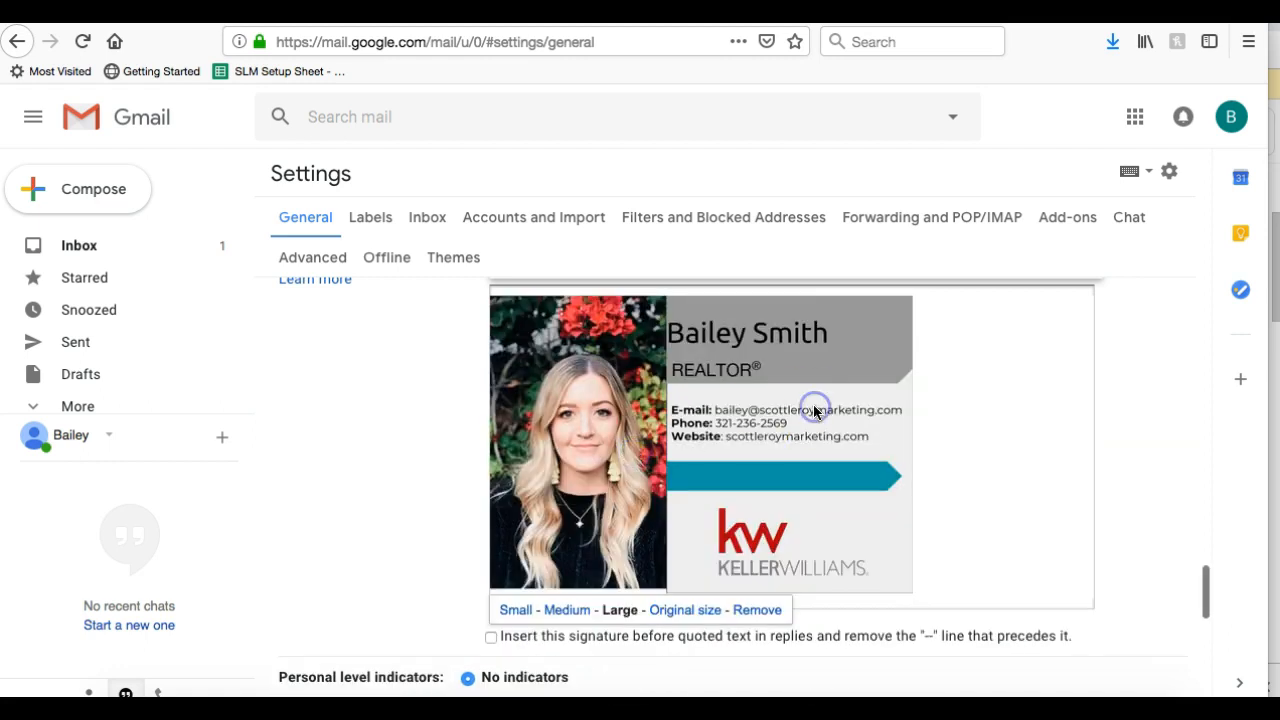
# Deselect and reselect the signature image to bring back its size options
pyautogui.click(857, 537)
pyautogui.scroll(3, 920, 531)
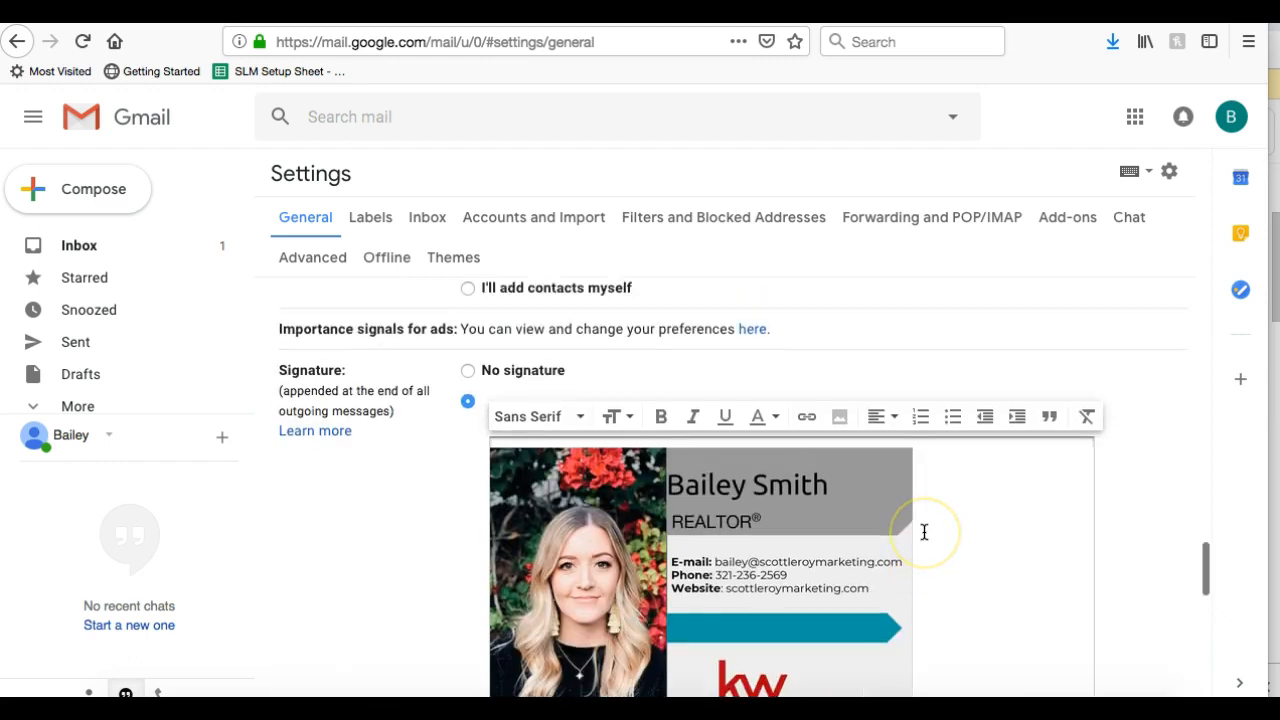
pyautogui.scroll(-2, 924, 532)
pyautogui.click(837, 498)
pyautogui.click(907, 621)
pyautogui.click(916, 628)
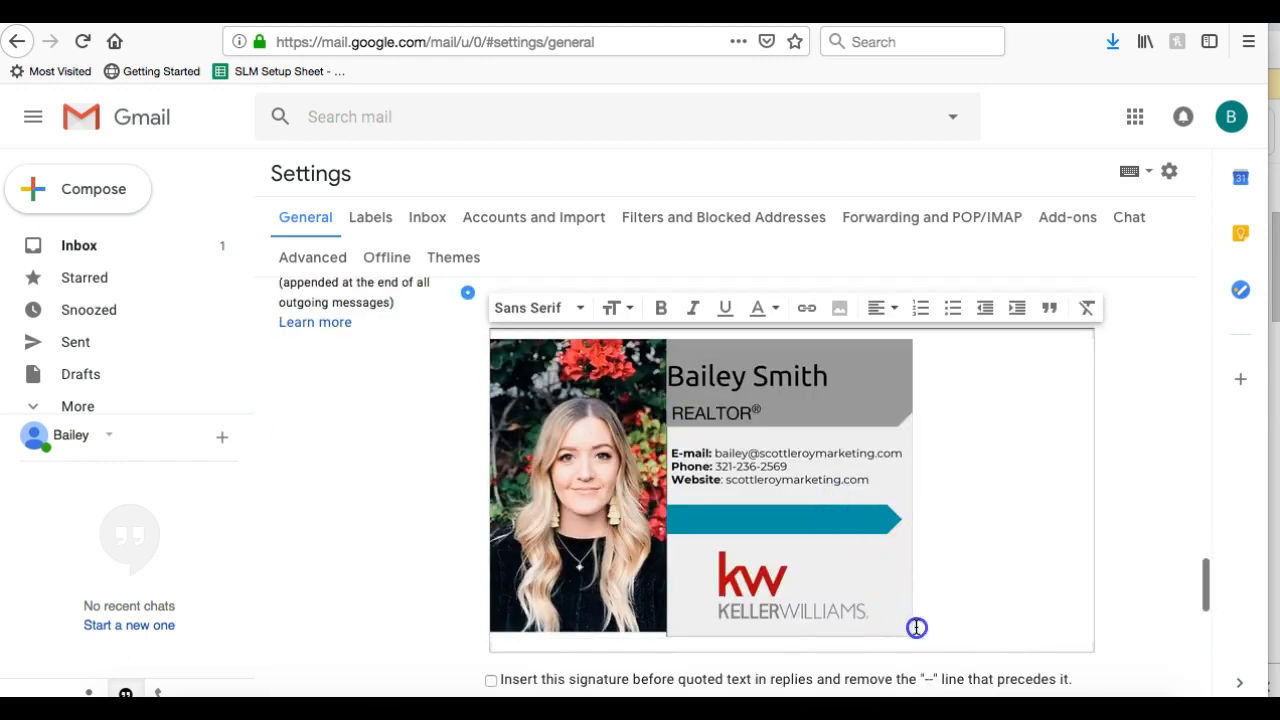
pyautogui.click(887, 617)
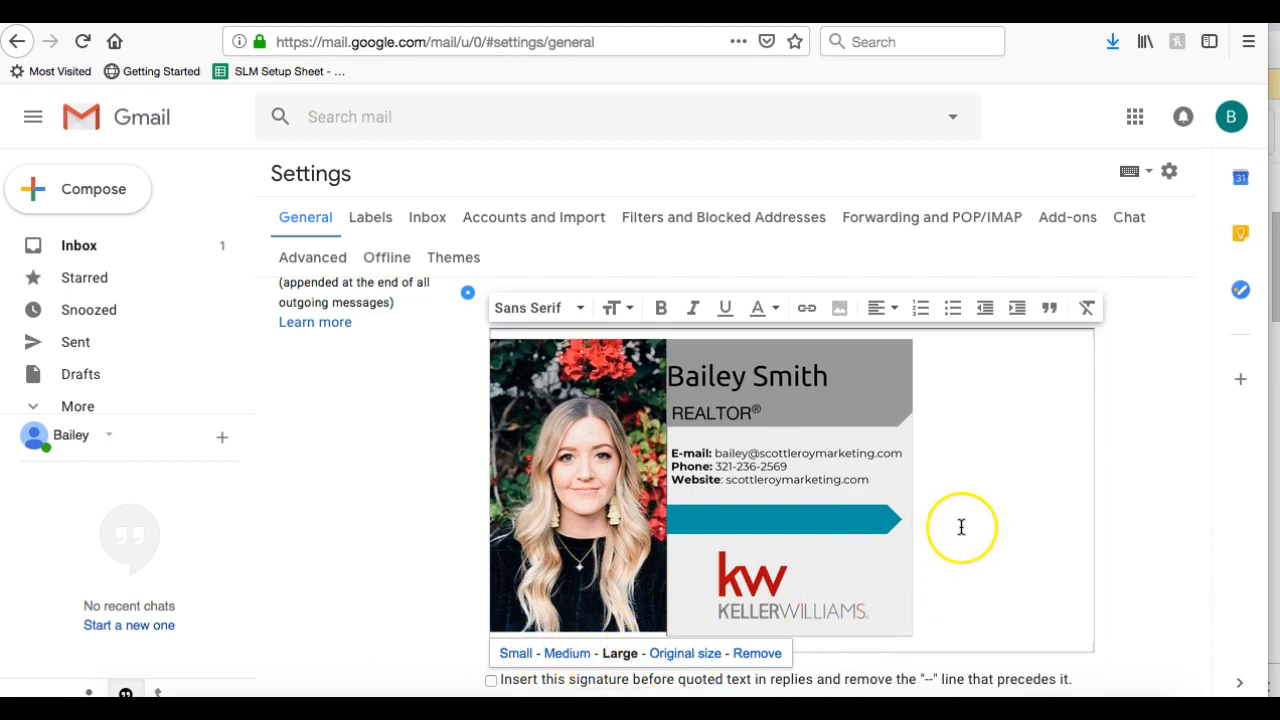
pyautogui.scroll(-1, 961, 527)
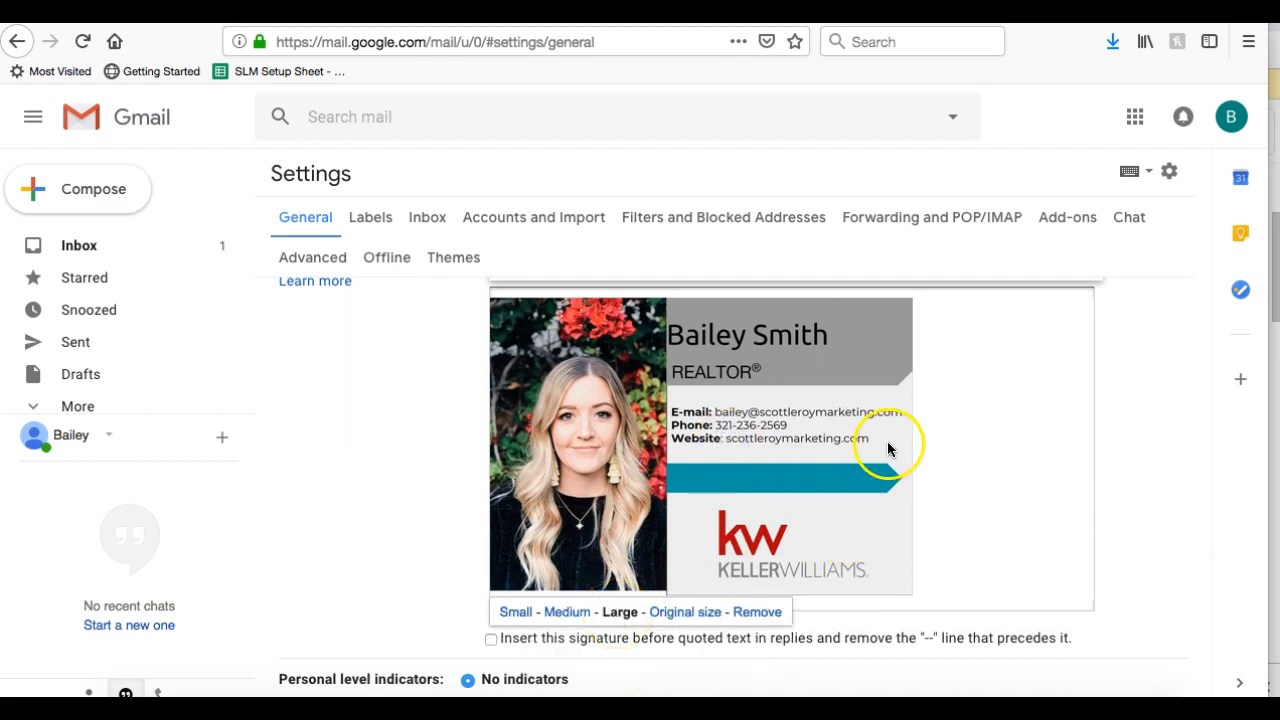
pyautogui.scroll(2, 889, 443)
pyautogui.scroll(-2, 888, 450)
pyautogui.scroll(2, 888, 450)
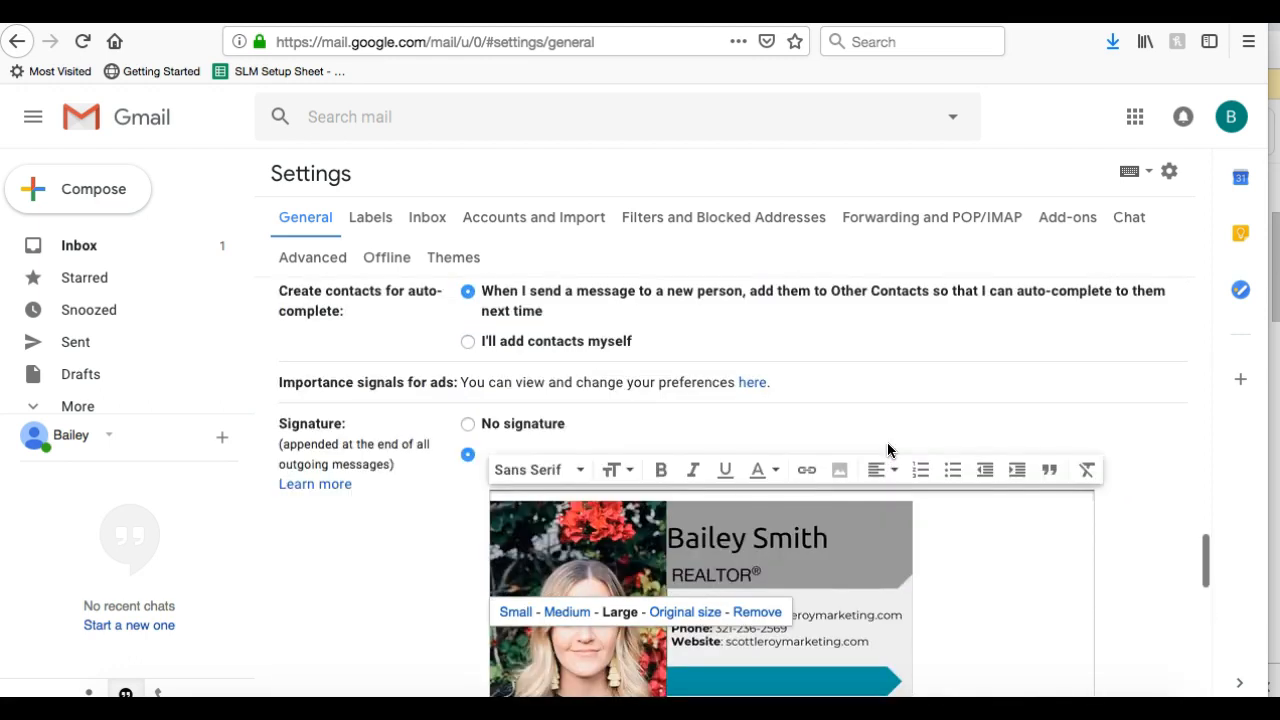
# Reselect the signature image and try resizing it by dragging its corner
pyautogui.scroll(-2, 888, 450)
pyautogui.click(874, 472)
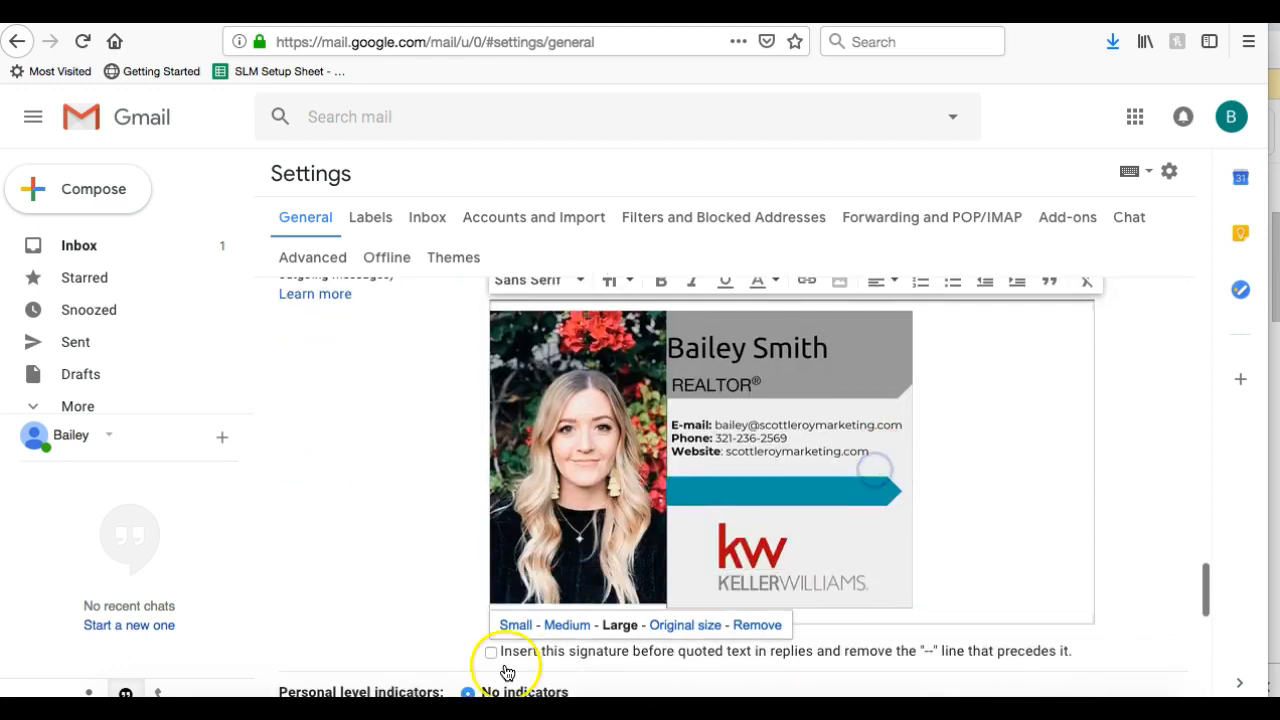
pyautogui.click(909, 445)
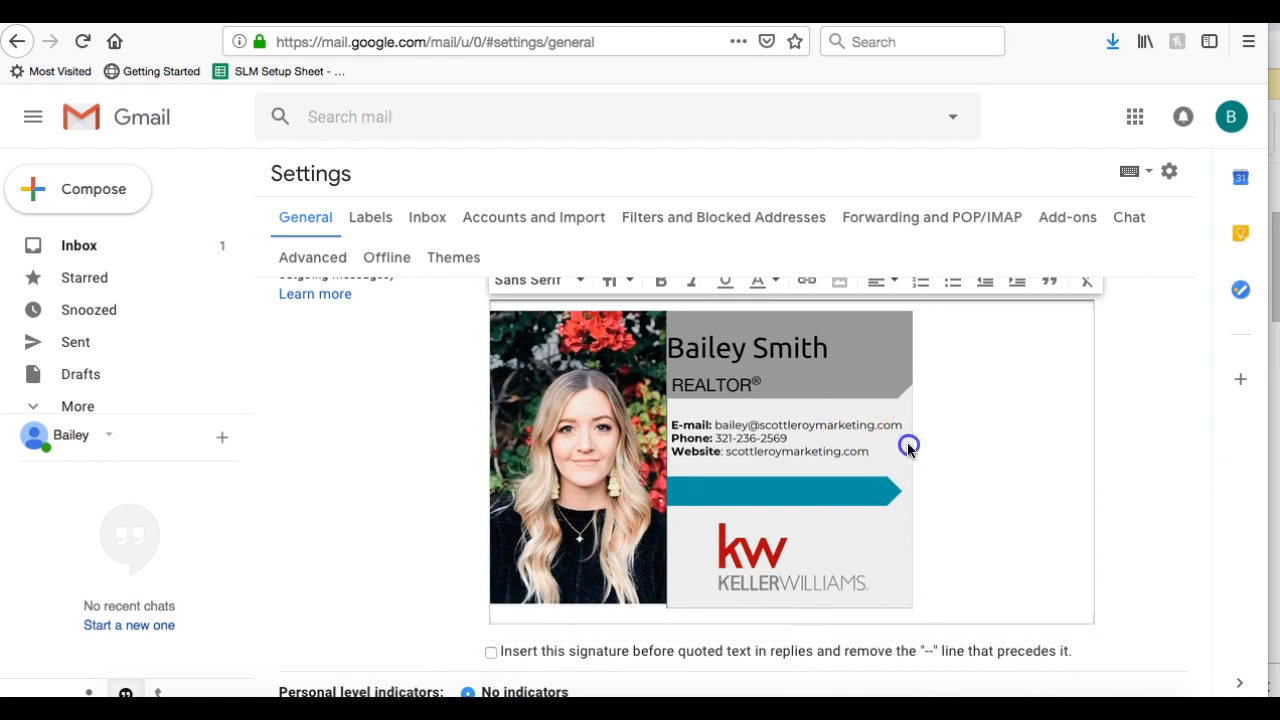
pyautogui.click(823, 447)
pyautogui.click(1036, 506)
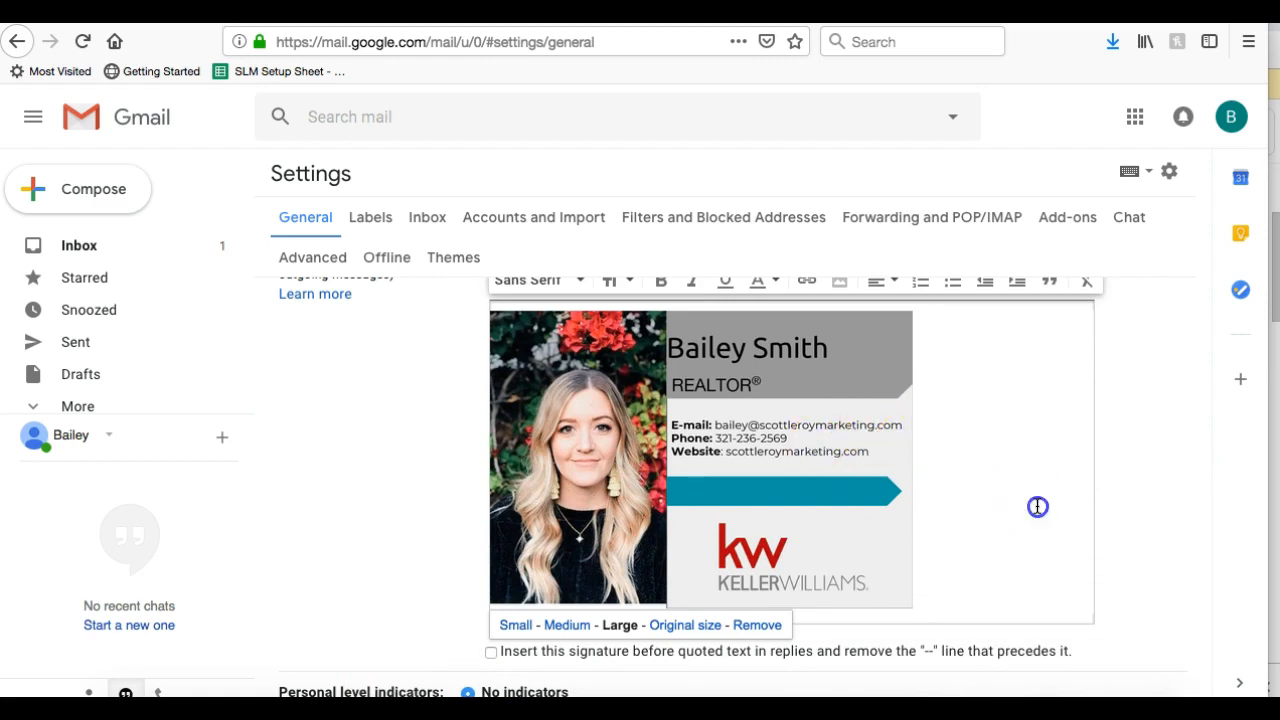
pyautogui.click(888, 592)
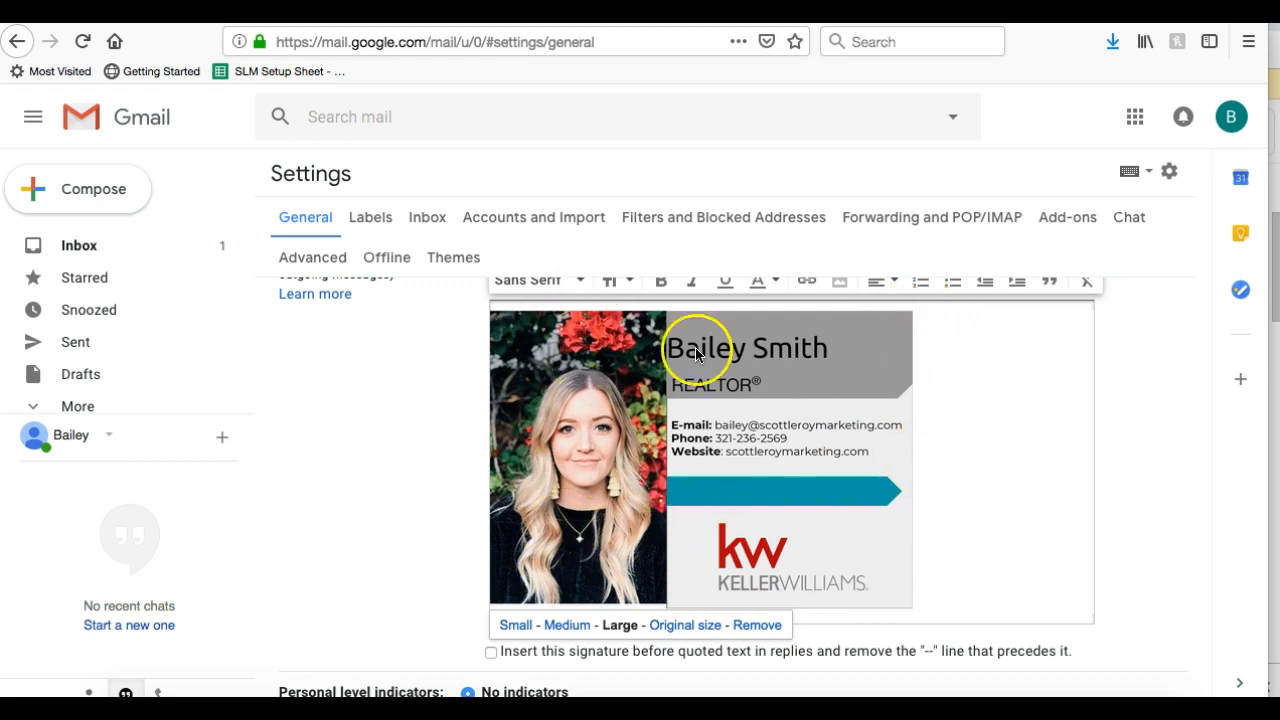
pyautogui.click(805, 400)
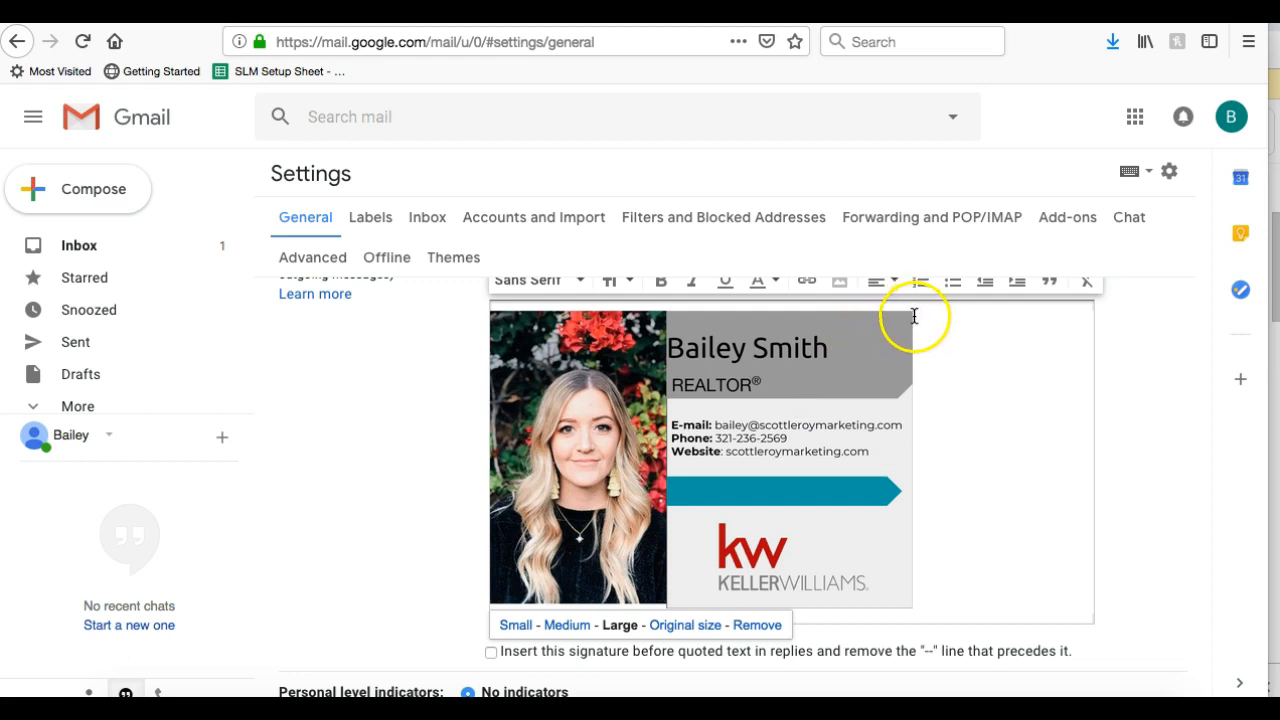
pyautogui.moveTo(908, 316); pyautogui.dragTo(852, 366)
pyautogui.click(971, 385)
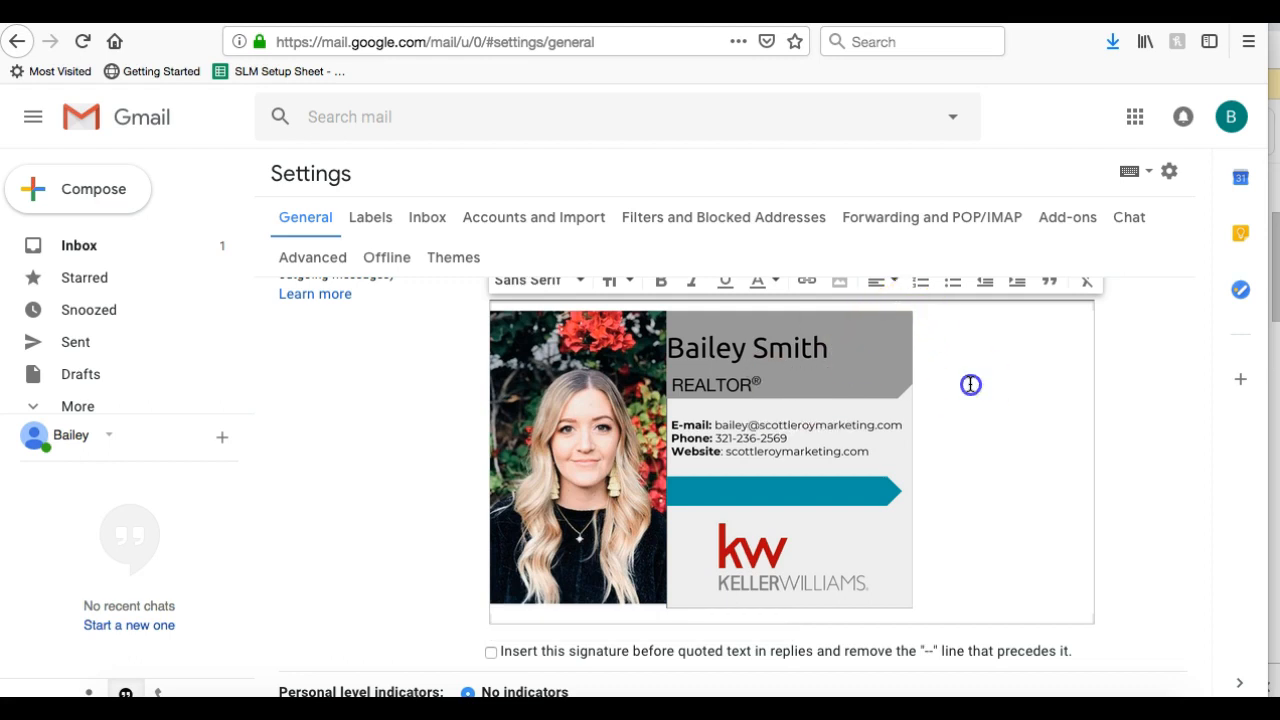
pyautogui.click(815, 422)
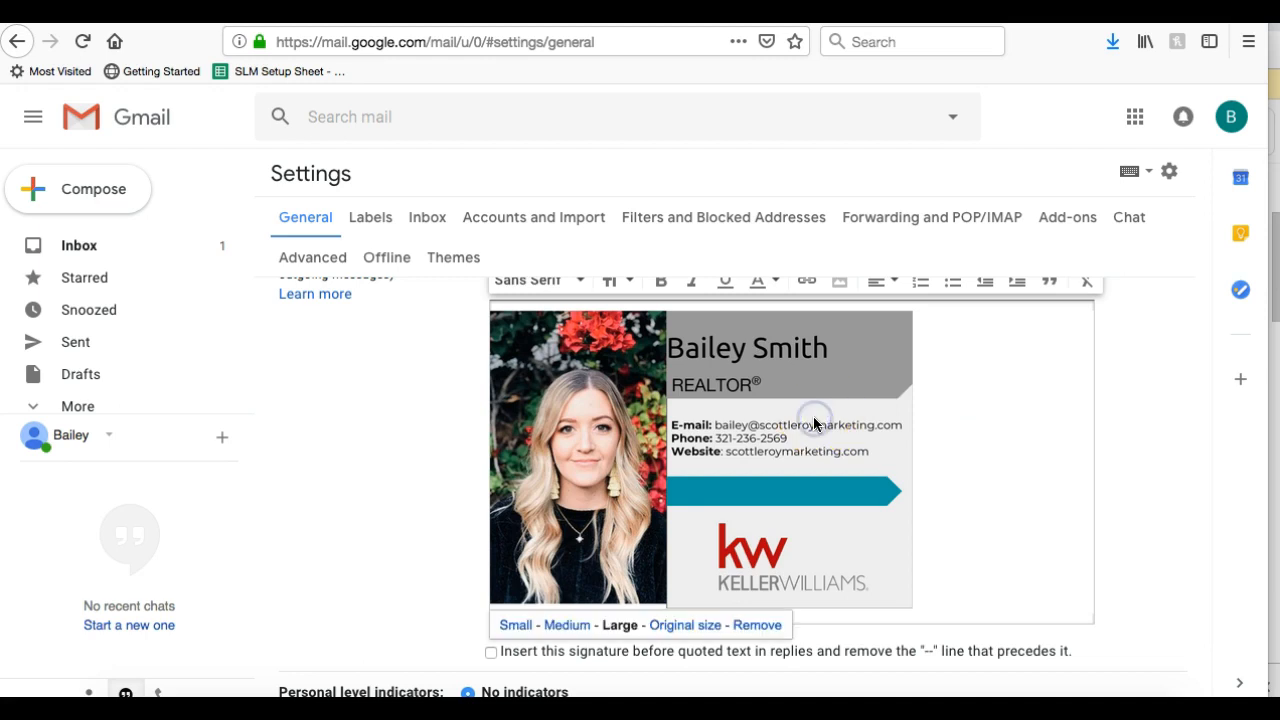
# Switch the signature image to Original size, then to Large
pyautogui.scroll(-3, 815, 422)
pyautogui.scroll(-5, 815, 424)
pyautogui.scroll(8, 815, 424)
pyautogui.click(814, 421)
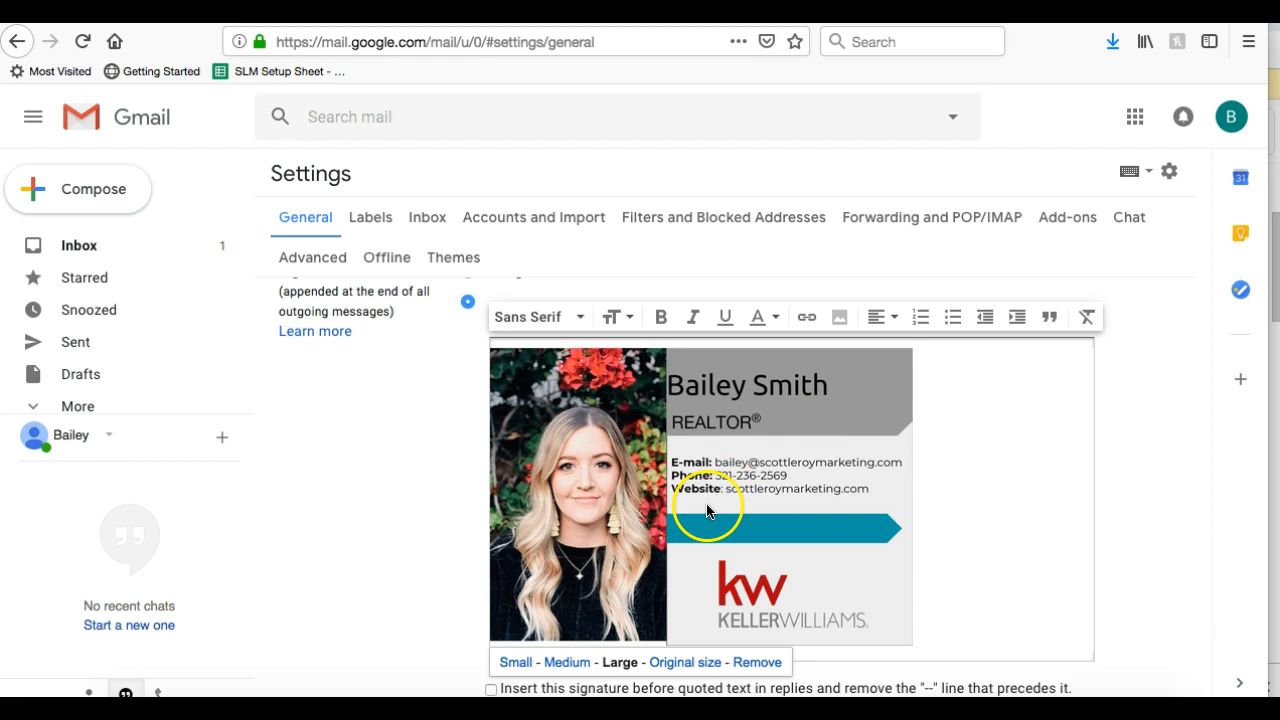
pyautogui.scroll(-1, 703, 600)
pyautogui.click(692, 660)
pyautogui.scroll(2, 660, 410)
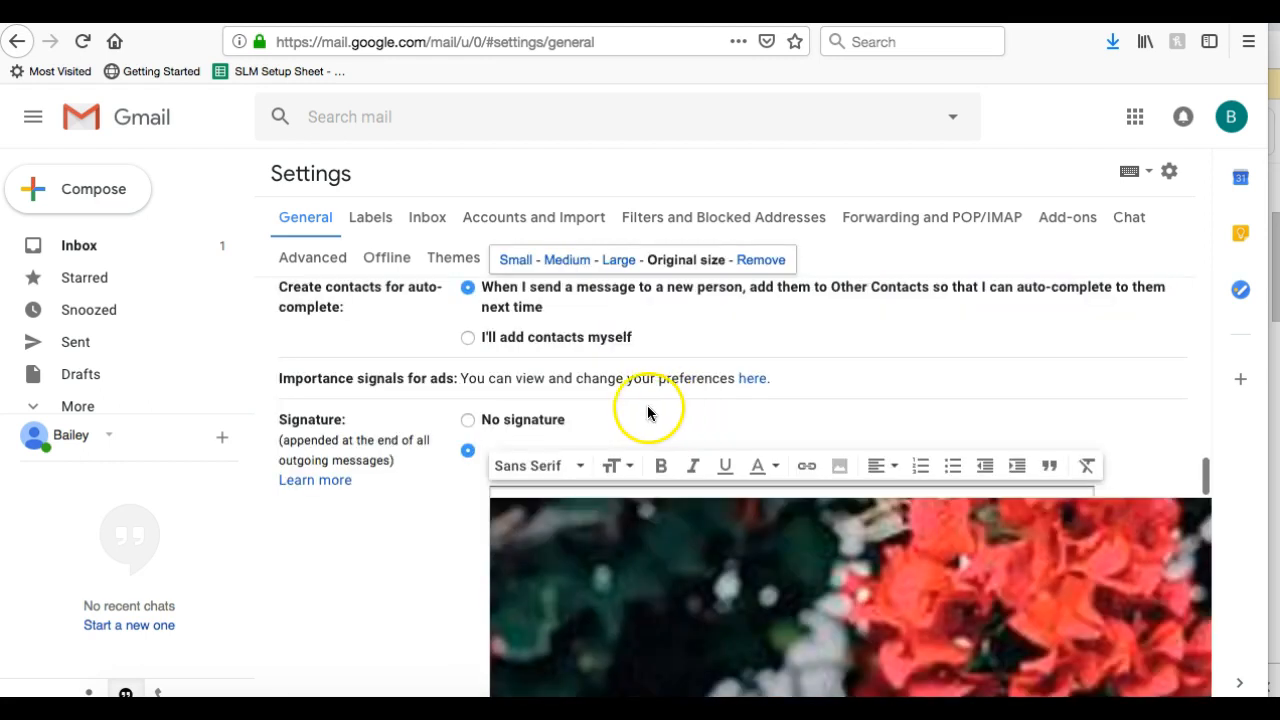
pyautogui.scroll(-10, 657, 551)
pyautogui.scroll(2, 657, 554)
pyautogui.scroll(3, 656, 557)
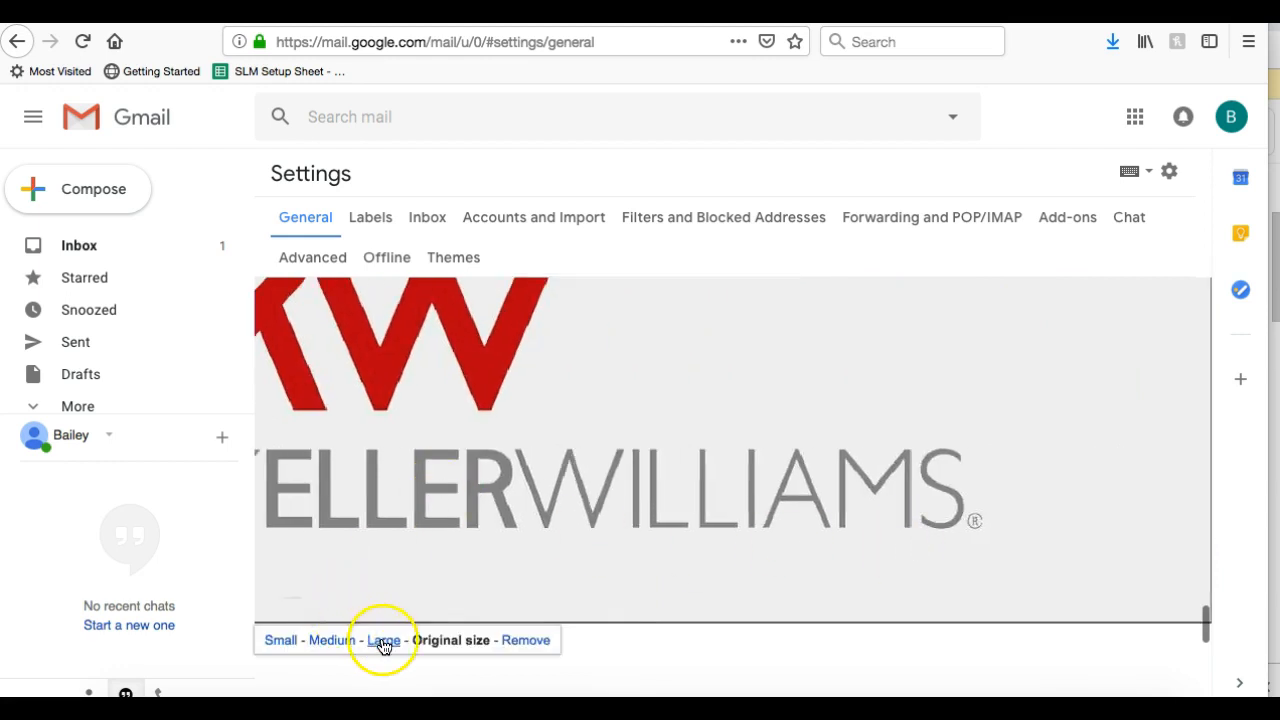
pyautogui.click(383, 640)
pyautogui.scroll(5, 644, 460)
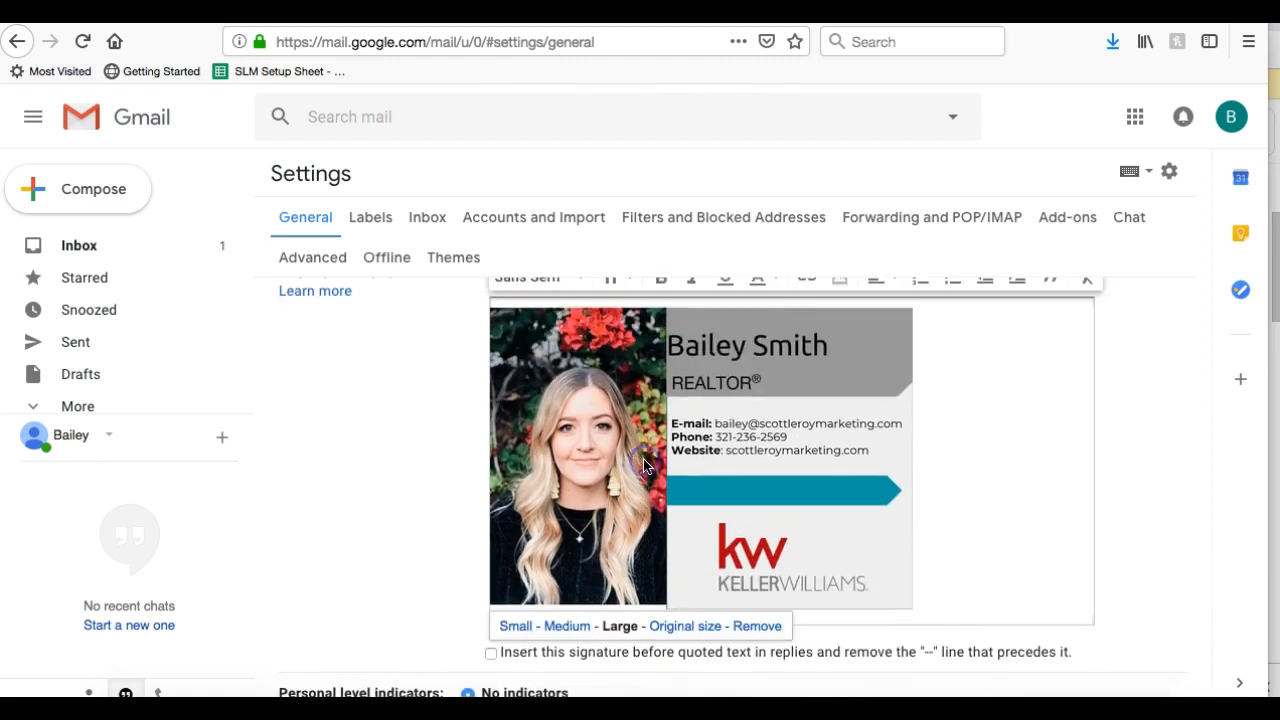
# Place the cursor after the signature image and save the settings with Save Changes
pyautogui.click(986, 449)
pyautogui.click(818, 432)
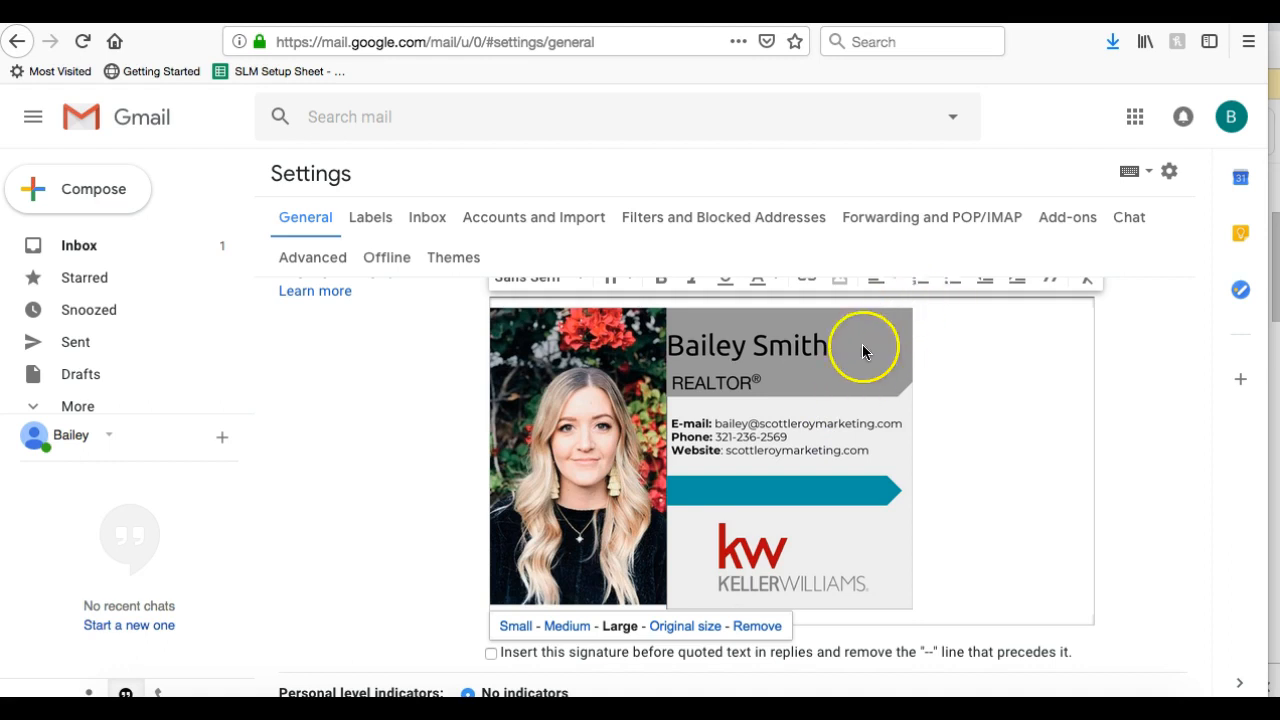
pyautogui.click(1020, 423)
pyautogui.scroll(3, 1020, 423)
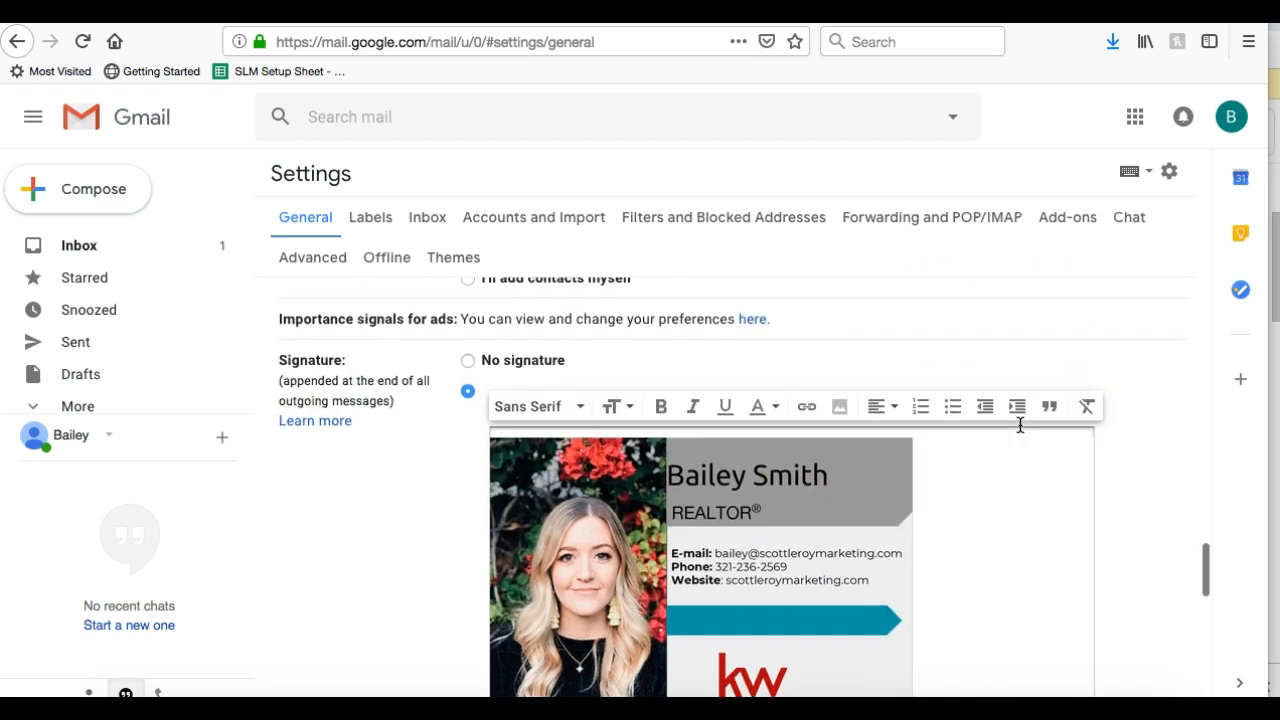
pyautogui.scroll(-5, 1020, 425)
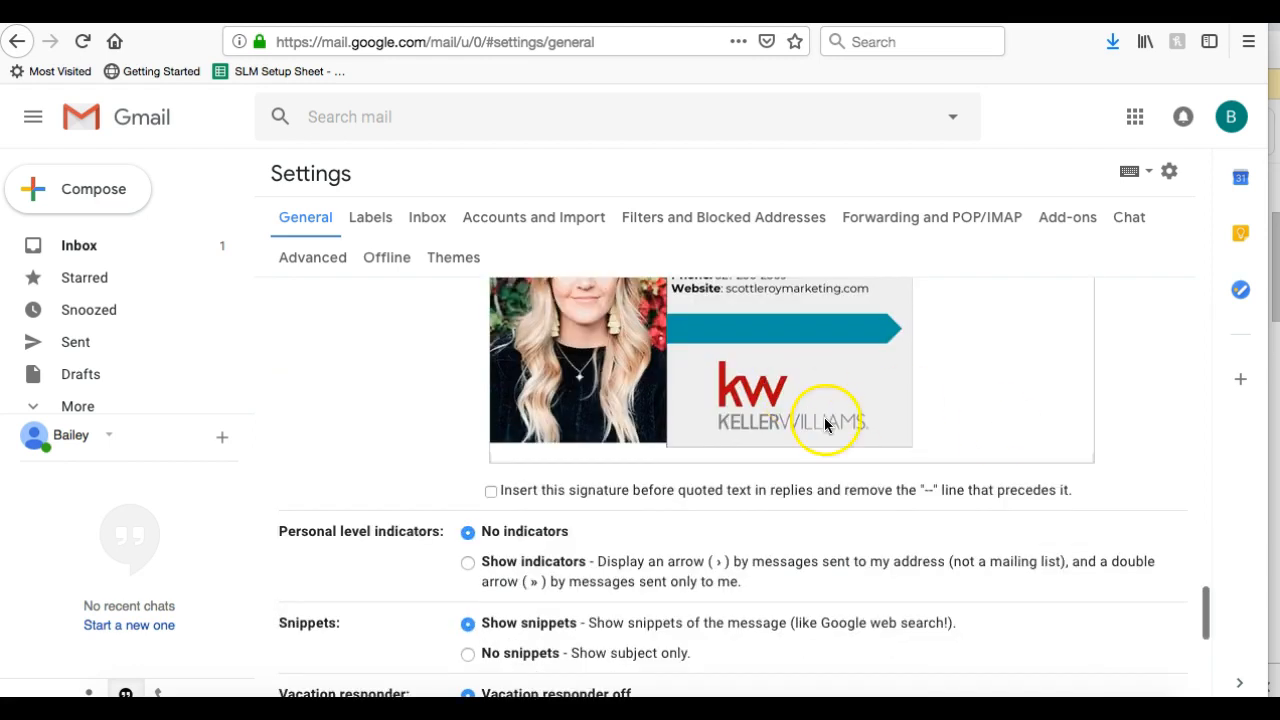
pyautogui.click(816, 380)
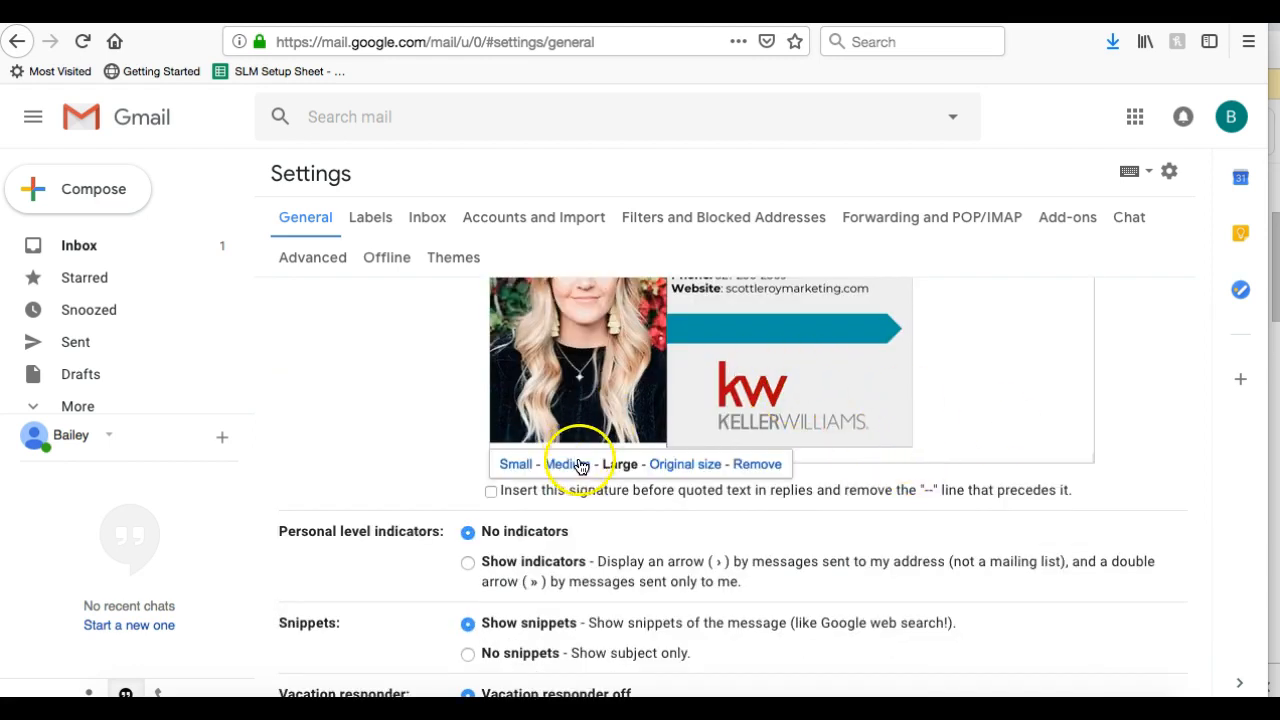
pyautogui.click(704, 521)
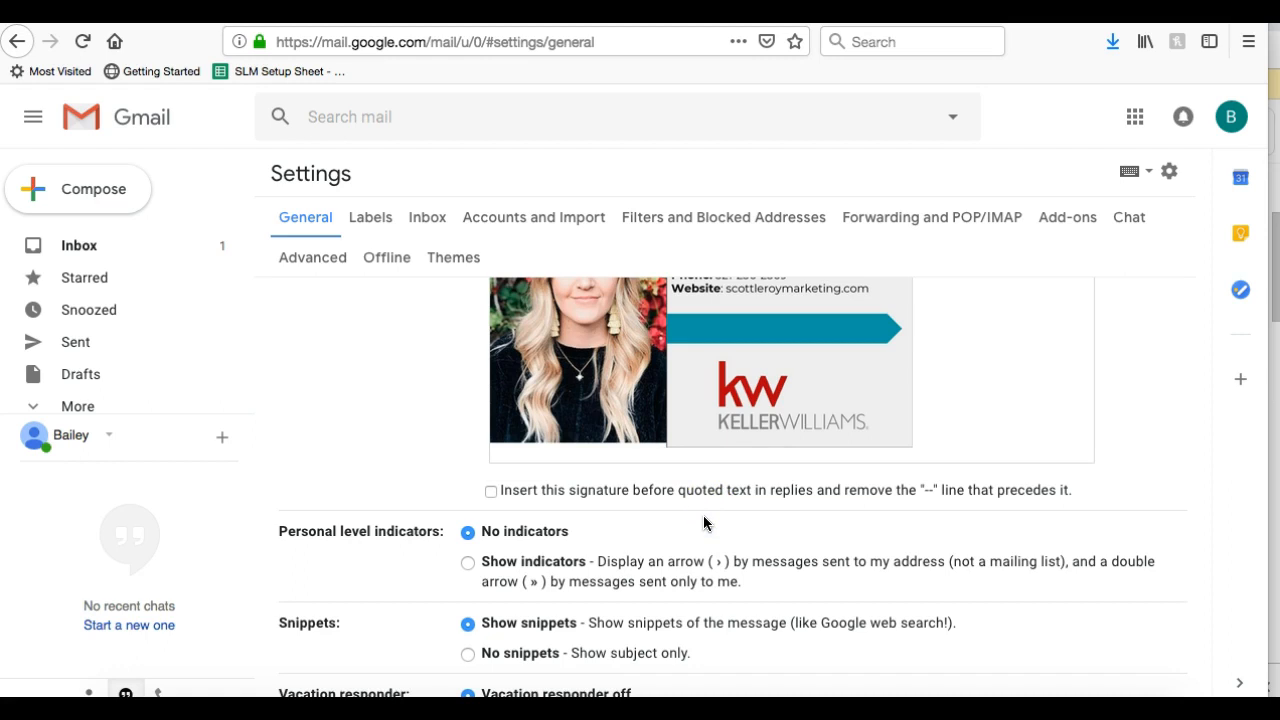
pyautogui.scroll(3, 703, 521)
pyautogui.click(586, 590)
pyautogui.click(515, 625)
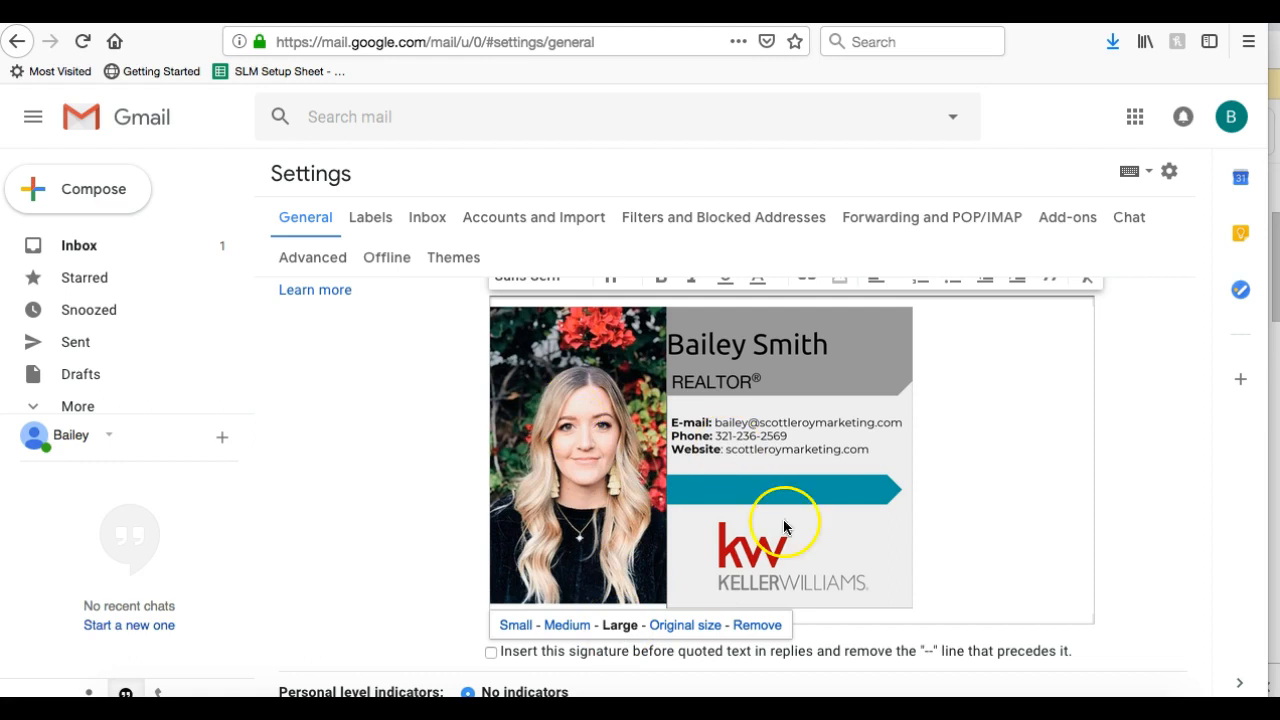
pyautogui.click(990, 548)
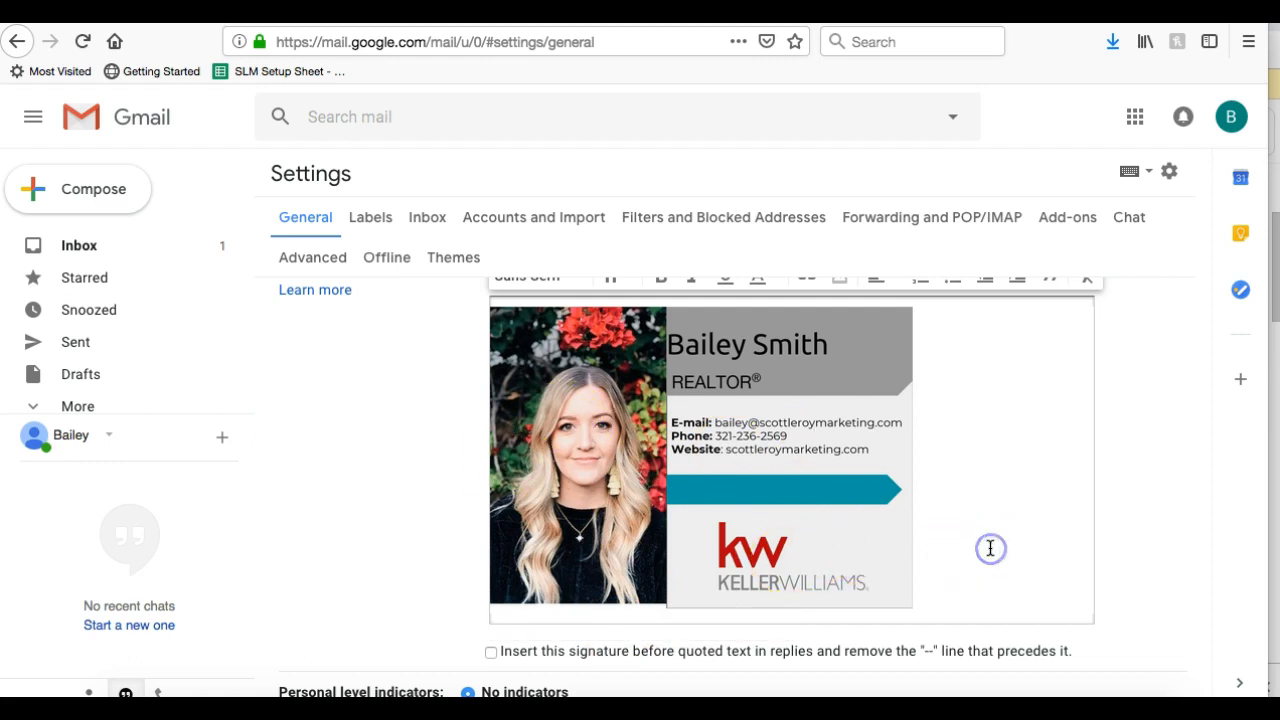
pyautogui.click(1004, 548)
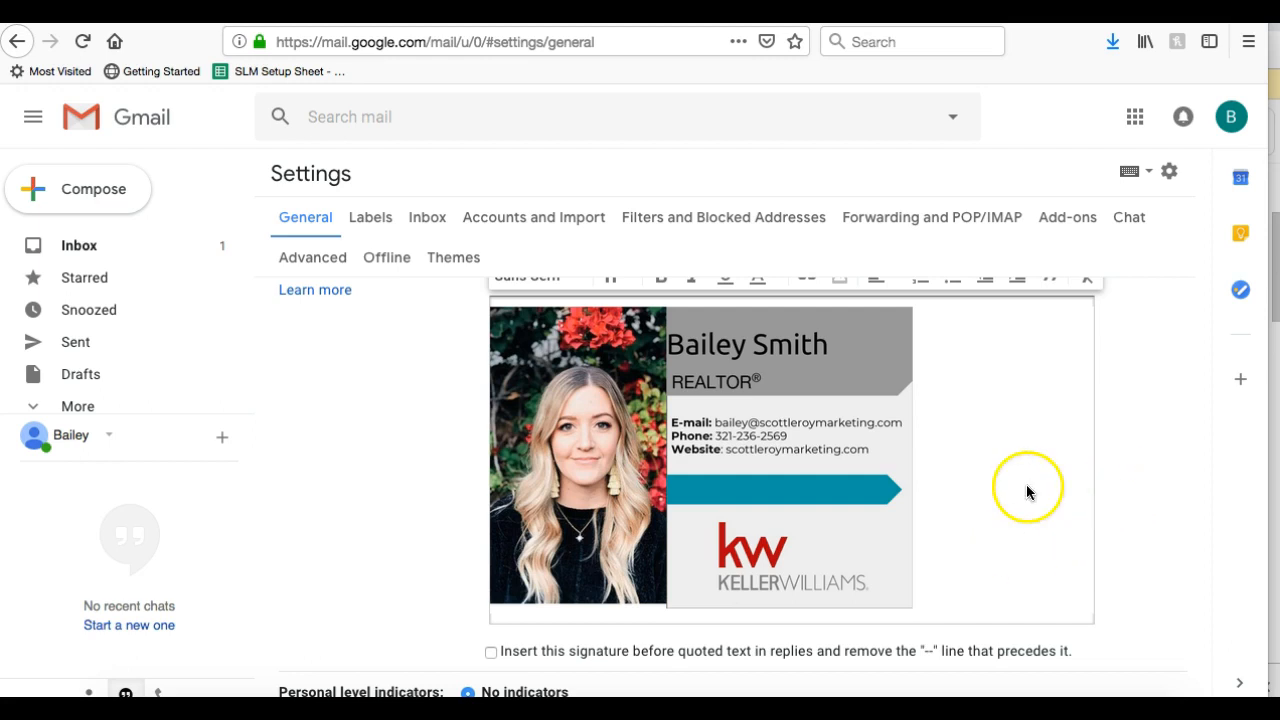
pyautogui.scroll(-10, 704, 414)
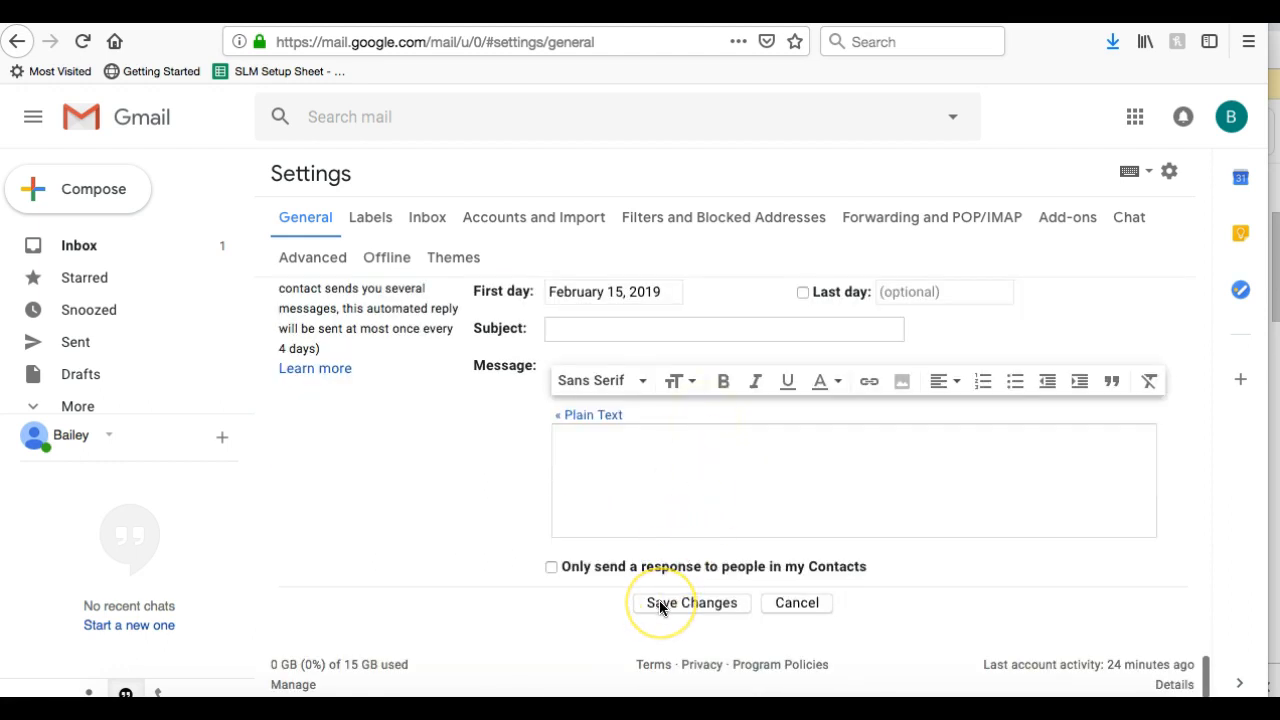
pyautogui.click(660, 605)
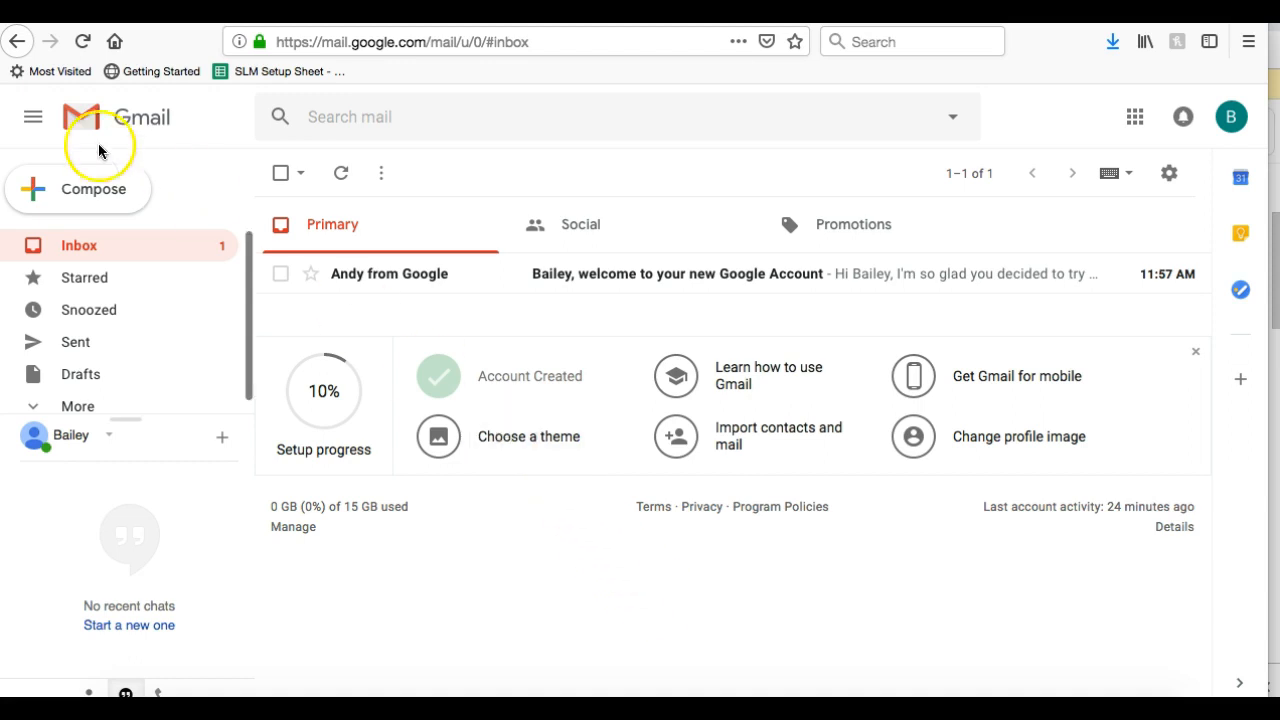
pyautogui.click(91, 191)
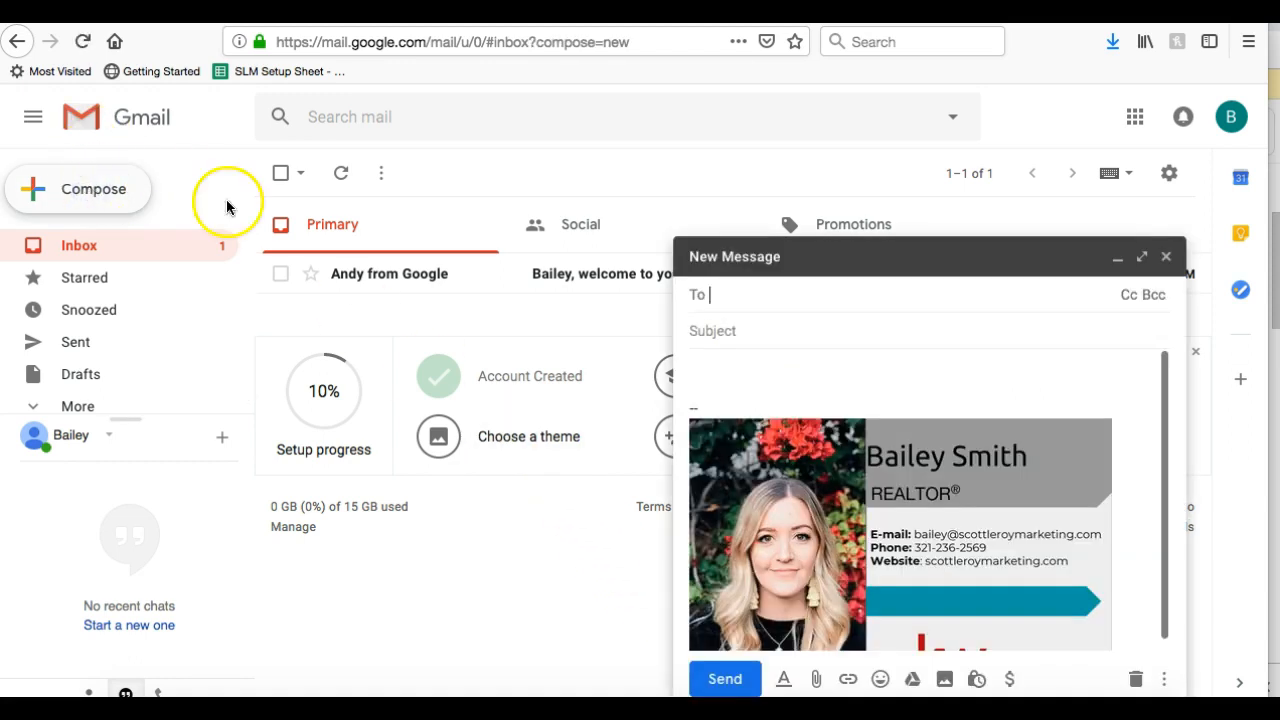
pyautogui.scroll(-2, 856, 505)
pyautogui.click(857, 505)
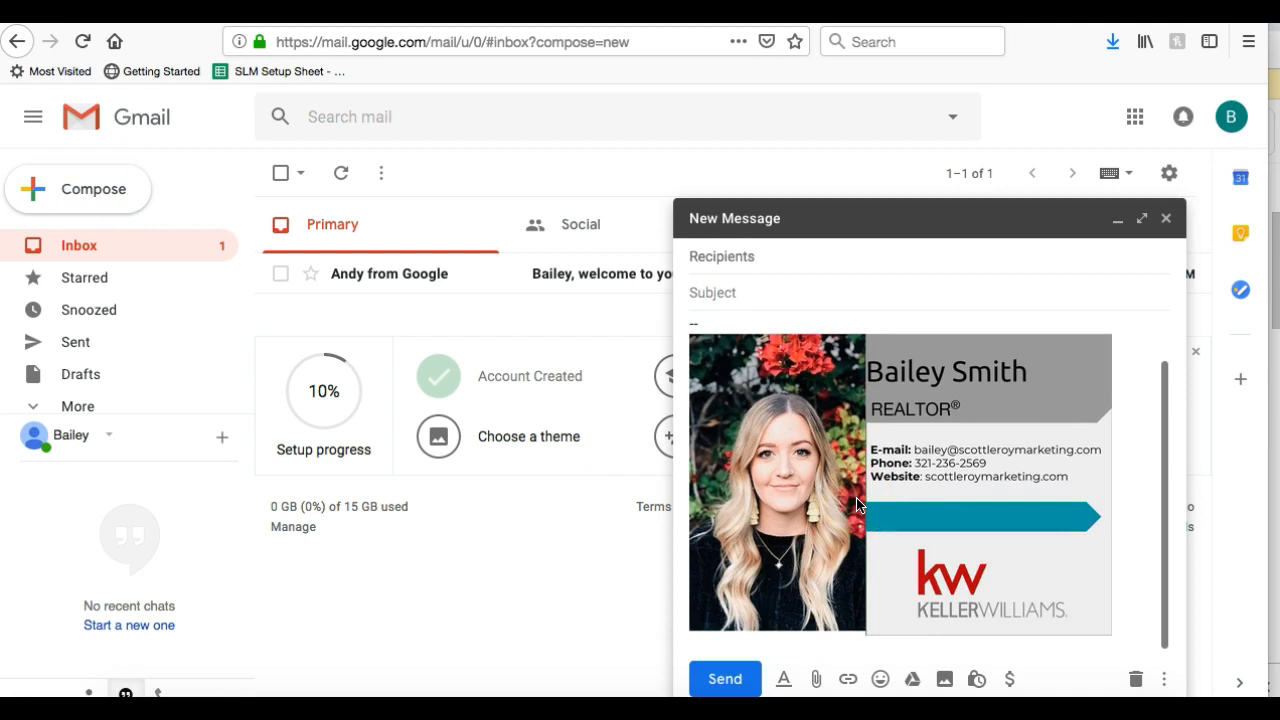
pyautogui.scroll(1, 940, 410)
pyautogui.click(938, 415)
pyautogui.click(915, 338)
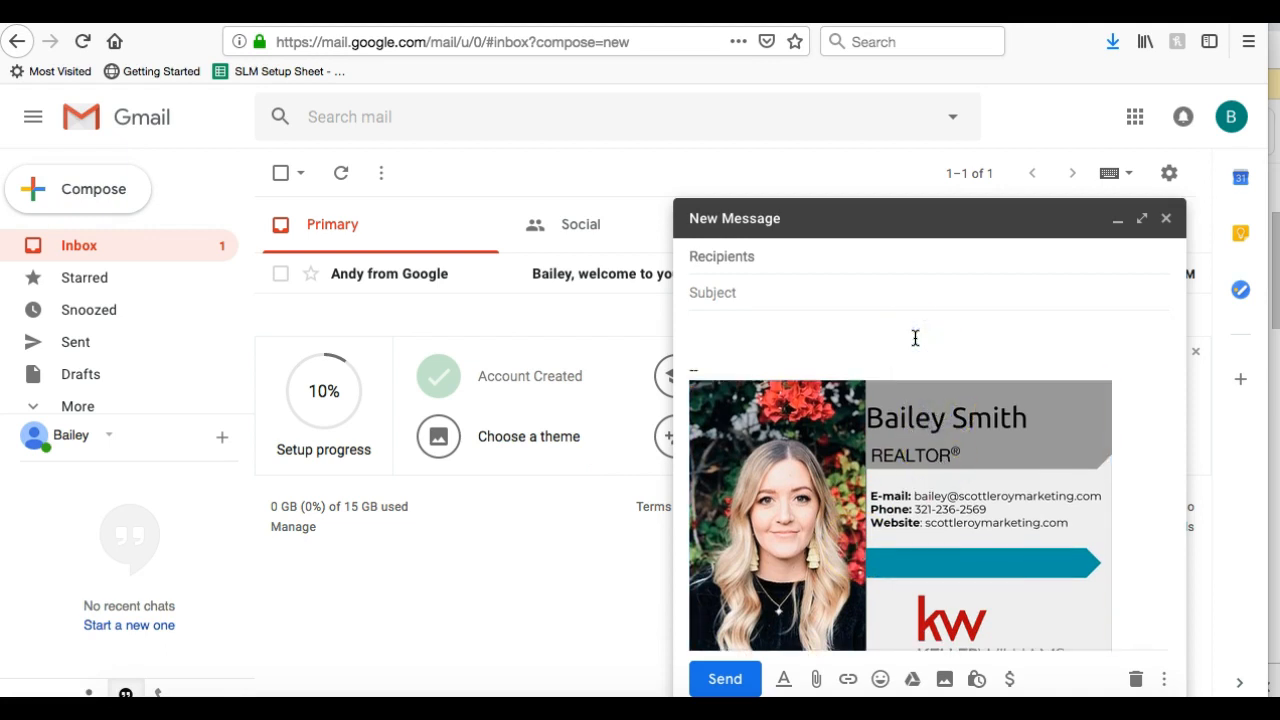
pyautogui.scroll(-1, 915, 338)
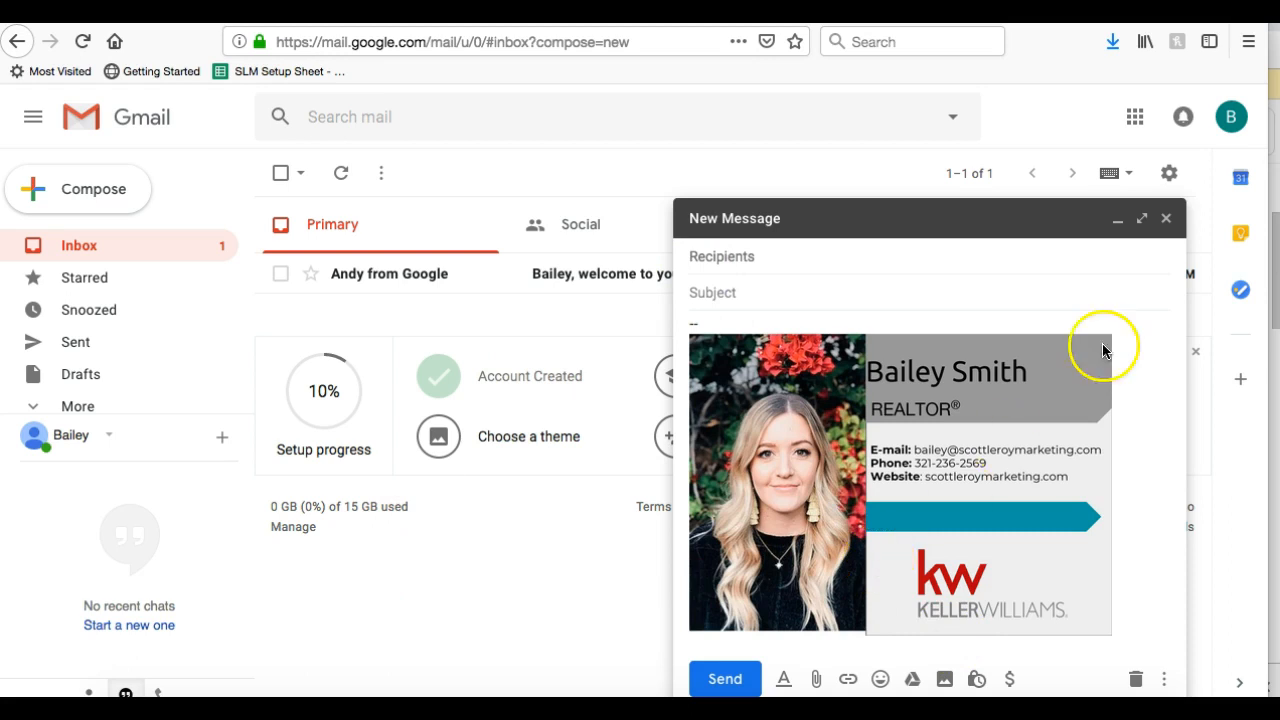
pyautogui.click(1166, 218)
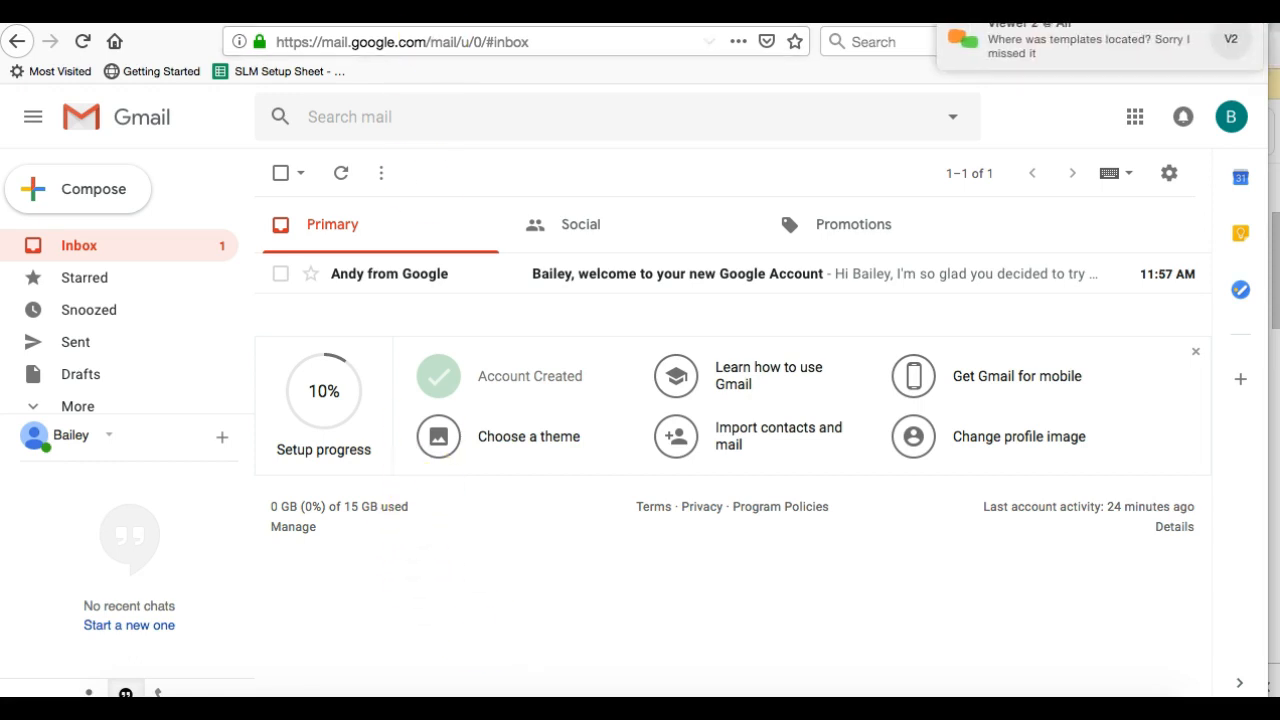
pyautogui.click(422, 16)
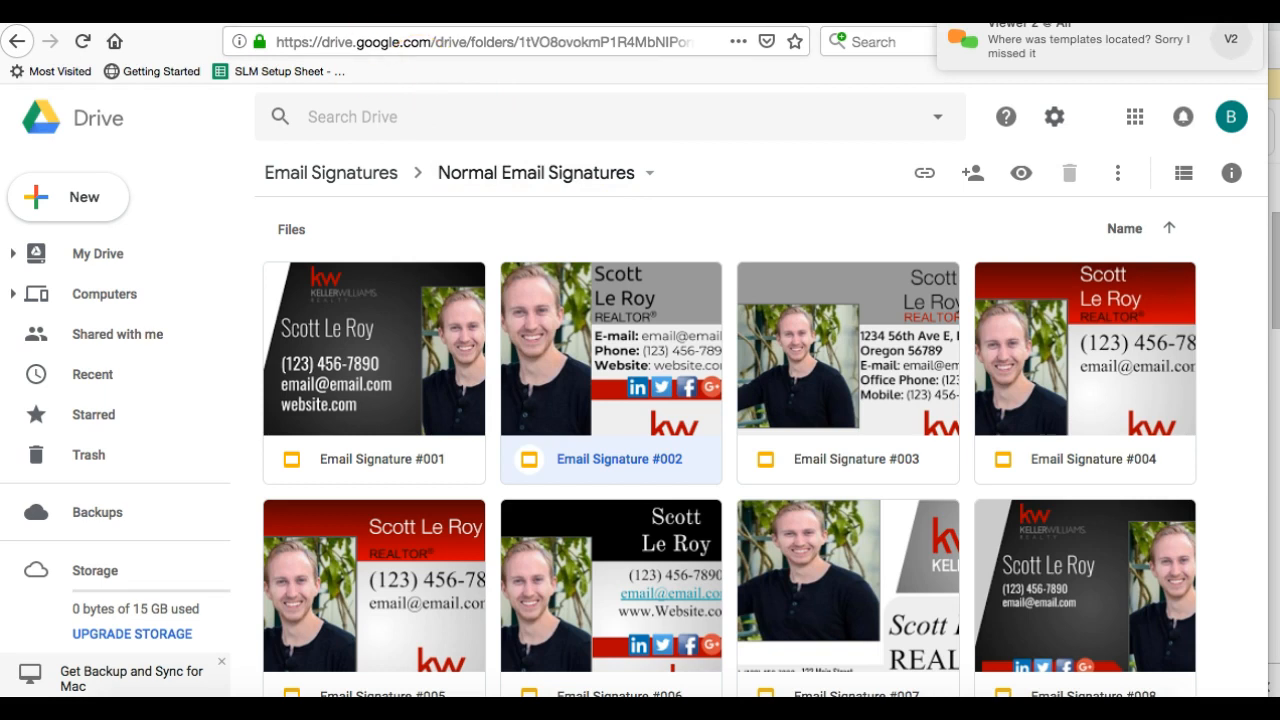
# Switch to the SLM Templates page and open the video meeting chat
pyautogui.click(418, 14)
pyautogui.scroll(15, 700, 420)
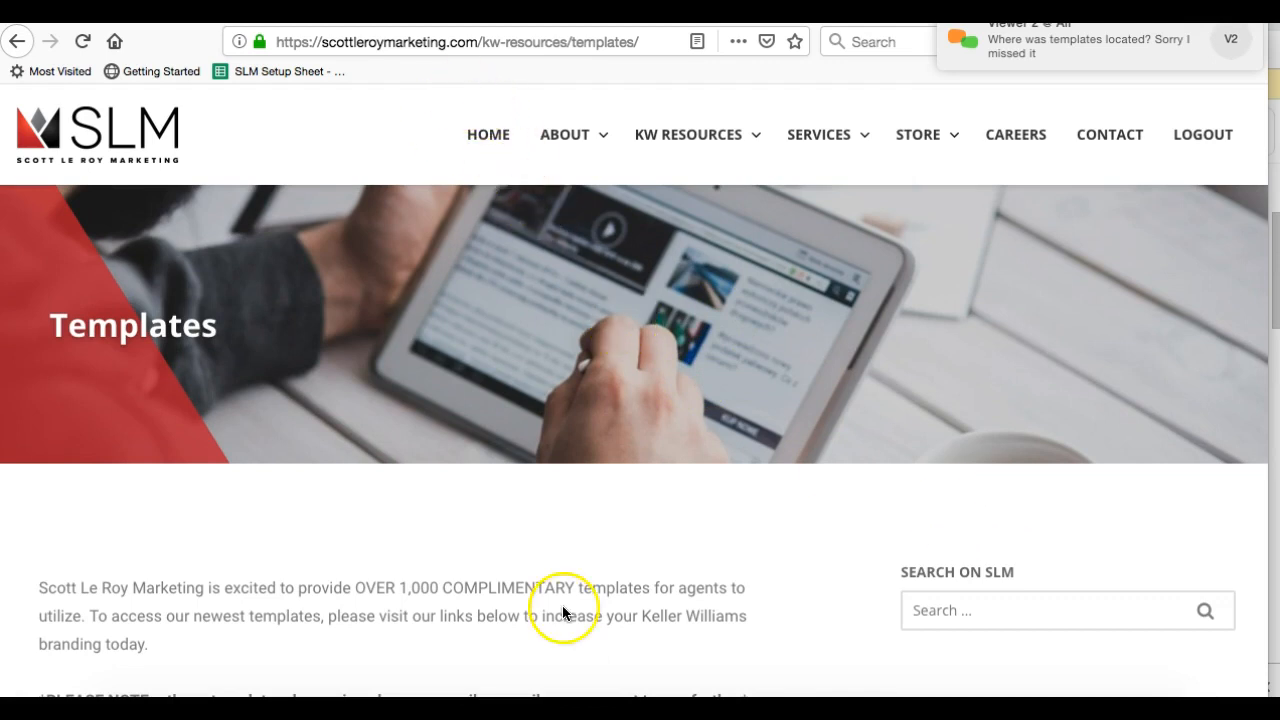
pyautogui.click(874, 700)
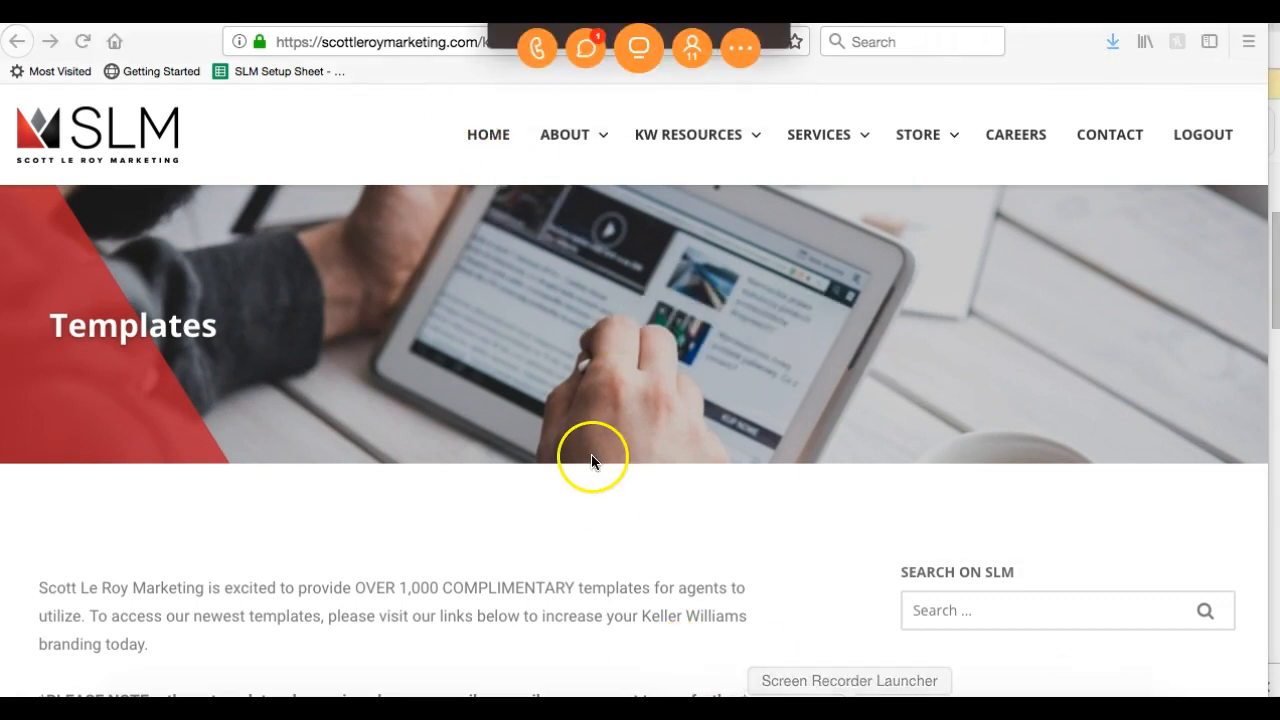
pyautogui.click(592, 46)
# Send 'scottleroymarketing.com/templates' to everyone in the chat and close the chat window
pyautogui.click(663, 557)
pyautogui.write('scottleroymarketing.com/templates')
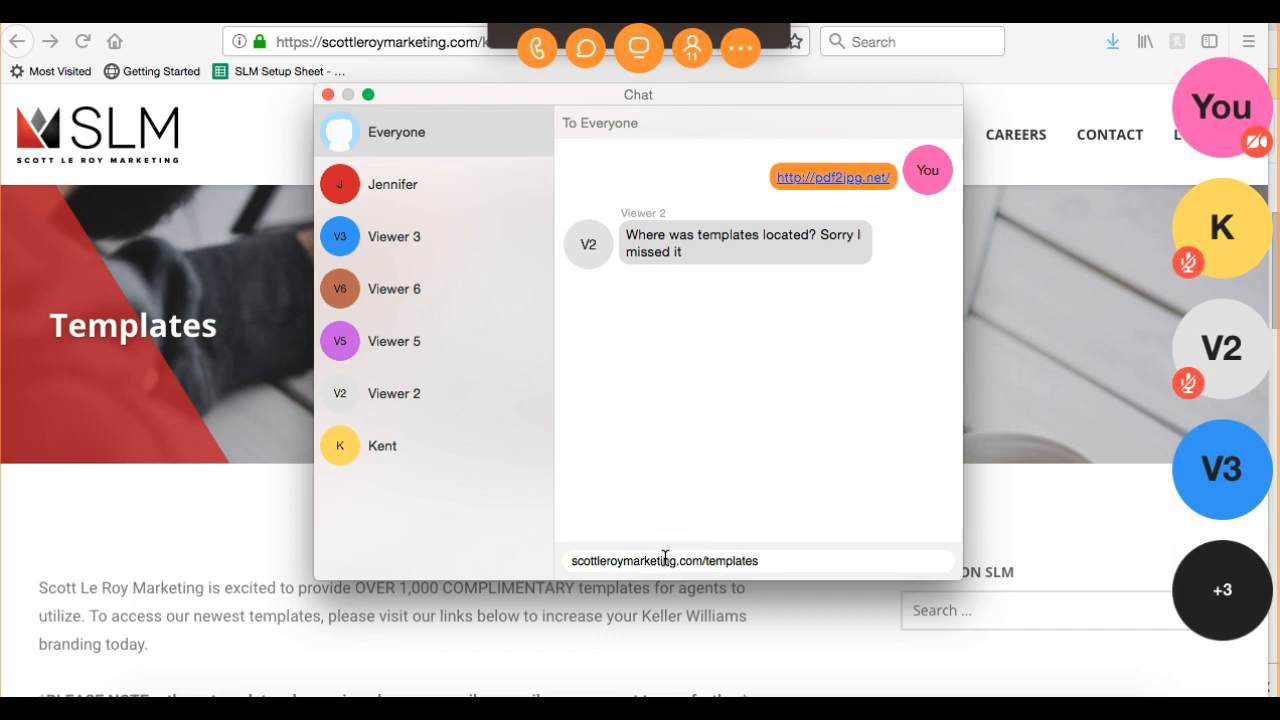
pyautogui.press('Return')
pyautogui.click(149, 622)
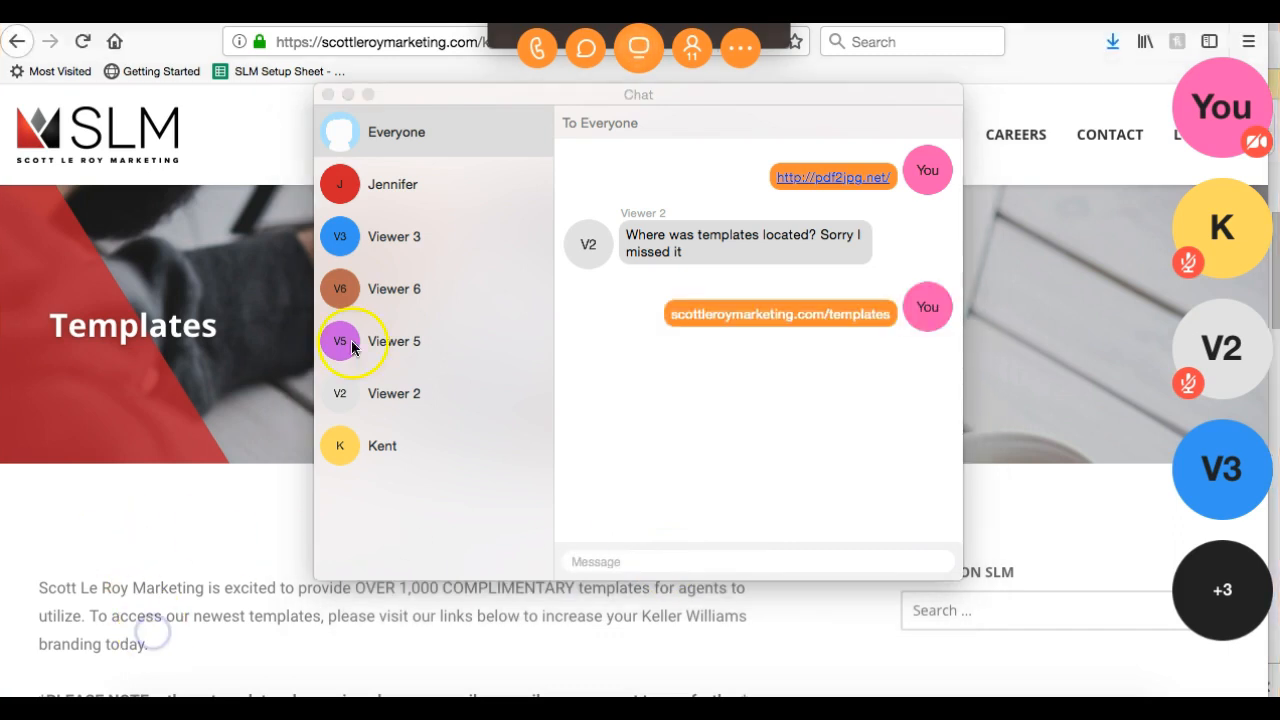
pyautogui.click(340, 92)
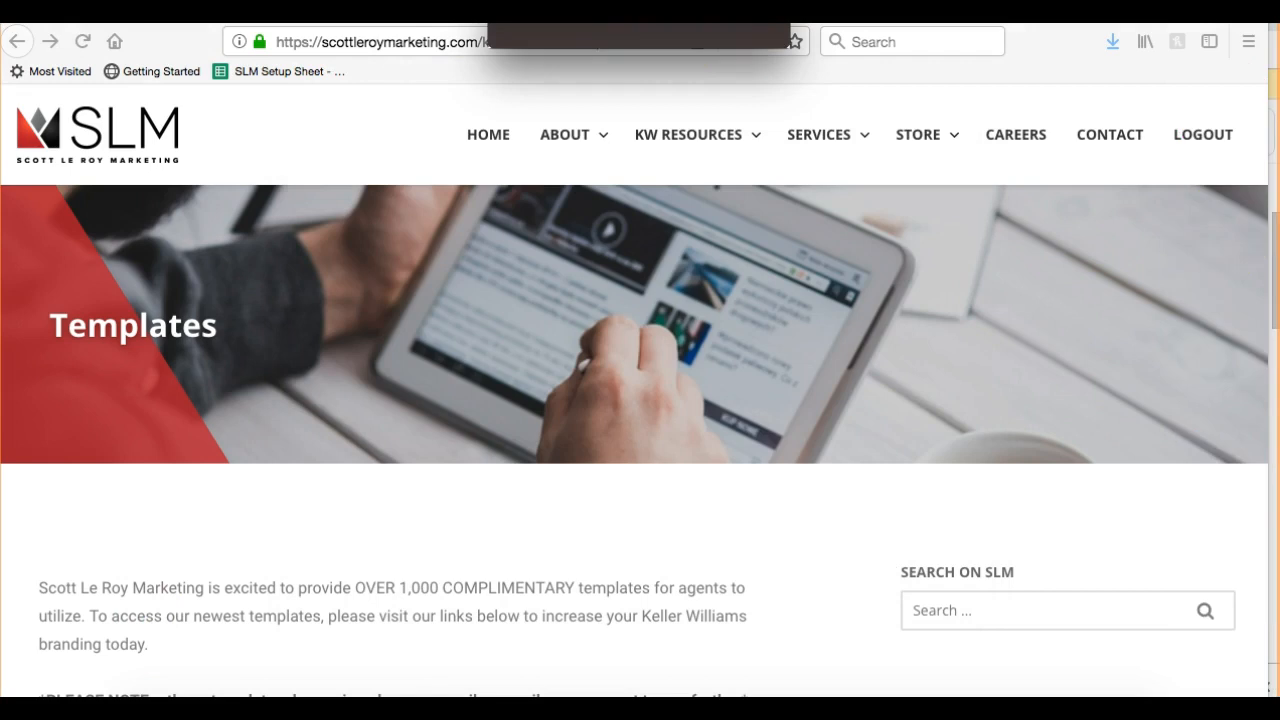
# Open TEMPLATES from the KW RESOURCES menu on the Scott Le Roy Marketing site
pyautogui.click(583, 563)
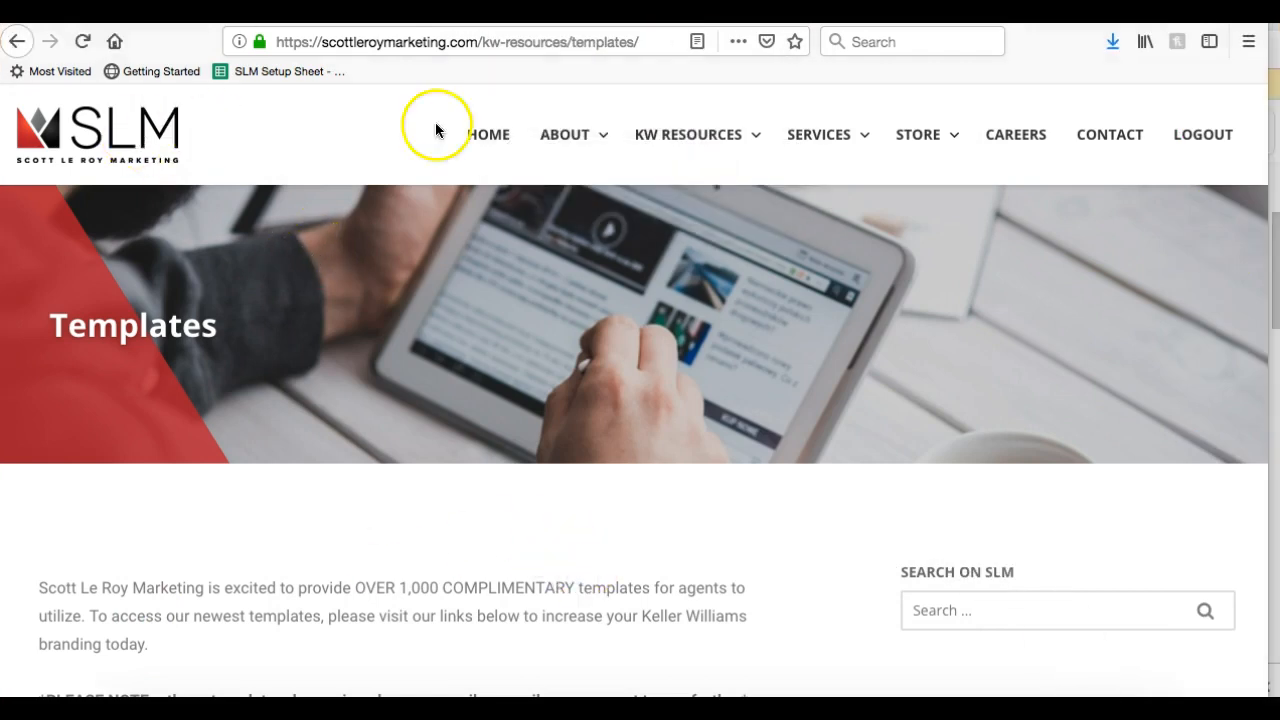
pyautogui.moveTo(729, 136)
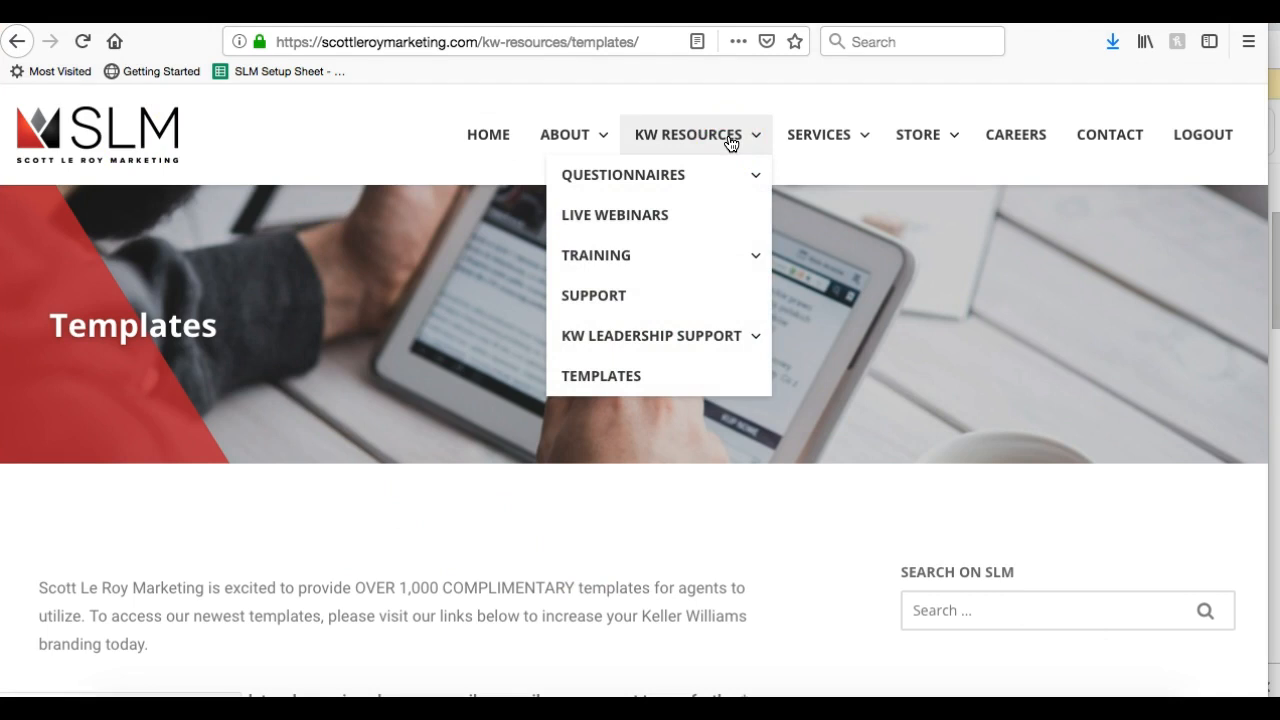
pyautogui.moveTo(657, 160)
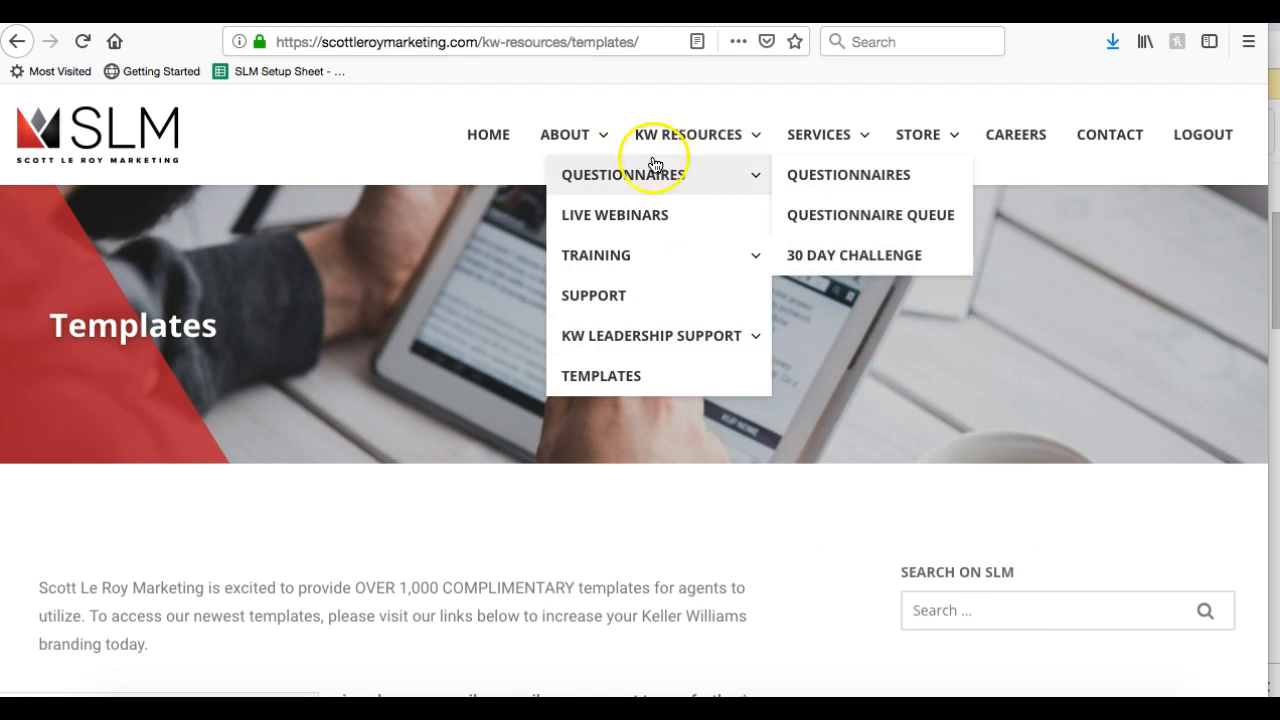
pyautogui.moveTo(663, 328)
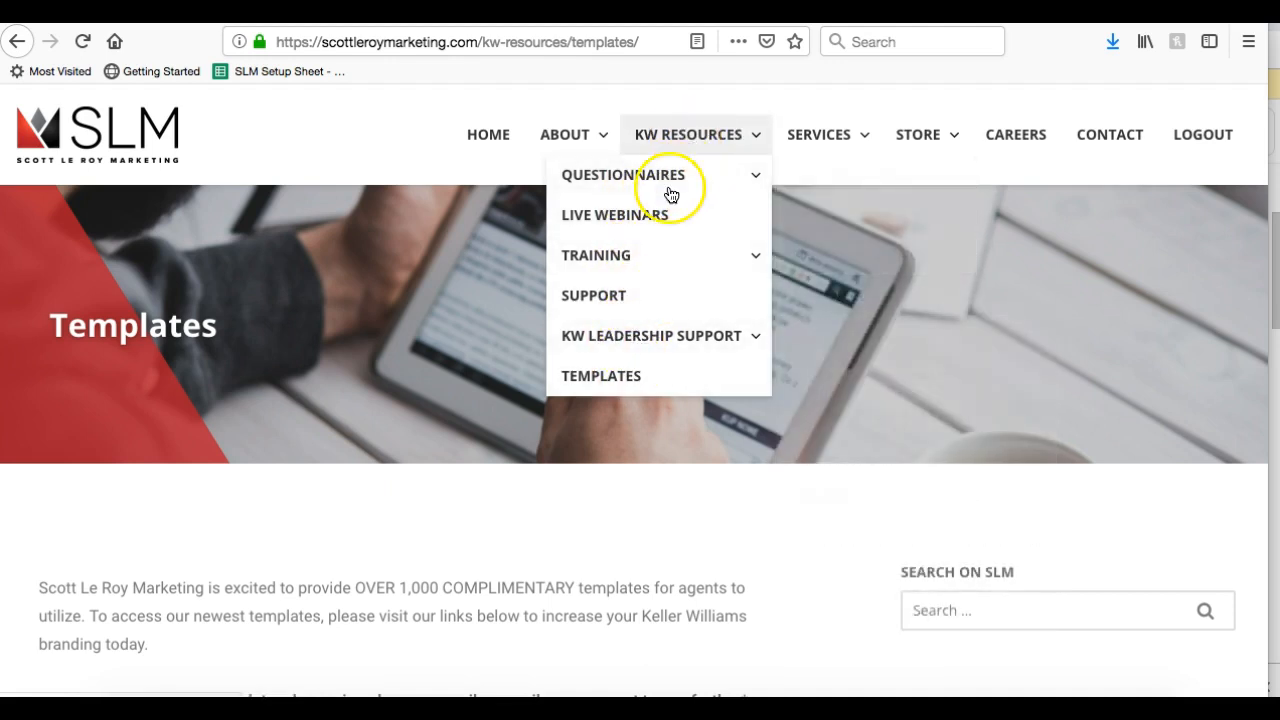
pyautogui.click(613, 385)
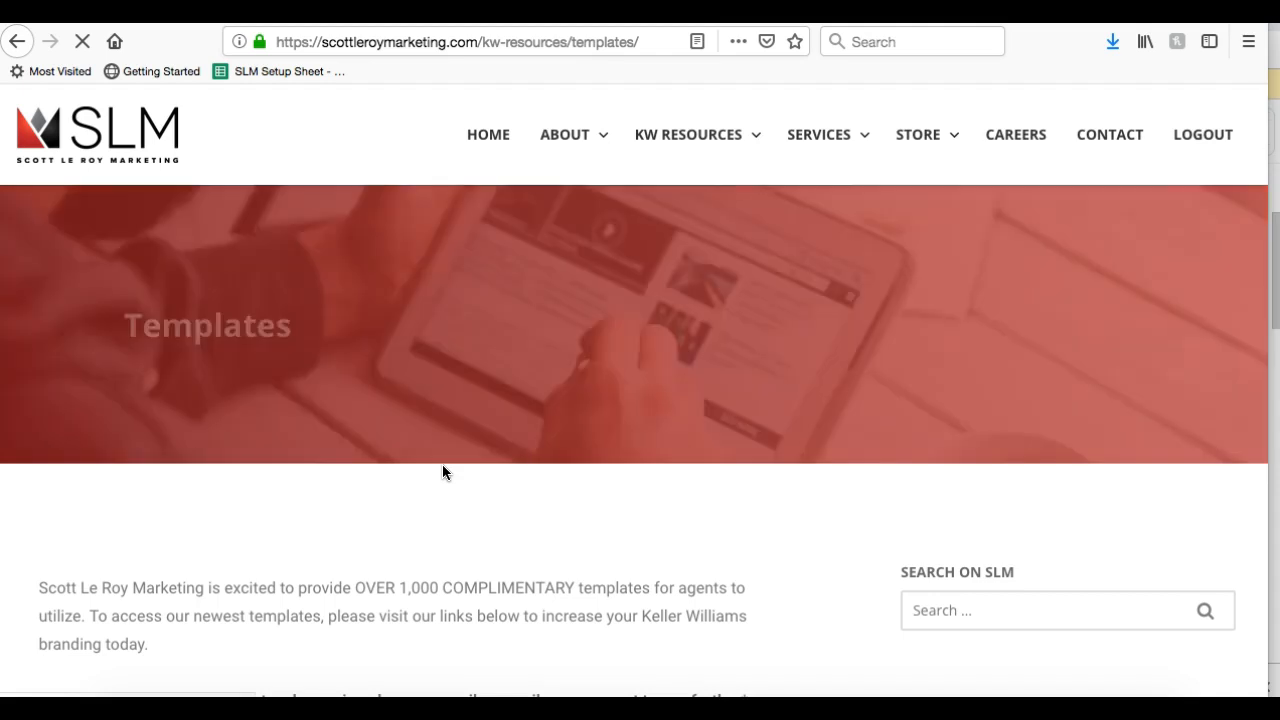
pyautogui.scroll(-10, 442, 464)
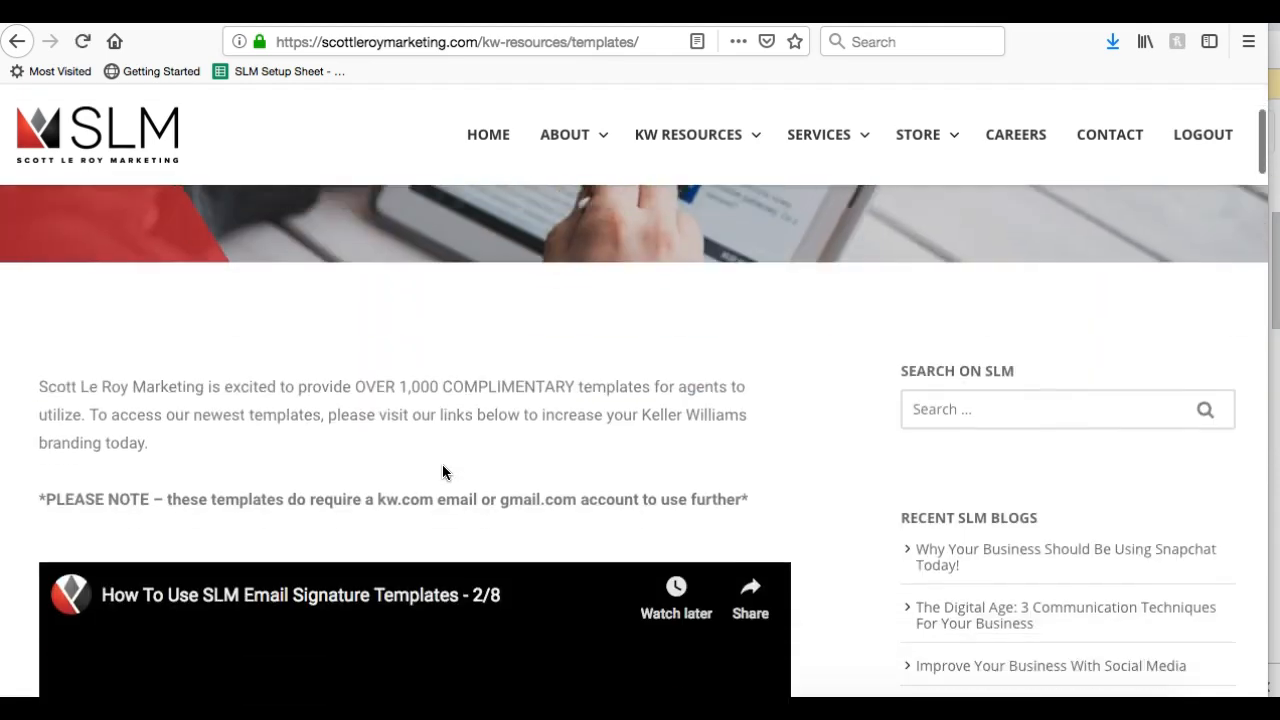
pyautogui.scroll(3, 442, 456)
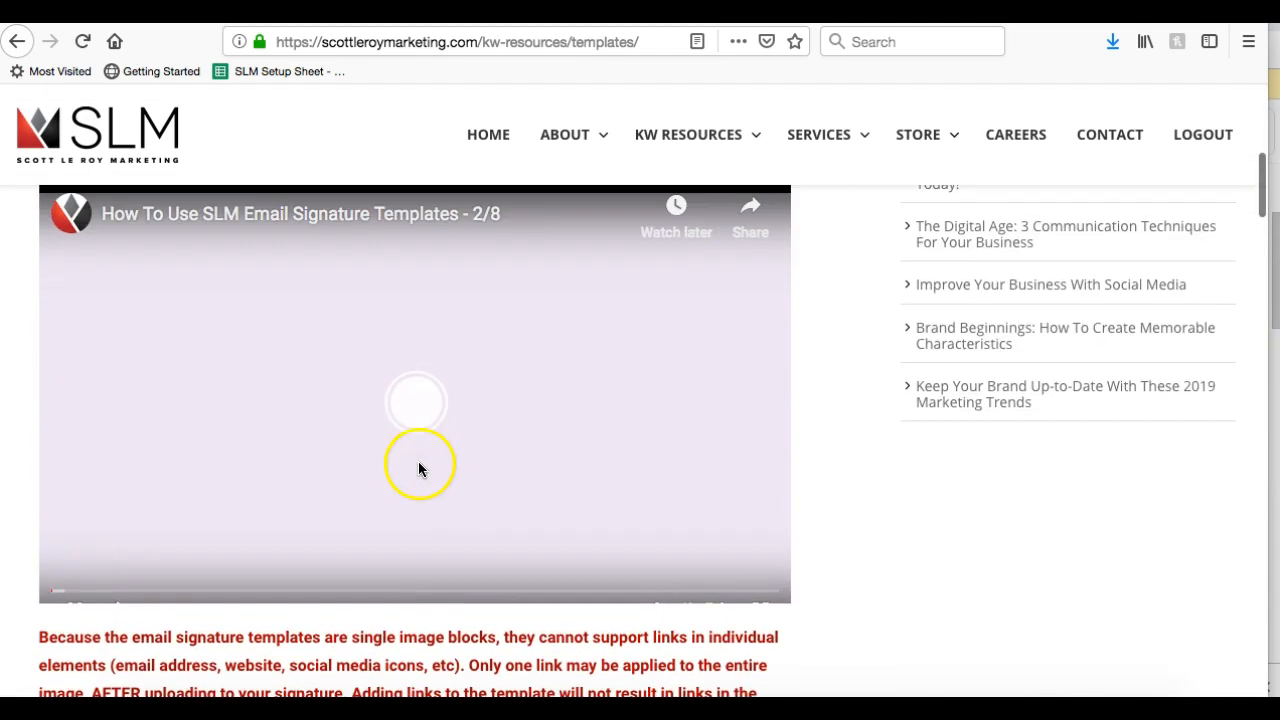
pyautogui.click(67, 600)
pyautogui.scroll(-1, 363, 451)
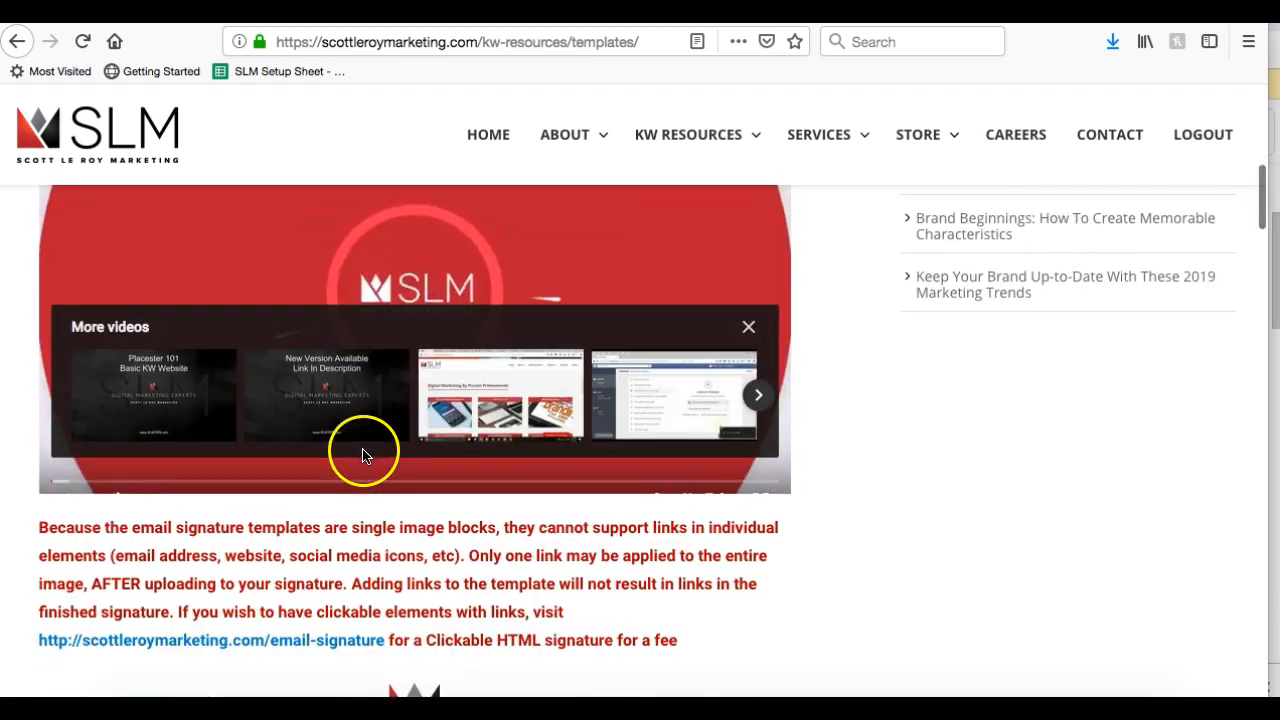
pyautogui.click(752, 326)
pyautogui.scroll(-4, 817, 351)
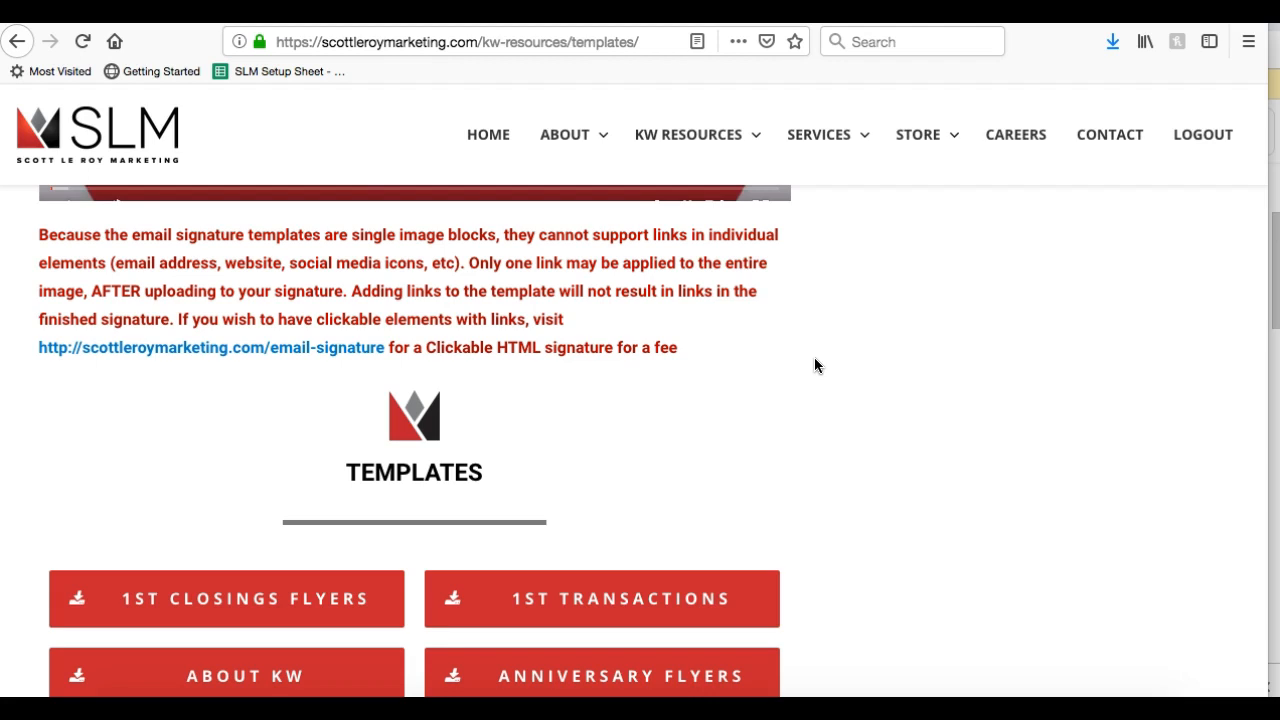
pyautogui.scroll(-4, 815, 360)
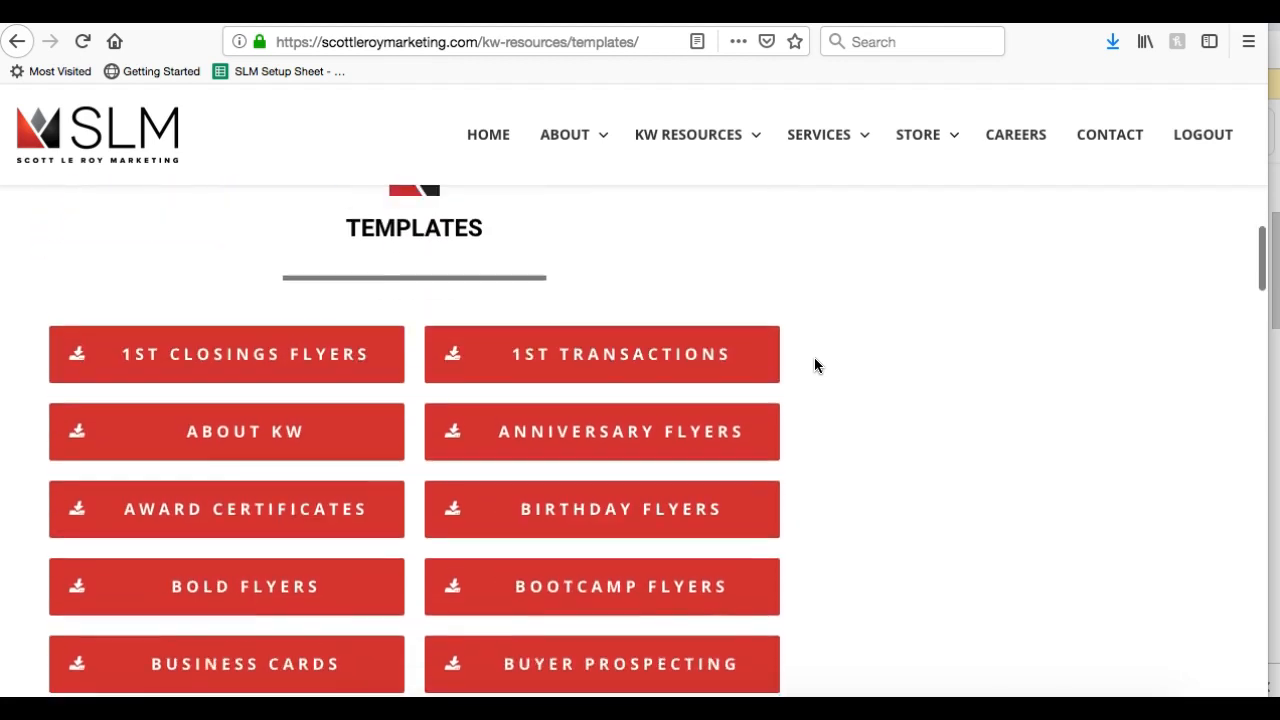
pyautogui.scroll(-10, 814, 365)
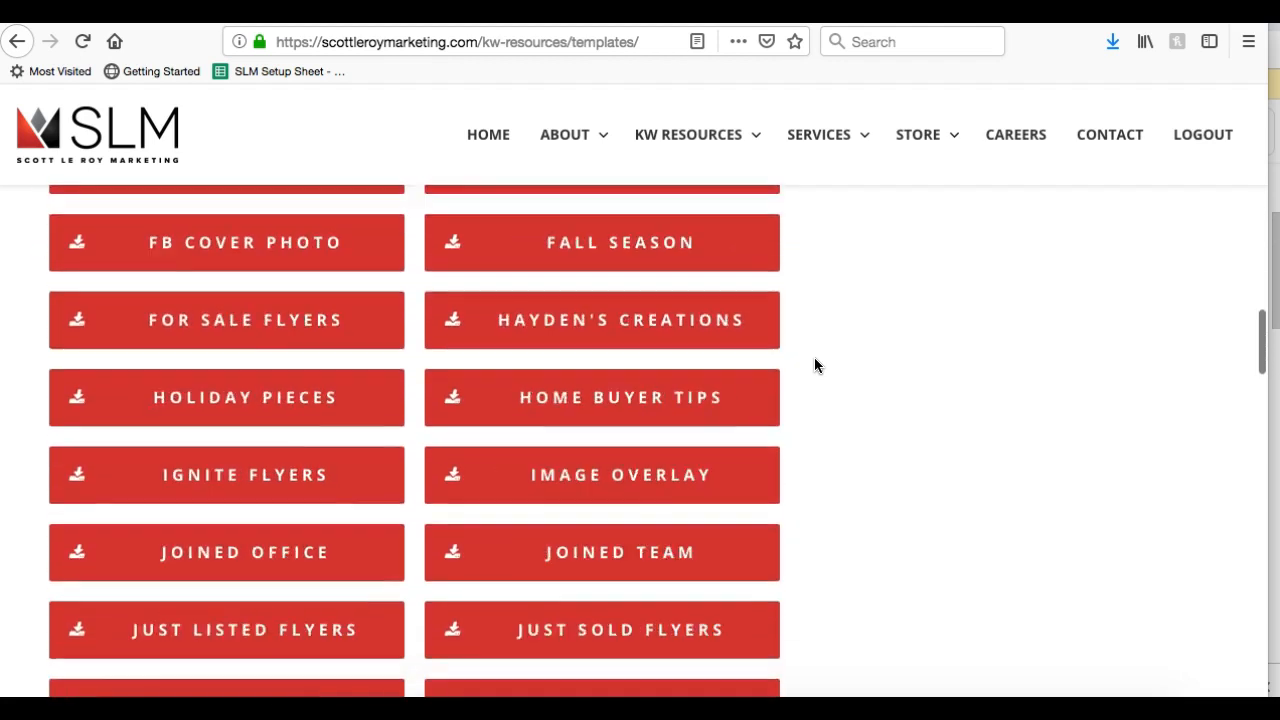
pyautogui.scroll(-9, 814, 365)
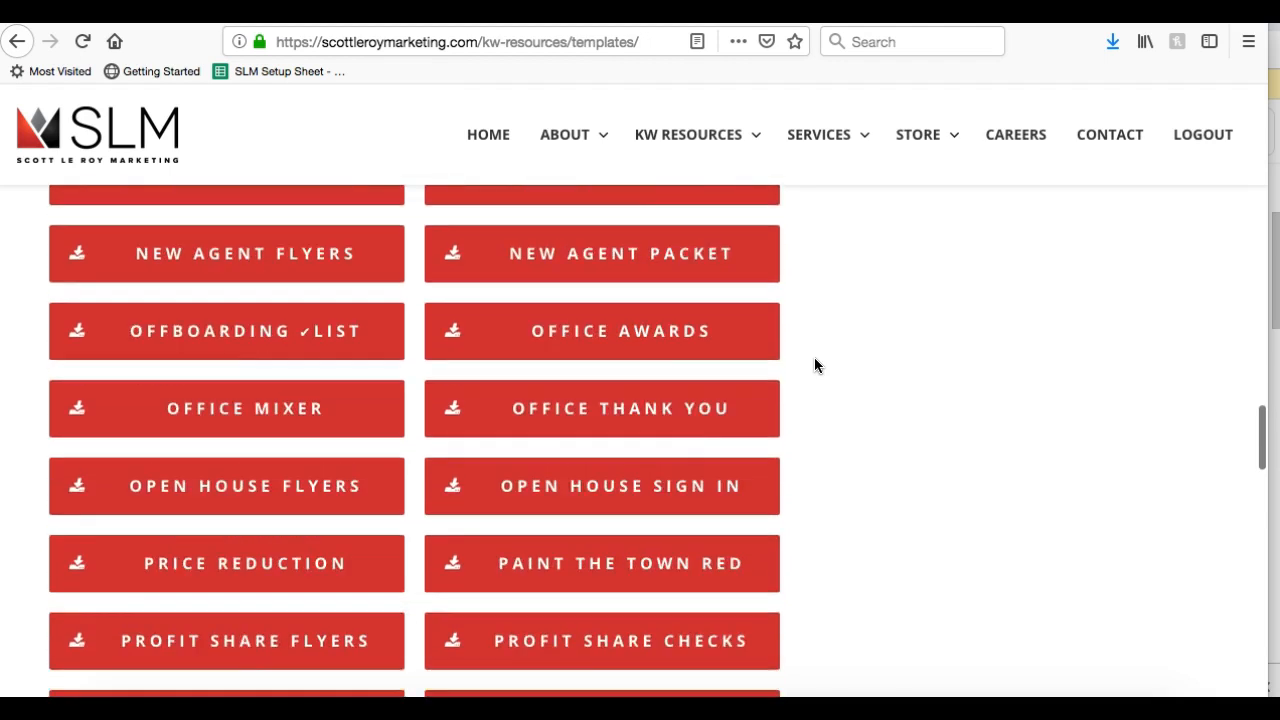
pyautogui.scroll(-3, 814, 365)
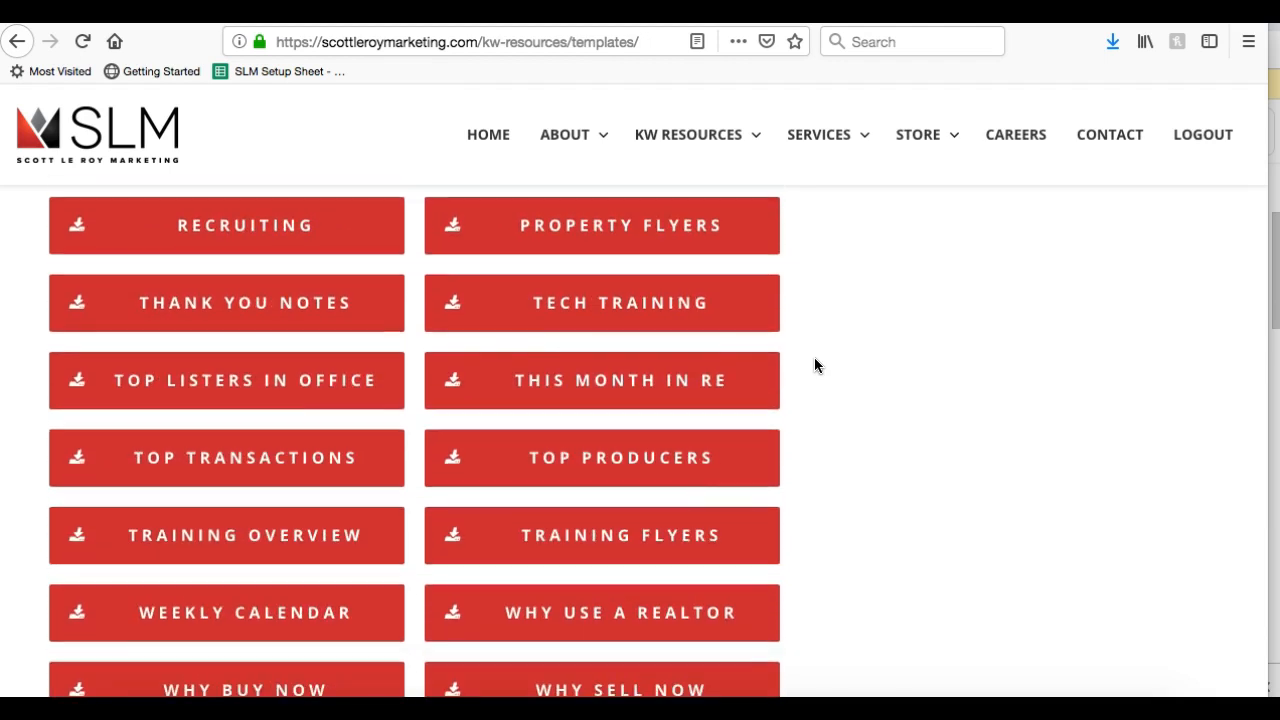
pyautogui.scroll(-3, 814, 365)
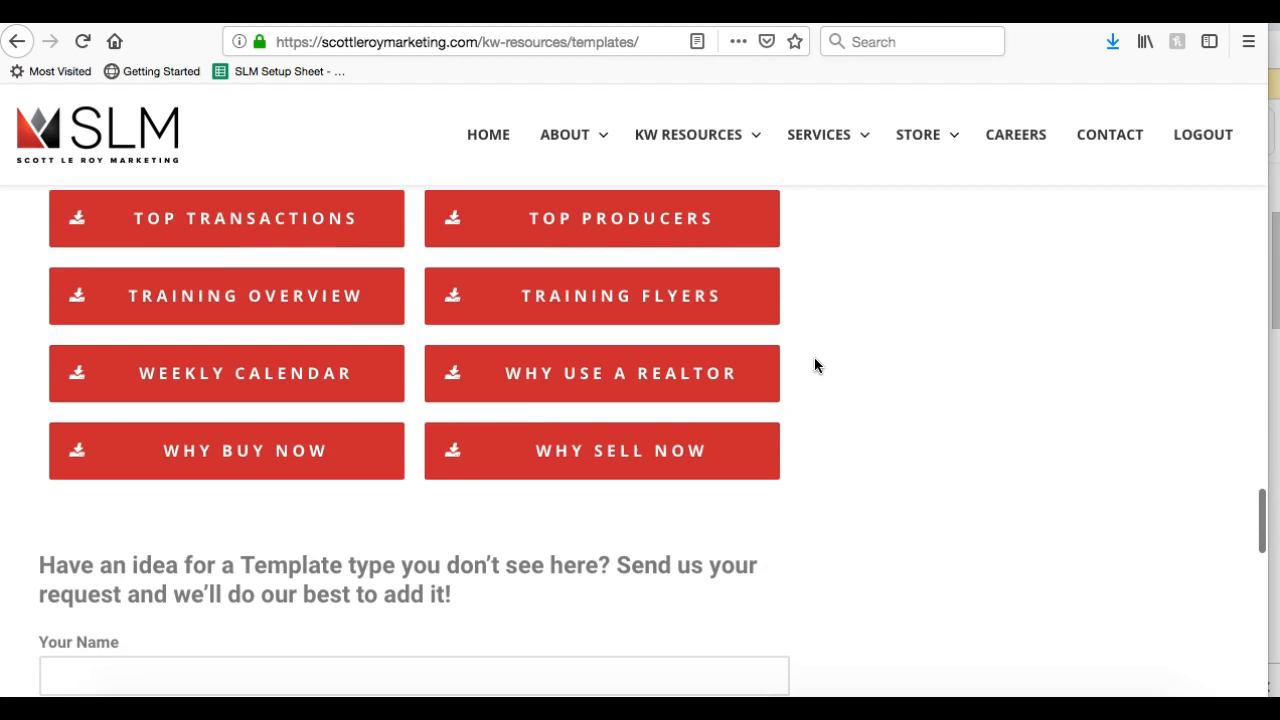
pyautogui.scroll(-1, 814, 365)
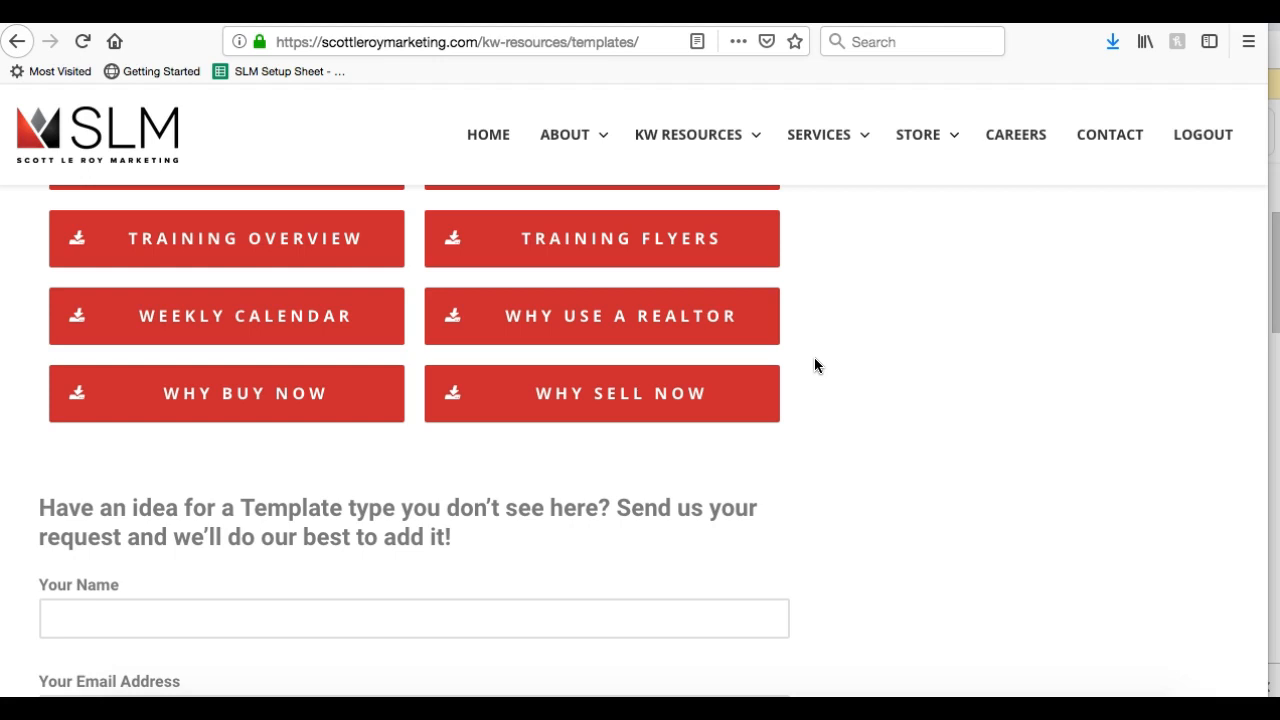
pyautogui.scroll(-3, 814, 365)
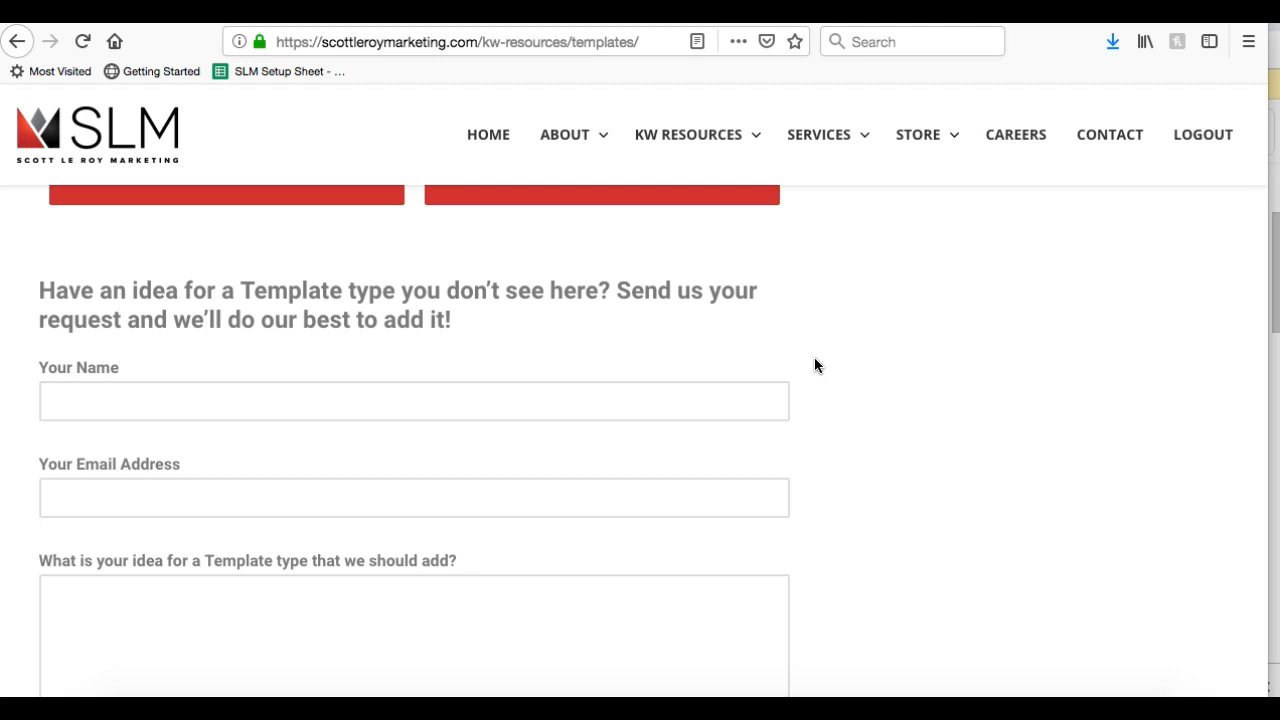
pyautogui.scroll(-2, 814, 365)
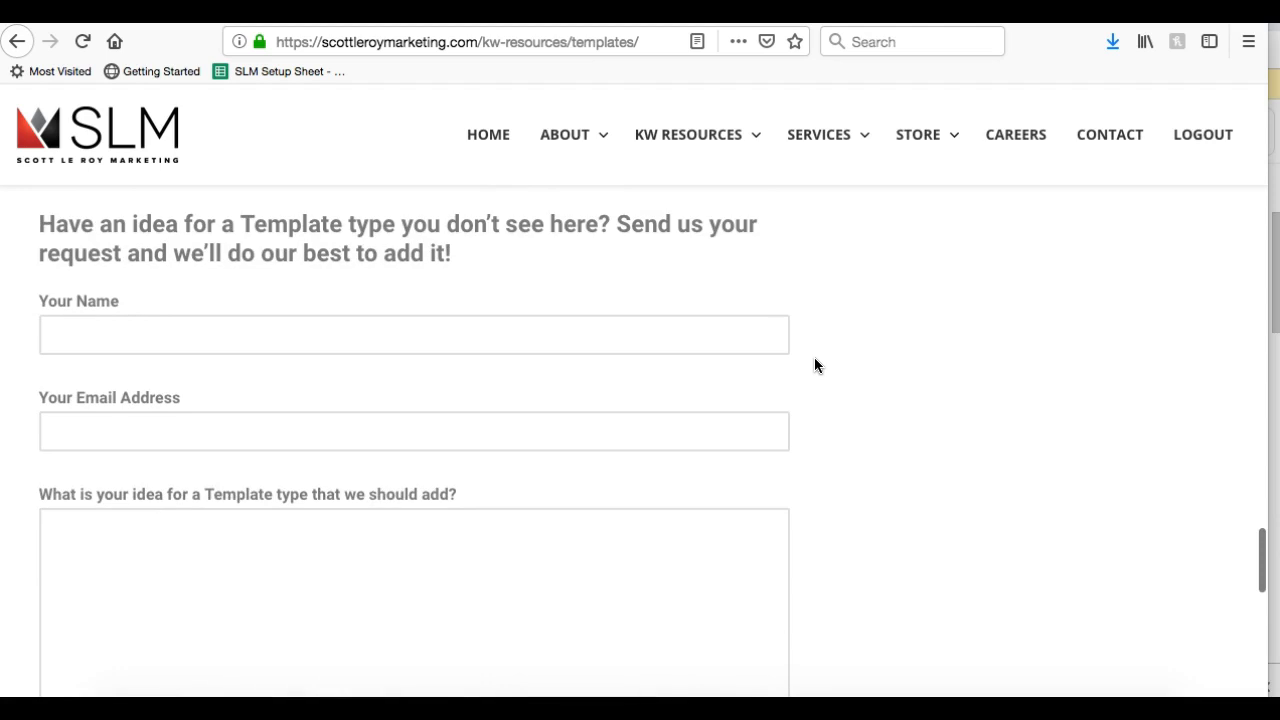
pyautogui.click(338, 300)
pyautogui.scroll(-6, 323, 300)
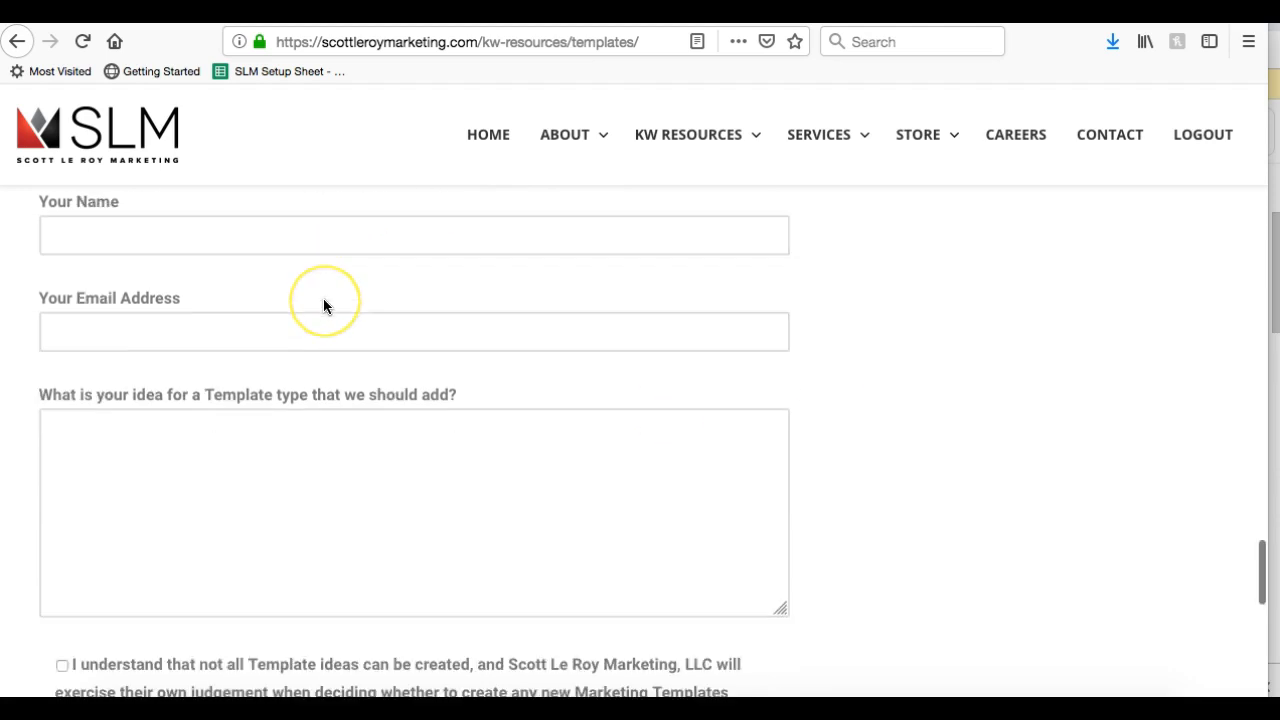
pyautogui.scroll(6, 323, 305)
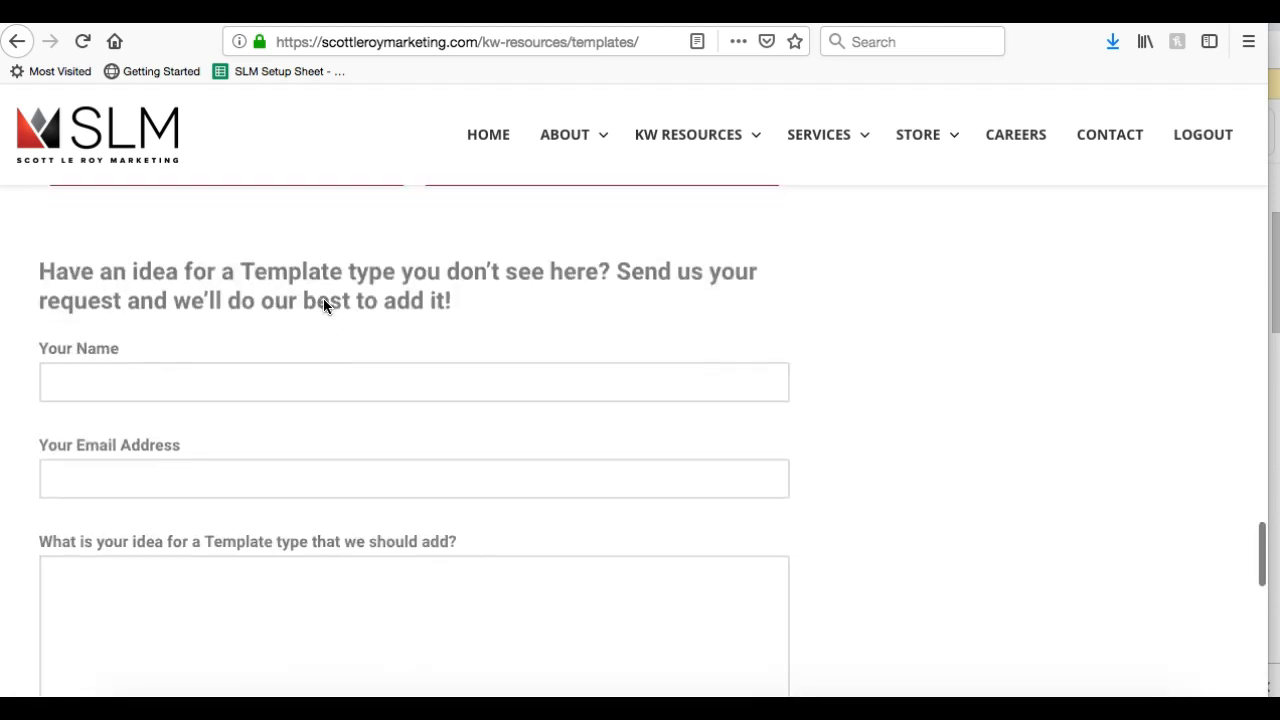
pyautogui.scroll(-2, 211, 440)
pyautogui.click(211, 440)
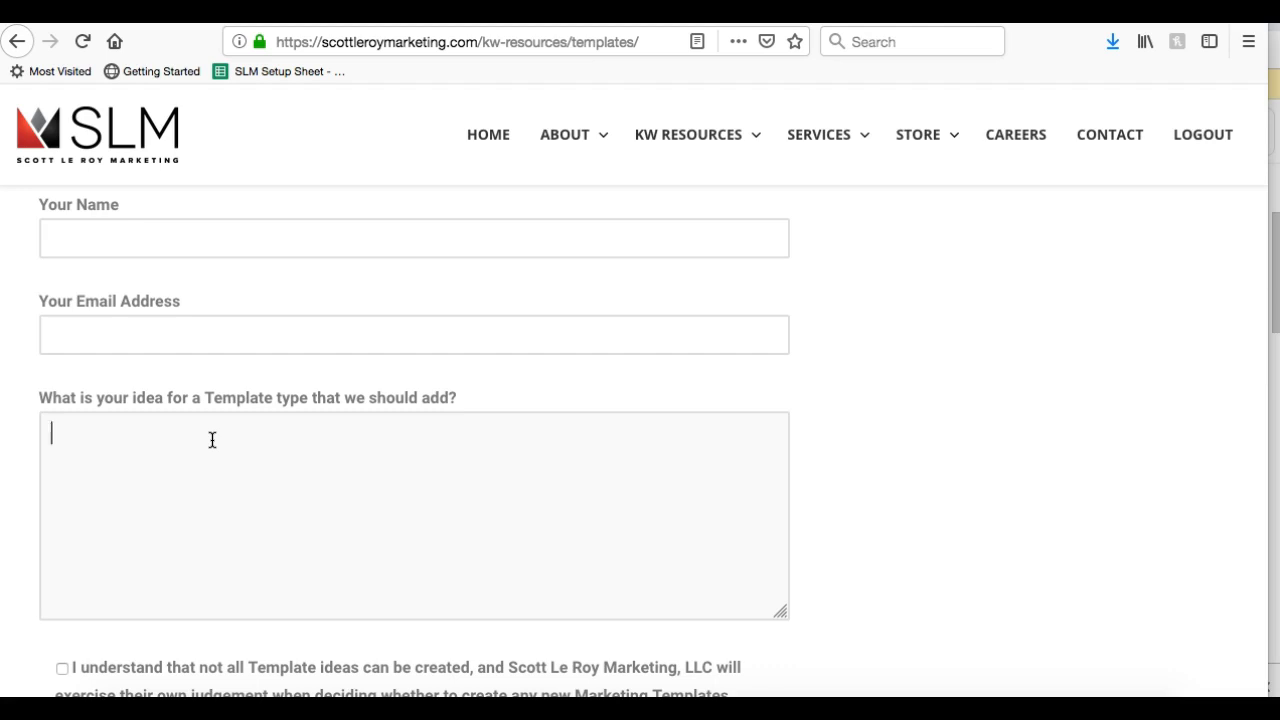
pyautogui.scroll(-3, 212, 440)
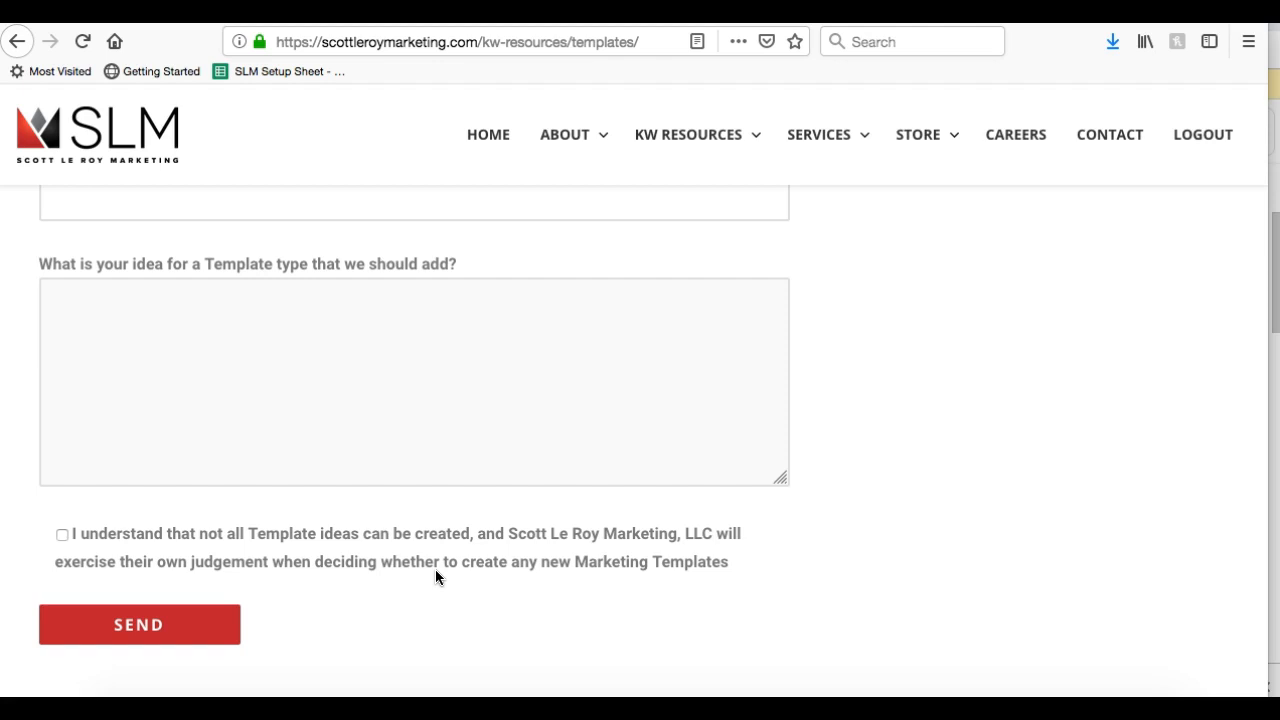
pyautogui.scroll(1, 436, 571)
pyautogui.scroll(15, 436, 574)
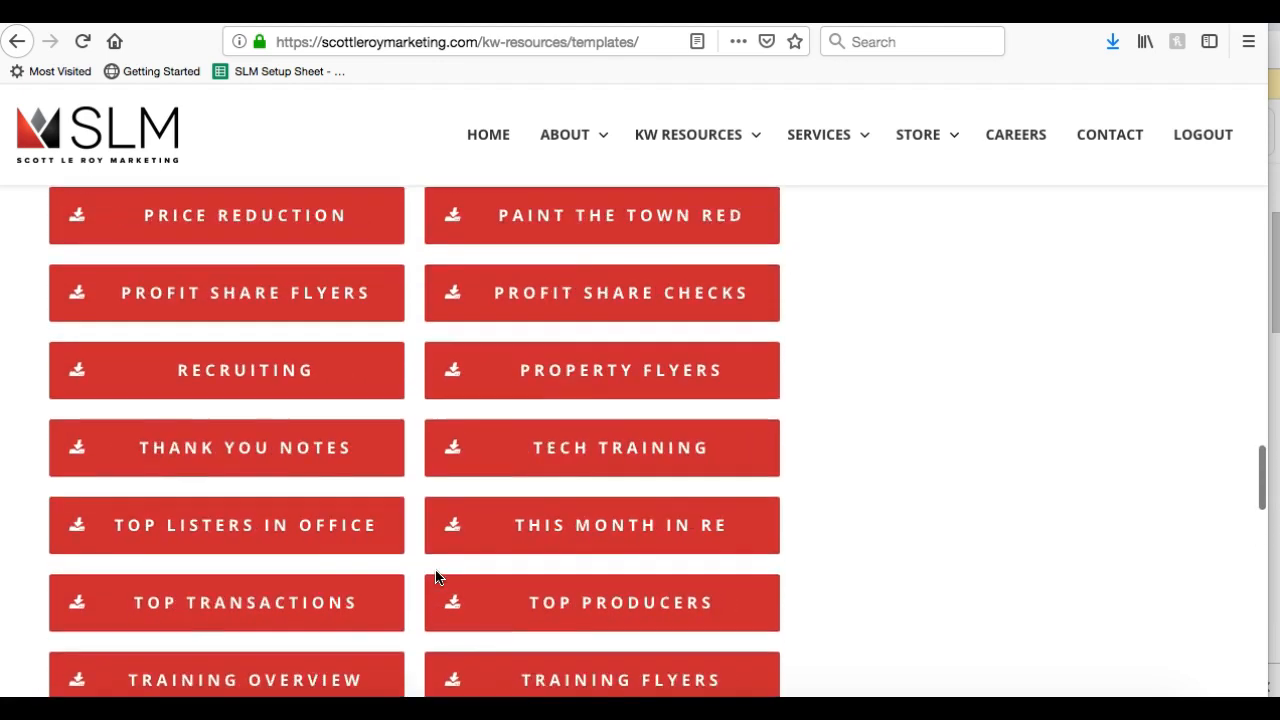
pyautogui.scroll(15, 436, 577)
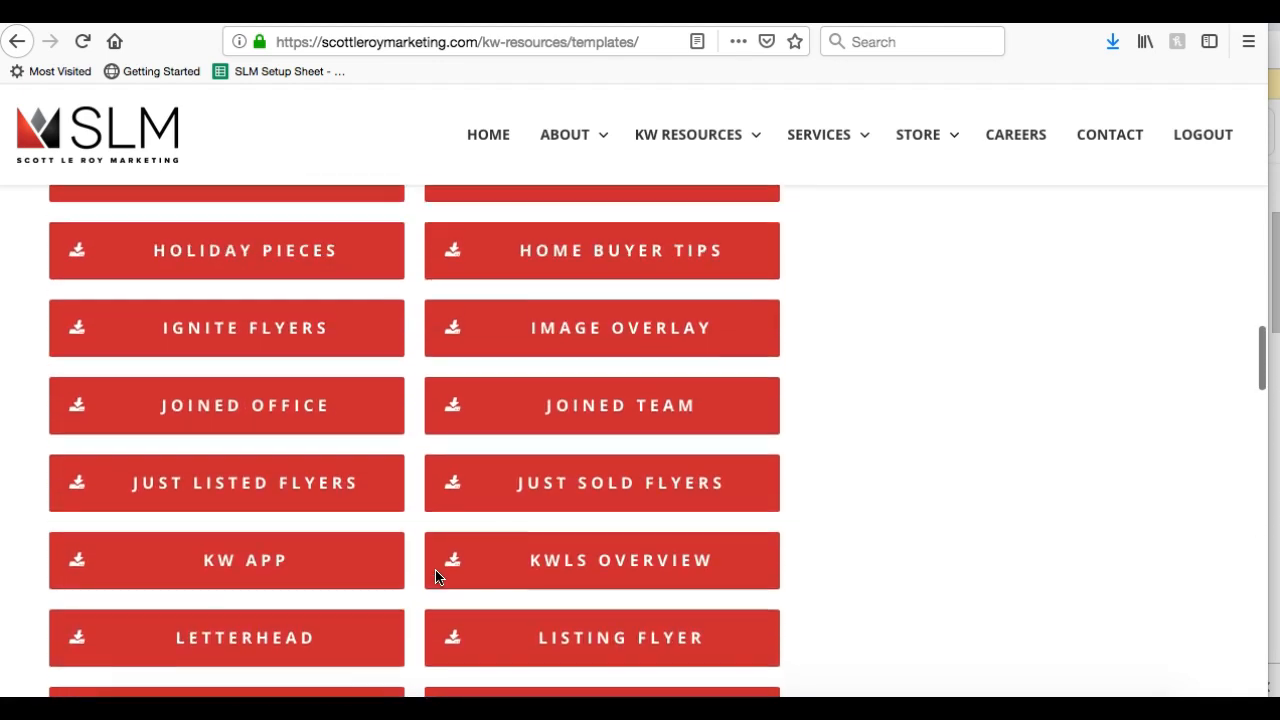
pyautogui.scroll(5, 436, 577)
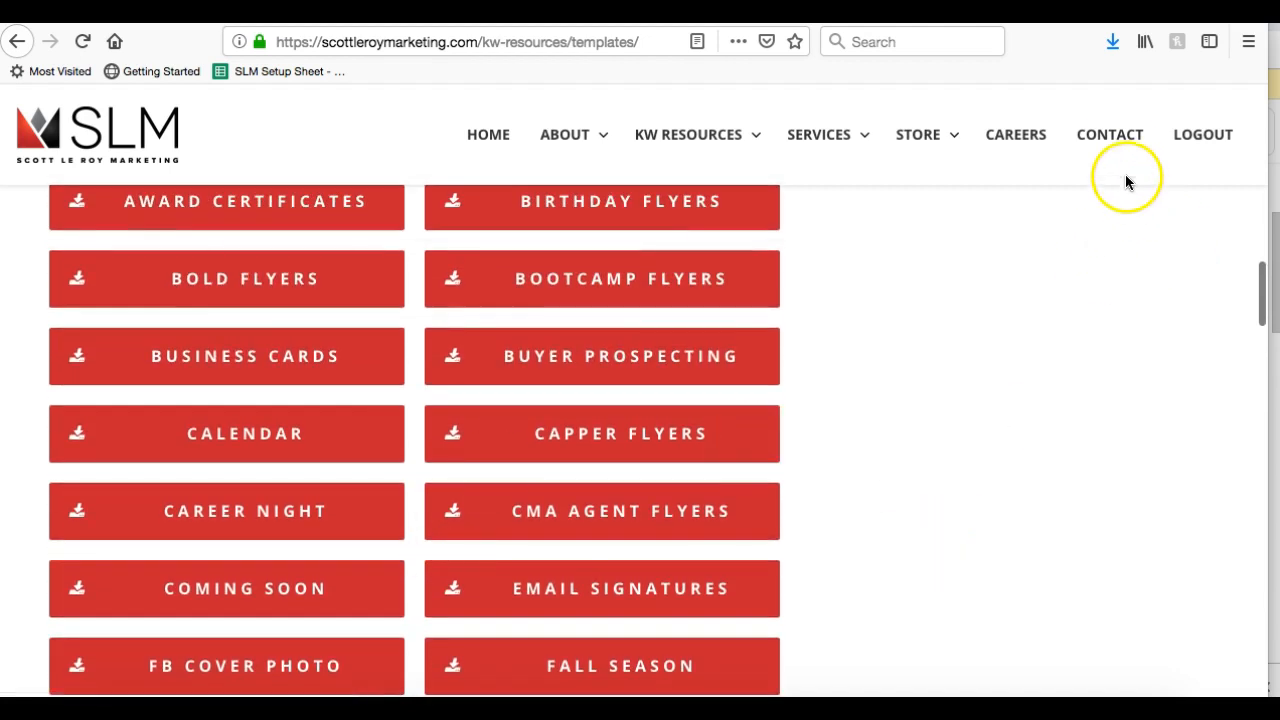
pyautogui.press('End')
pyautogui.scroll(1, 934, 518)
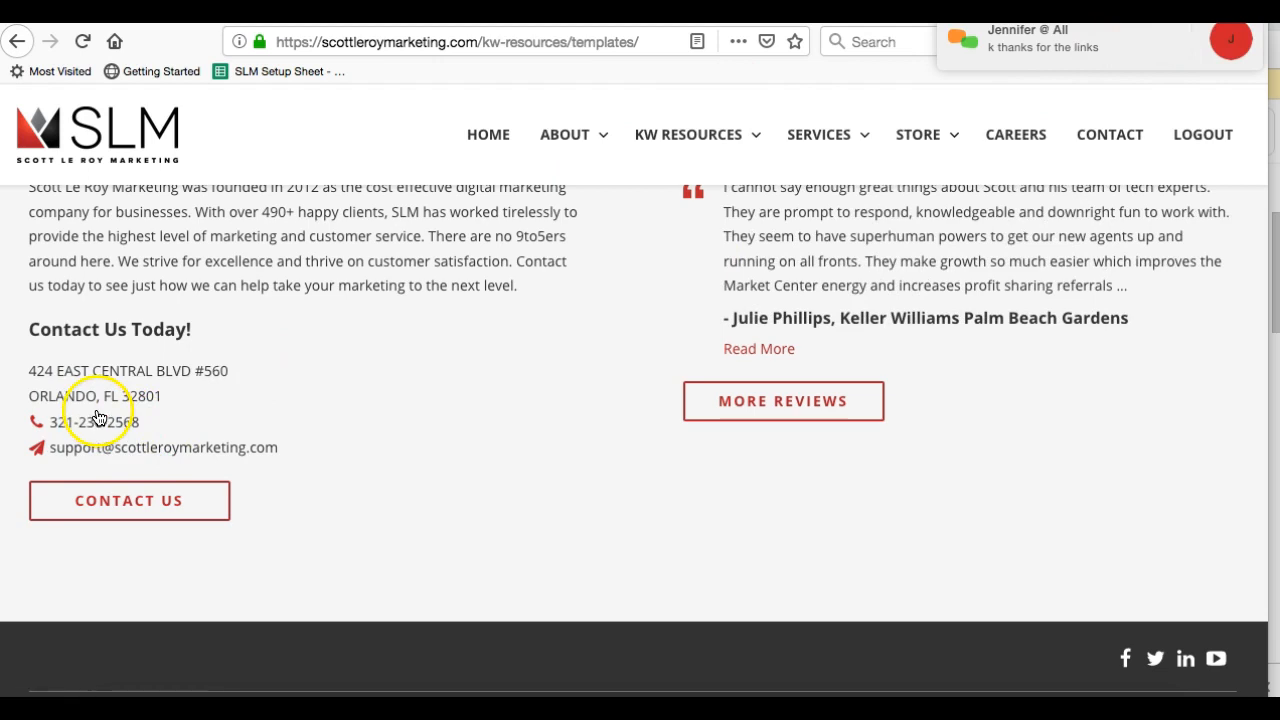
pyautogui.moveTo(155, 422); pyautogui.dragTo(52, 425)
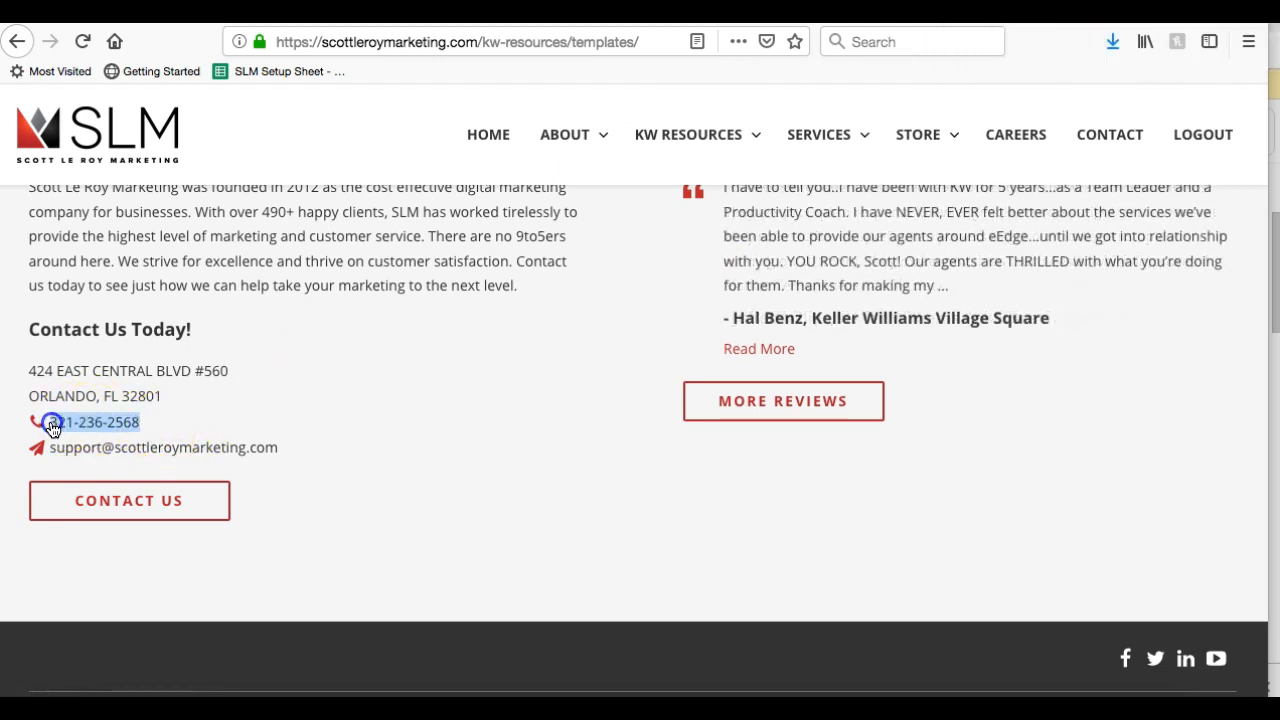
pyautogui.moveTo(283, 450); pyautogui.dragTo(53, 458)
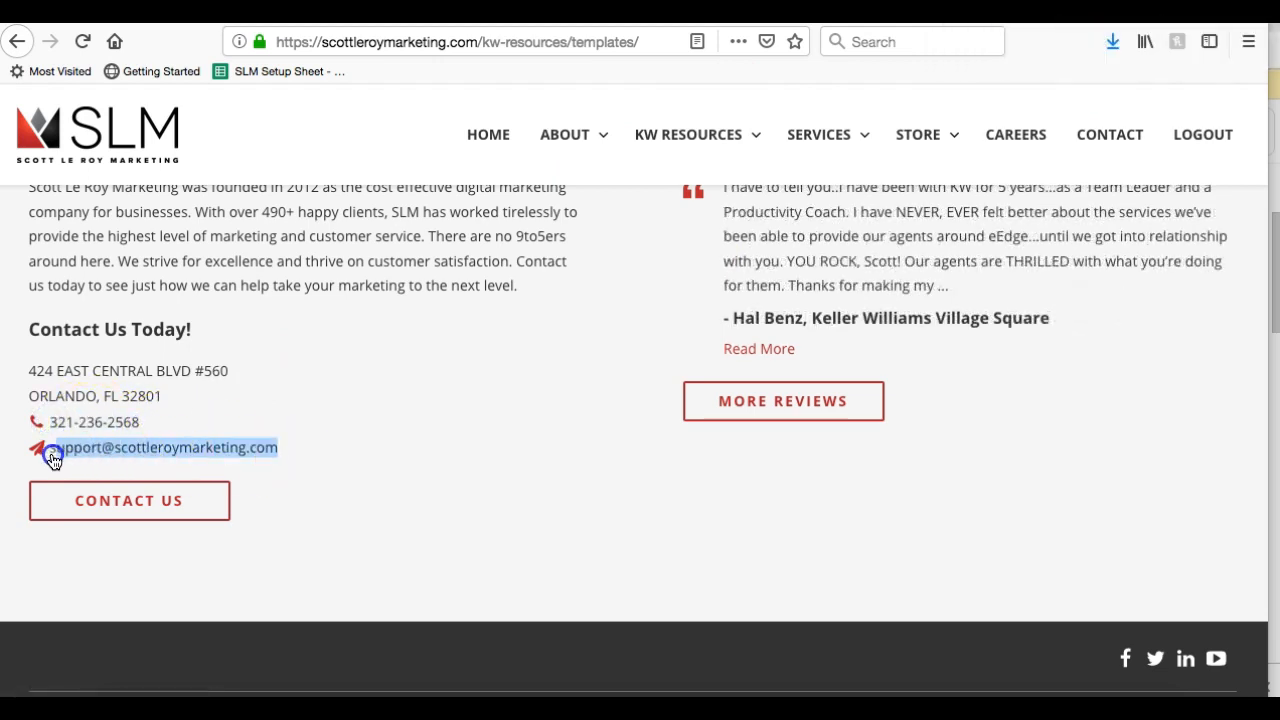
pyautogui.click(333, 418)
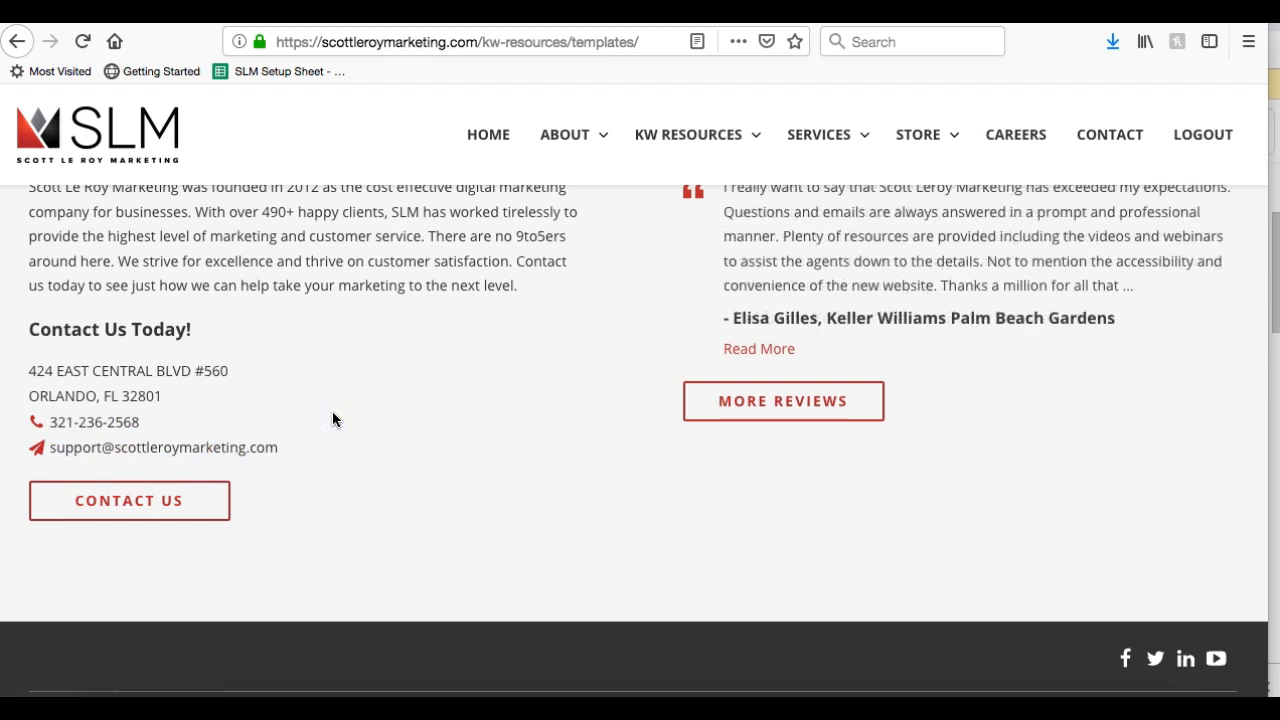